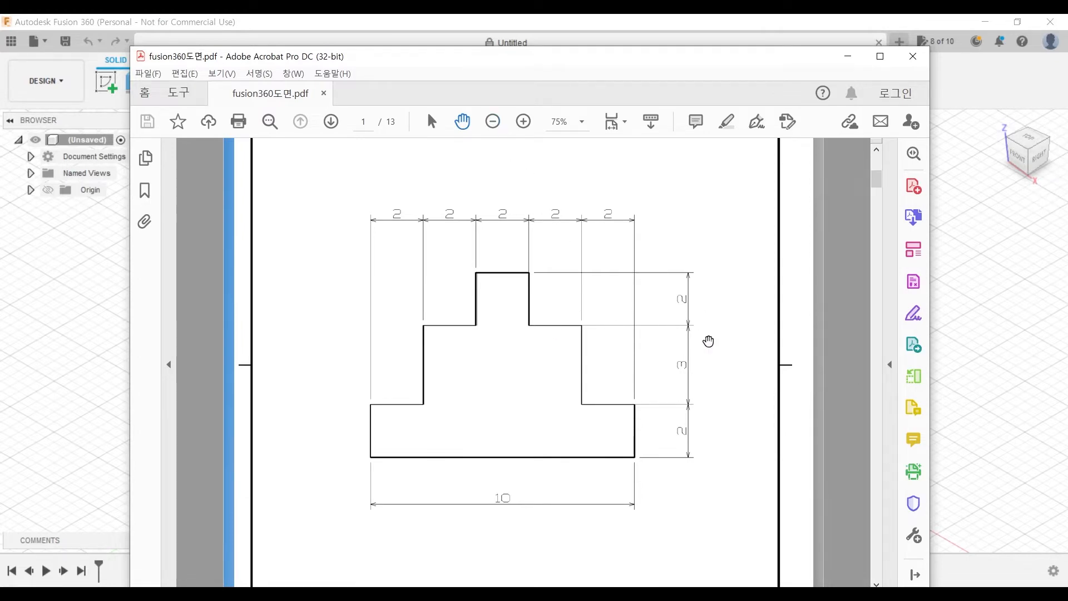
# - Examine the dimensions of the stepped profile on page 1 of fusion360도면.pdf
pyautogui.keyDown('ctrl'); pyautogui.scroll(1, 716, 312); pyautogui.keyUp('ctrl')
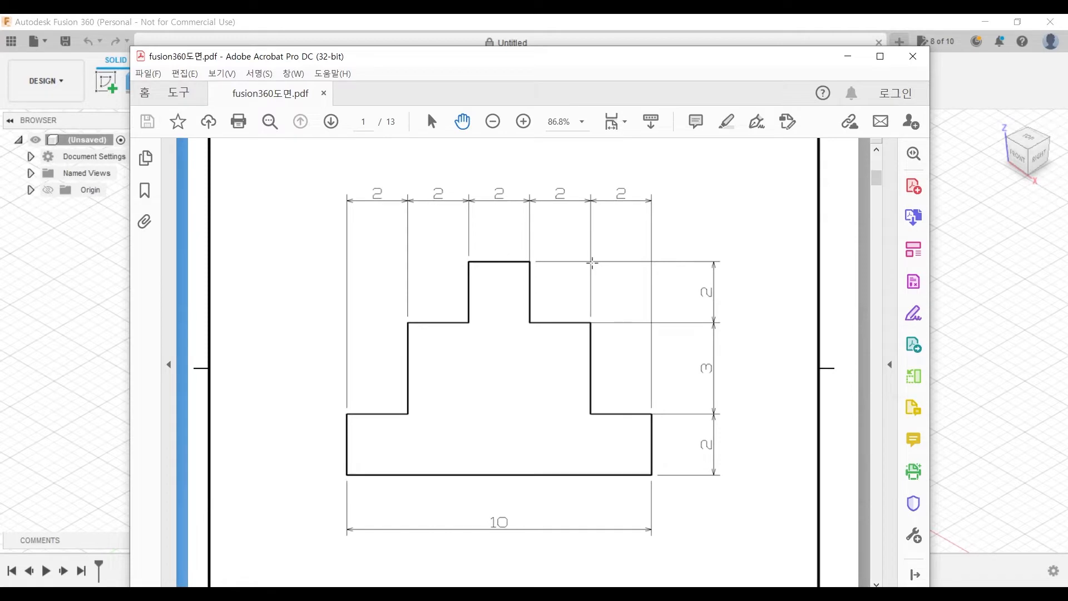
pyautogui.rightClick(673, 198)
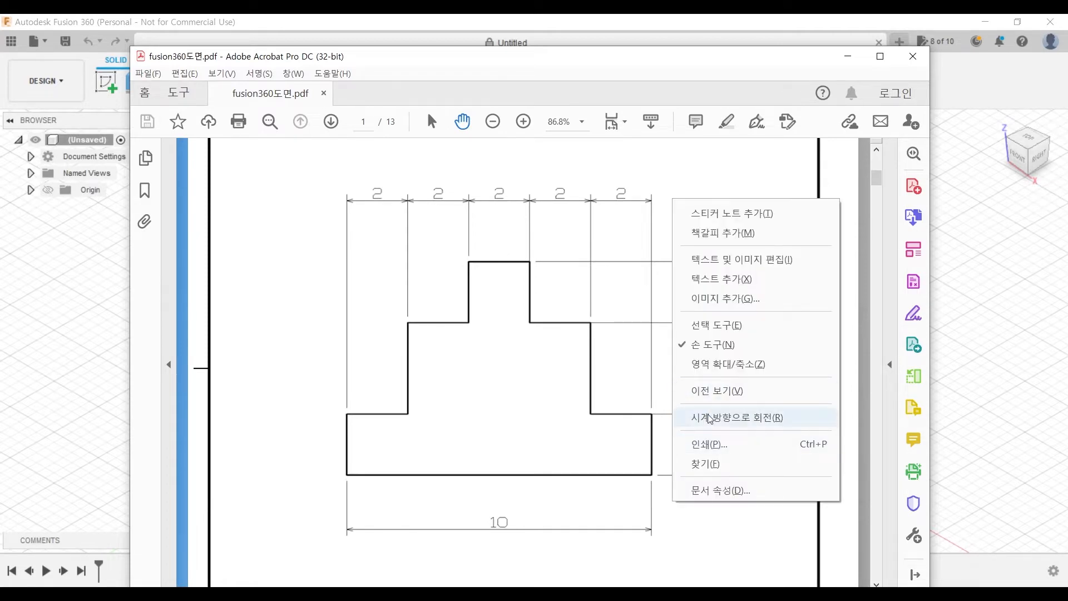
pyautogui.click(292, 172)
pyautogui.moveTo(414, 56); pyautogui.dragTo(447, 128)
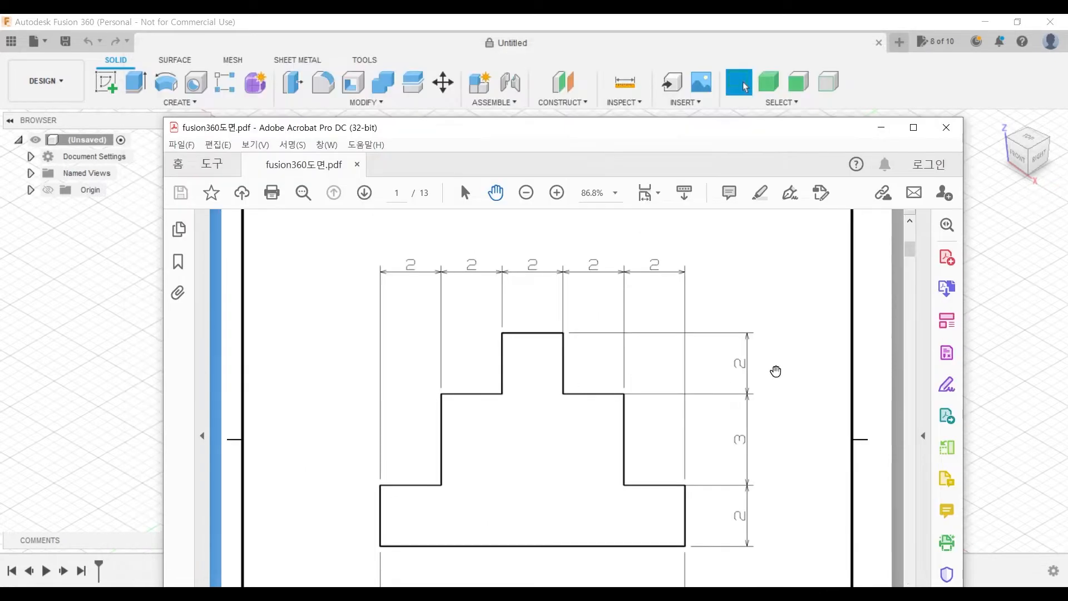
# - Switch to Fusion 360 and start a new sketch on the horizontal XY plane
pyautogui.click(746, 87)
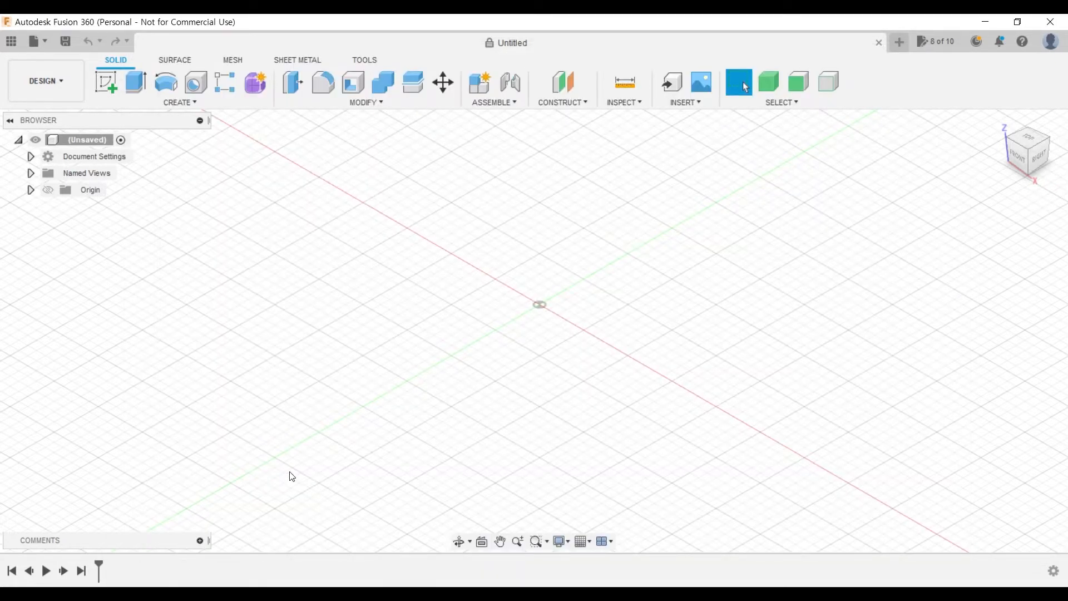
pyautogui.click(115, 85)
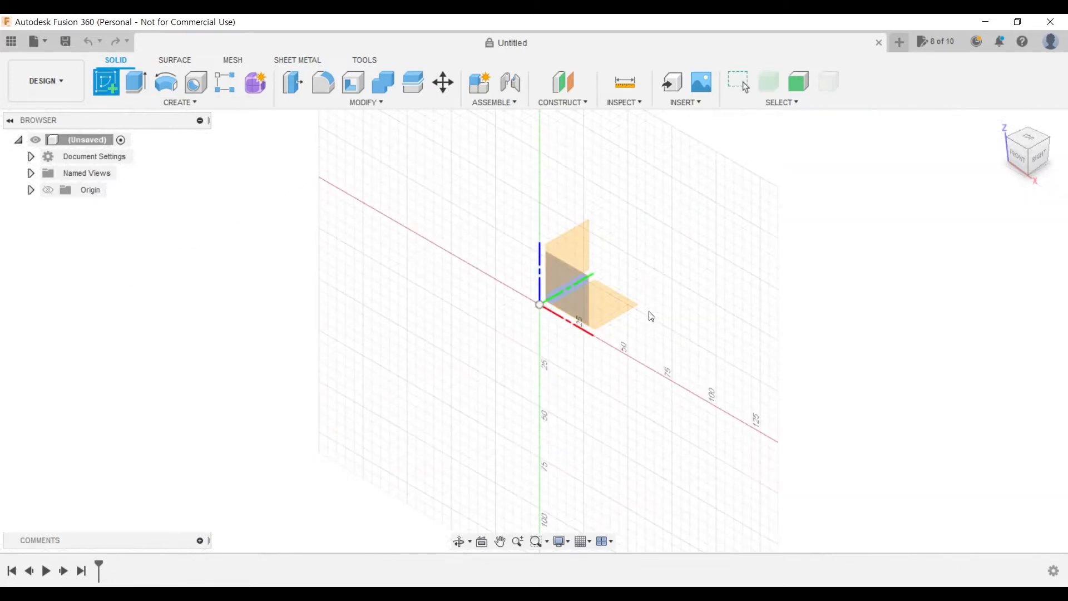
pyautogui.click(633, 306)
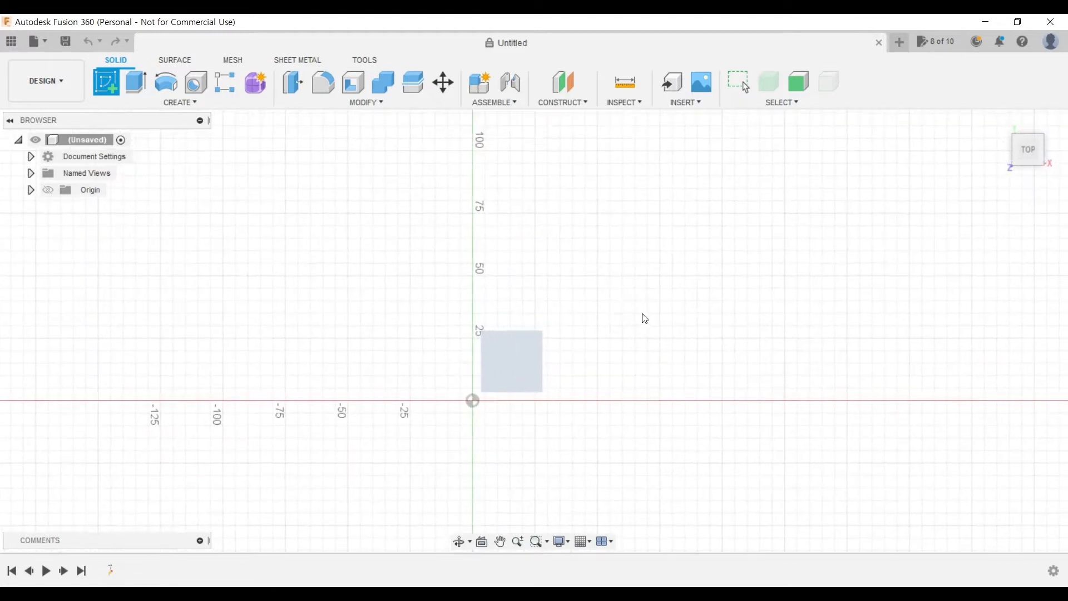
pyautogui.moveTo(743, 339)
pyautogui.mouseDown(button='middle')
pyautogui.moveTo(672, 343)
pyautogui.moveTo(691, 306)
pyautogui.moveTo(685, 338)
pyautogui.moveTo(721, 310)
pyautogui.moveTo(632, 298)
pyautogui.moveTo(626, 310)
pyautogui.mouseUp(button='middle')
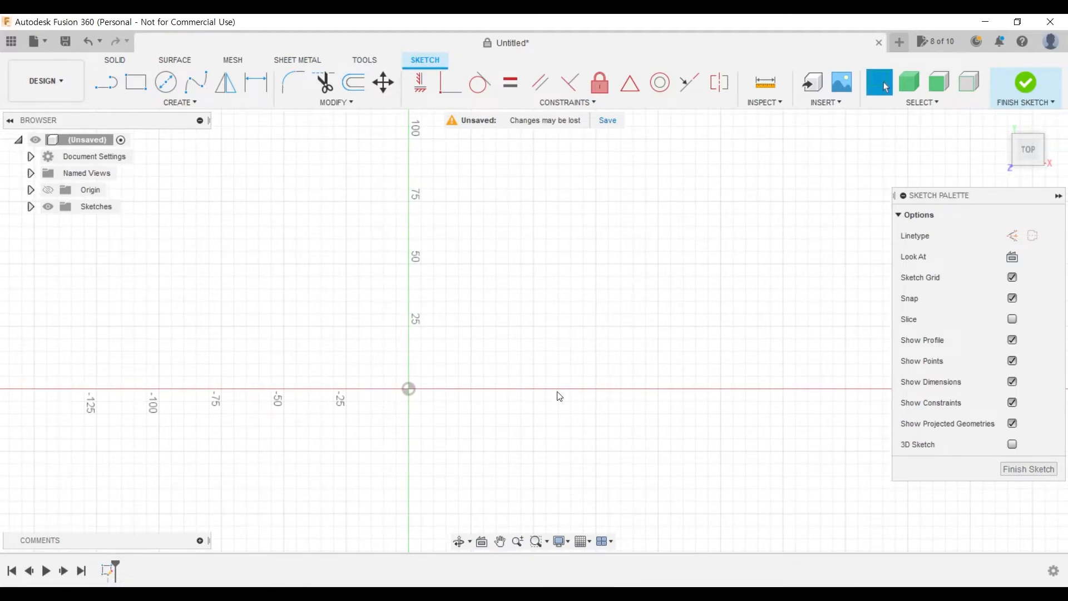
pyautogui.moveTo(559, 396); pyautogui.dragTo(409, 408, button='middle')
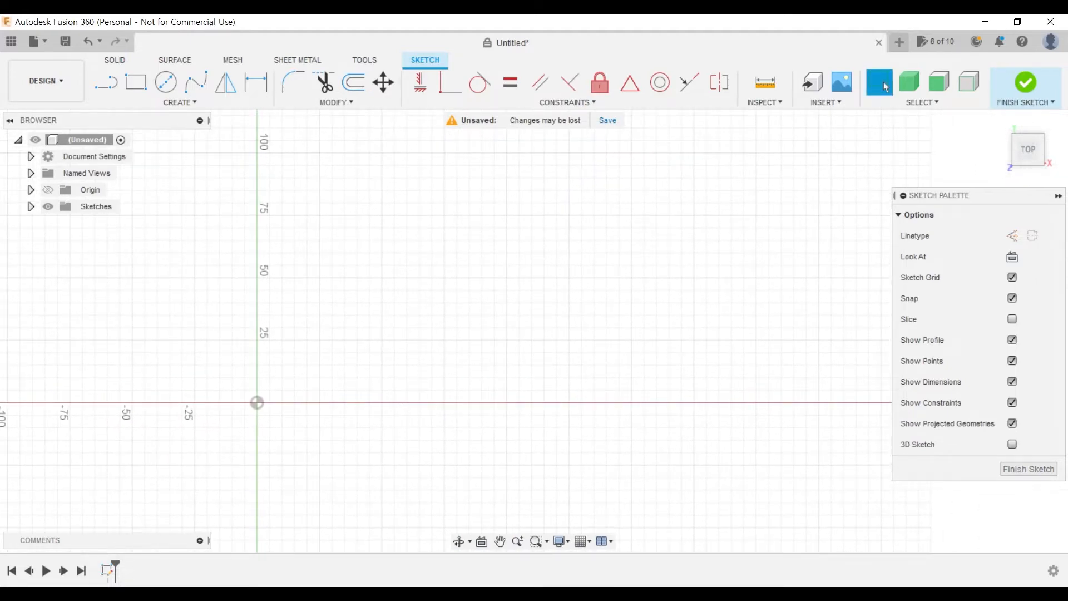
# - Check the stepped profile's widths and heights in the PDF drawing again, and return to the sketch in Fusion 360
pyautogui.click(224, 594)
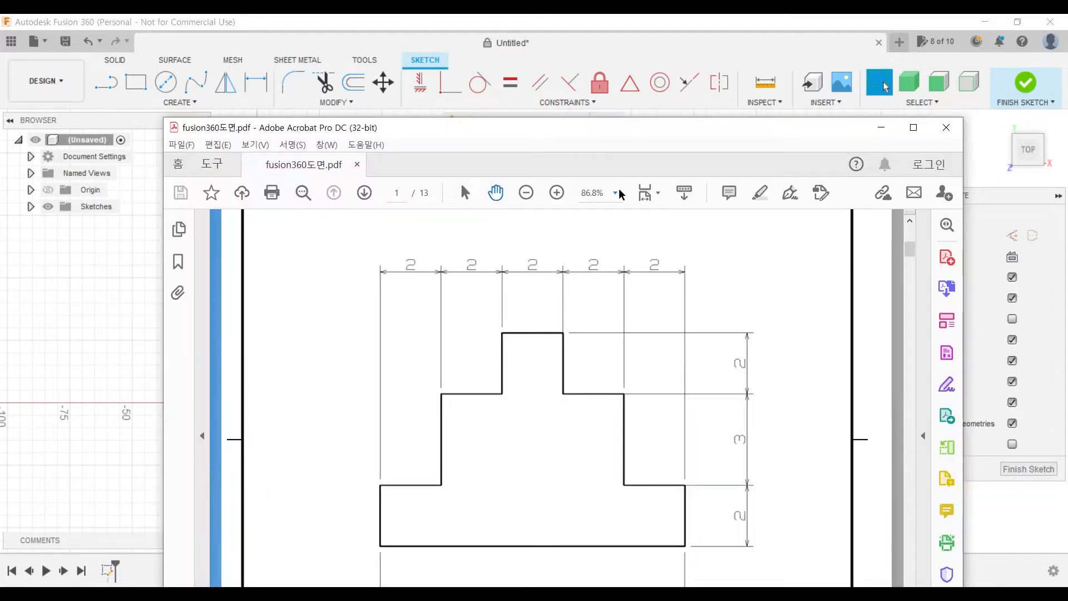
pyautogui.moveTo(545, 131)
pyautogui.mouseDown()
pyautogui.moveTo(651, 128)
pyautogui.moveTo(724, 64)
pyautogui.mouseUp()
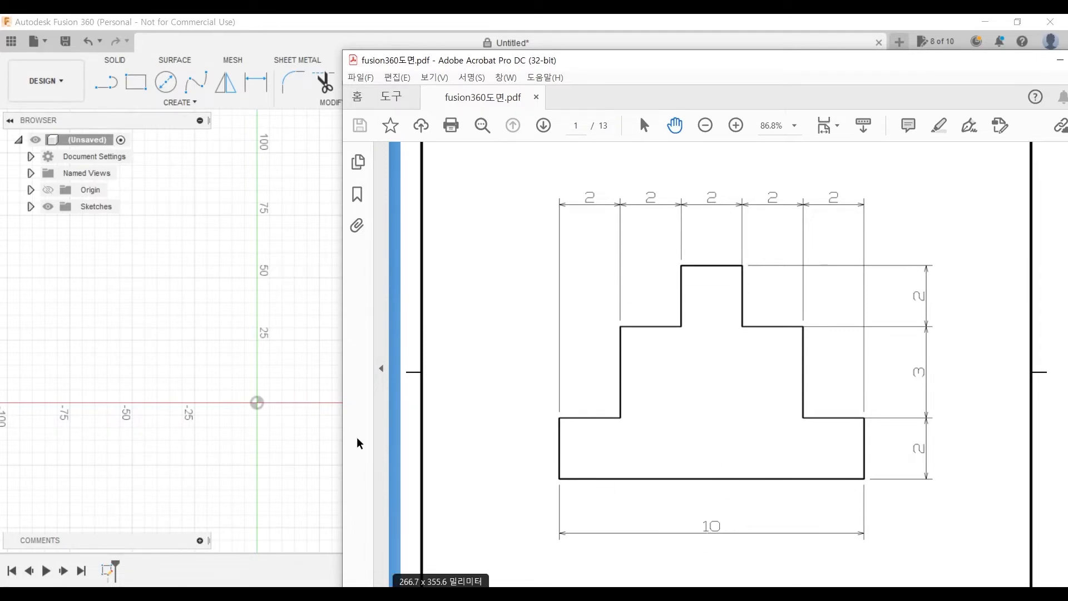
pyautogui.click(303, 367)
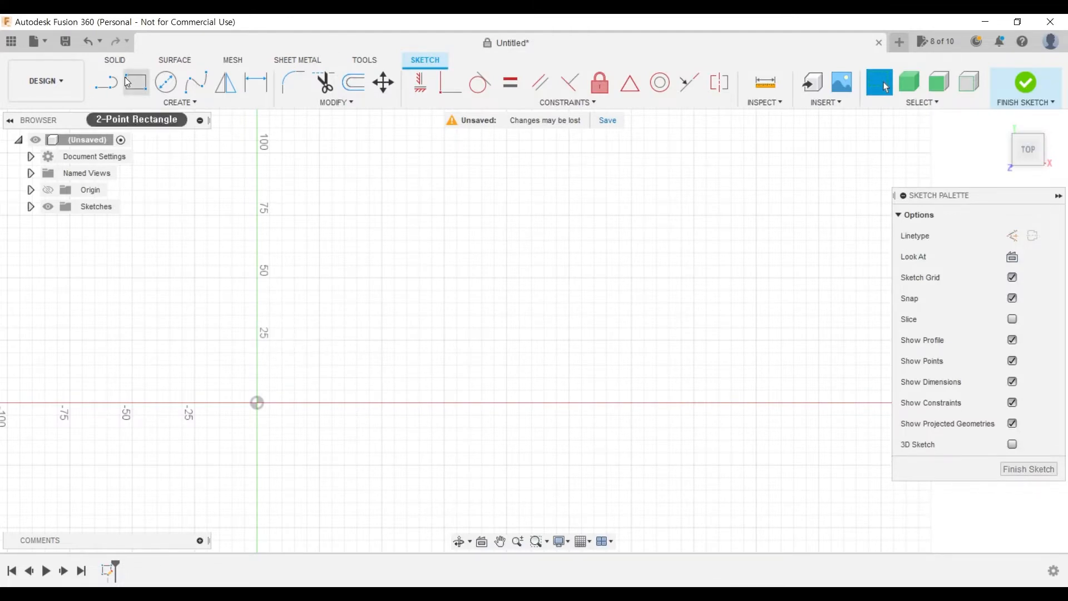
# - Try a stepped line from the origin with three 10 mm segments going up, across and up, and undo it
pyautogui.click(106, 82)
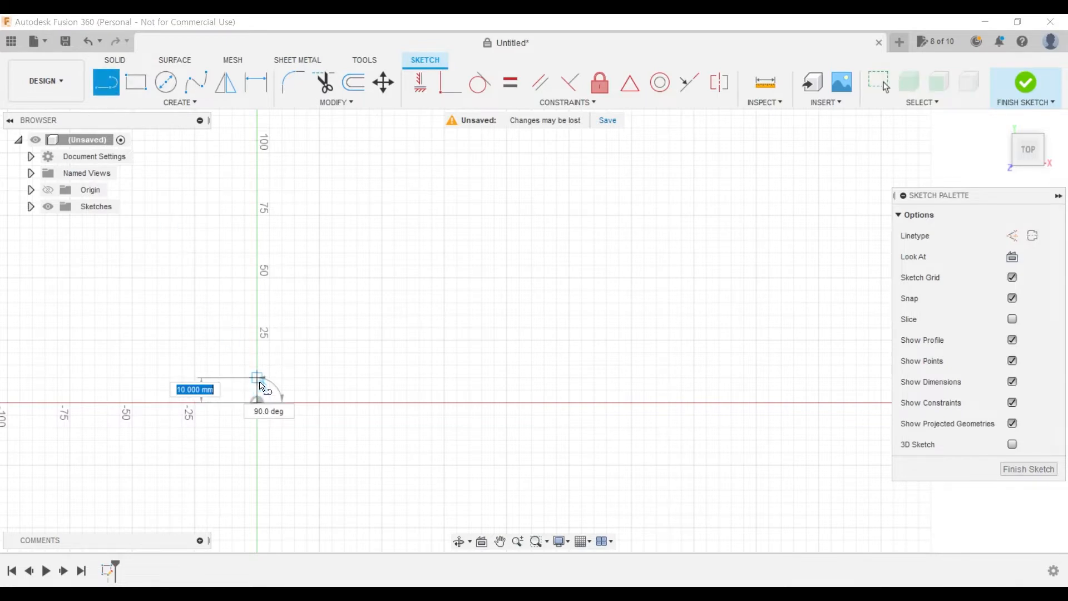
pyautogui.click(257, 403)
pyautogui.click(257, 379)
pyautogui.click(282, 379)
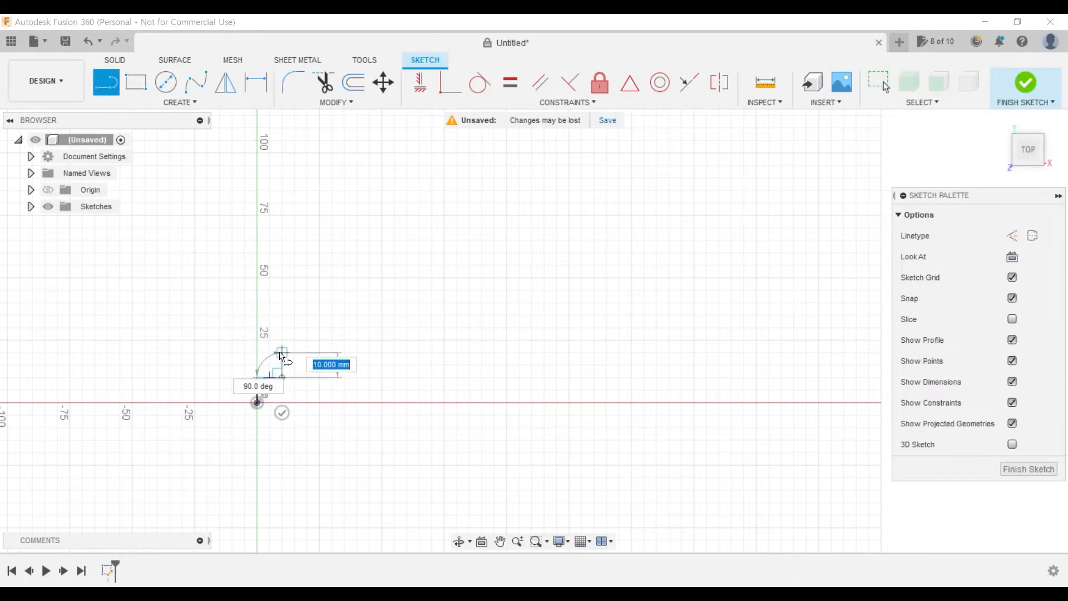
pyautogui.click(282, 352)
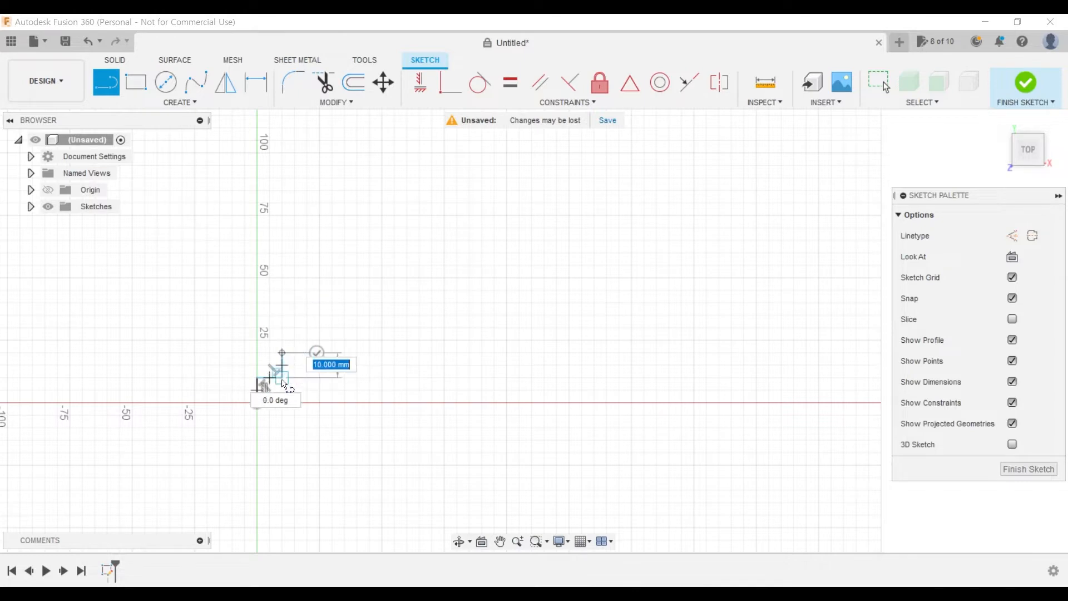
pyautogui.press('Escape')
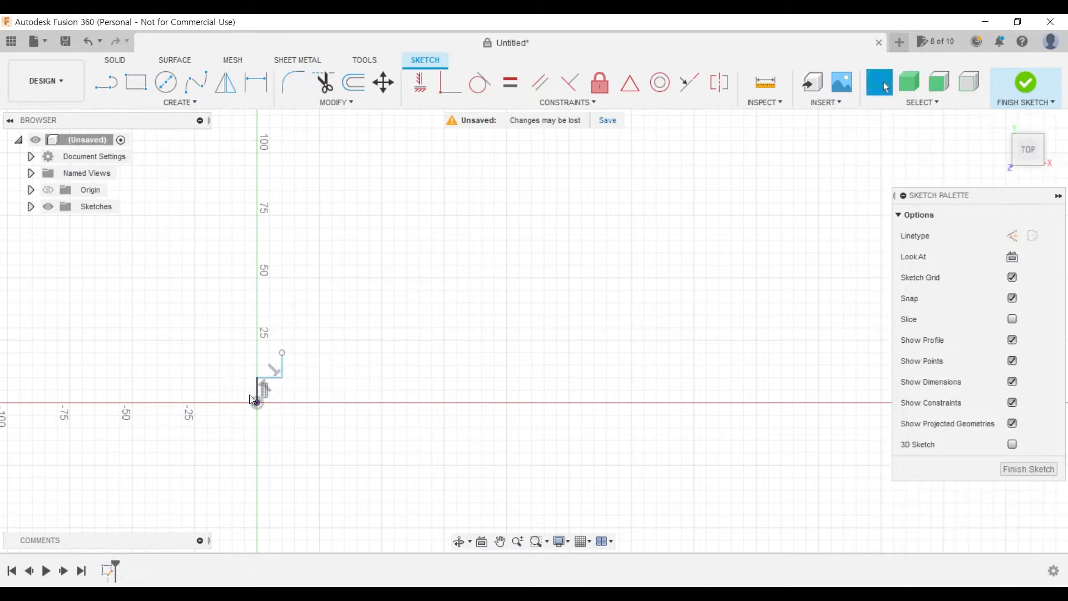
pyautogui.hotkey('ctrl', 'z')
# - Consult the PDF drawing and sketch a staircase line from the origin with five alternating vertical and horizontal 25 mm segments
pyautogui.hotkey('alt', 'Tab')
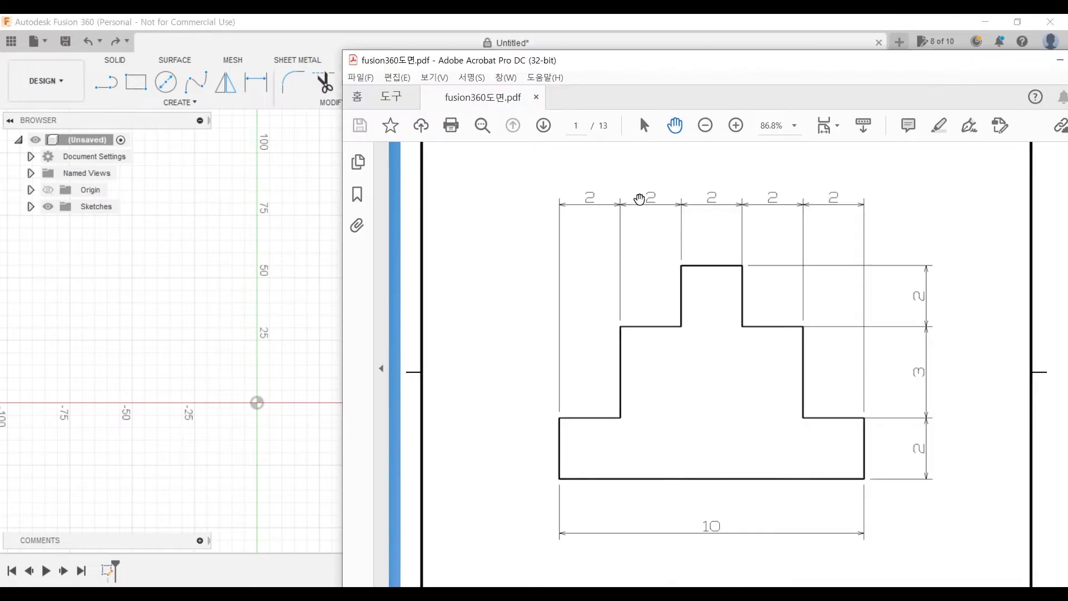
pyautogui.click(307, 291)
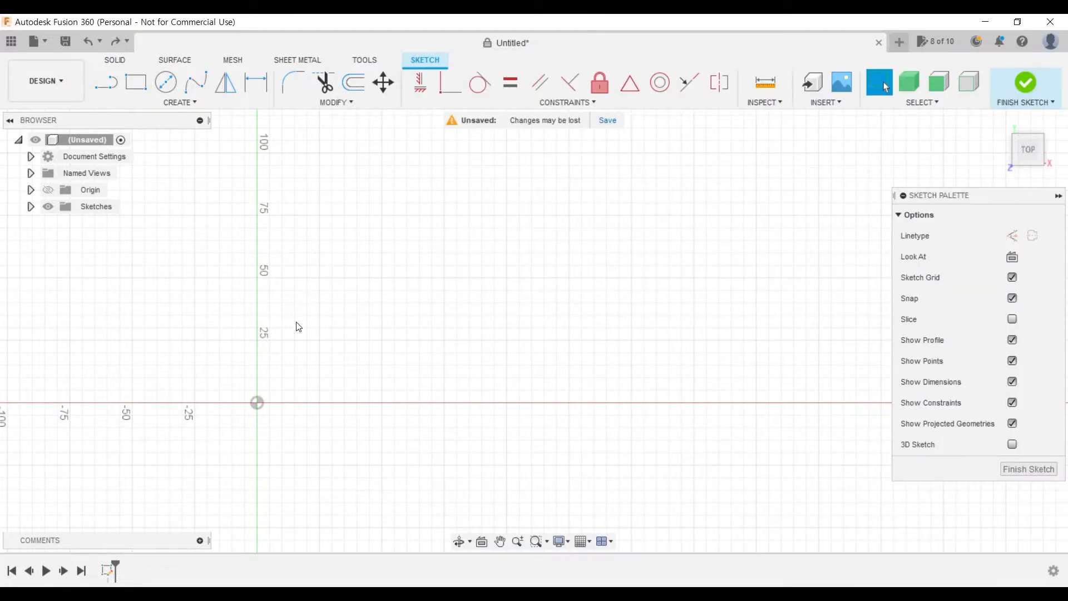
pyautogui.click(106, 82)
pyautogui.click(257, 402)
pyautogui.click(257, 339)
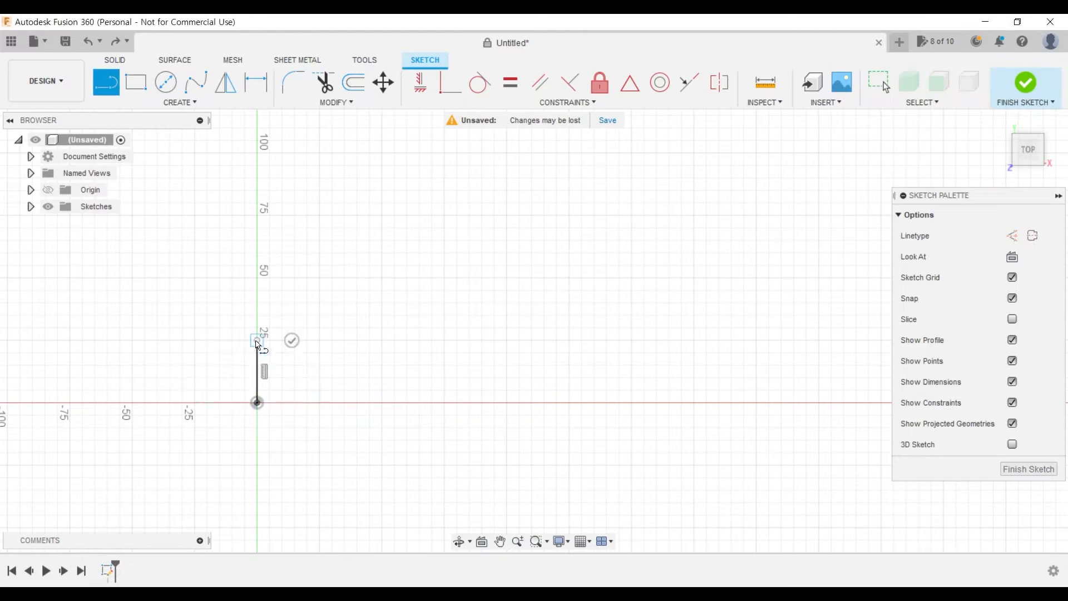
pyautogui.click(320, 340)
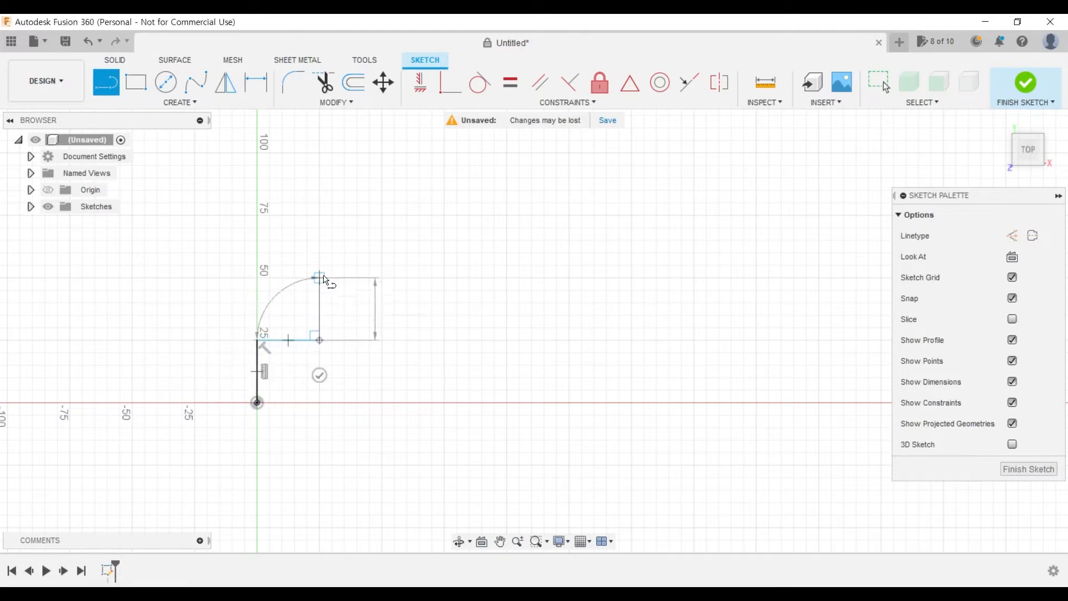
pyautogui.click(319, 277)
pyautogui.click(382, 277)
pyautogui.click(381, 215)
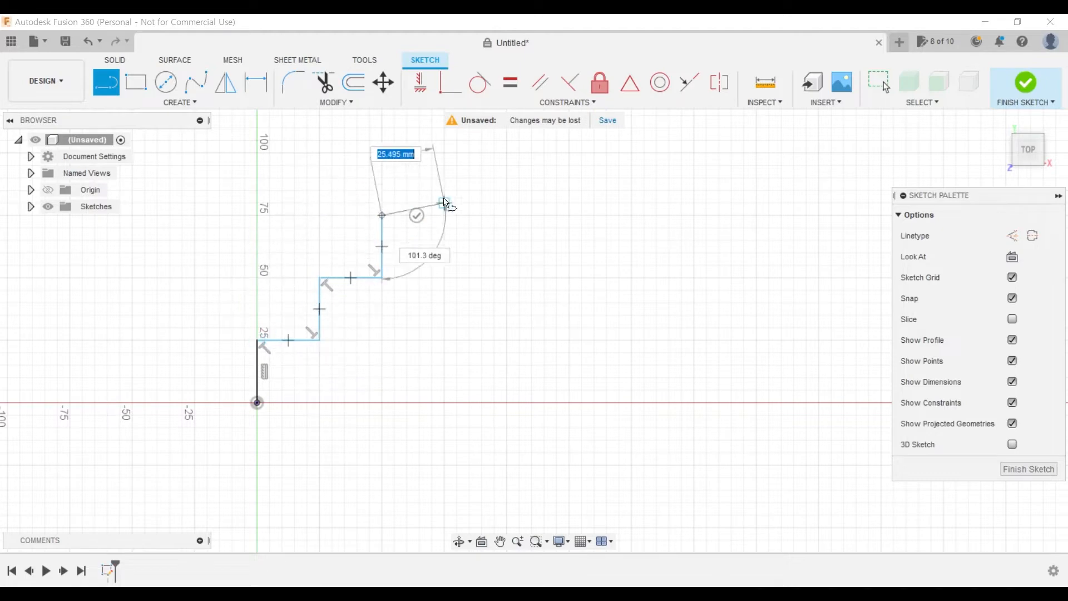
pyautogui.press('Escape')
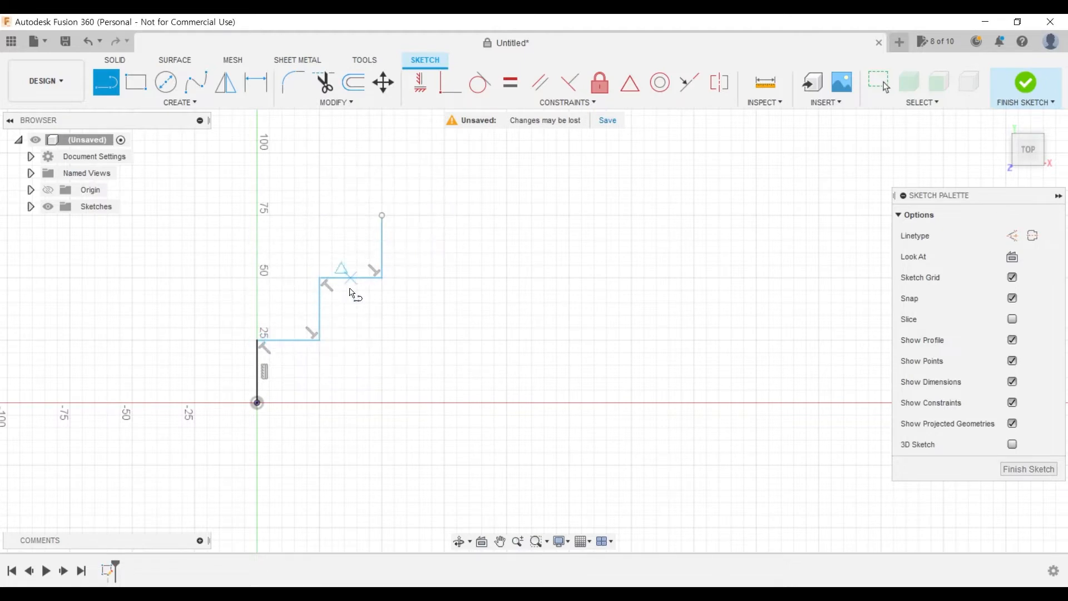
# - Dimension the first vertical segment of the staircase line at the origin to 2 mm
pyautogui.click(265, 83)
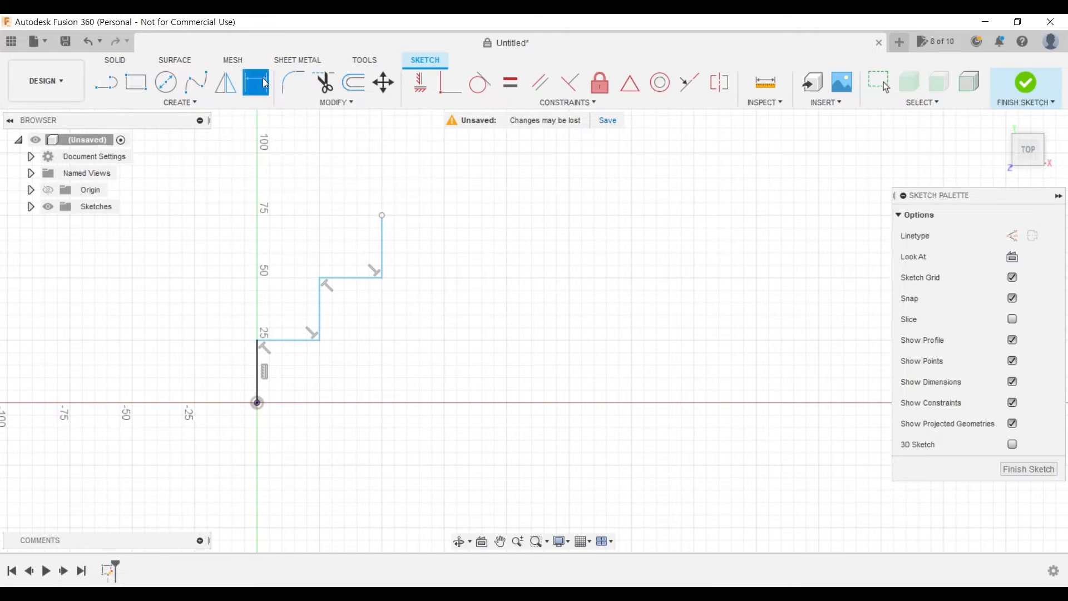
pyautogui.click(256, 378)
pyautogui.click(167, 369)
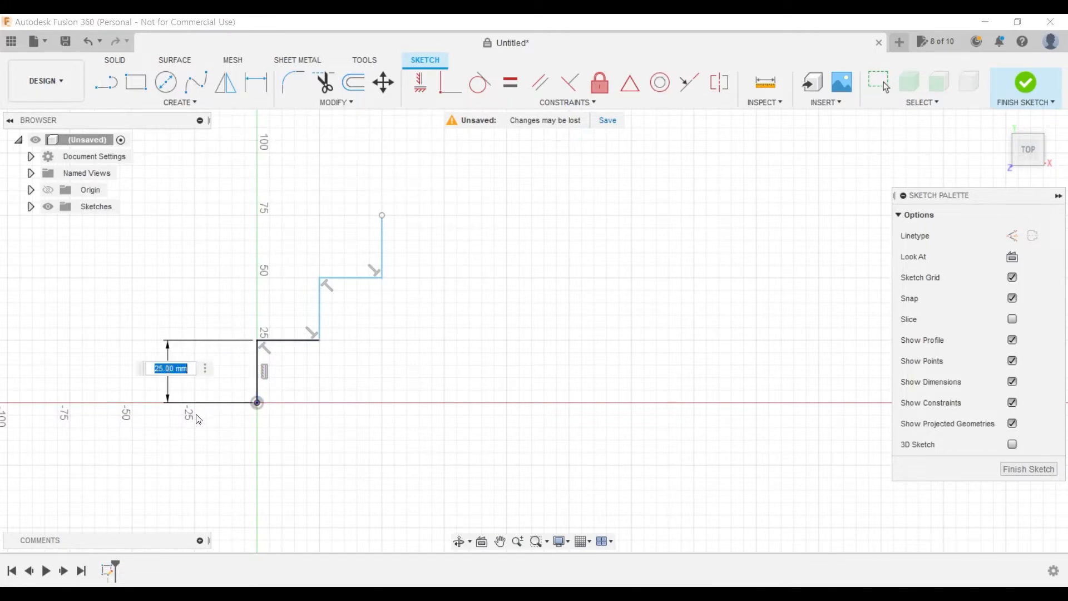
pyautogui.write('2')
pyautogui.press('Return')
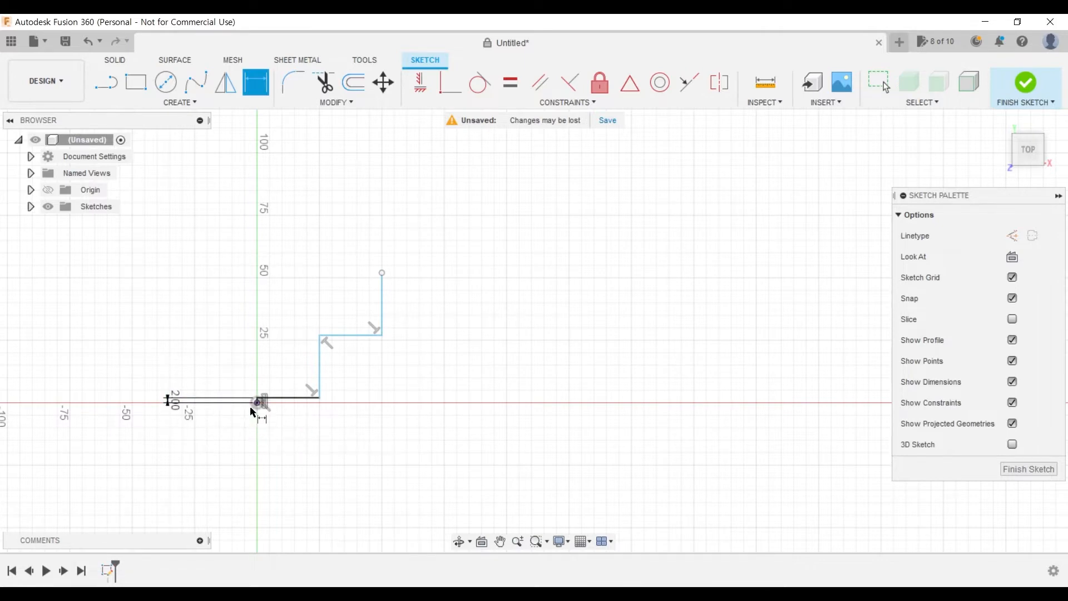
pyautogui.press('Escape')
# - Undo the segment dimension and the whole staircase line to leave the sketch empty
pyautogui.hotkey('ctrl', 'z')
pyautogui.hotkey('ctrl', 'z')
pyautogui.hotkey('ctrl', 'z')
pyautogui.hotkey('ctrl', 'z')
pyautogui.hotkey('ctrl', 'z')
pyautogui.hotkey('ctrl', 'z')
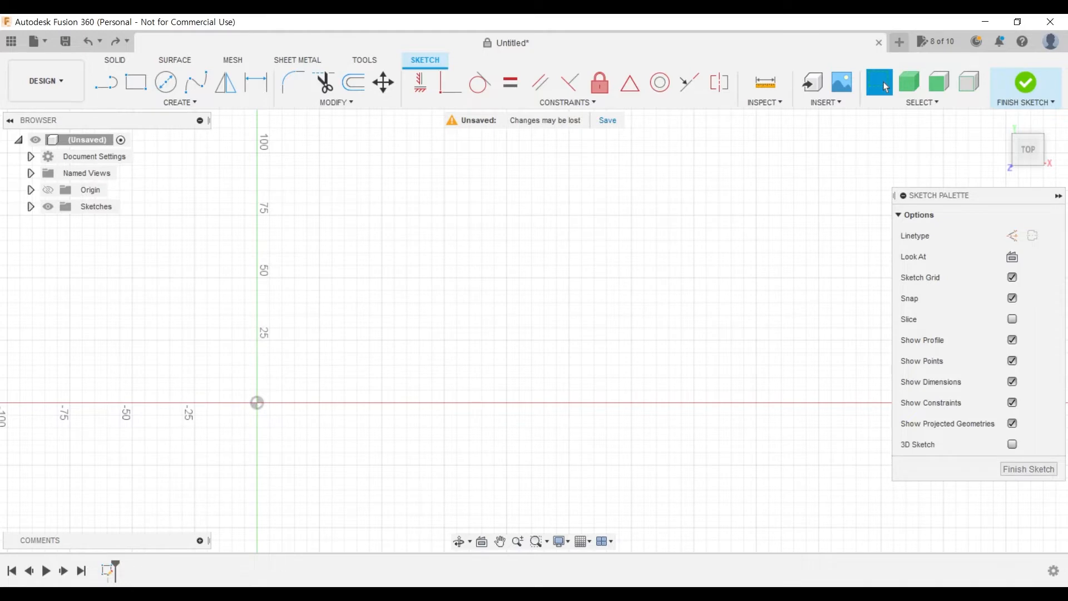
# - Review the profile dimensions in the PDF drawing and examine the sketch grid scale around the origin at different zoom levels
pyautogui.hotkey('alt', 'Tab')
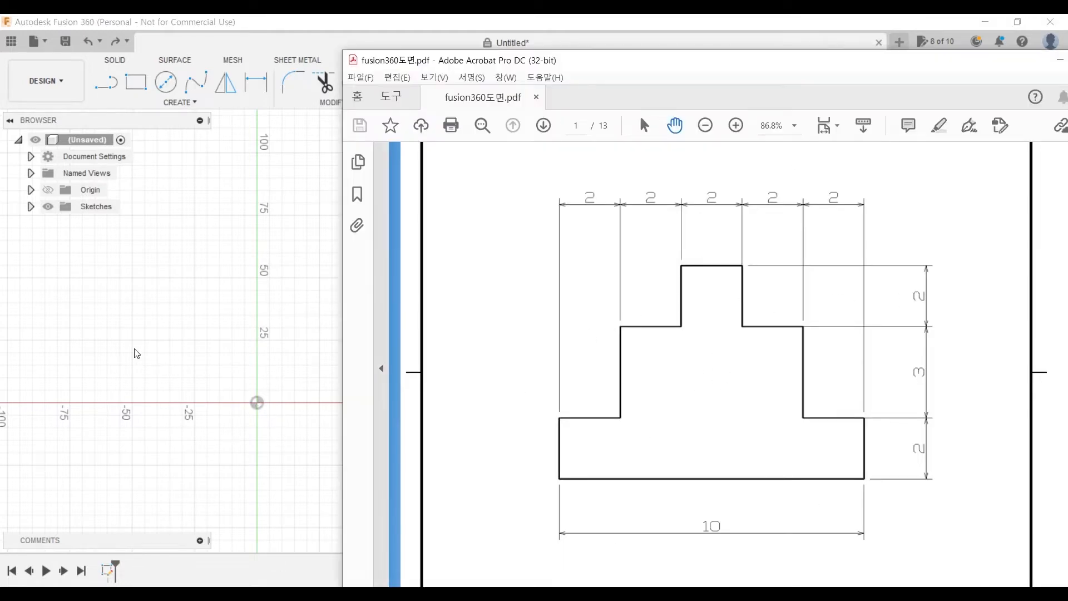
pyautogui.click(271, 327)
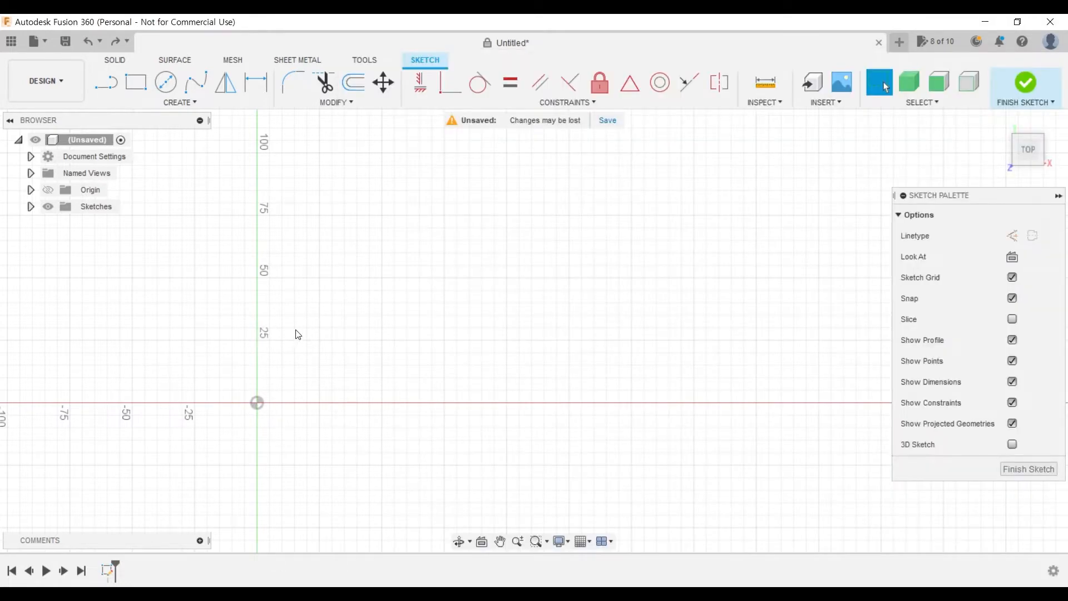
pyautogui.scroll(5, 293, 331)
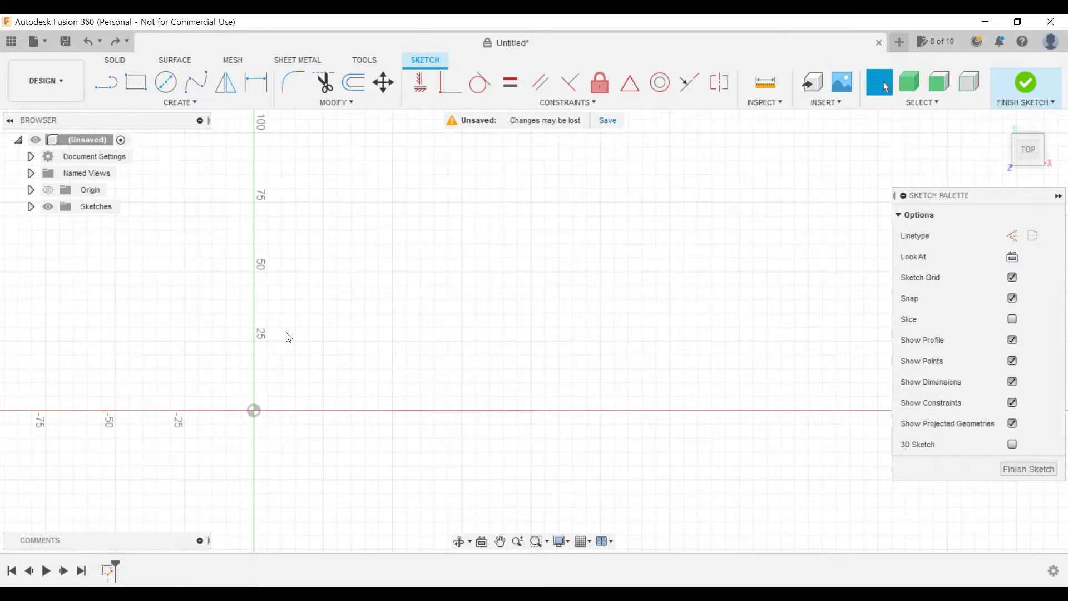
pyautogui.moveTo(350, 420); pyautogui.dragTo(450, 278, button='middle')
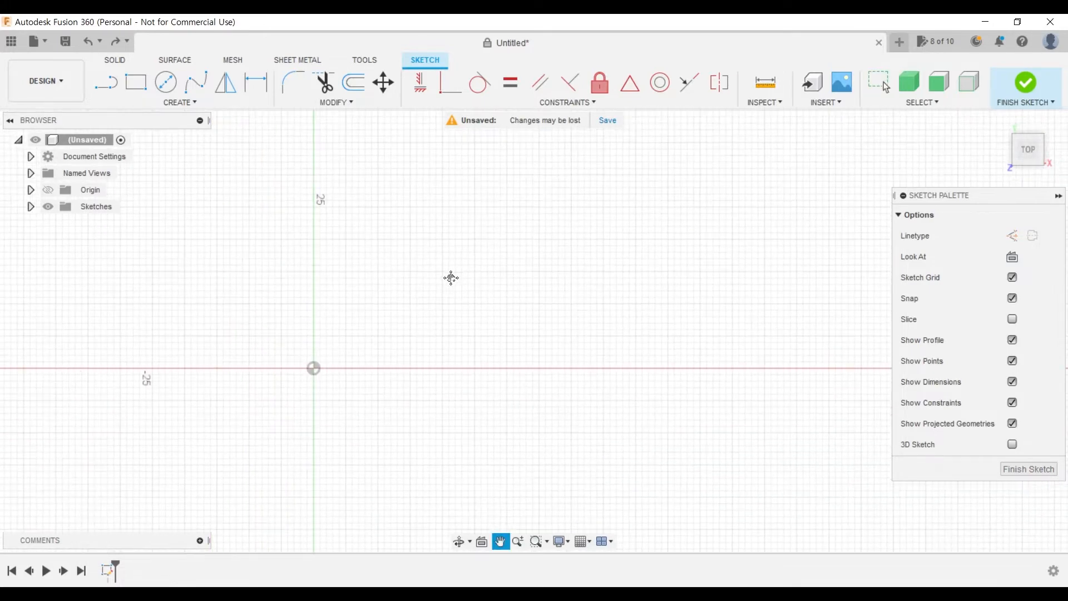
pyautogui.scroll(3, 386, 208)
pyautogui.scroll(3, 362, 402)
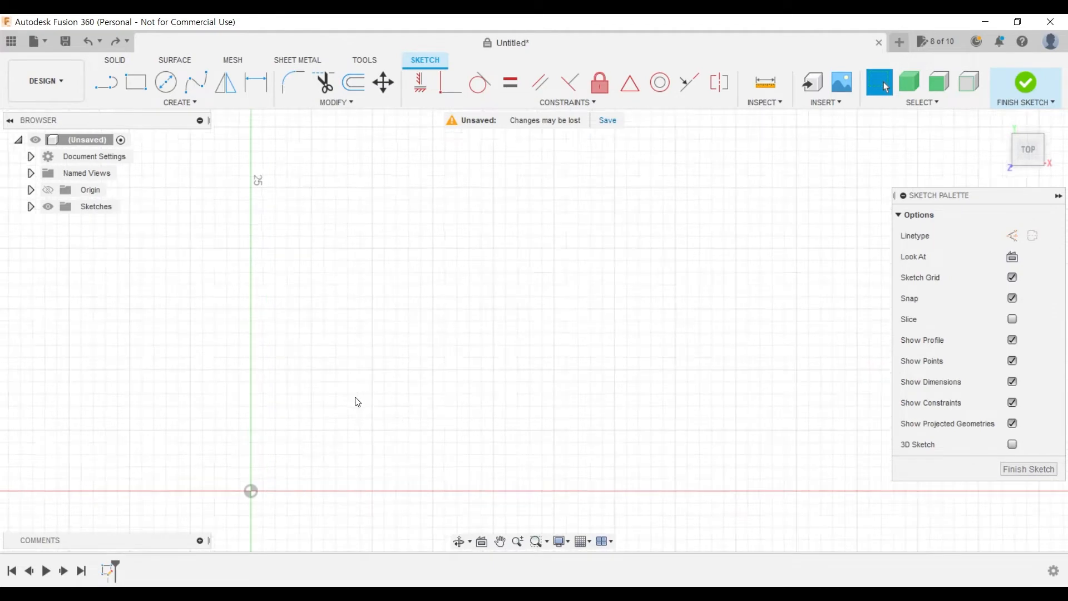
pyautogui.moveTo(369, 417); pyautogui.dragTo(469, 281, button='middle')
pyautogui.scroll(3, 344, 201)
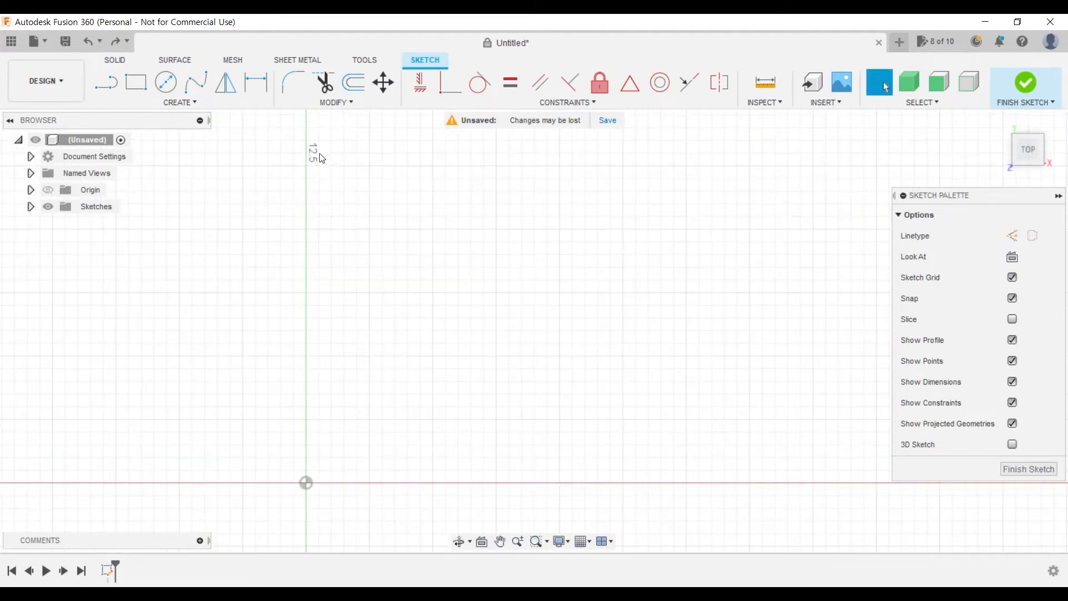
pyautogui.scroll(5, 376, 250)
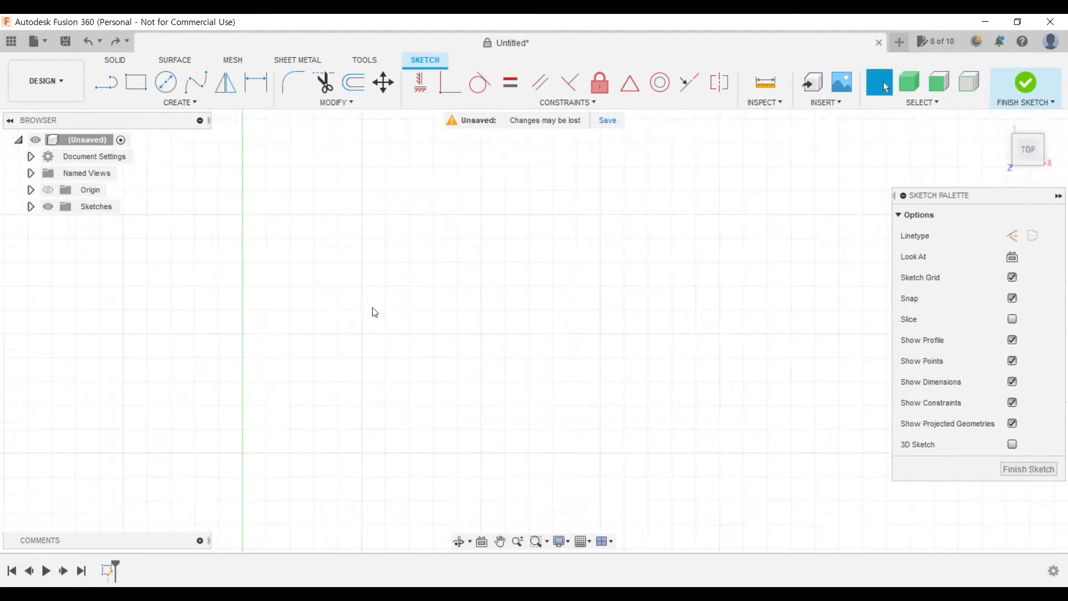
pyautogui.moveTo(319, 436); pyautogui.dragTo(429, 289, button='middle')
pyautogui.scroll(2, 427, 295)
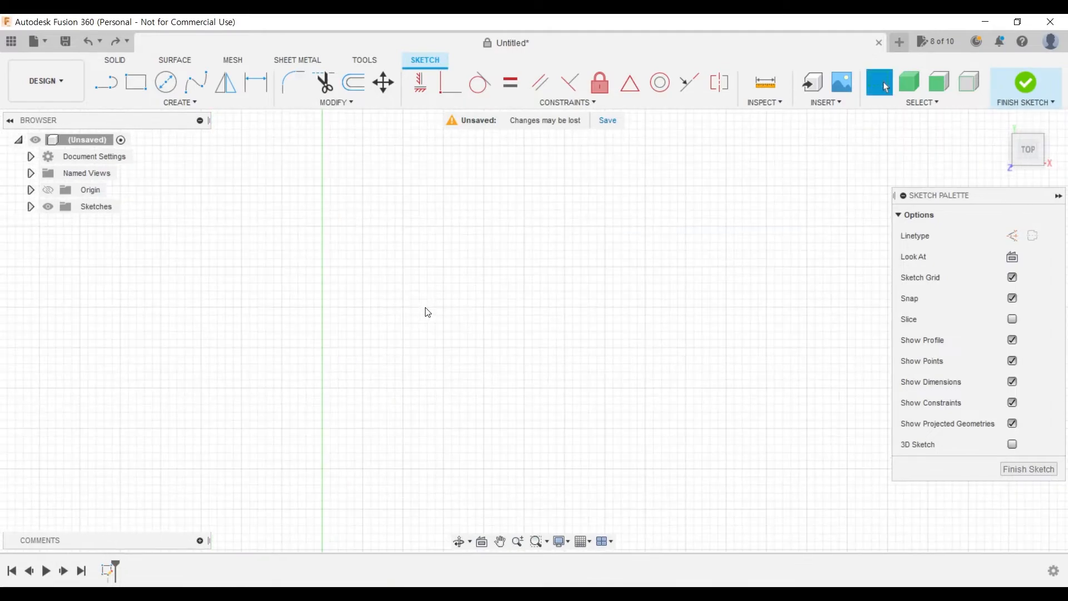
pyautogui.scroll(-2, 426, 309)
pyautogui.scroll(-1, 444, 343)
pyautogui.moveTo(446, 348)
pyautogui.mouseDown(button='middle')
pyautogui.moveTo(394, 360)
pyautogui.moveTo(397, 322)
pyautogui.mouseUp(button='middle')
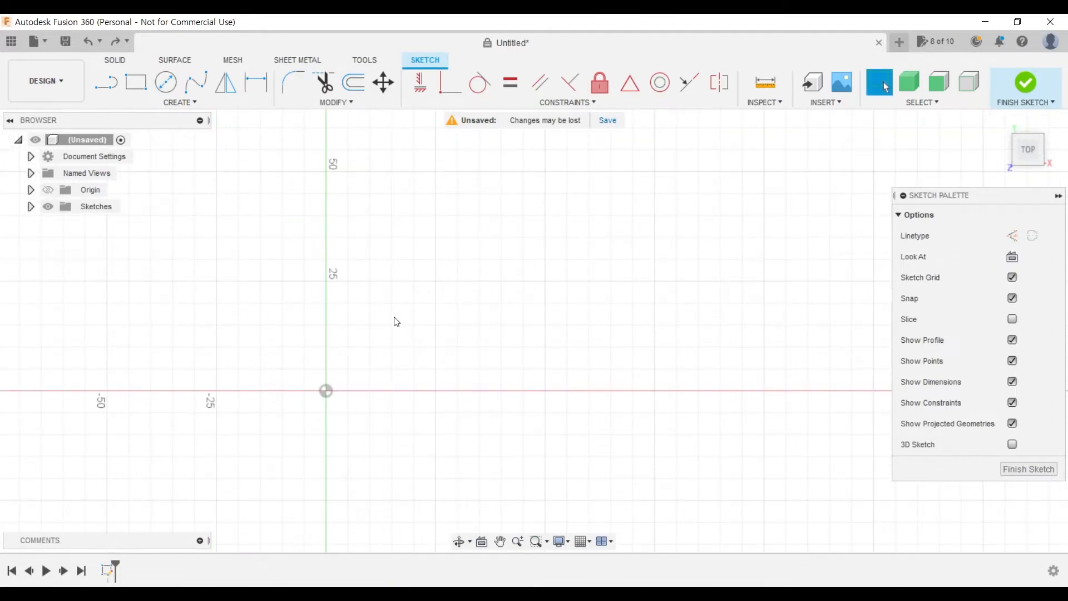
pyautogui.scroll(3, 360, 328)
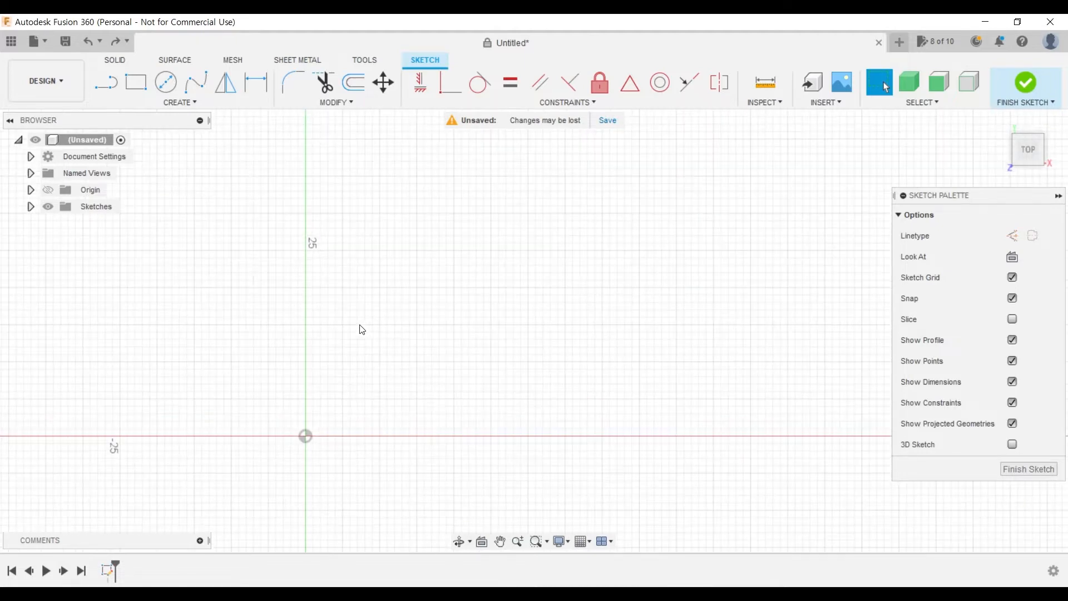
pyautogui.moveTo(443, 423)
pyautogui.mouseDown(button='middle')
pyautogui.moveTo(434, 376)
pyautogui.moveTo(425, 398)
pyautogui.mouseUp(button='middle')
pyautogui.scroll(6, 308, 320)
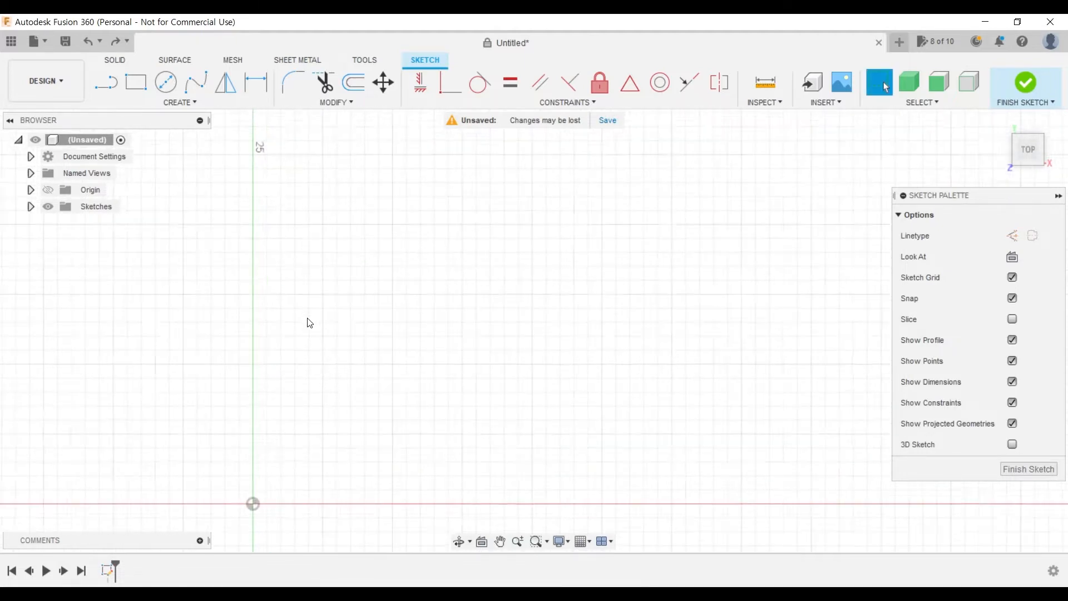
pyautogui.scroll(-7, 305, 356)
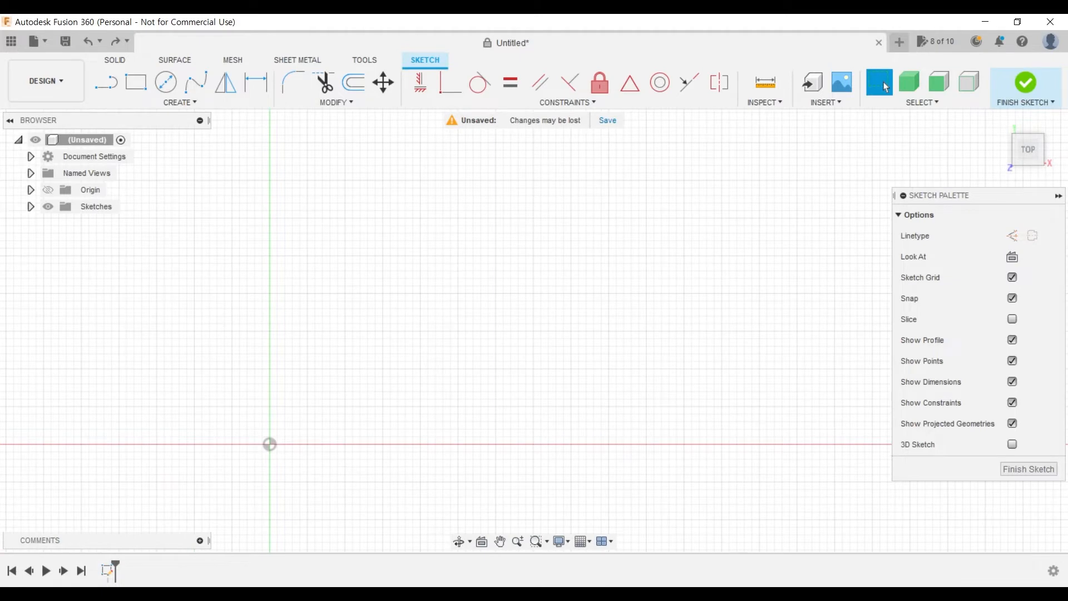
pyautogui.press('l')
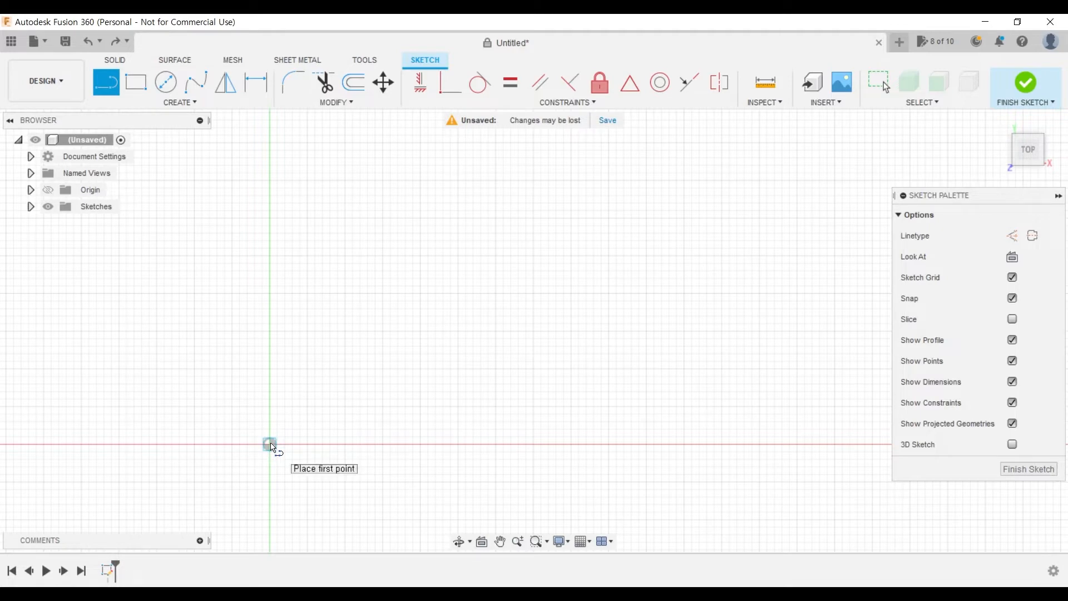
pyautogui.press('Escape')
# - Sketch a stepped outline from the origin with a 10 mm base, climbing the right side to the top and starting down the left side
pyautogui.scroll(2, 364, 414)
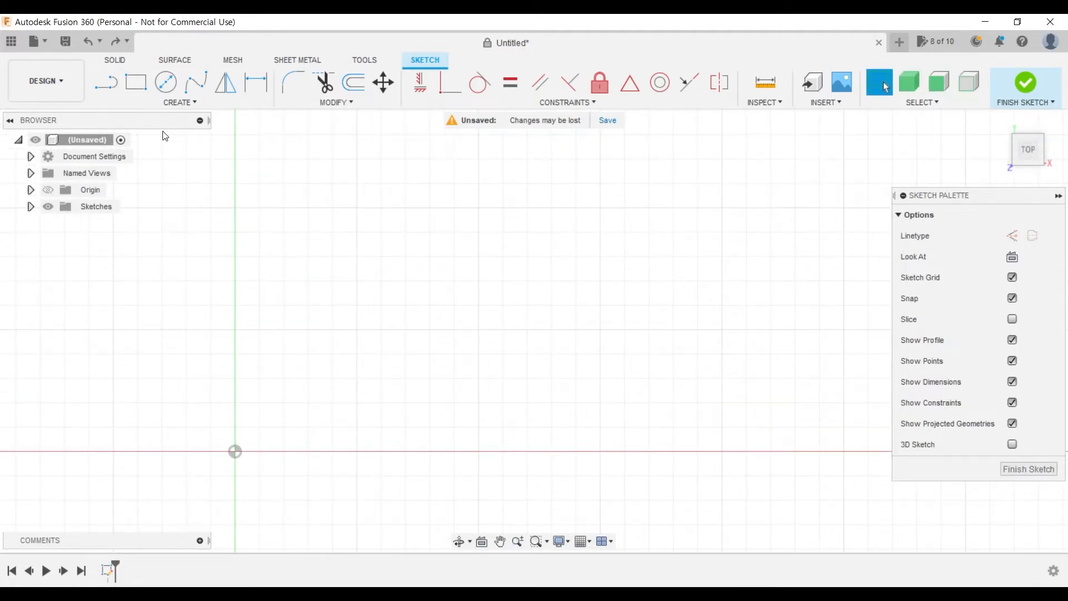
pyautogui.click(106, 82)
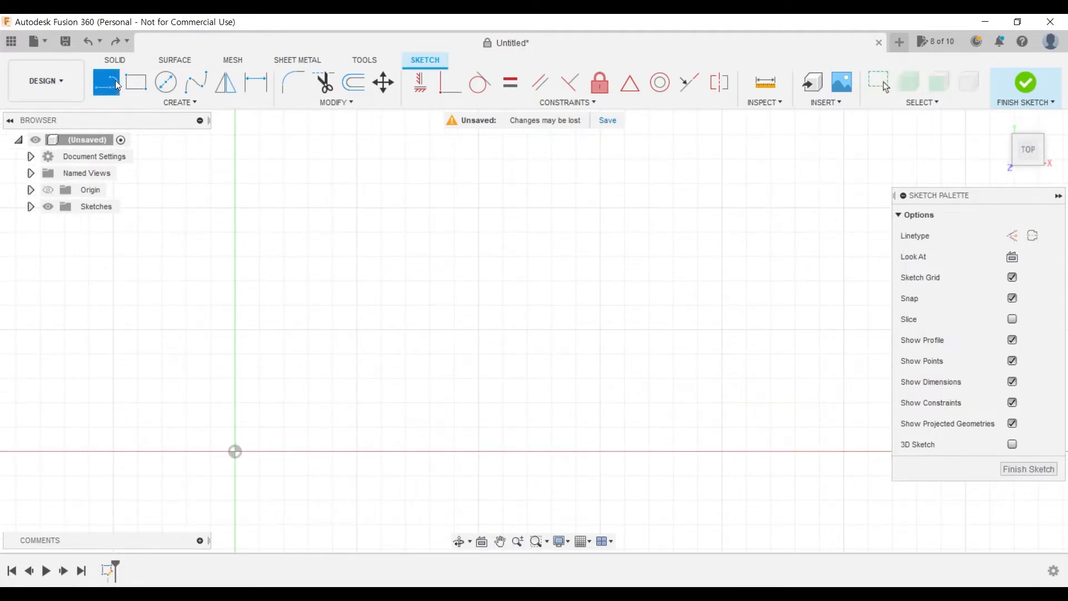
pyautogui.click(237, 455)
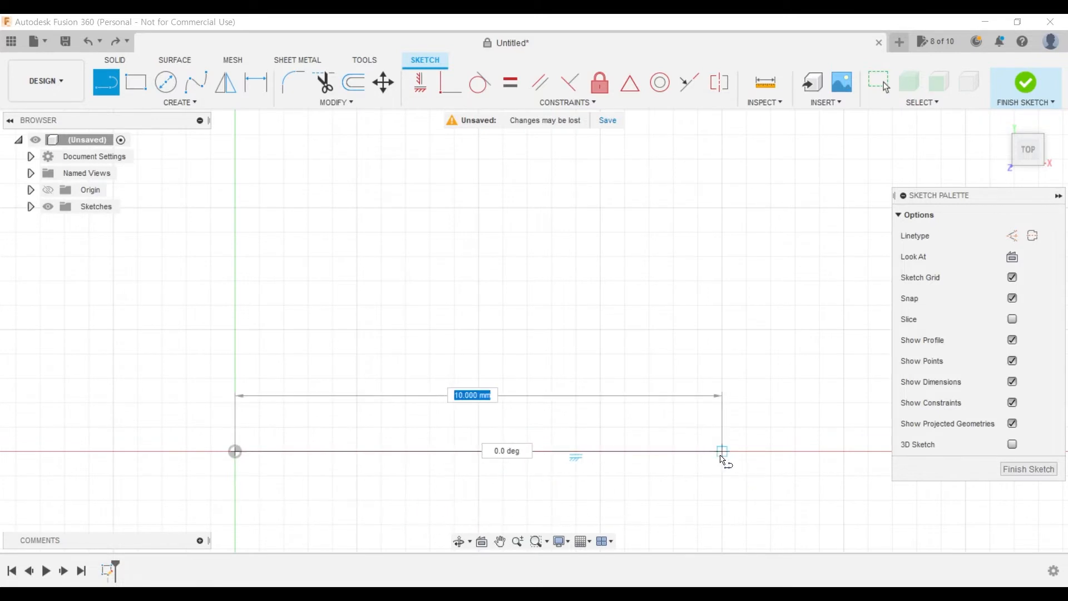
pyautogui.click(722, 451)
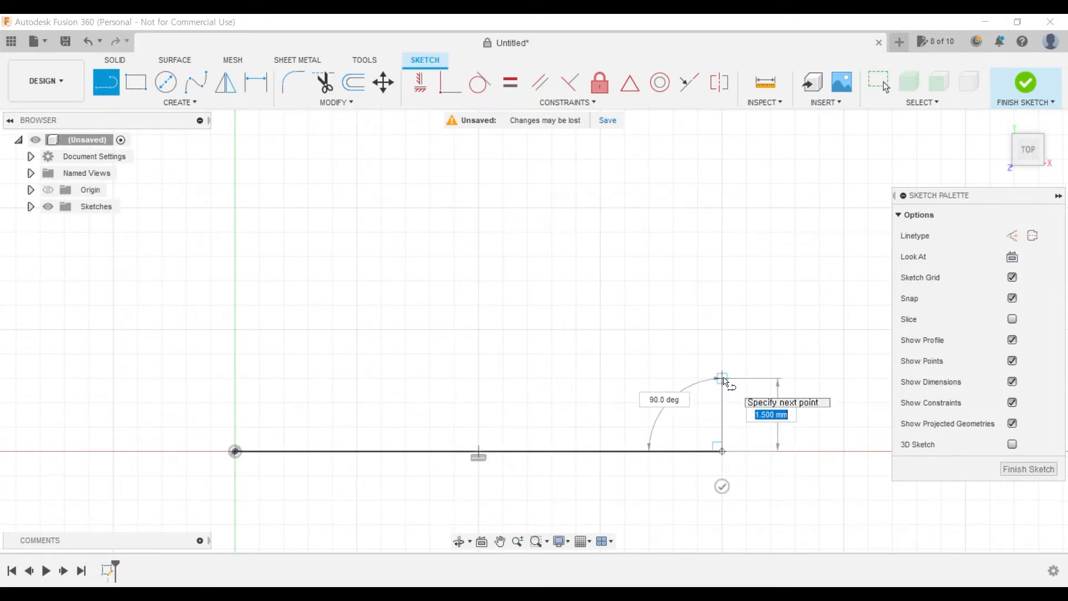
pyautogui.click(723, 355)
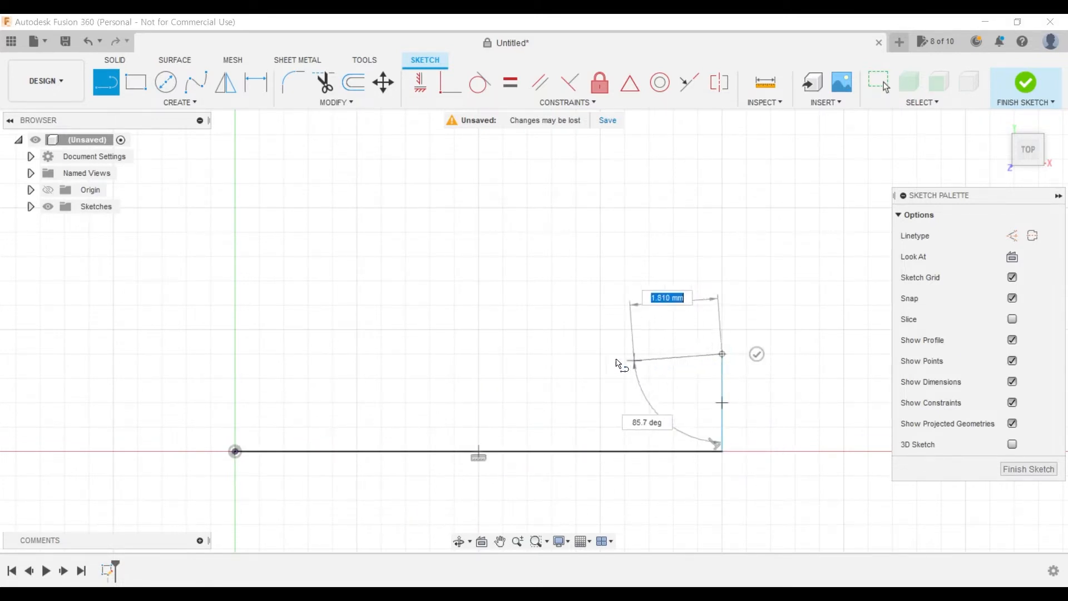
pyautogui.click(625, 353)
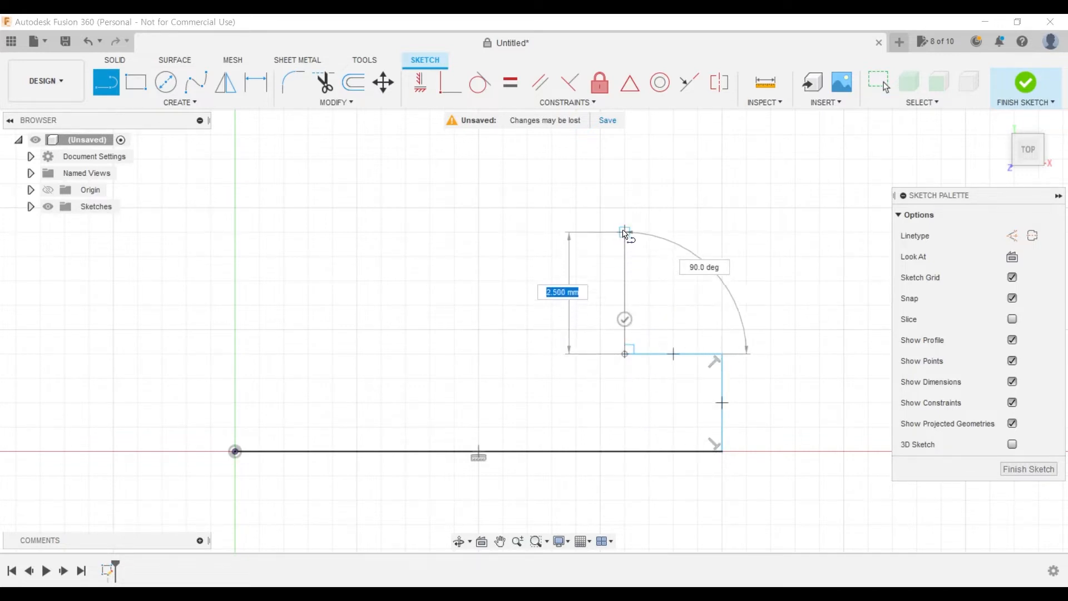
pyautogui.click(625, 208)
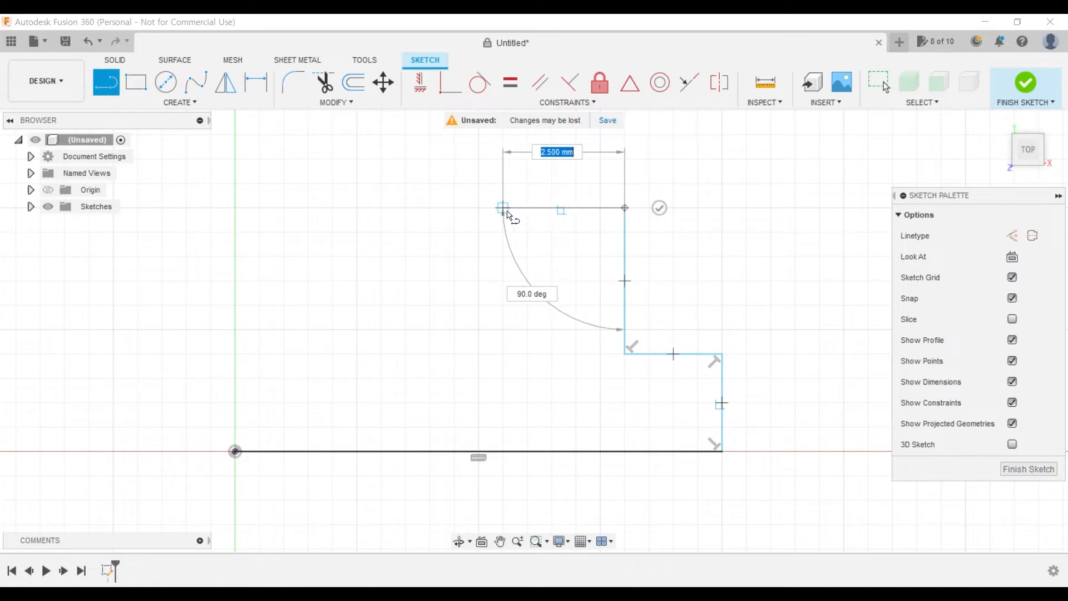
pyautogui.click(504, 209)
pyautogui.moveTo(525, 326); pyautogui.dragTo(534, 470, button='middle')
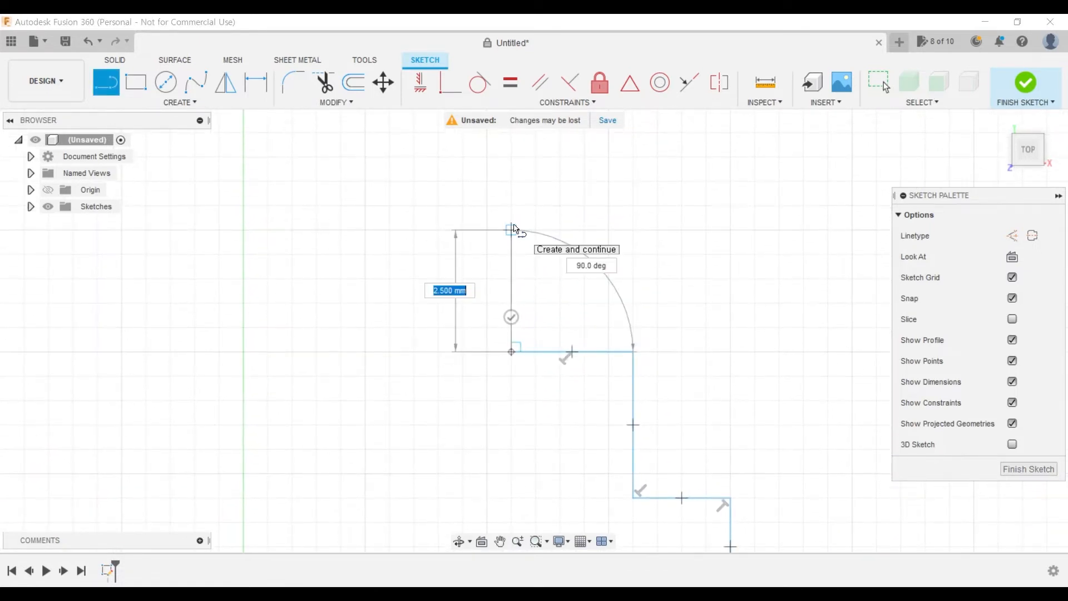
pyautogui.click(511, 255)
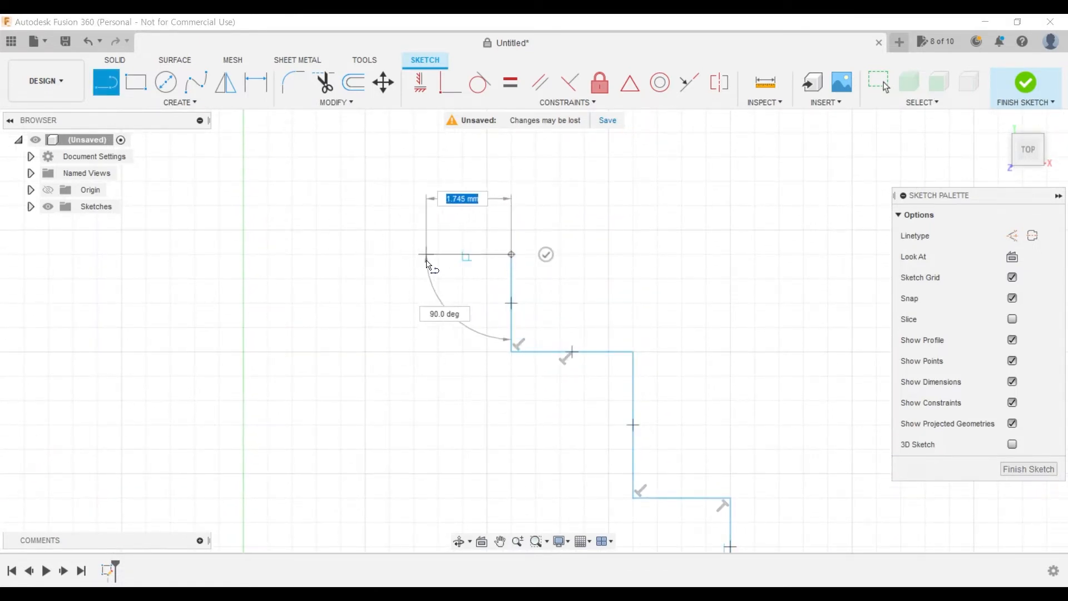
pyautogui.click(413, 254)
pyautogui.click(413, 352)
pyautogui.moveTo(434, 476); pyautogui.dragTo(438, 338, button='middle')
pyautogui.scroll(-3, 444, 370)
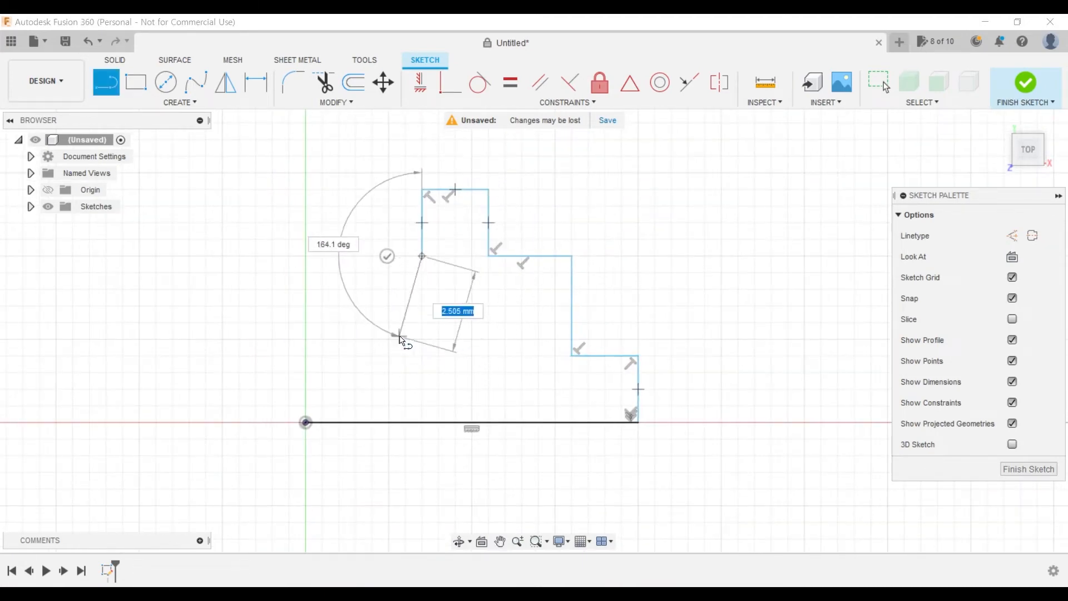
# - Stop the Line command and undo the unfinished stepped outline to empty the sketch
pyautogui.press('Escape')
pyautogui.hotkey('ctrl', 'z')
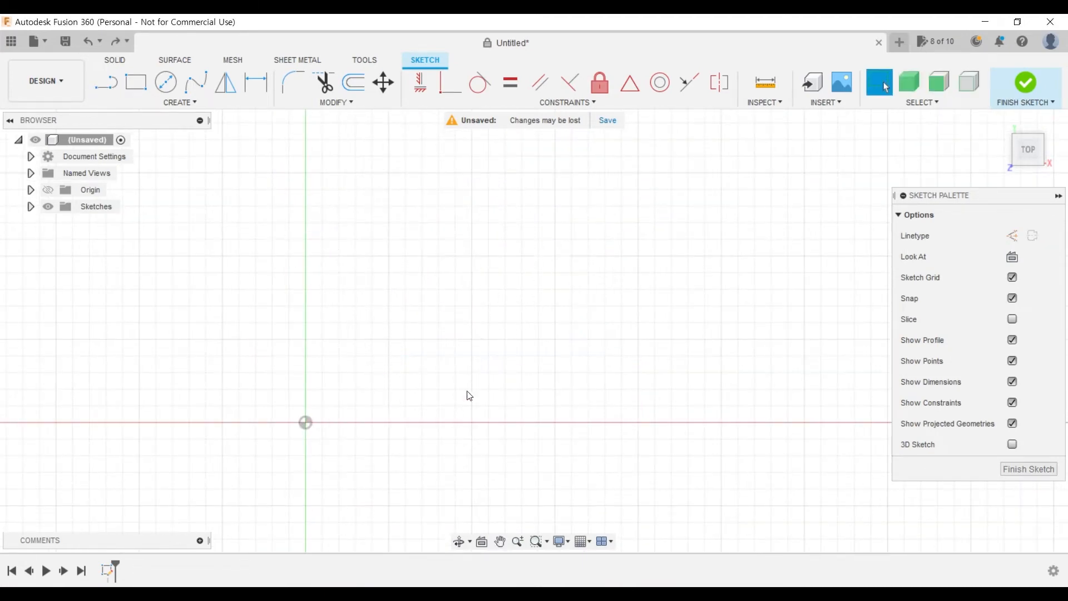
# - Sketch a closed symmetric three-tier stepped profile from the origin with a 12.5 mm base, a 2.5 mm lower tier and a 3 mm middle tier
pyautogui.moveTo(520, 327); pyautogui.dragTo(472, 337, button='middle')
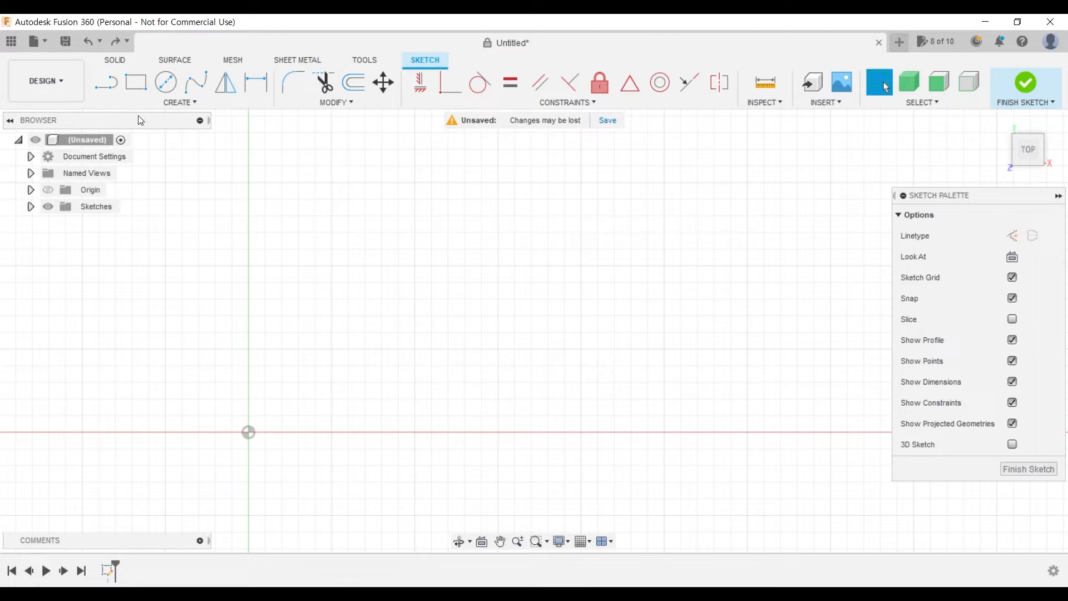
pyautogui.click(109, 89)
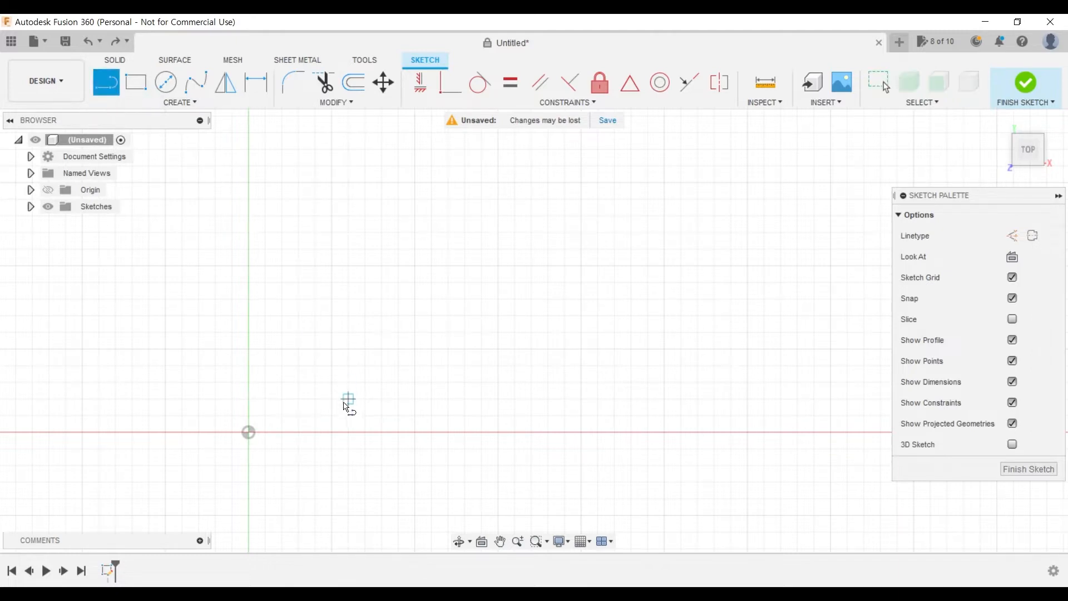
pyautogui.click(248, 433)
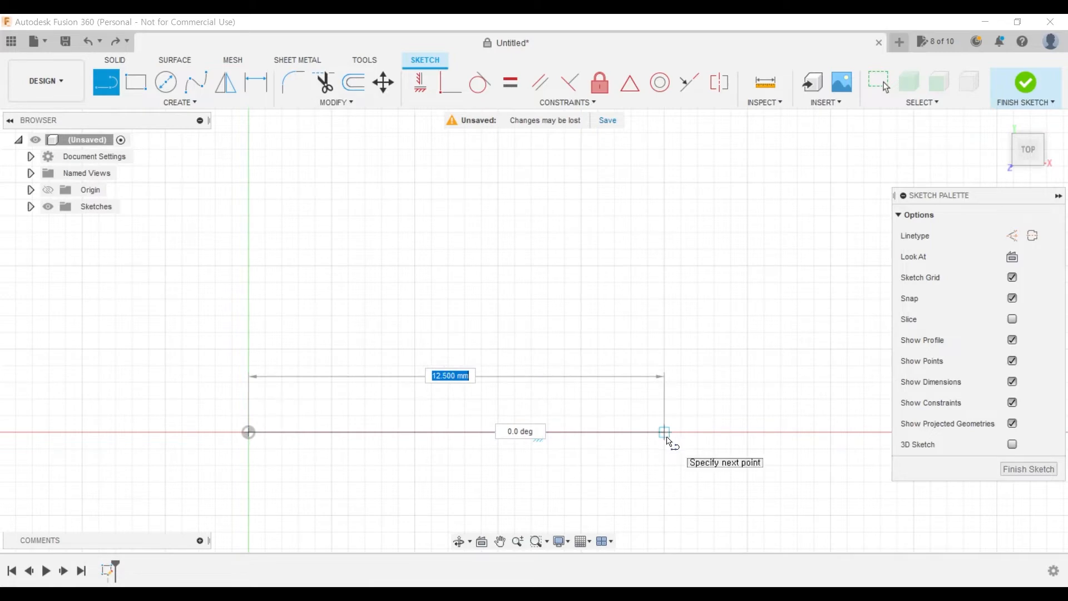
pyautogui.click(666, 433)
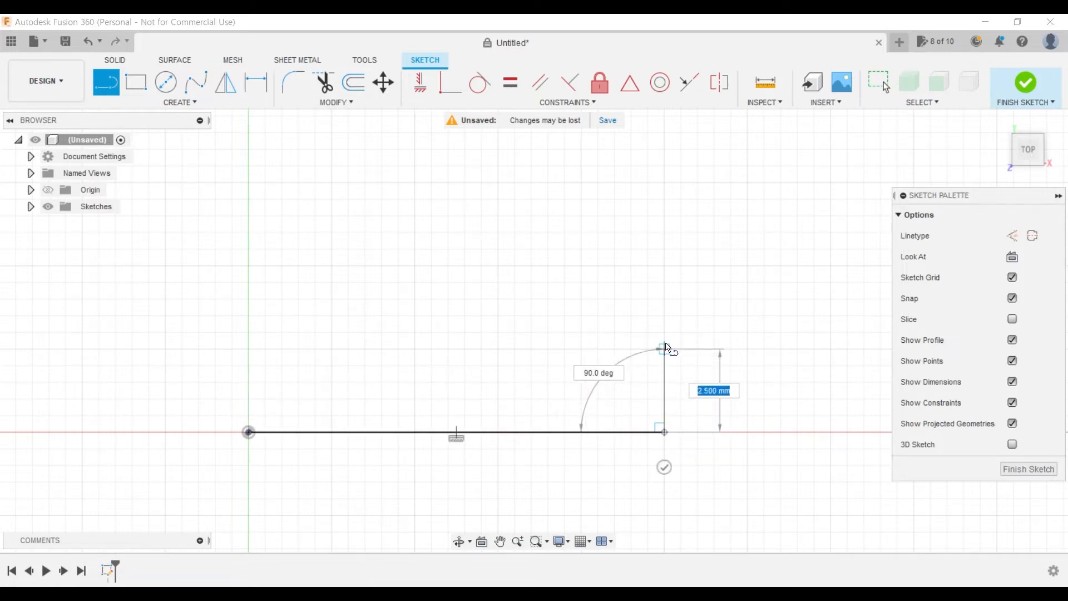
pyautogui.click(581, 349)
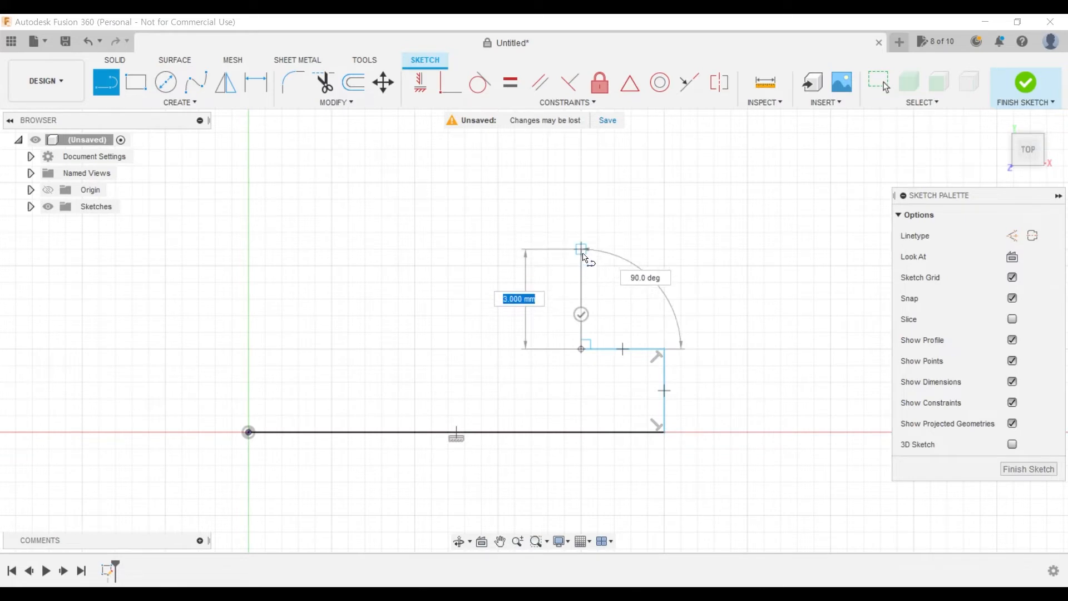
pyautogui.click(581, 250)
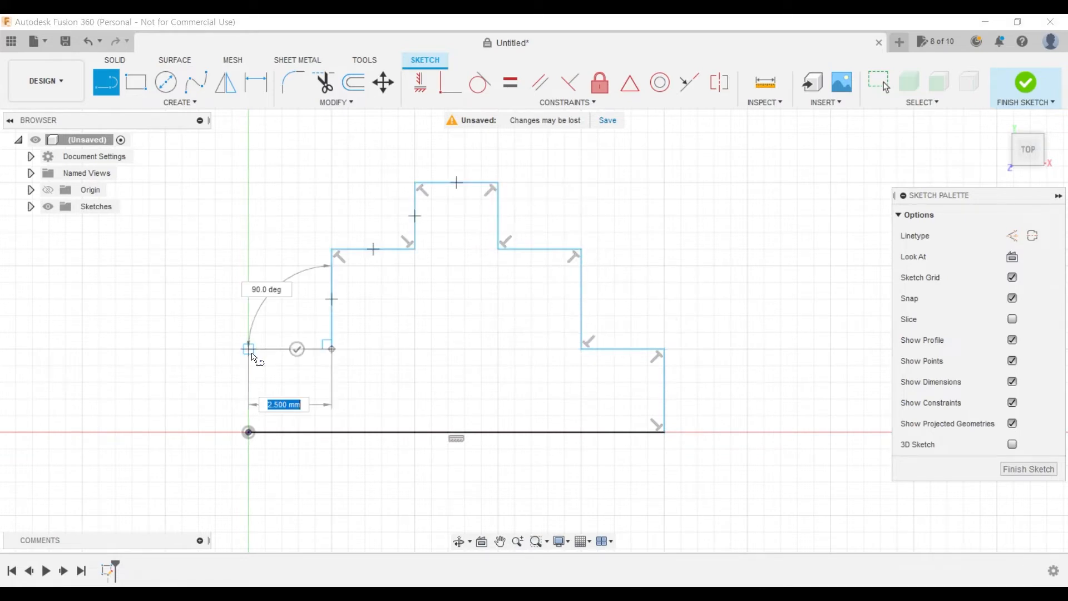
pyautogui.click(249, 349)
pyautogui.click(248, 432)
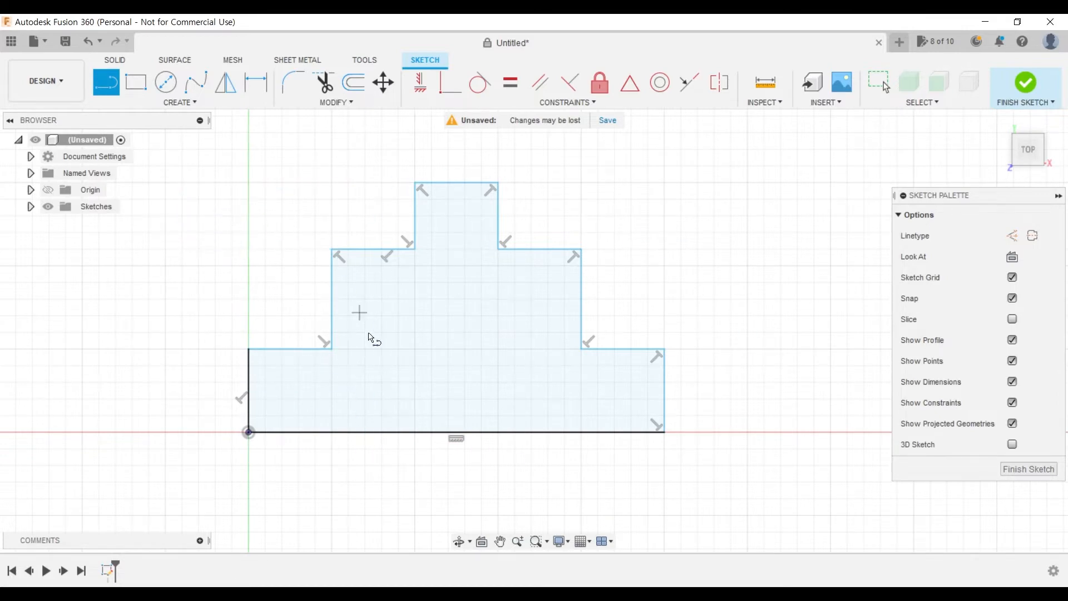
# - Dimension the base line of the stepped profile to 10 mm
pyautogui.click(254, 97)
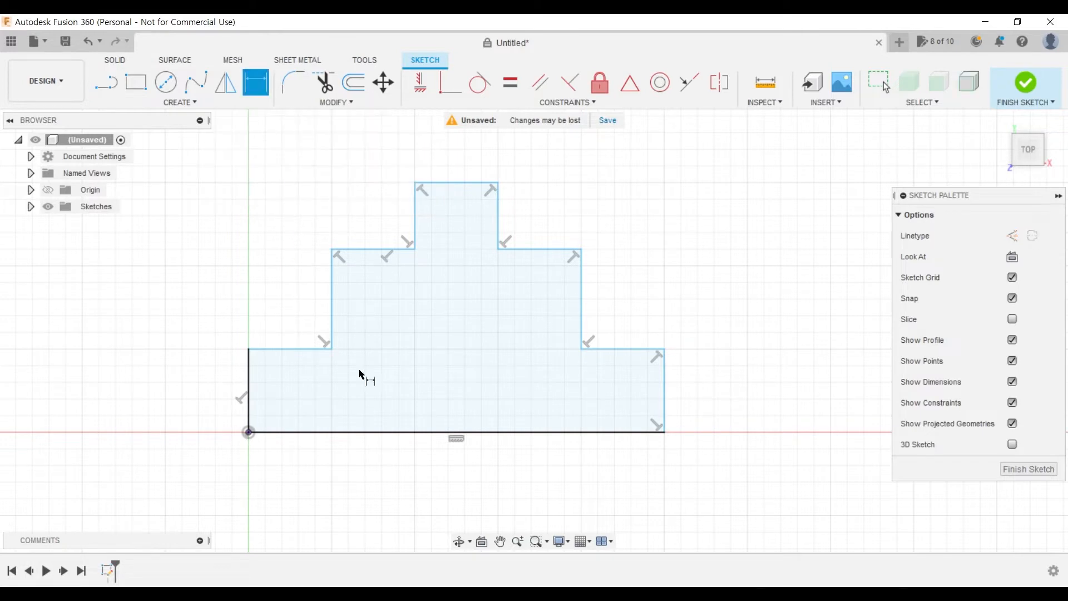
pyautogui.click(446, 432)
pyautogui.click(446, 479)
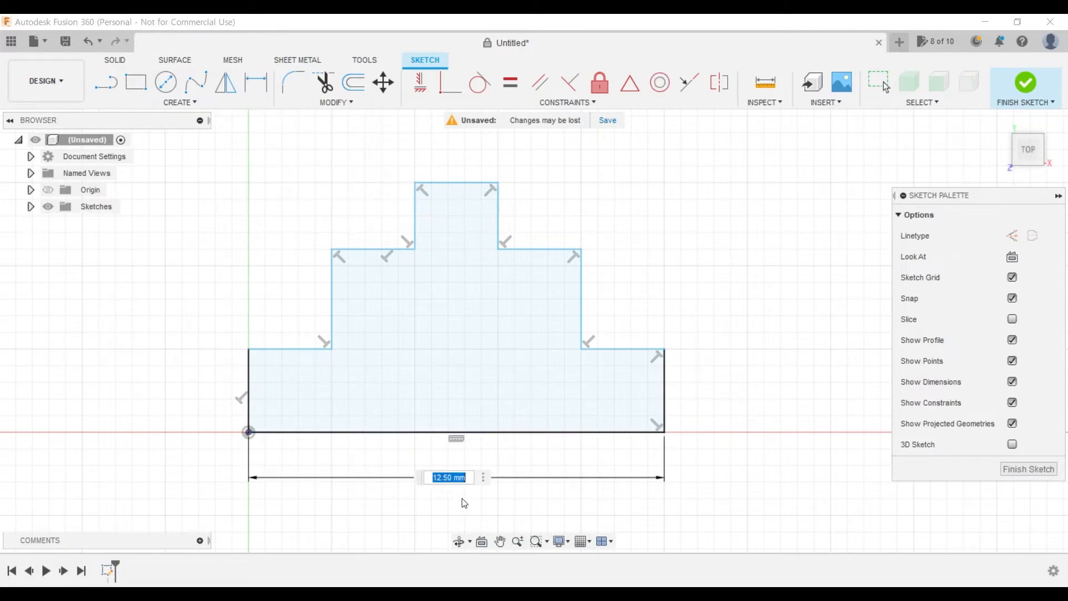
pyautogui.write('10')
pyautogui.press('Return')
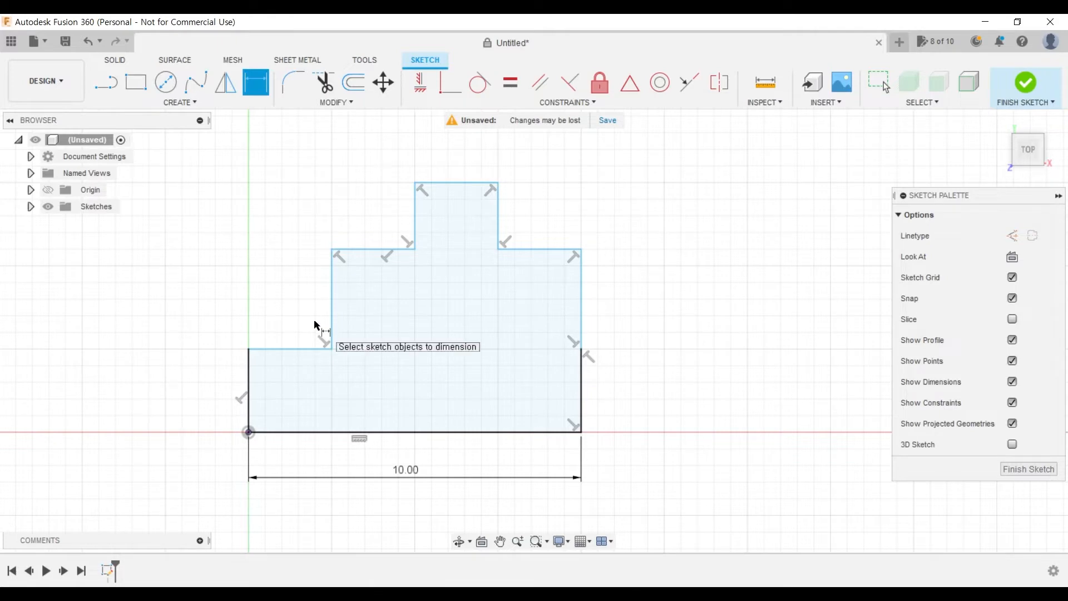
pyautogui.press('Escape')
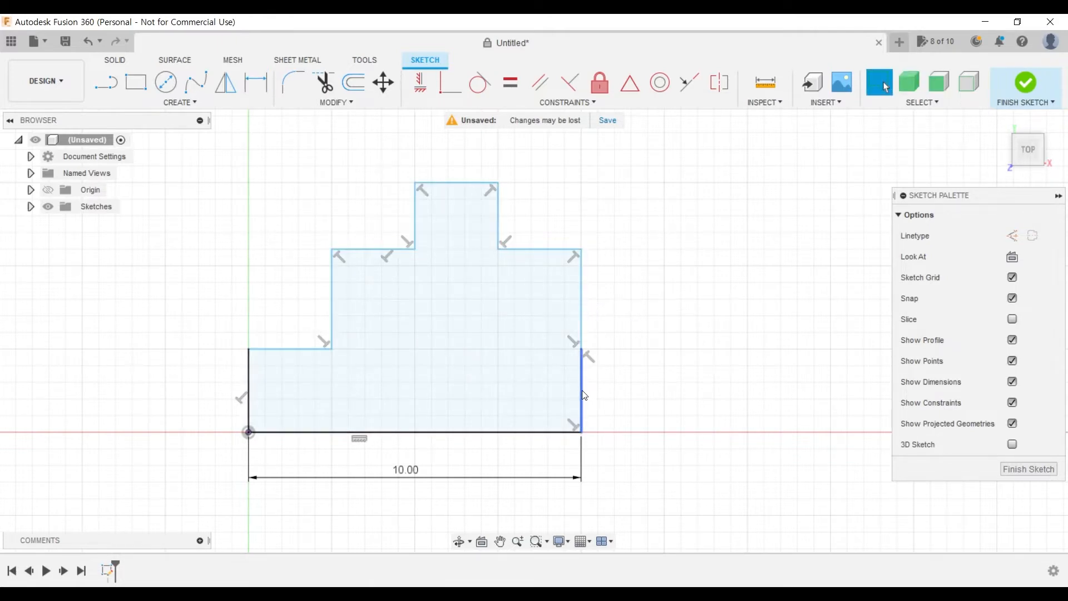
# - Move the middle tier's right vertical edge inward to restore a step at the profile's lower right
pyautogui.click(557, 423)
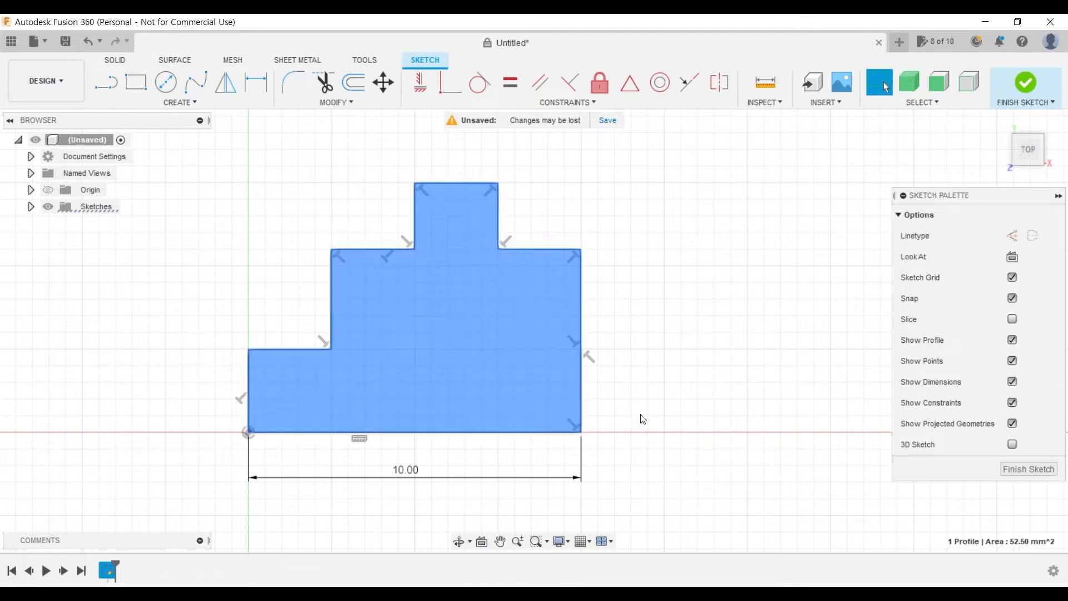
pyautogui.click(632, 401)
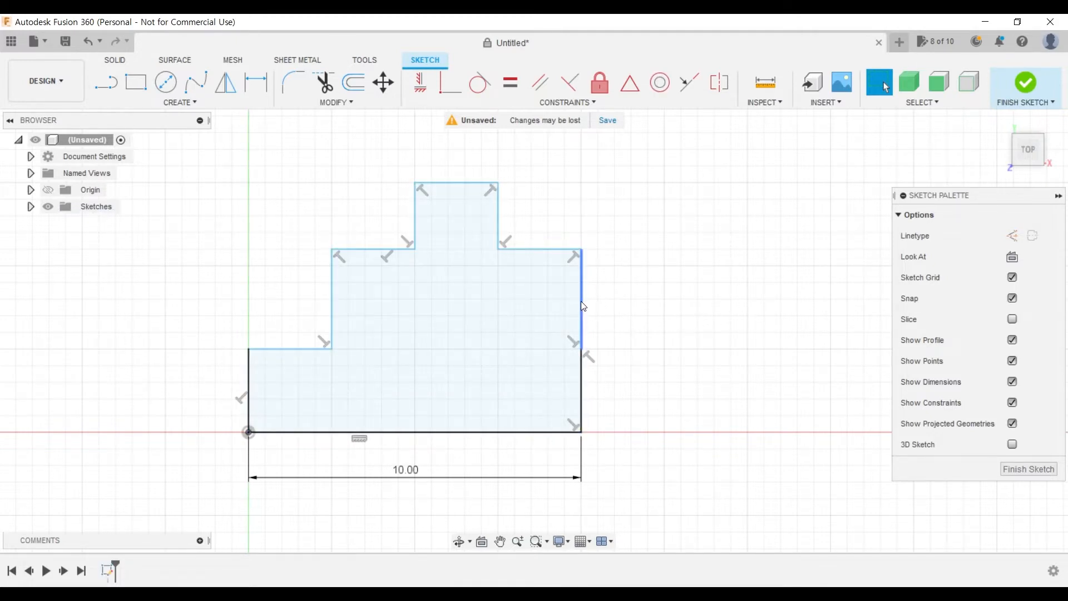
pyautogui.moveTo(581, 302); pyautogui.dragTo(538, 312)
pyautogui.click(697, 346)
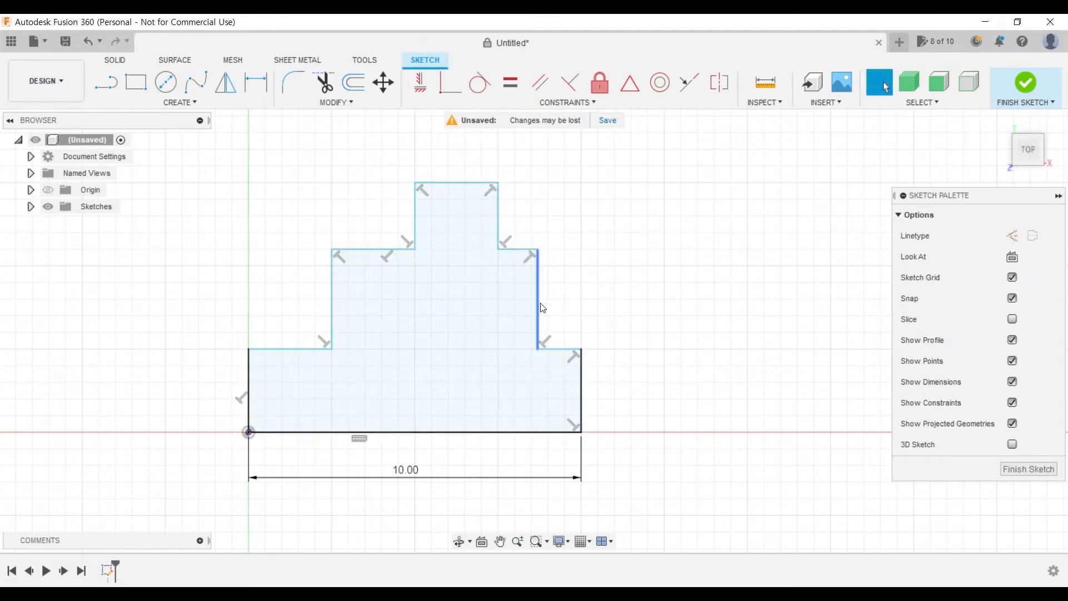
pyautogui.moveTo(543, 307); pyautogui.dragTo(552, 303)
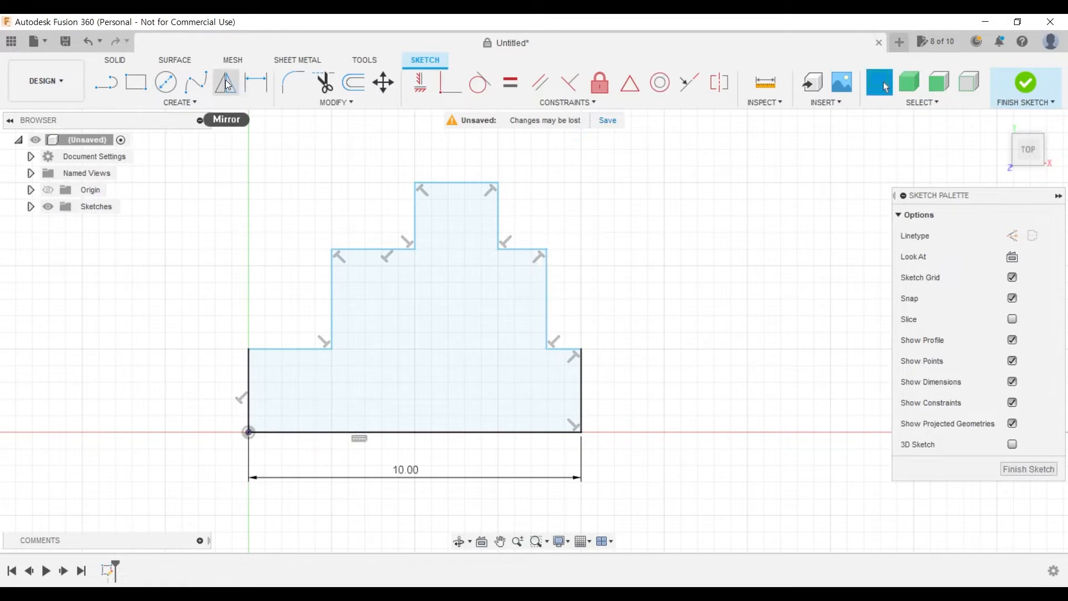
# - Dimension the lower left step of the profile to 2 mm high and 2 mm wide
pyautogui.click(256, 84)
pyautogui.click(249, 389)
pyautogui.click(205, 427)
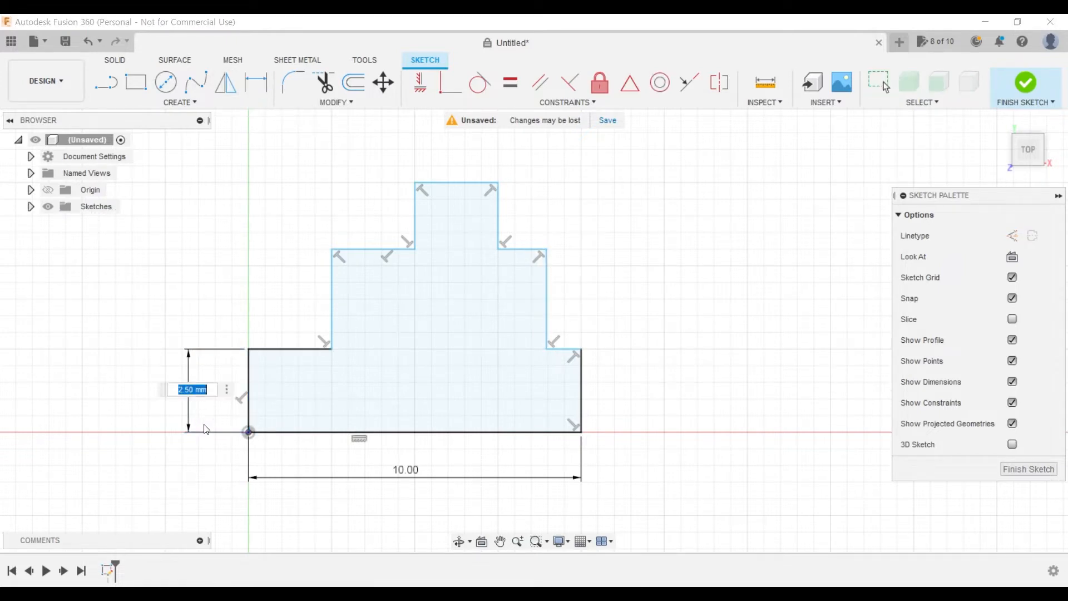
pyautogui.write('2')
pyautogui.press('Return')
pyautogui.click(284, 366)
pyautogui.click(286, 314)
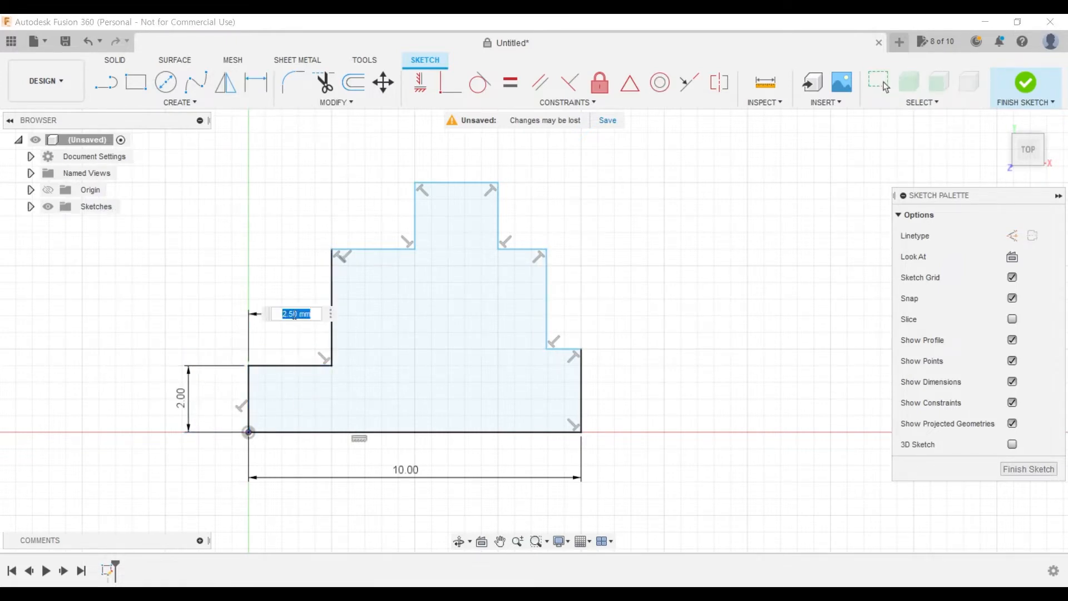
pyautogui.write('2')
pyautogui.press('Return')
# - Dimension the middle left step of the profile to 3 mm high and 2 mm wide
pyautogui.click(315, 307)
pyautogui.click(159, 320)
pyautogui.press('Return')
pyautogui.click(361, 266)
pyautogui.click(366, 189)
pyautogui.write('2')
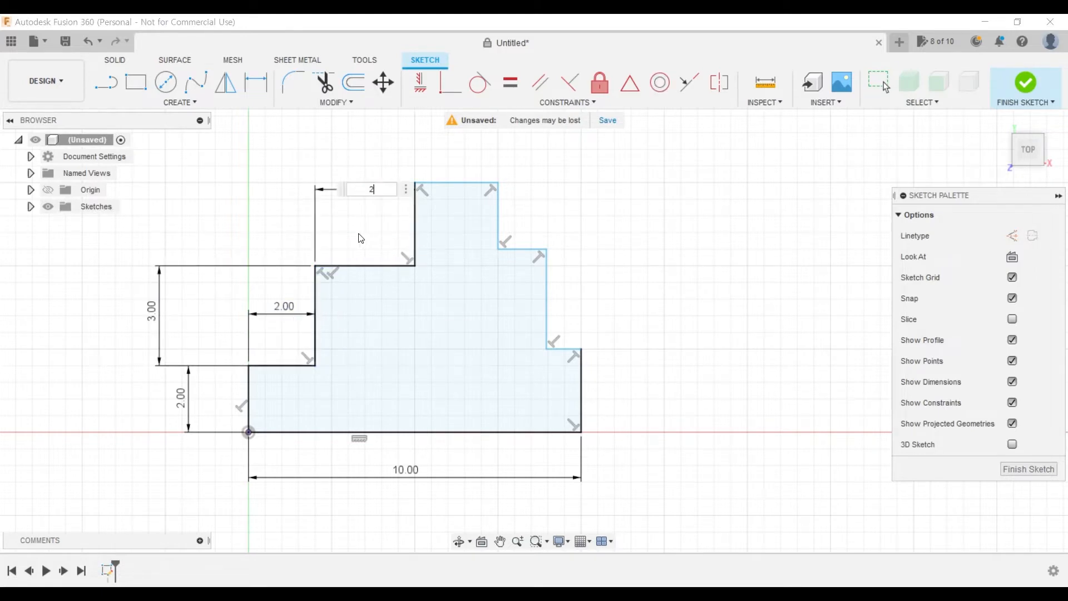
pyautogui.press('Return')
# - Dimension the top tier to 2 mm wide and its left vertical edge to 2 mm
pyautogui.click(416, 182)
pyautogui.click(416, 143)
pyautogui.write('2')
pyautogui.click(382, 234)
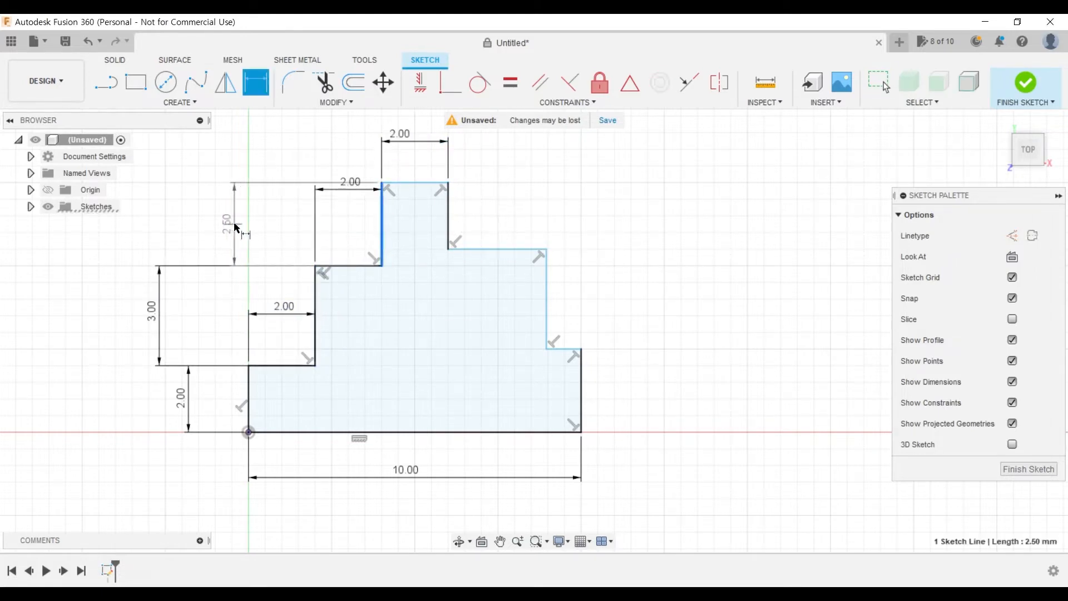
pyautogui.click(233, 233)
pyautogui.write('2')
pyautogui.press('Return')
# - Dimension the top tier's right vertical edge to 2 mm and the middle right ledge to 2 mm
pyautogui.click(448, 236)
pyautogui.click(697, 228)
pyautogui.write('2')
pyautogui.press('Return')
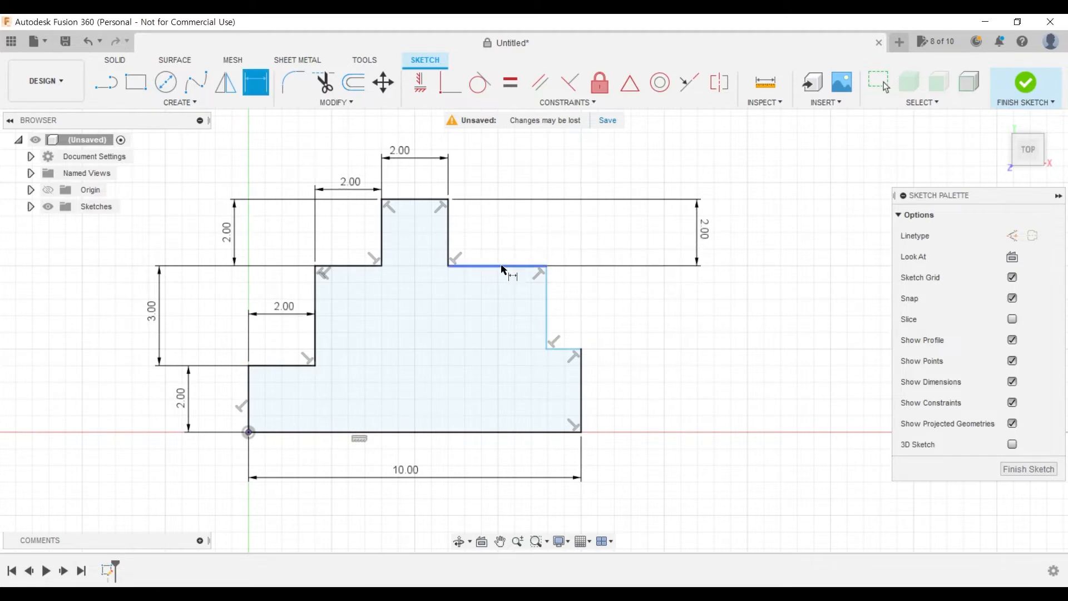
pyautogui.click(501, 267)
pyautogui.click(498, 166)
pyautogui.write('2')
pyautogui.press('Return')
# - Dimension the middle tier's right vertical edge to 3 mm and decline the driven dimension on the lower right ledge
pyautogui.click(717, 317)
pyautogui.write('3')
pyautogui.press('Return')
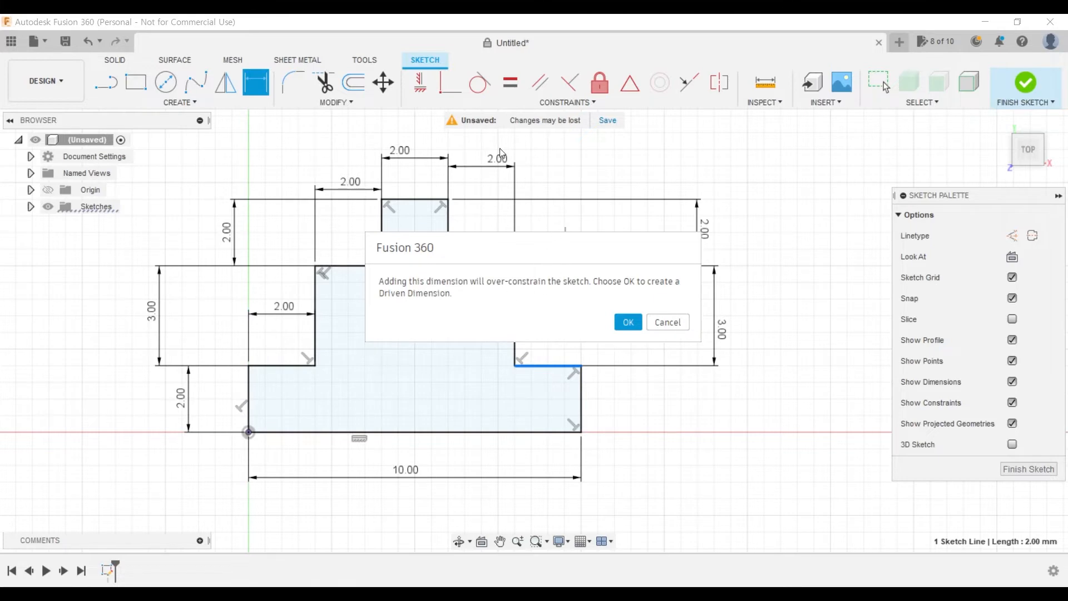
pyautogui.moveTo(544, 248)
pyautogui.mouseDown()
pyautogui.moveTo(649, 249)
pyautogui.moveTo(563, 234)
pyautogui.moveTo(682, 174)
pyautogui.moveTo(656, 144)
pyautogui.mouseUp()
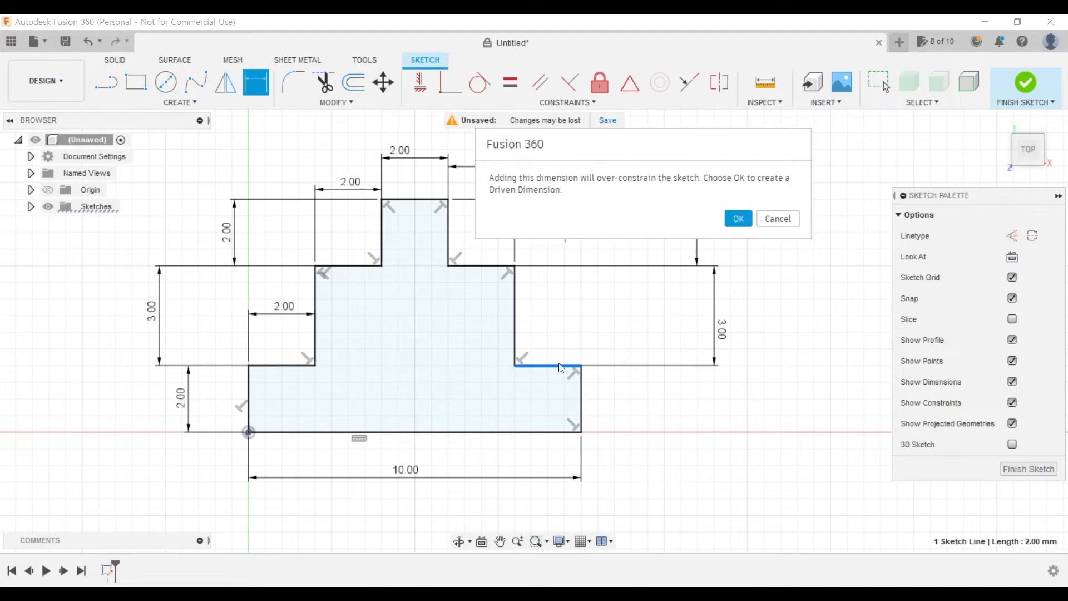
pyautogui.click(777, 220)
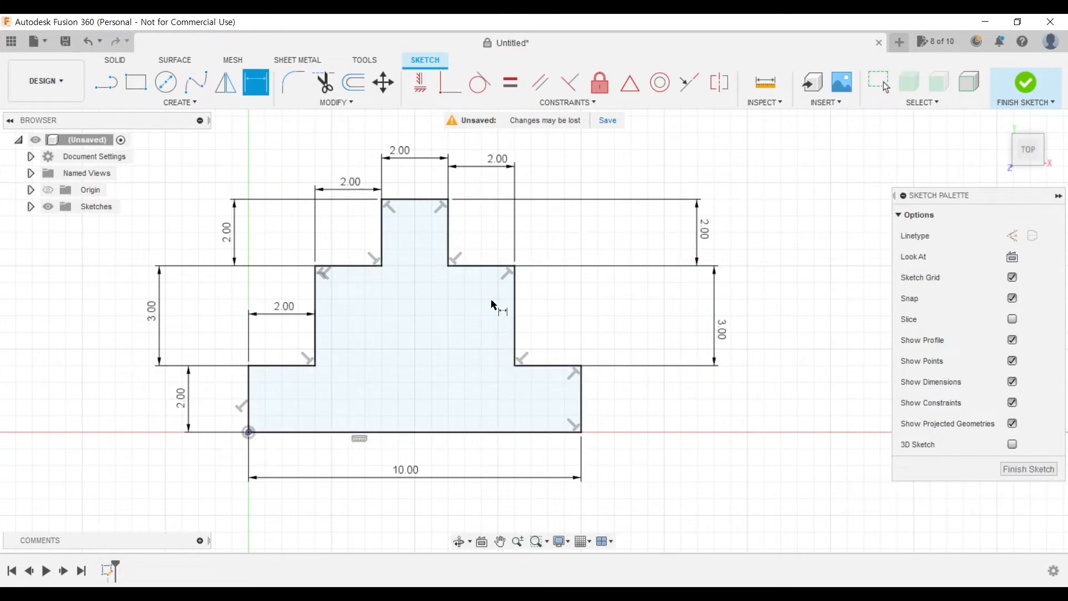
# - Add a driven dimension to the lower right ledge and place it just above the ledge
pyautogui.click(561, 366)
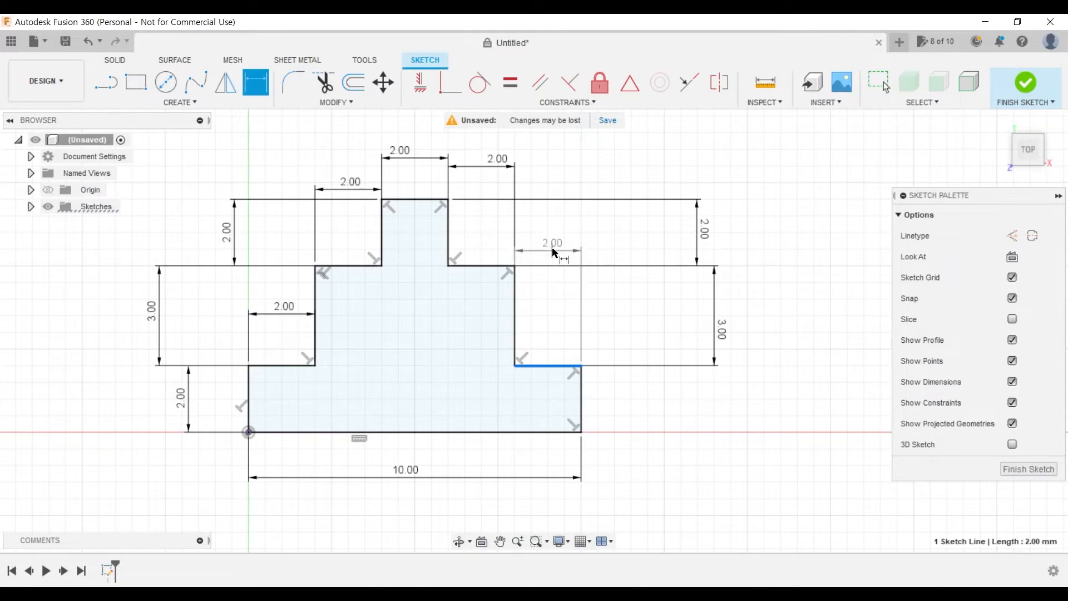
pyautogui.click(554, 251)
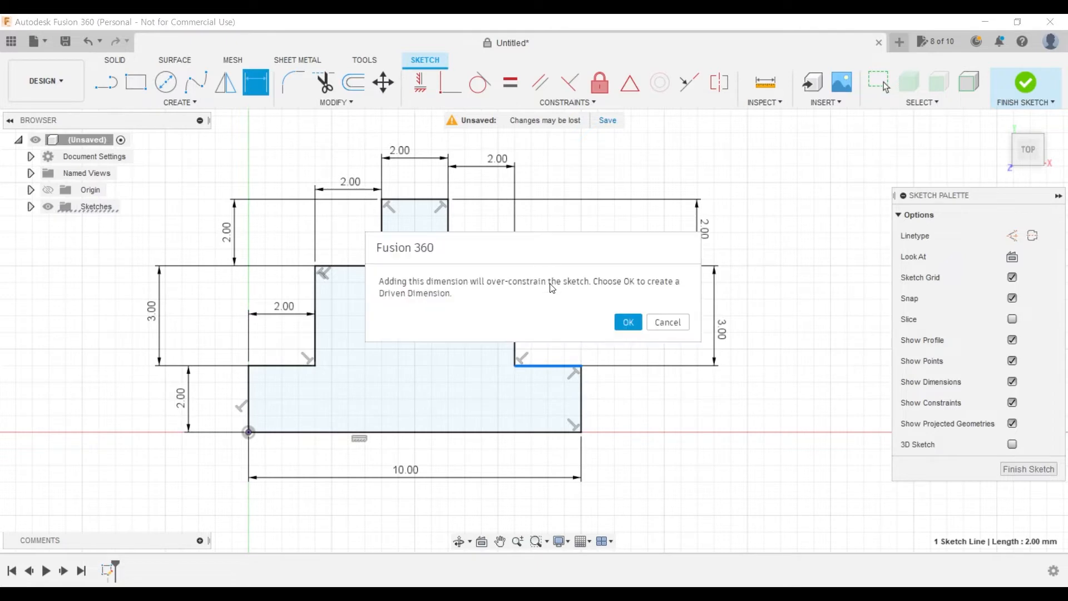
pyautogui.click(631, 322)
pyautogui.moveTo(558, 256); pyautogui.dragTo(551, 323)
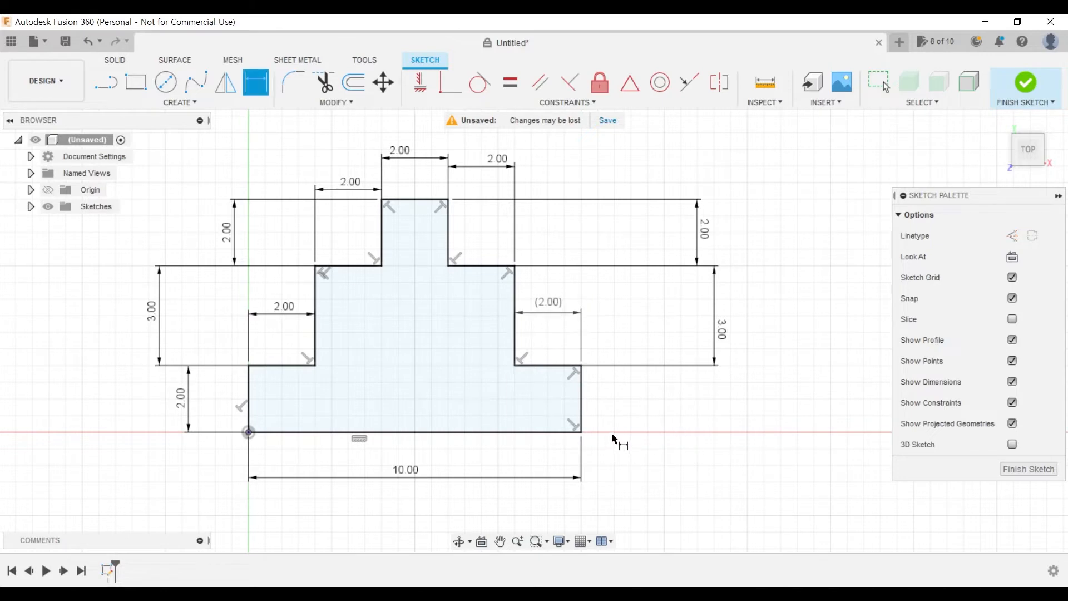
# - Try to dimension the base tier's right vertical edge
pyautogui.click(582, 403)
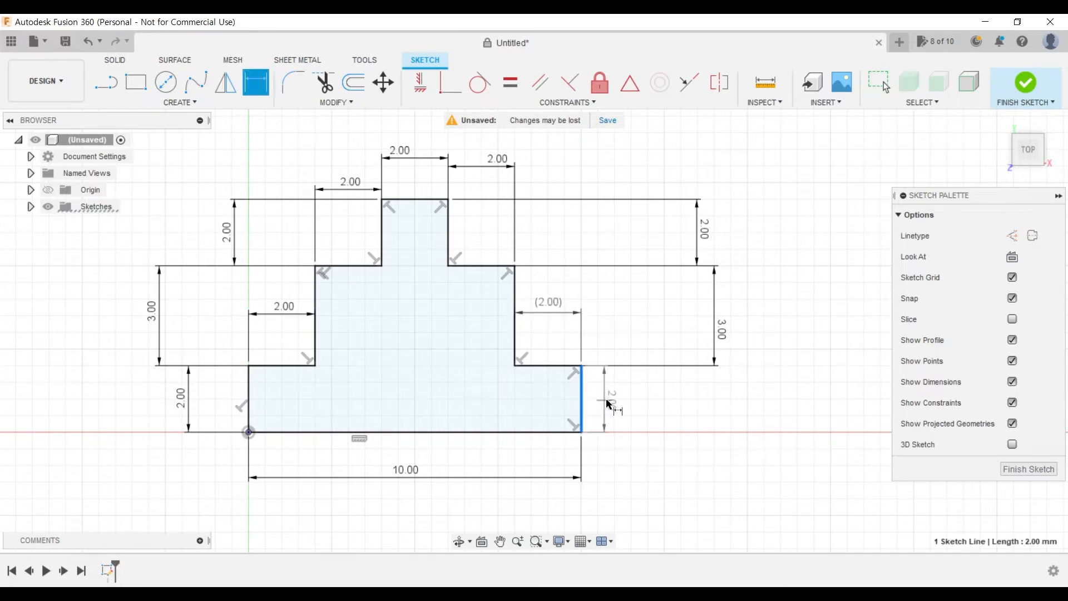
pyautogui.click(646, 403)
pyautogui.click(683, 327)
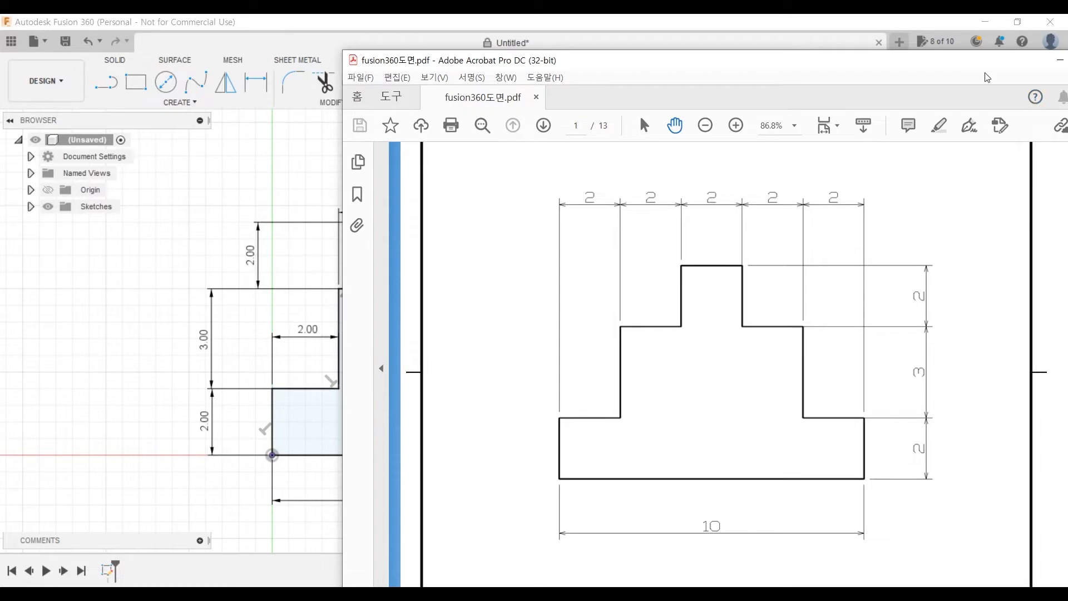
# - Delete the left-side dimensions of the top and middle tiers' vertical edges and of the two left ledges
pyautogui.moveTo(986, 63); pyautogui.dragTo(777, 68)
pyautogui.click(851, 66)
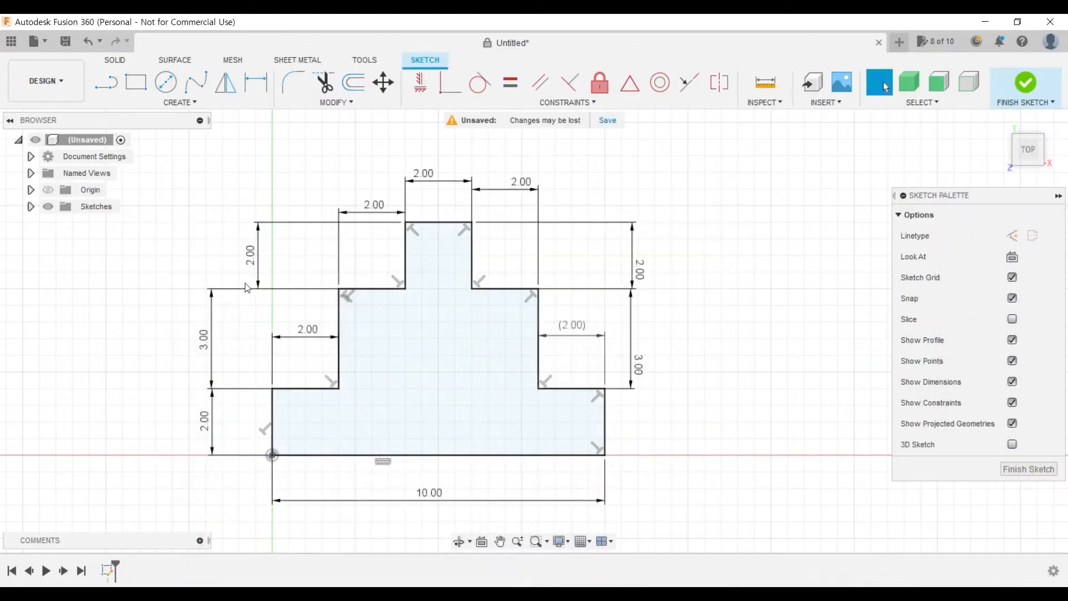
pyautogui.press('Delete')
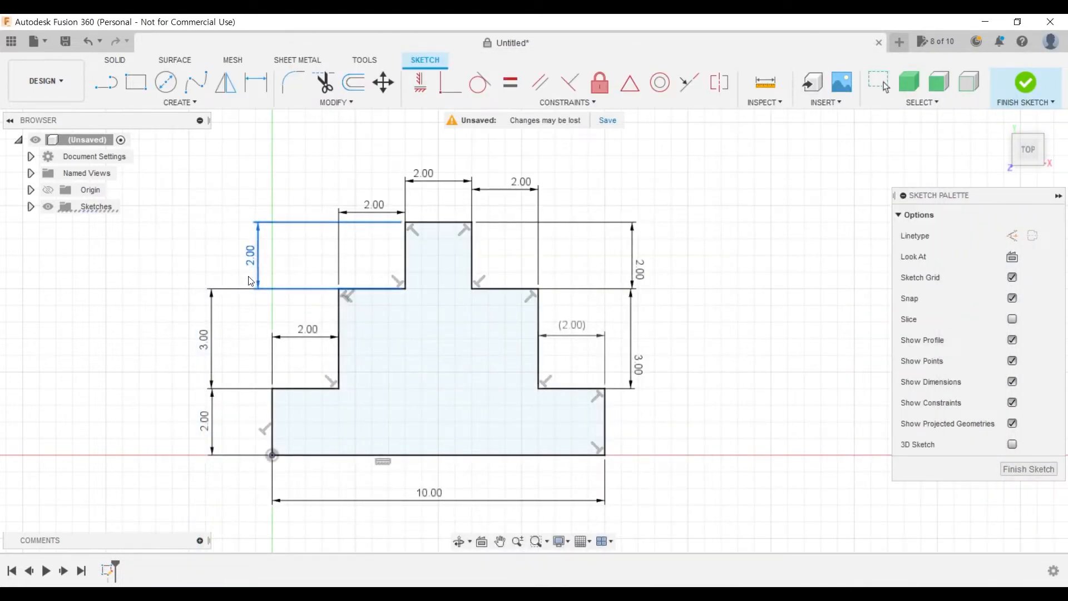
pyautogui.click(212, 344)
pyautogui.press('Delete')
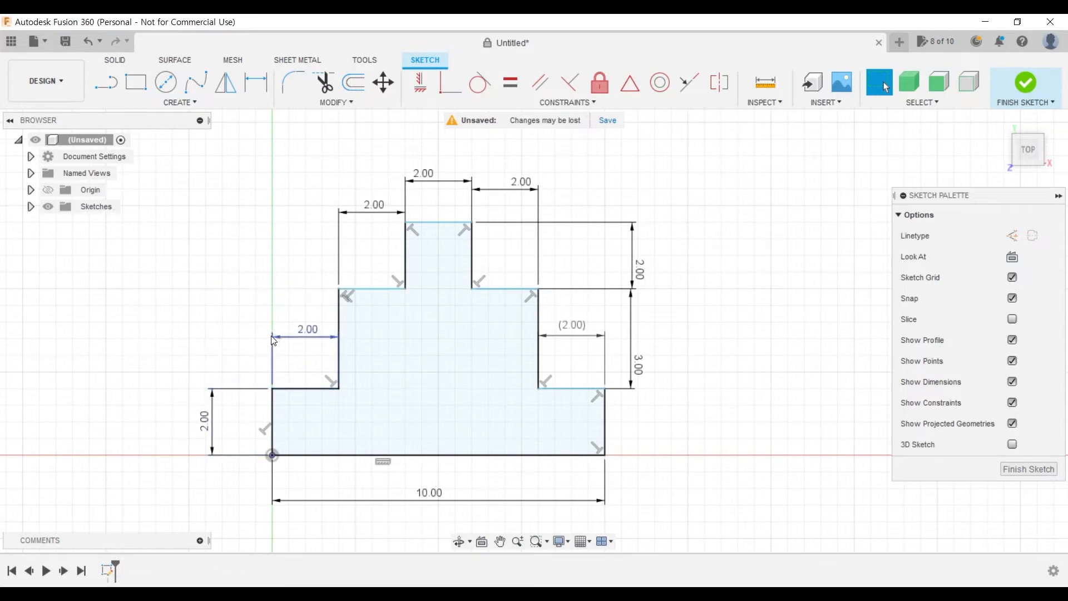
pyautogui.click(317, 342)
pyautogui.press('Delete')
pyautogui.click(372, 214)
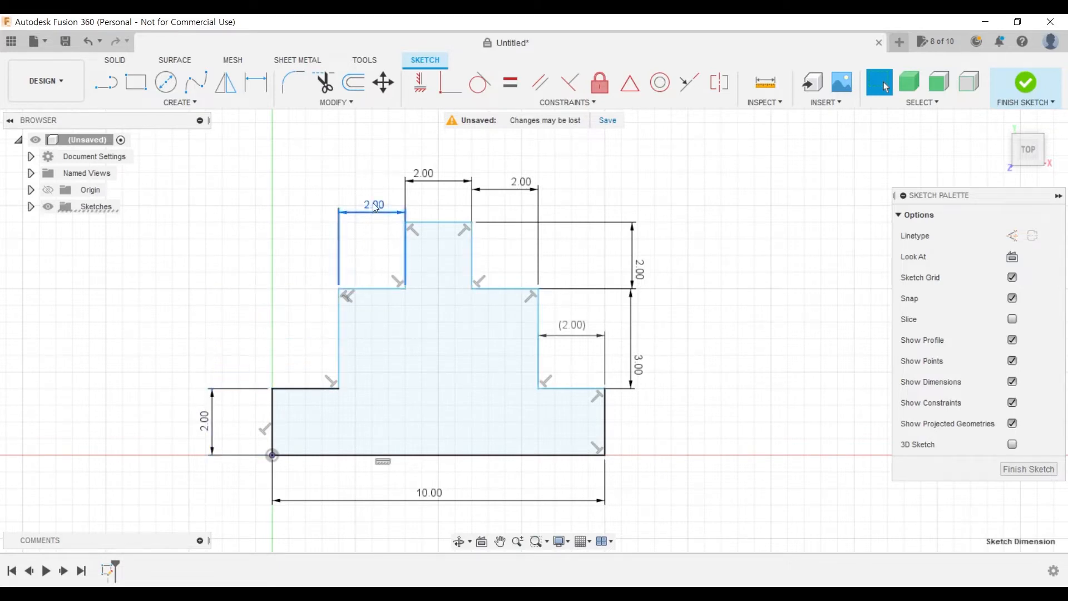
pyautogui.press('Delete')
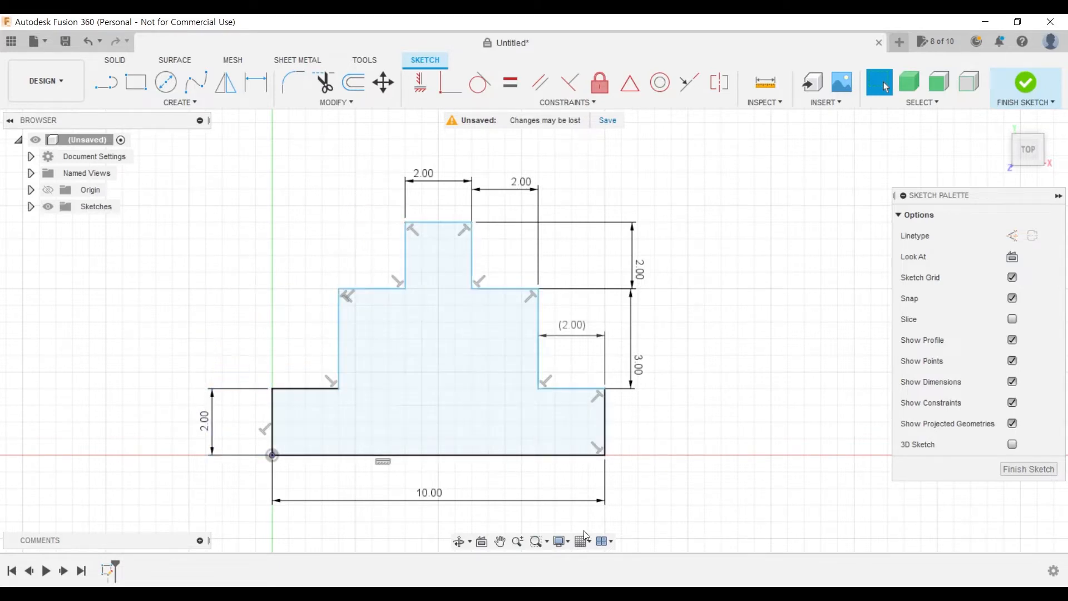
# - Dimension the top tier's left vertical edge to 2 mm and the middle left ledge to 2 mm
pyautogui.click(264, 91)
pyautogui.click(405, 262)
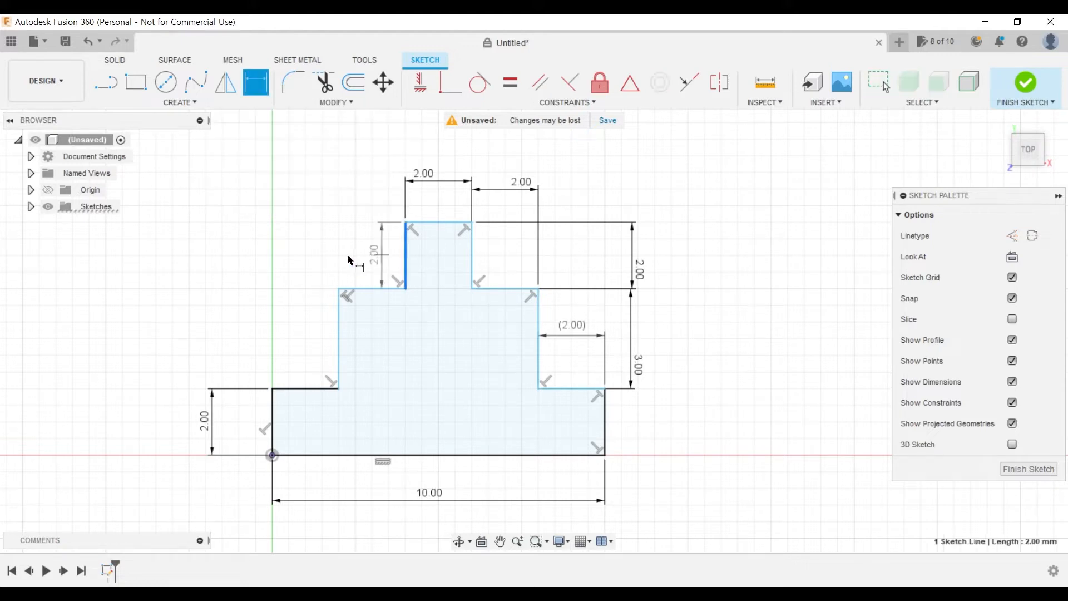
pyautogui.click(268, 258)
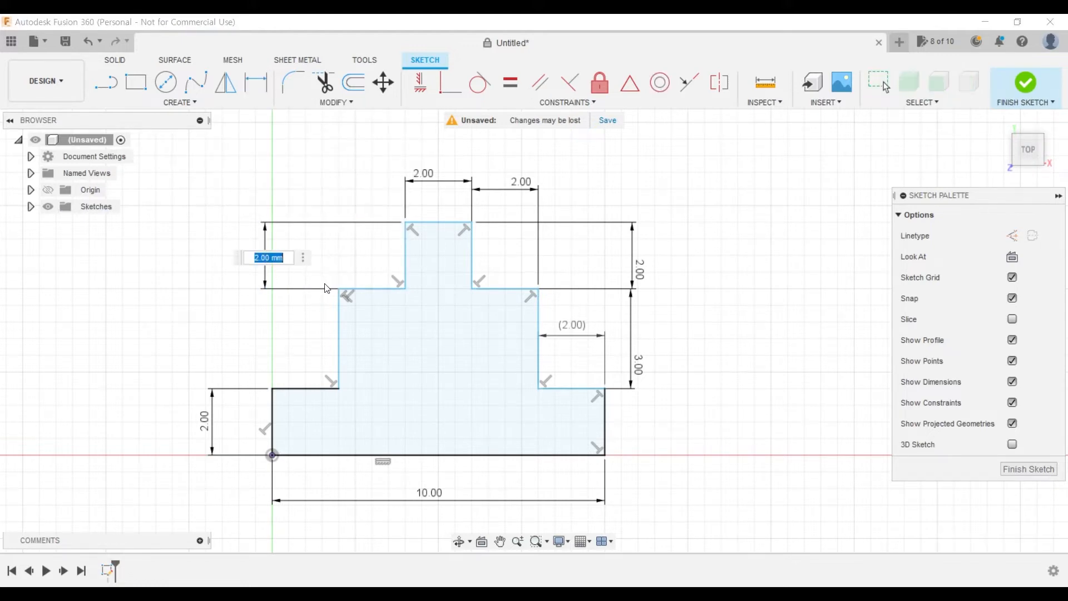
pyautogui.press('Return')
pyautogui.click(357, 289)
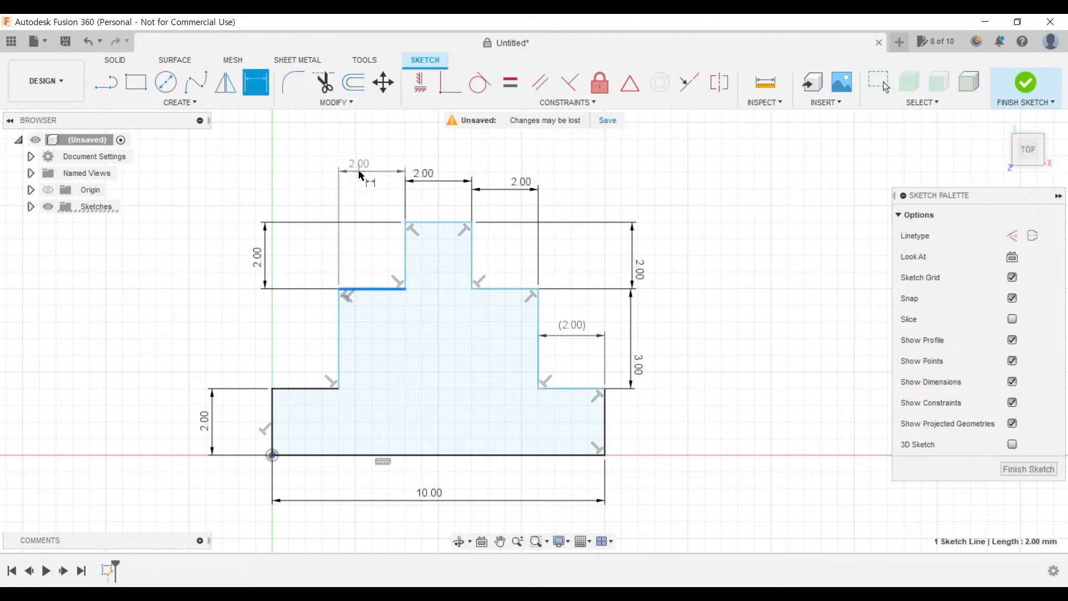
pyautogui.click(358, 175)
pyautogui.press('Return')
# - Dimension the middle tier's left vertical edge to 3 mm and the lower left ledge to 2 mm
pyautogui.click(340, 332)
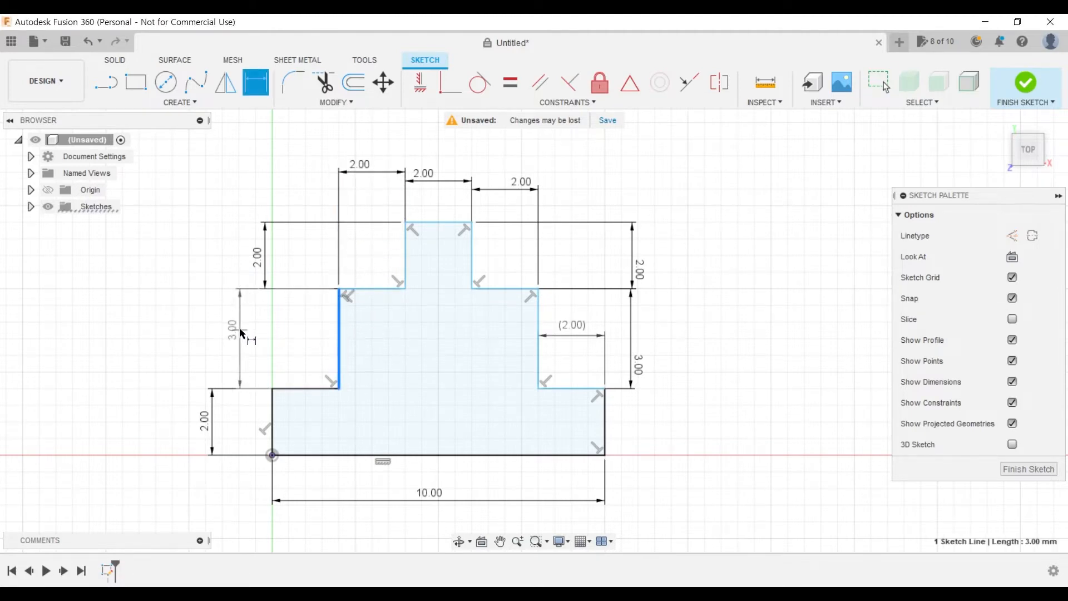
pyautogui.click(241, 332)
pyautogui.press('Return')
pyautogui.click(301, 390)
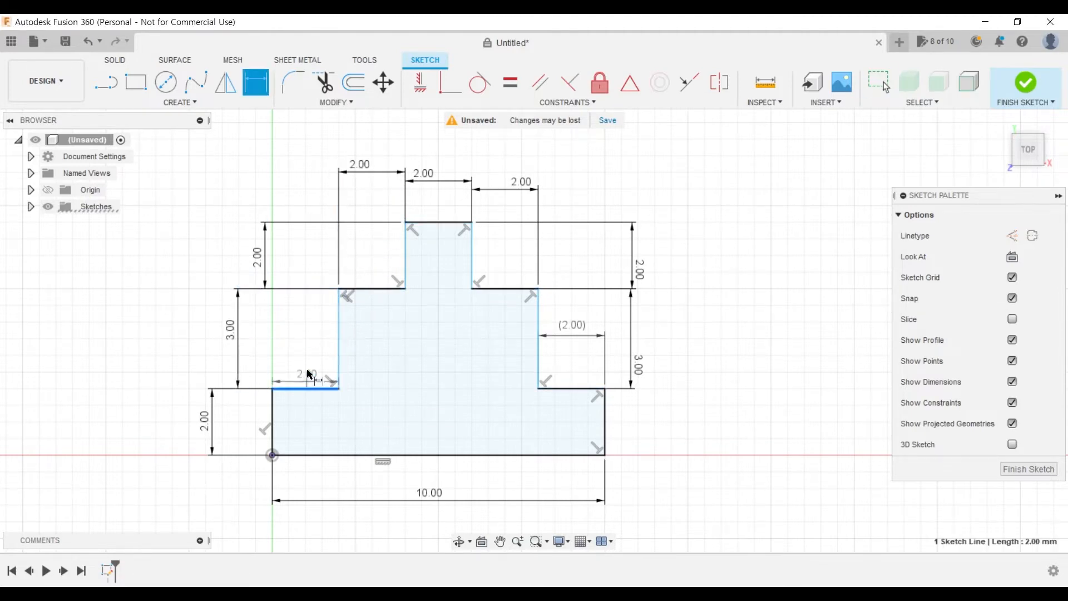
pyautogui.click(287, 168)
pyautogui.press('Return')
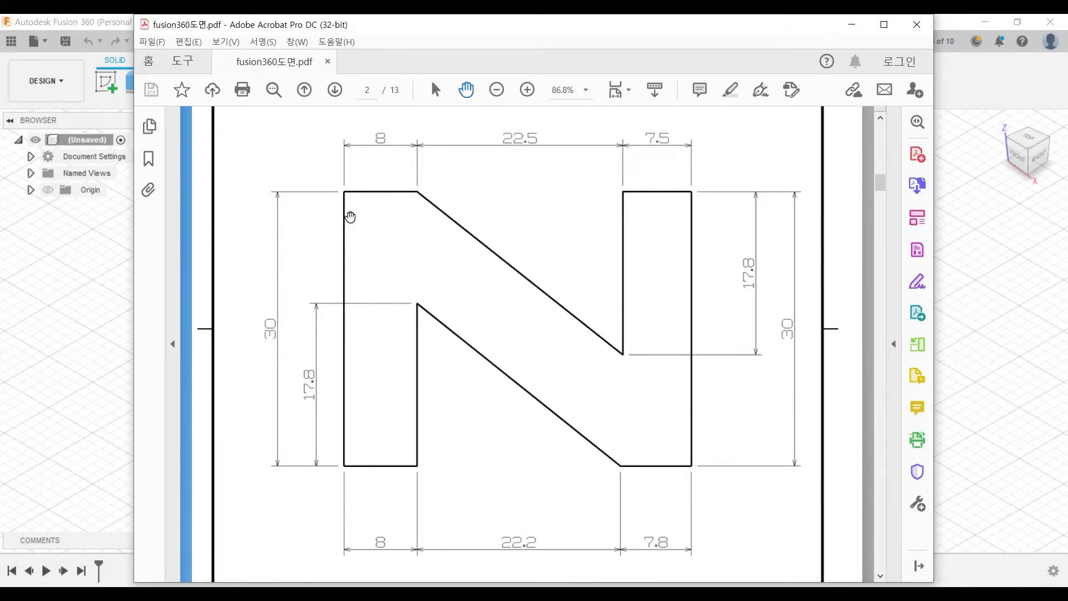
# - Switch to Fusion 360 and start a sketch on the horizontal origin plane of the new design
pyautogui.hotkey('alt', 'Tab')
pyautogui.click(99, 88)
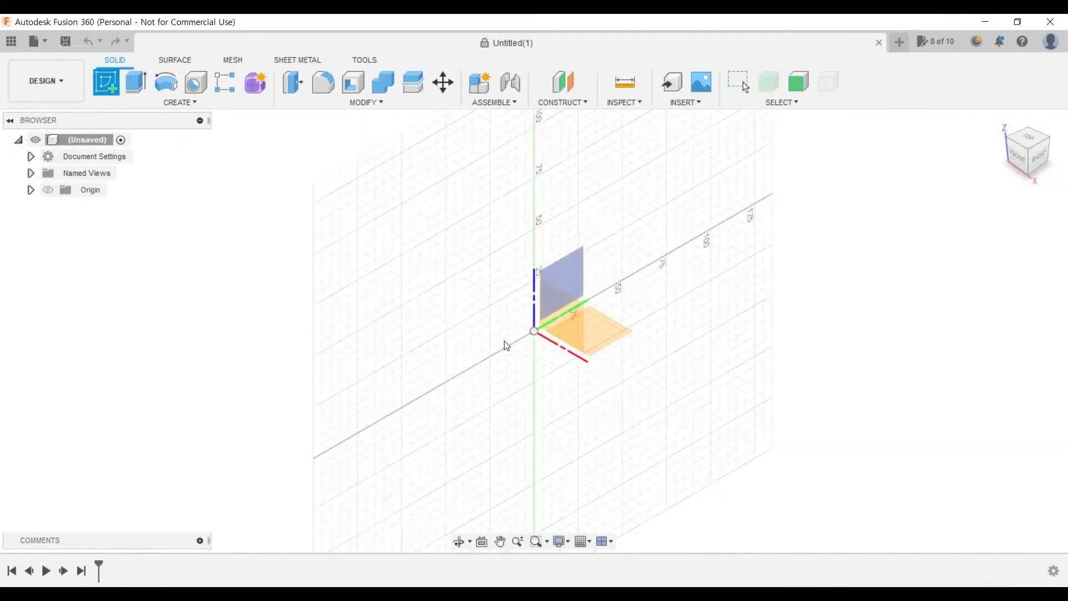
pyautogui.click(610, 332)
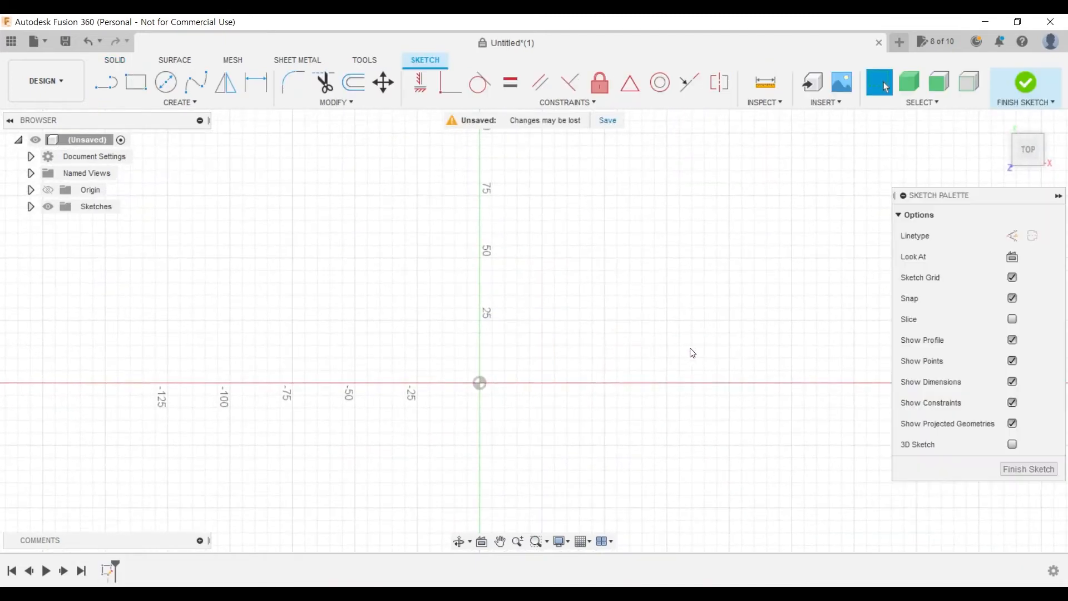
pyautogui.moveTo(692, 353); pyautogui.dragTo(596, 398, button='middle')
# - Sketch connected lines through the origin: a bottom line about 10 mm, a vertical about 30 mm, and a top line about 10 mm
pyautogui.hotkey('alt', 'Tab')
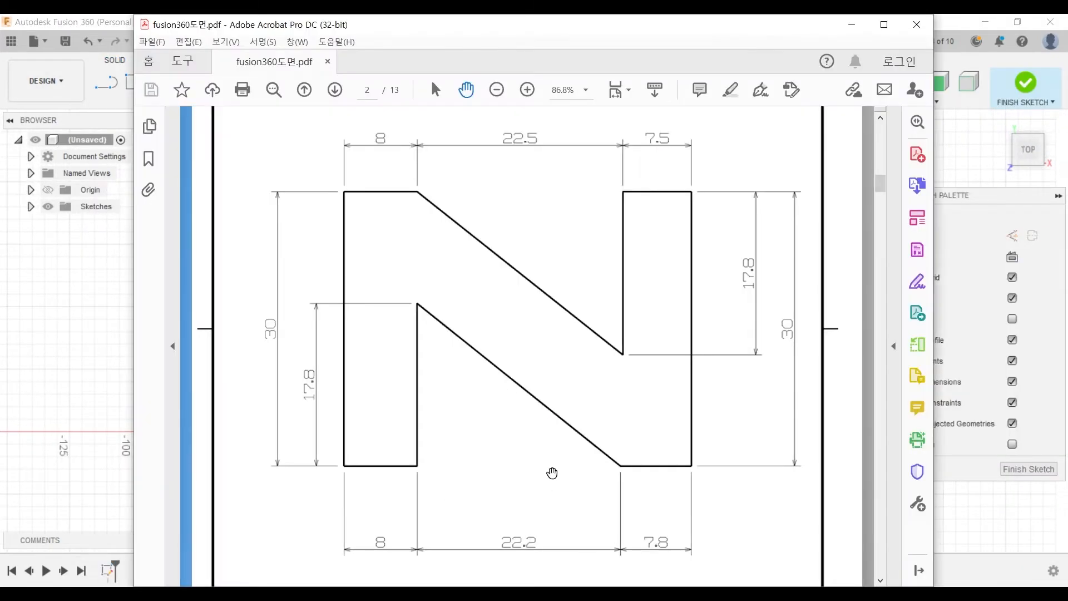
pyautogui.click(101, 365)
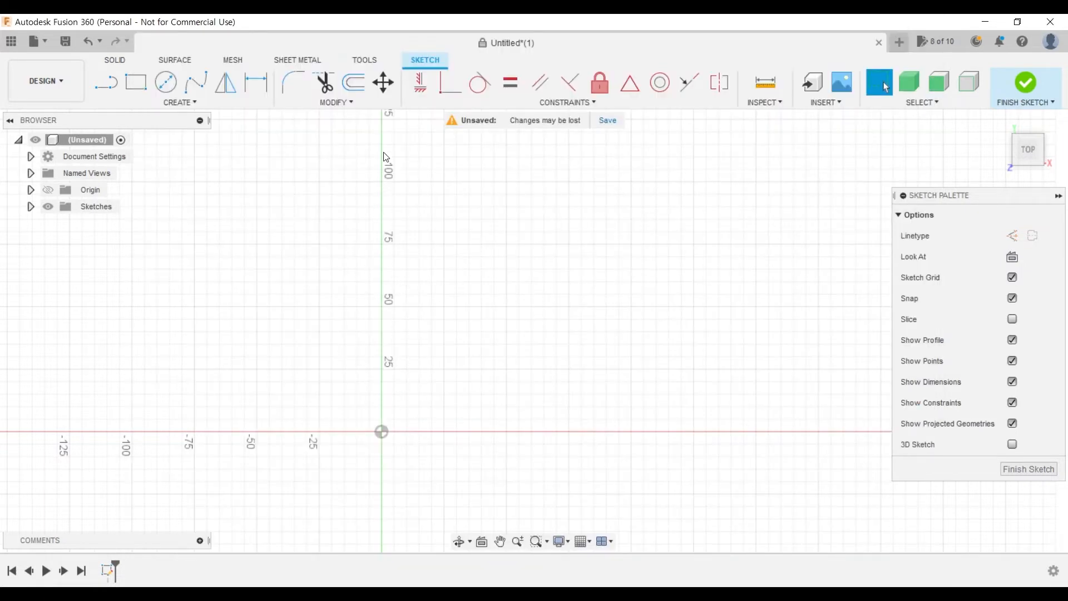
pyautogui.scroll(5, 420, 362)
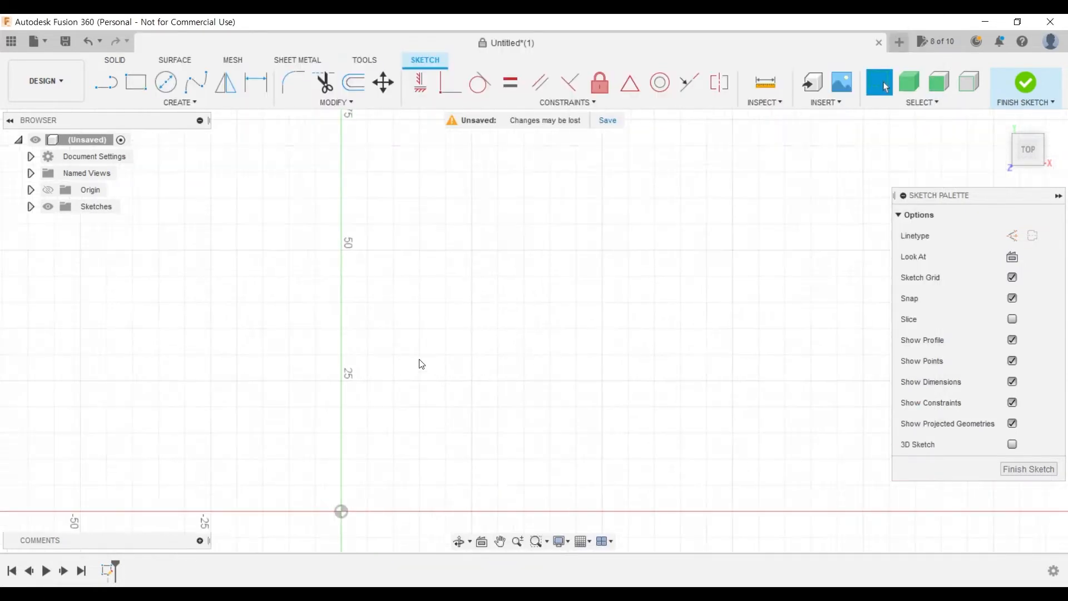
pyautogui.moveTo(458, 419)
pyautogui.mouseDown(button='middle')
pyautogui.moveTo(431, 239)
pyautogui.moveTo(470, 303)
pyautogui.mouseUp(button='middle')
pyautogui.scroll(3, 470, 305)
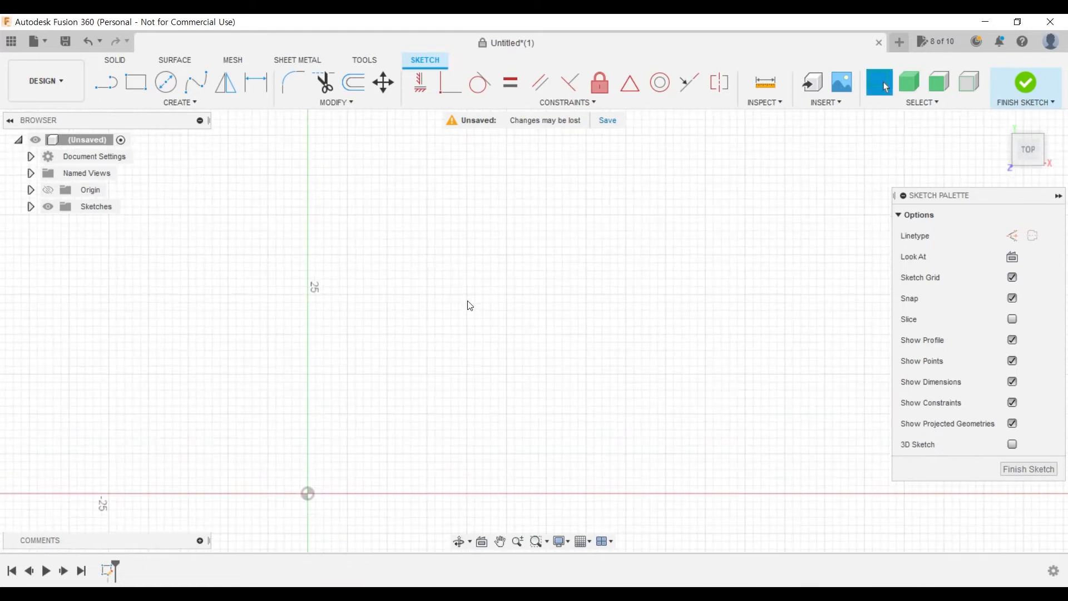
pyautogui.moveTo(541, 377)
pyautogui.mouseDown(button='middle')
pyautogui.moveTo(552, 323)
pyautogui.moveTo(547, 353)
pyautogui.mouseUp(button='middle')
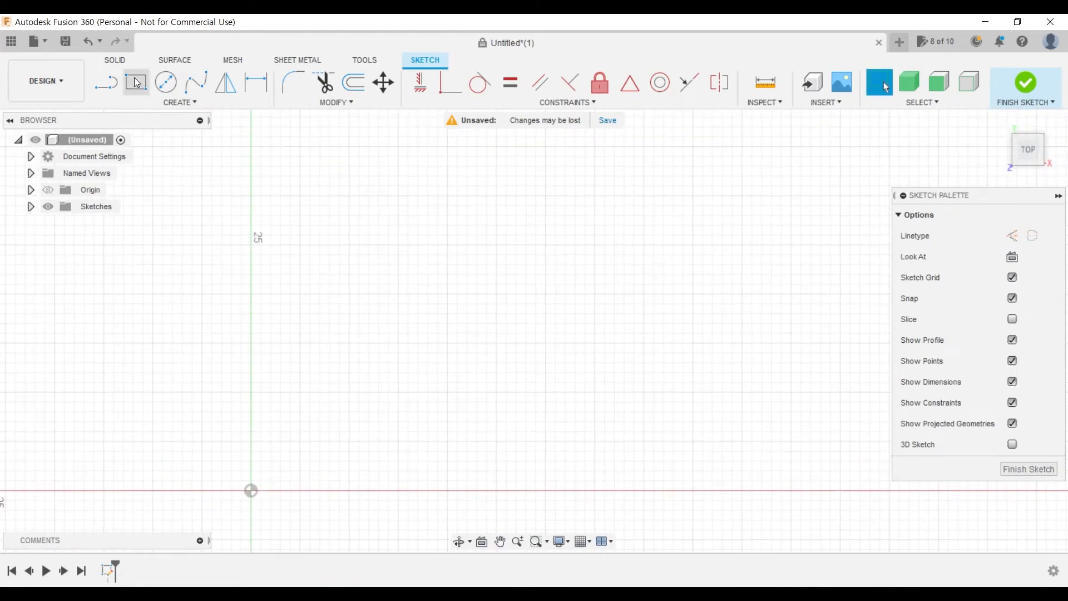
pyautogui.click(105, 83)
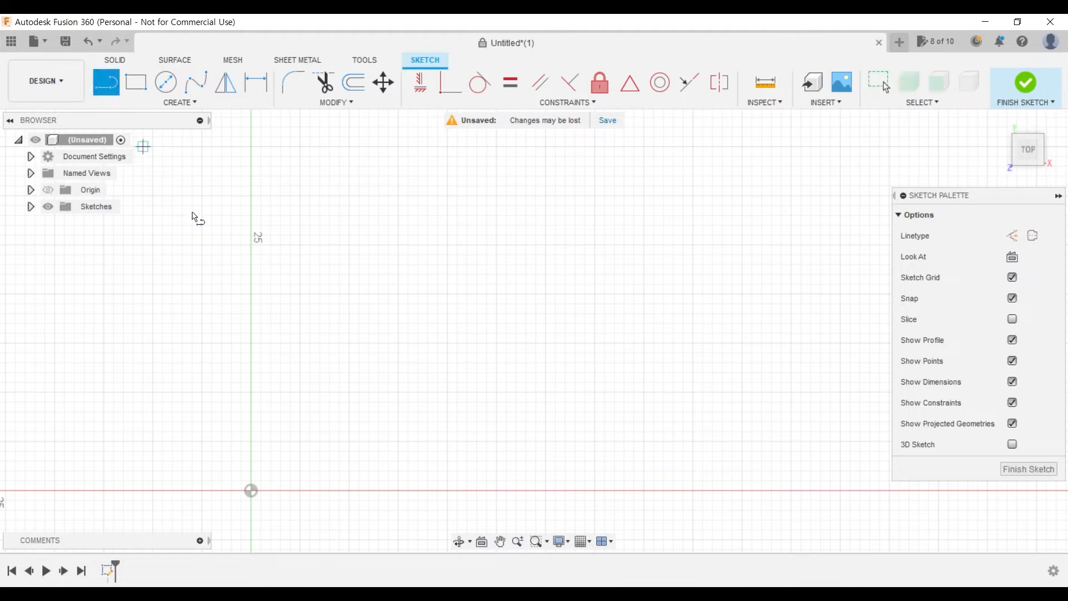
pyautogui.click(349, 490)
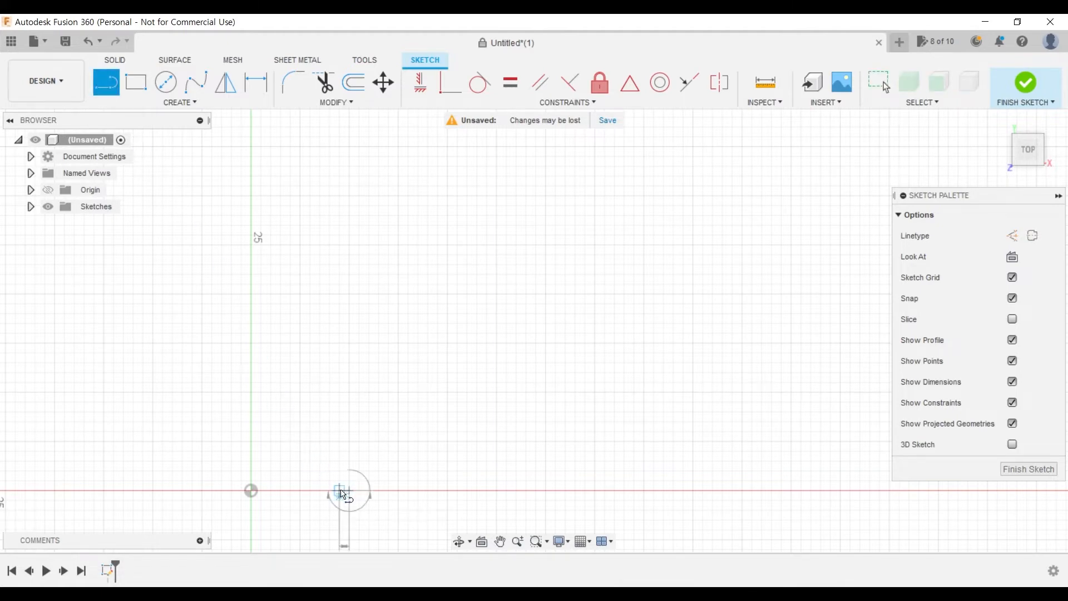
pyautogui.click(251, 490)
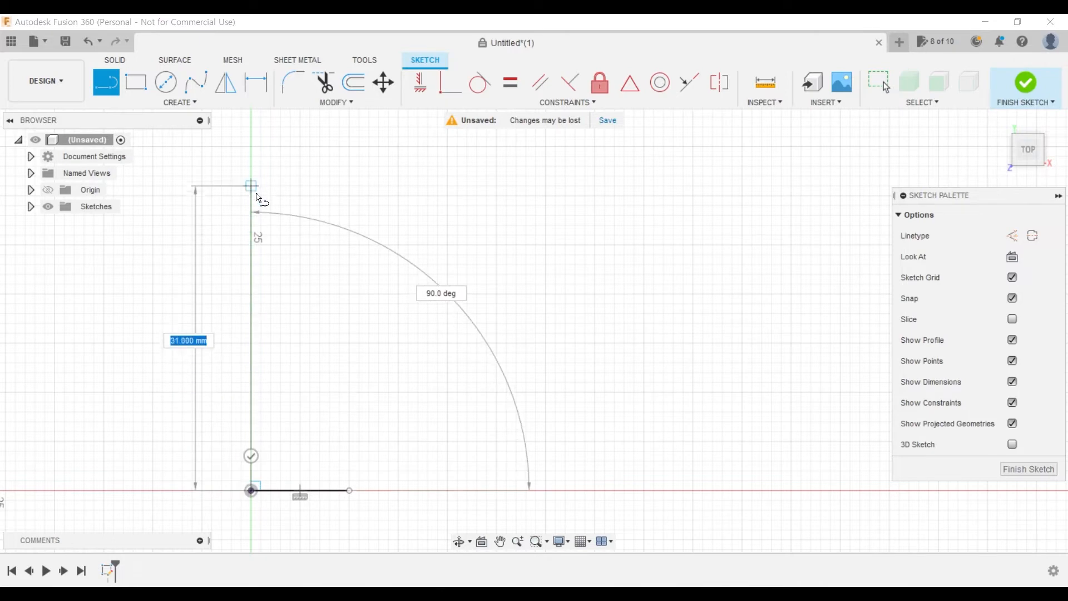
pyautogui.click(251, 196)
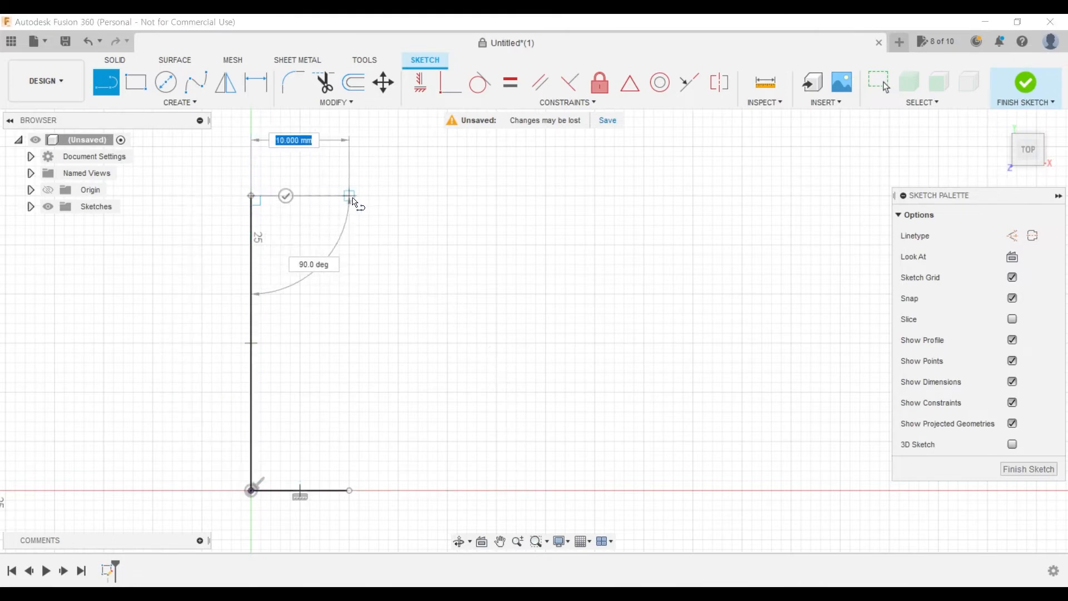
pyautogui.click(350, 195)
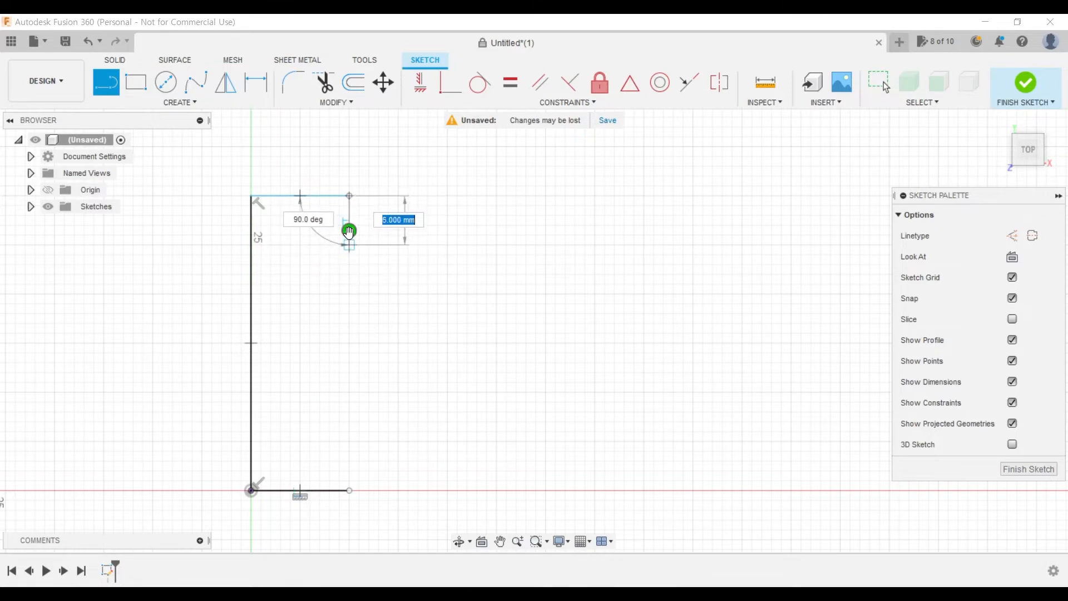
pyautogui.press('Escape')
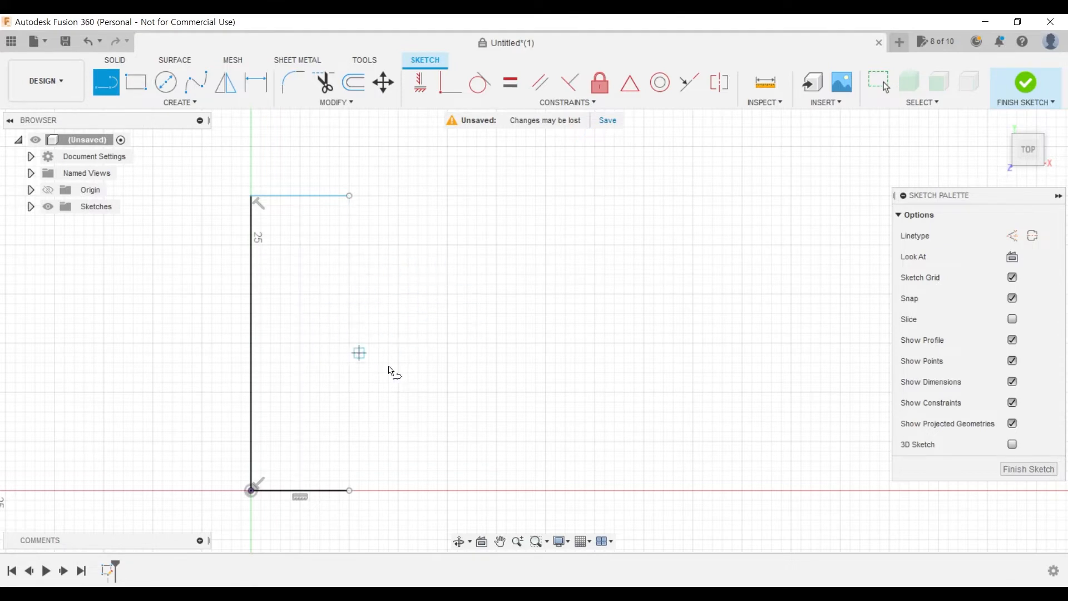
# - Dimension the bottom horizontal line to 8 mm, placing the dimension below it
pyautogui.click(258, 88)
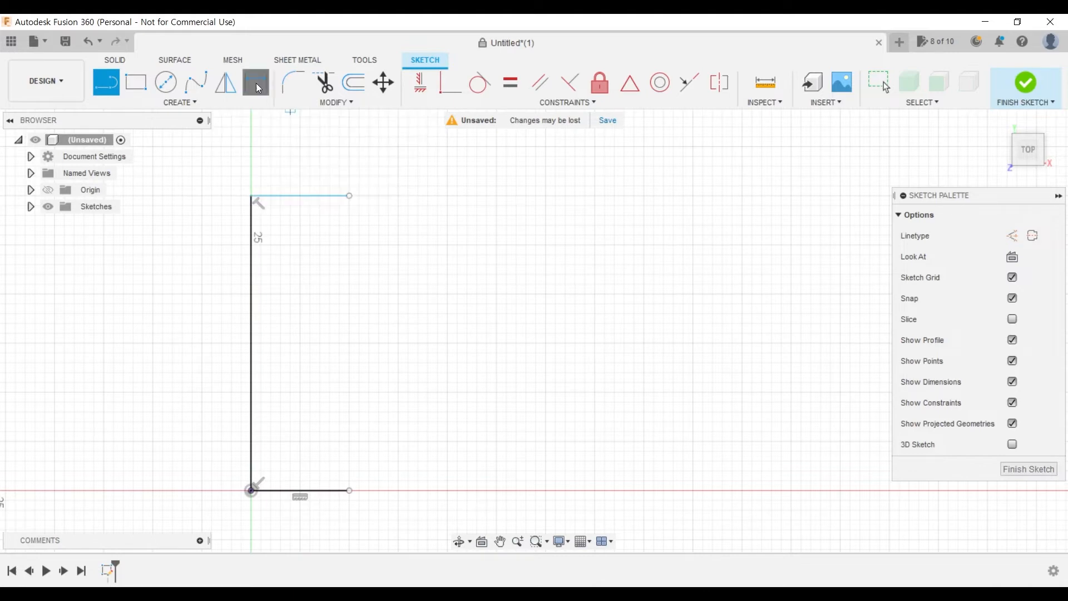
pyautogui.click(309, 492)
pyautogui.click(304, 525)
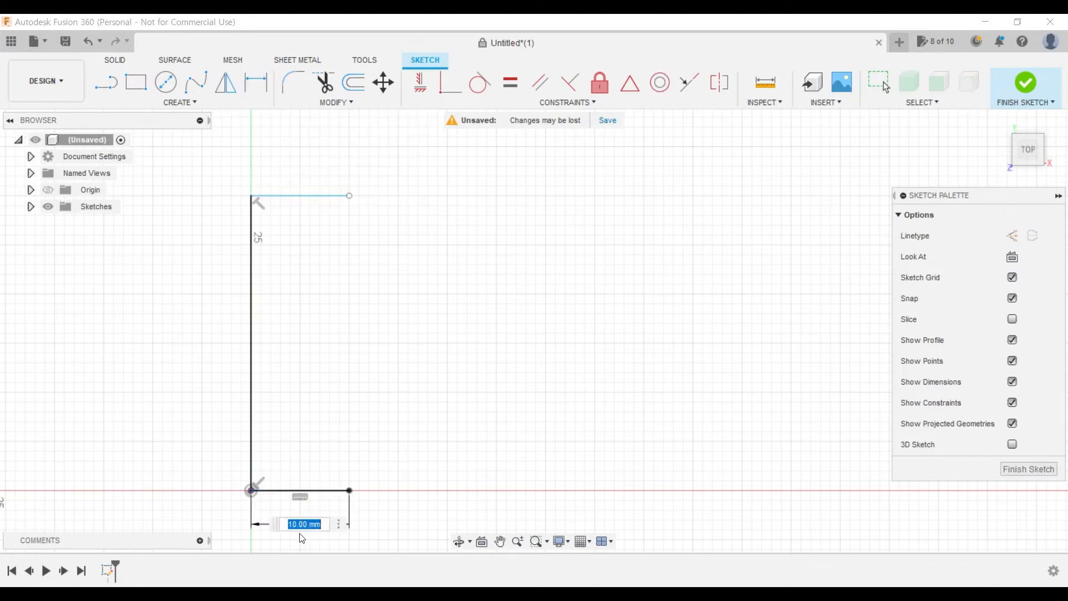
pyautogui.write('8')
pyautogui.press('Return')
# - Dimension the left vertical line to 30 mm and the top horizontal line to 8 mm
pyautogui.click(249, 348)
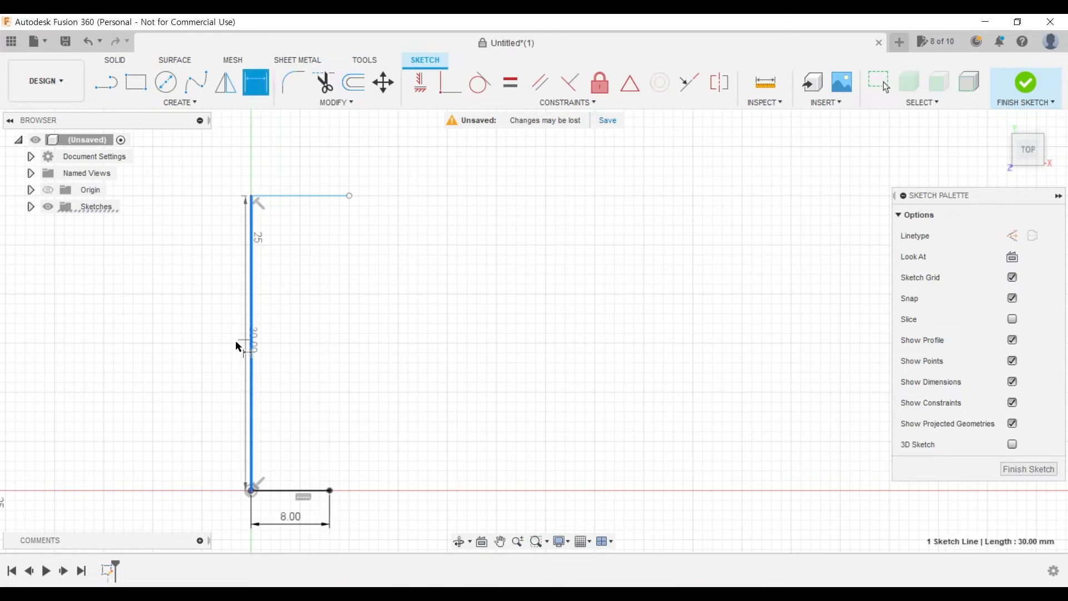
pyautogui.click(189, 396)
pyautogui.press('Return')
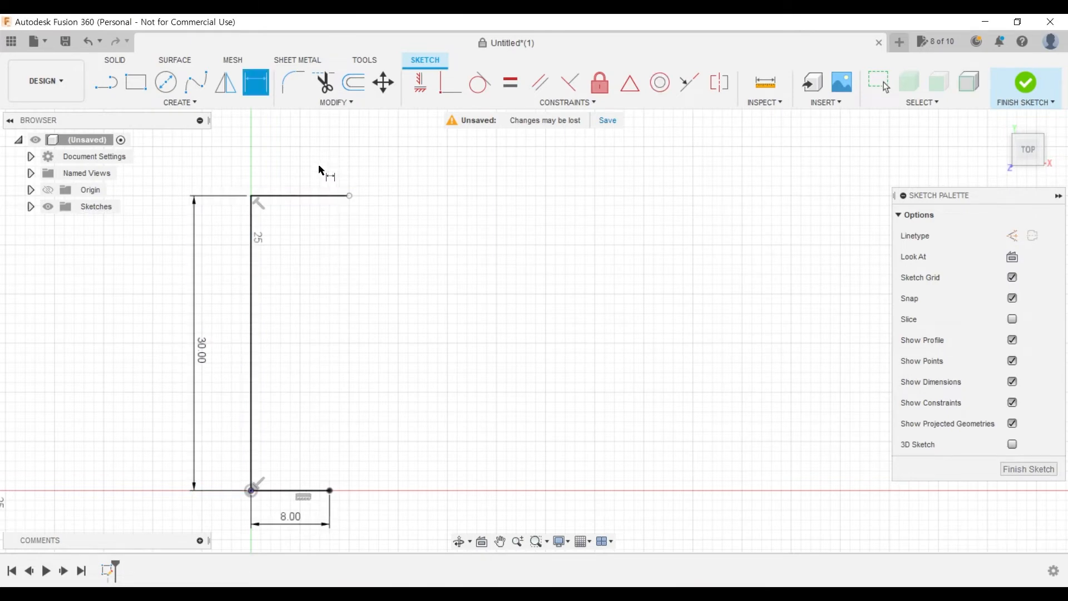
pyautogui.click(310, 196)
pyautogui.click(317, 172)
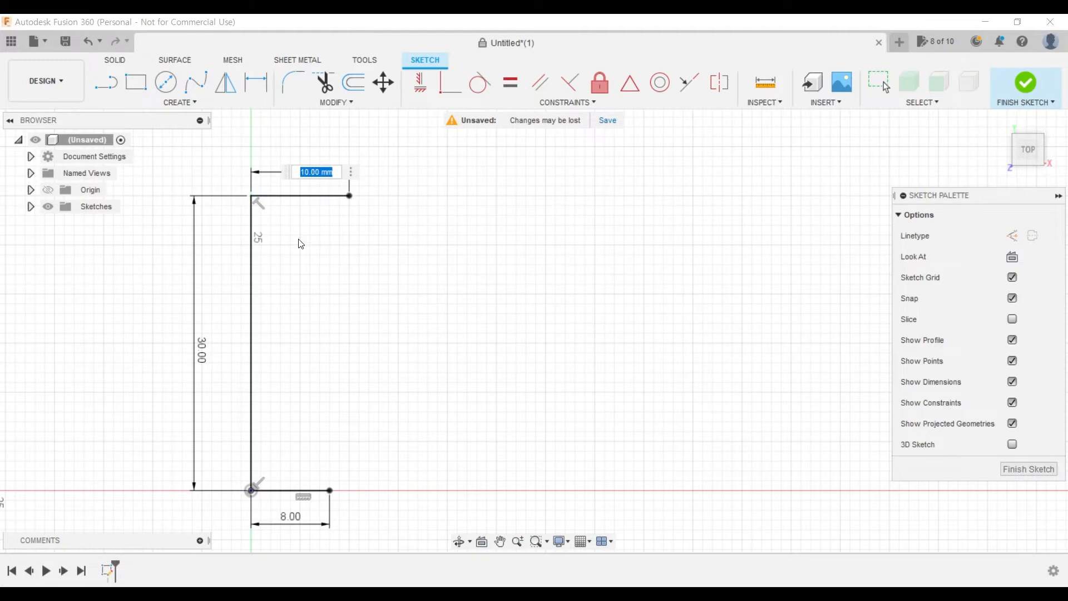
pyautogui.write('8')
pyautogui.press('Return')
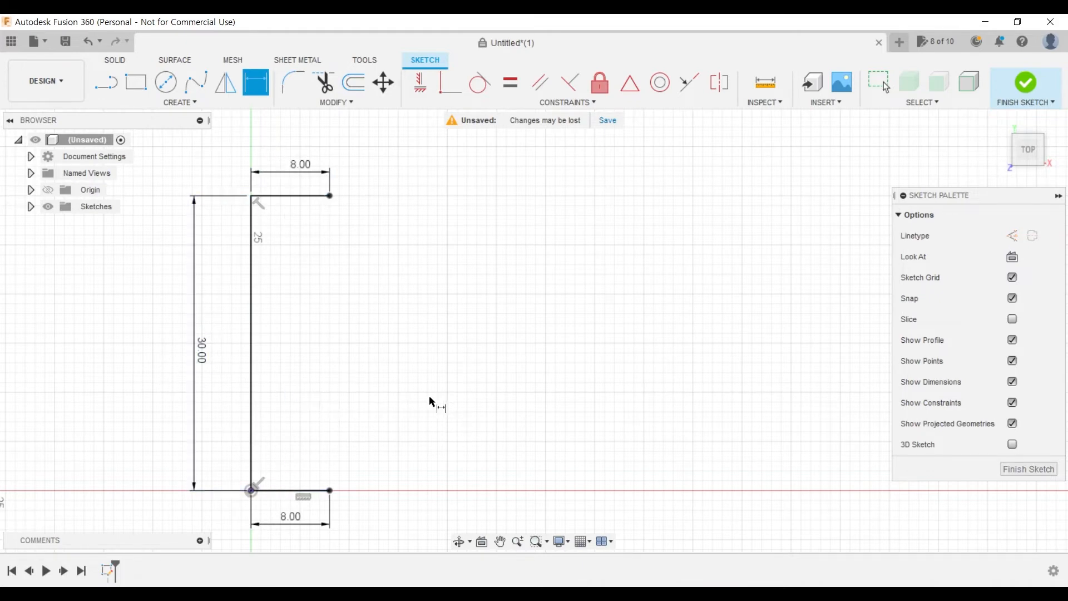
# - Close the N outline with connected lines from the bottom line's free end to the top line's free end, making the right leg about 10 mm wide
pyautogui.scroll(-1, 607, 412)
pyautogui.moveTo(607, 412); pyautogui.dragTo(533, 397, button='middle')
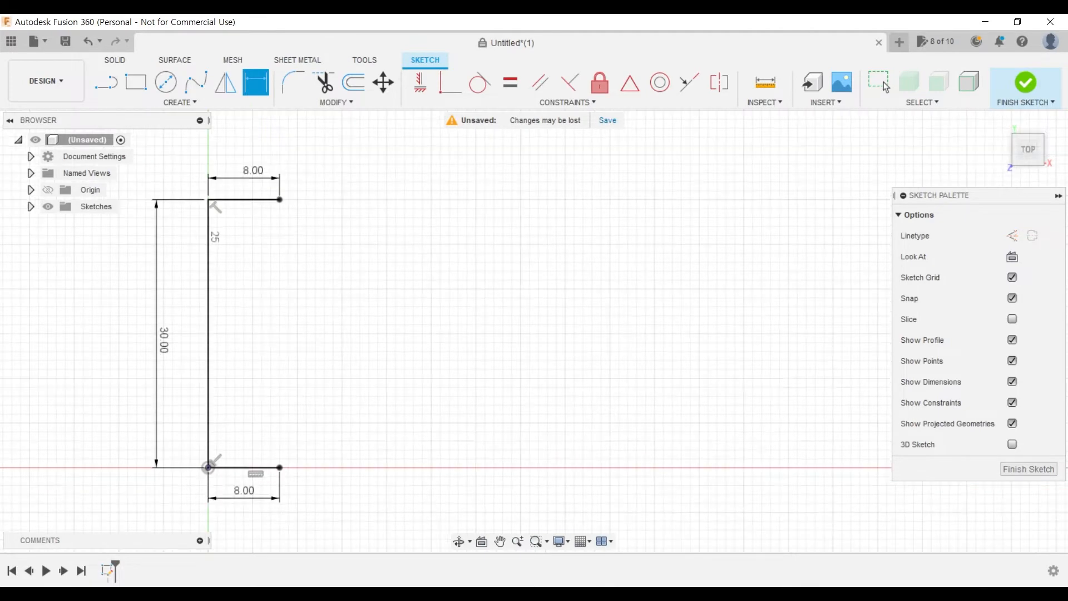
pyautogui.press('l')
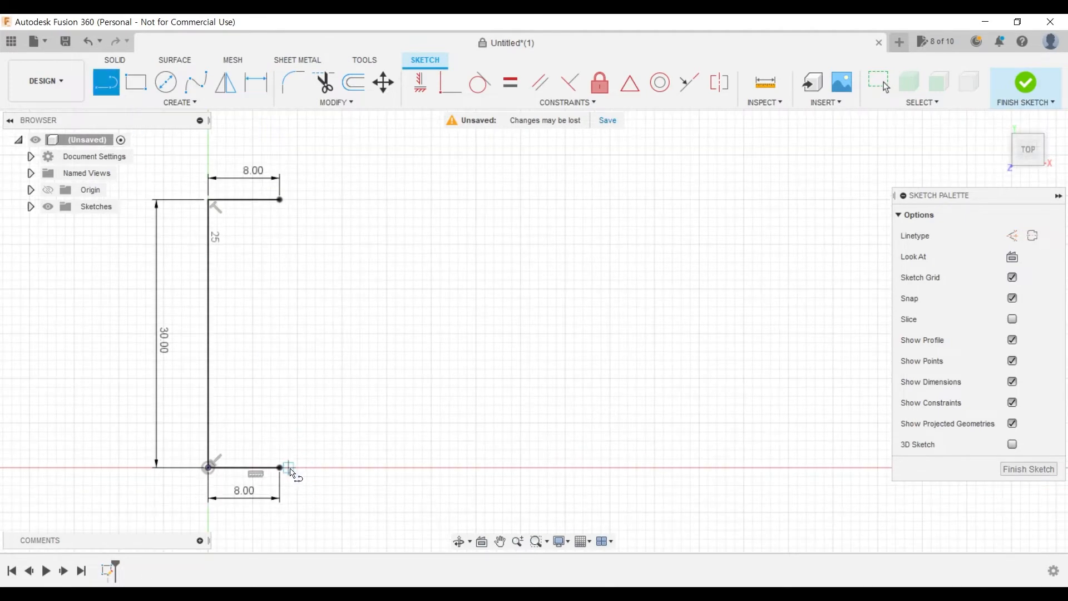
pyautogui.click(280, 468)
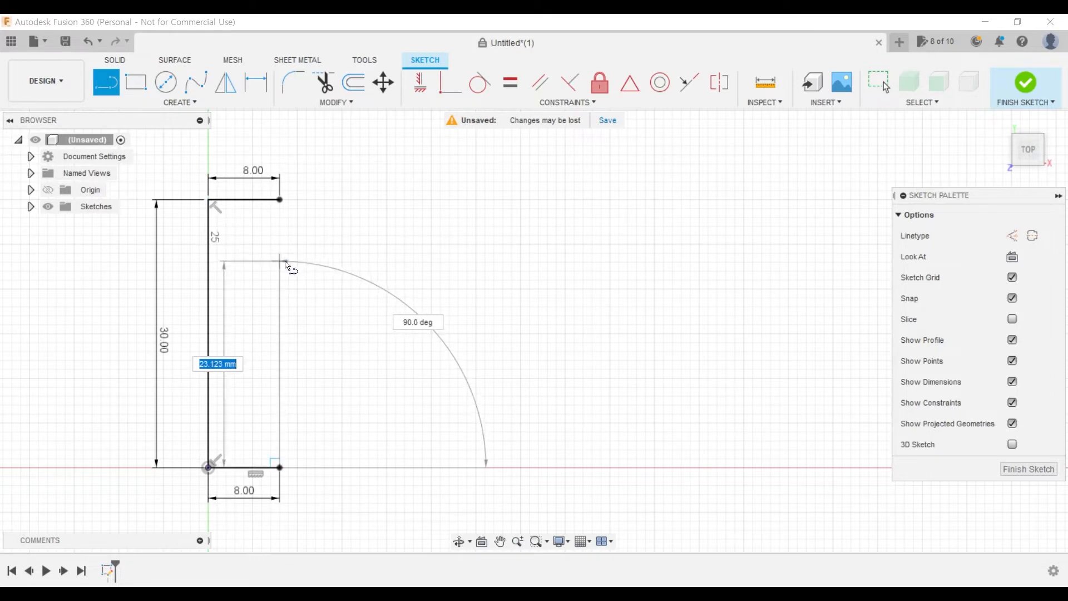
pyautogui.click(280, 289)
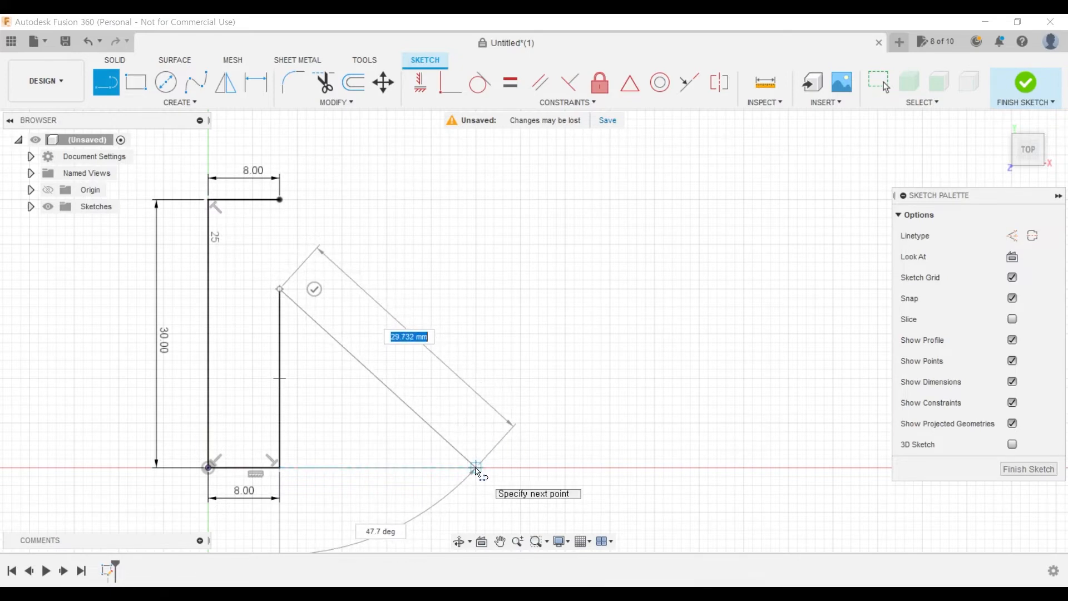
pyautogui.click(475, 468)
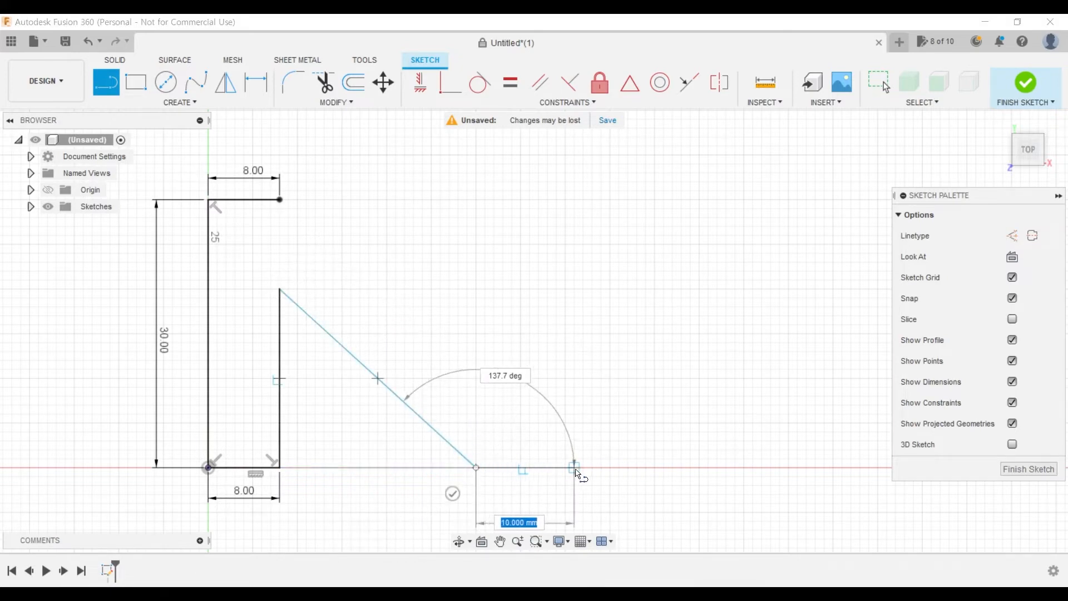
pyautogui.click(565, 468)
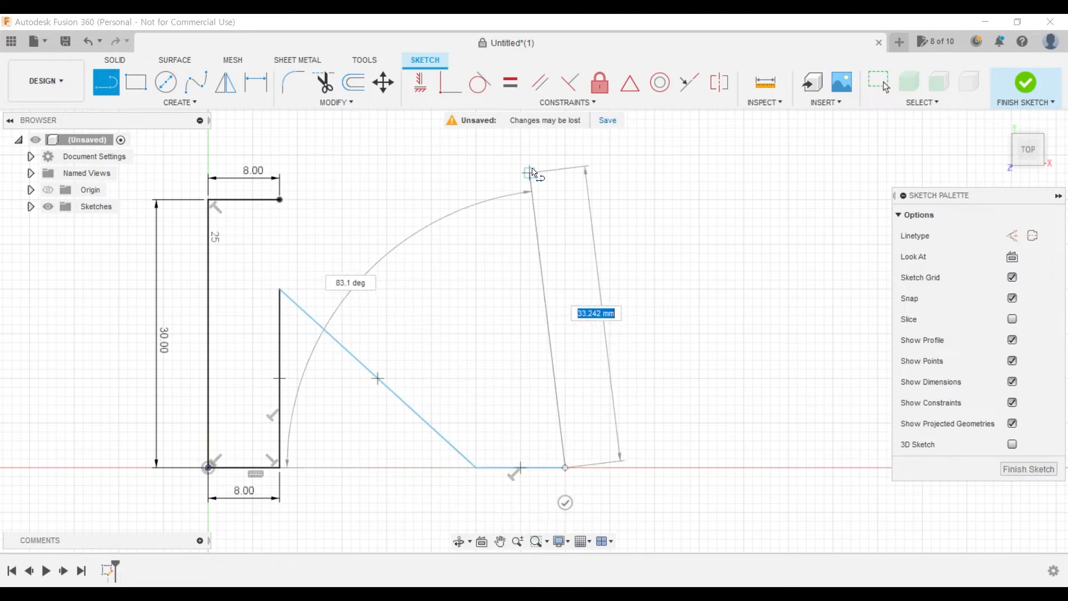
pyautogui.click(565, 199)
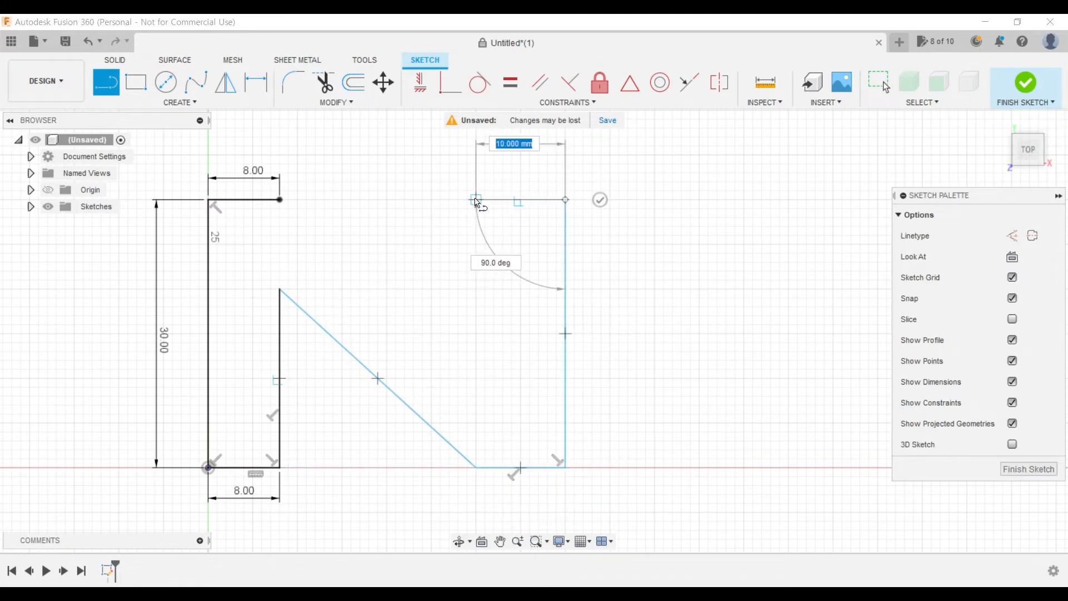
pyautogui.click(476, 199)
pyautogui.click(475, 333)
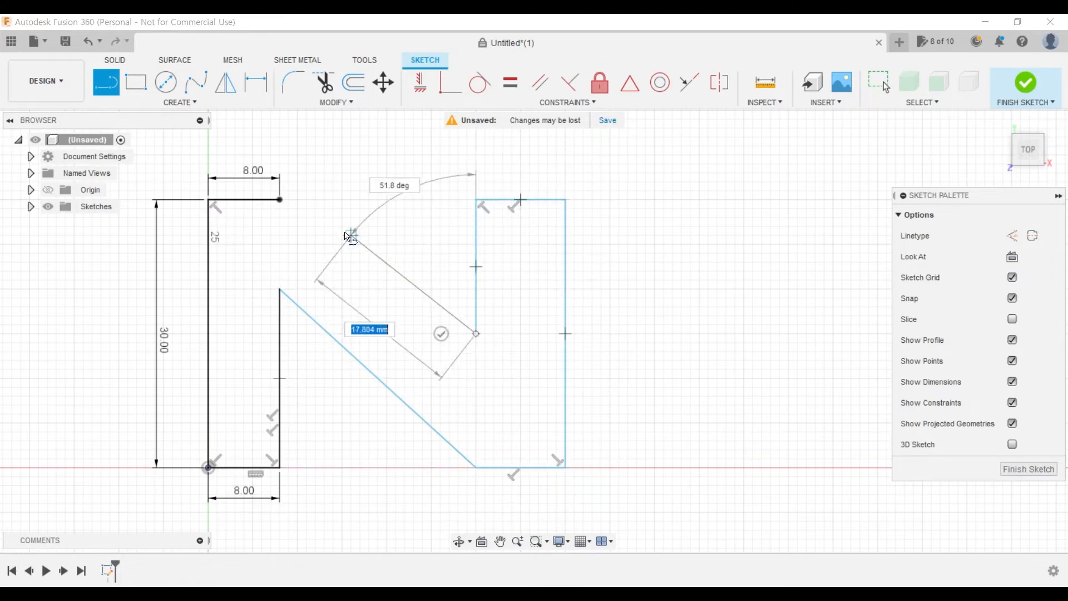
pyautogui.click(280, 199)
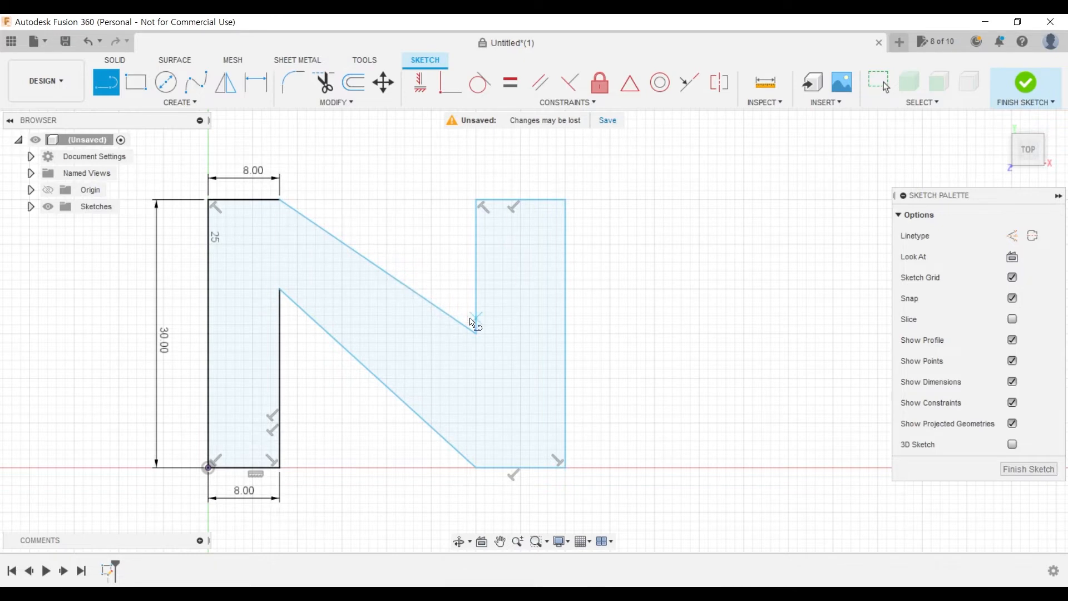
# - Check the N drawing in Acrobat, return to Fusion 360, and dimension the upper gap between the legs' top corners to 22.5 mm
pyautogui.click(341, 594)
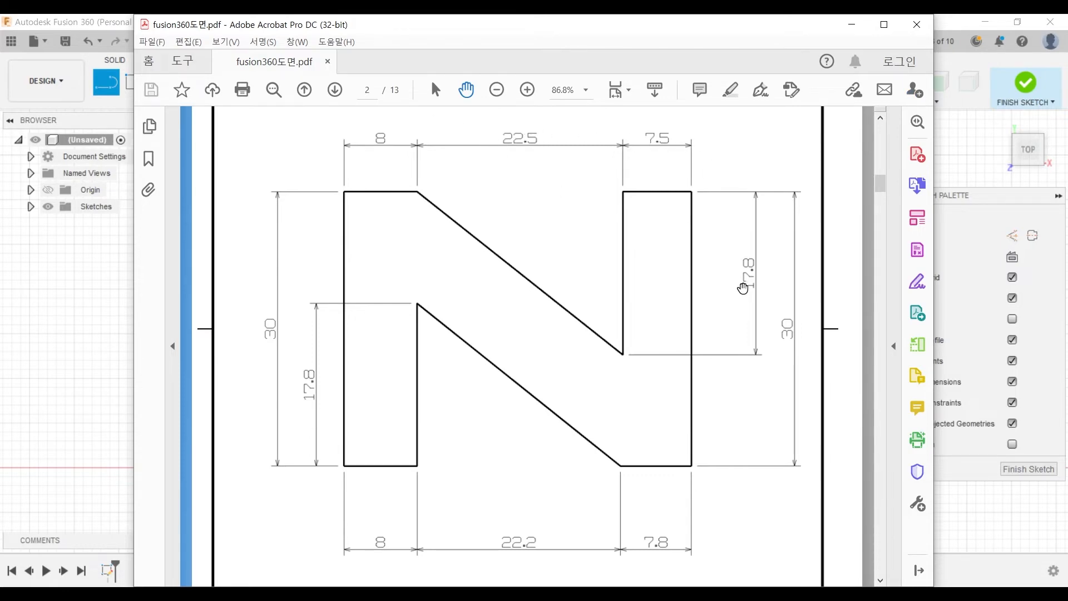
pyautogui.click(852, 24)
pyautogui.moveTo(404, 343); pyautogui.dragTo(462, 374, button='middle')
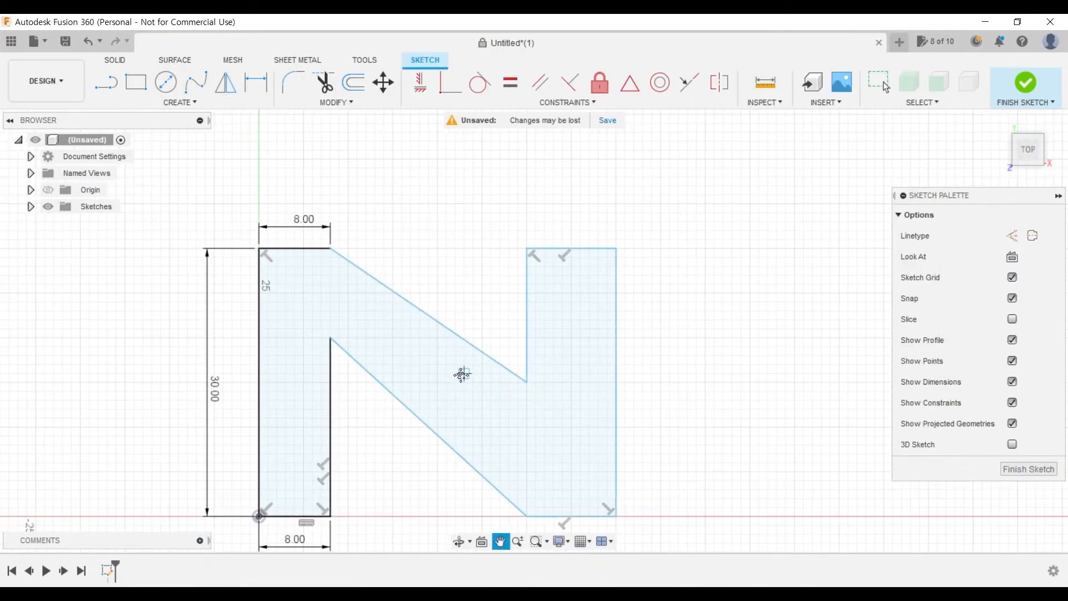
pyautogui.click(256, 82)
pyautogui.click(331, 250)
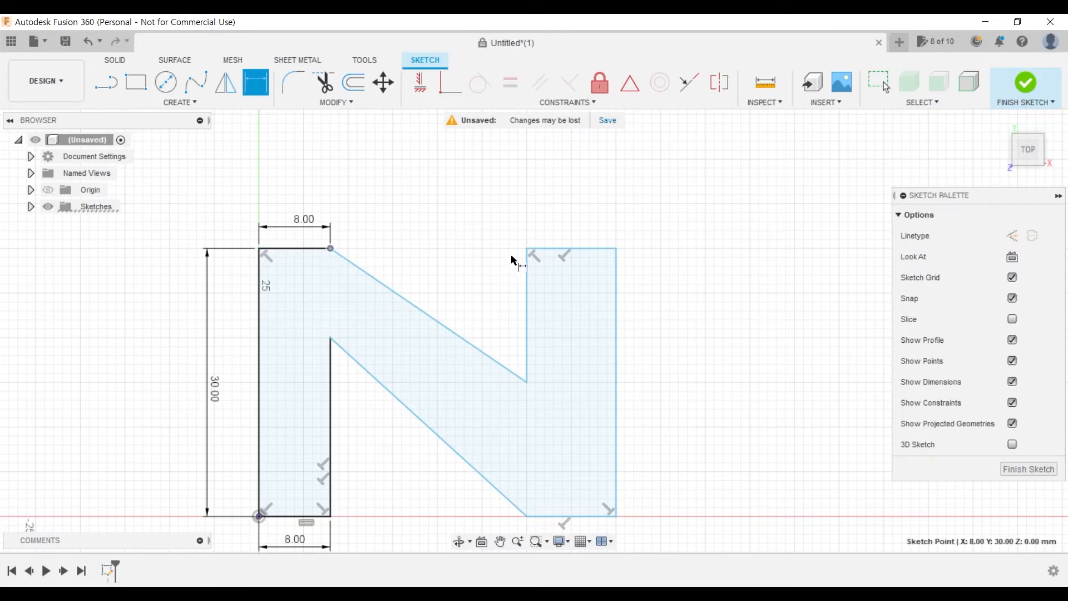
pyautogui.click(529, 253)
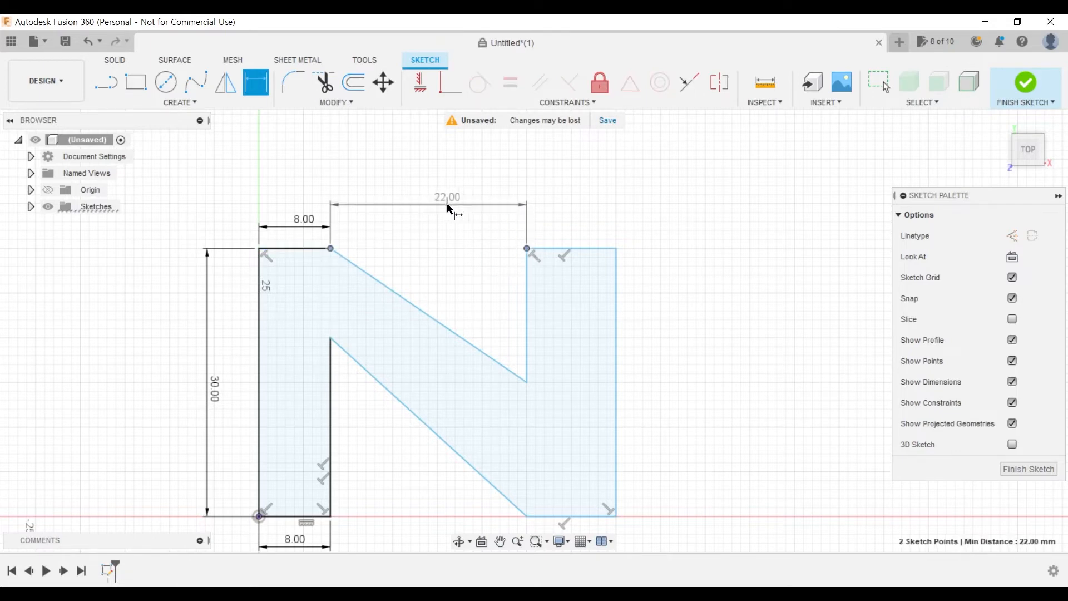
pyautogui.click(453, 208)
pyautogui.write('22')
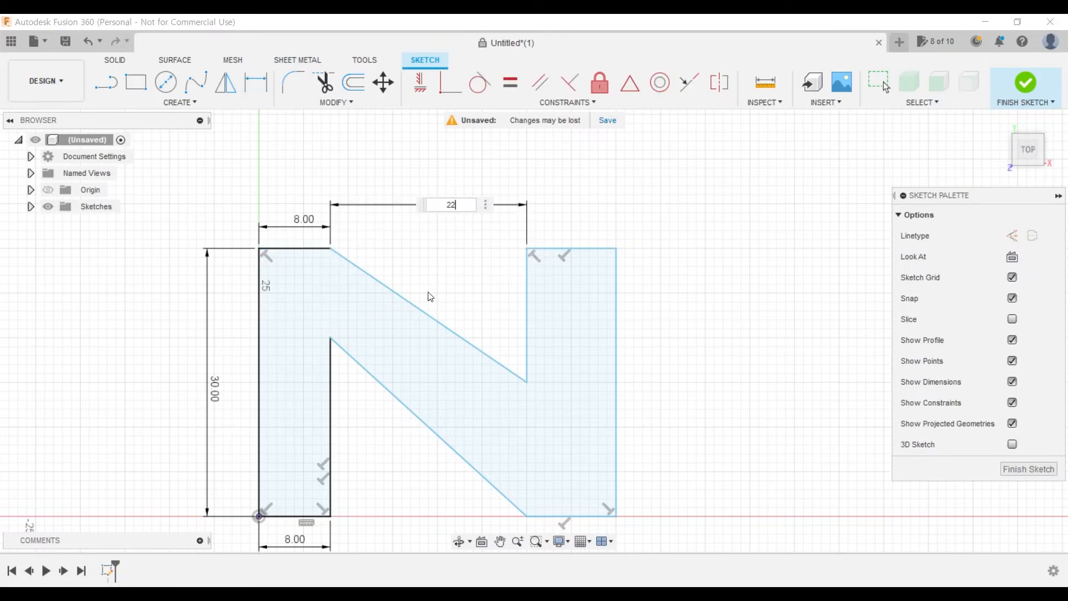
pyautogui.write('.5')
pyautogui.press('Return')
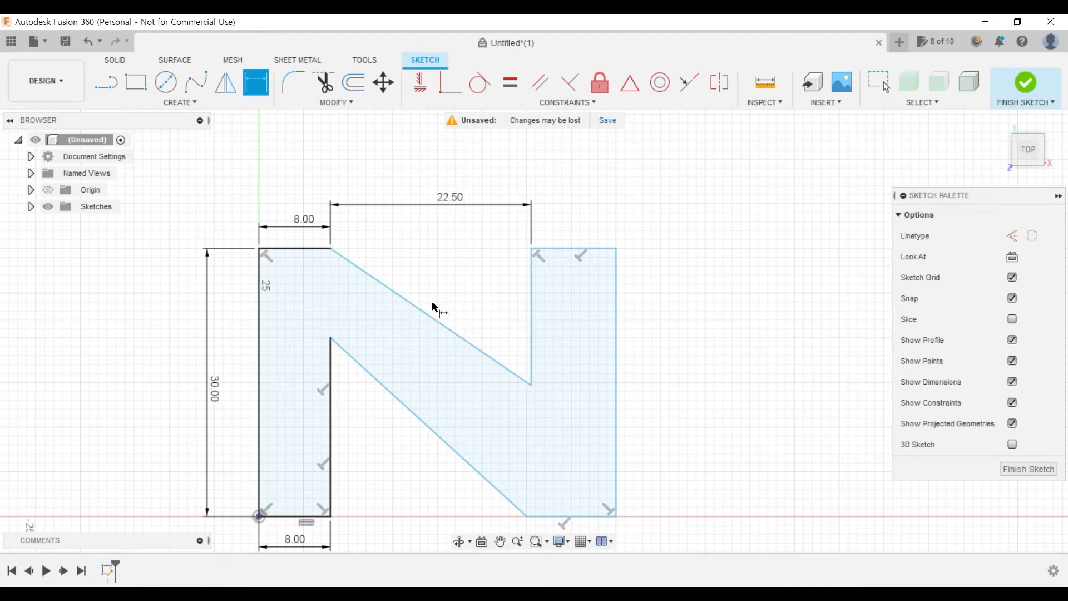
# - Dimension the top edge of the N's right leg to 7.5 mm, placing the dimension above it
pyautogui.click(587, 249)
pyautogui.click(582, 212)
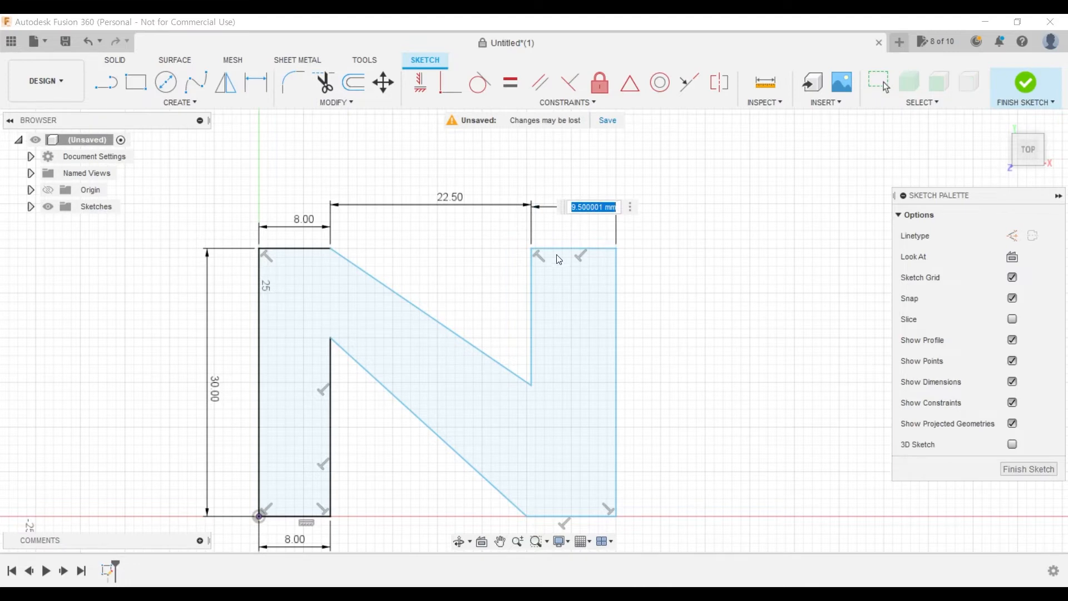
pyautogui.write('7.5')
pyautogui.press('Return')
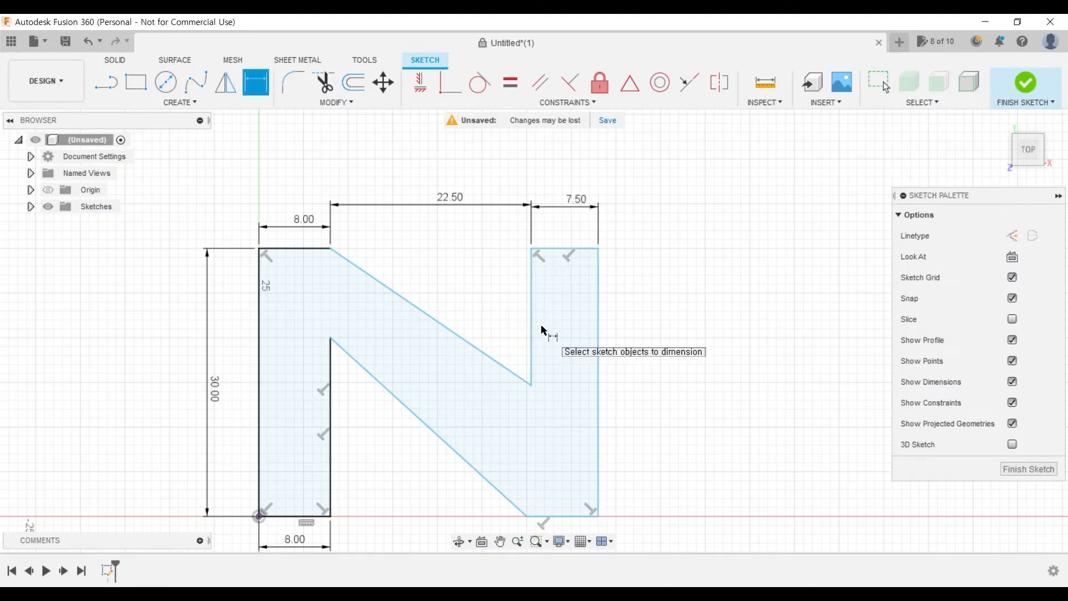
# - Dimension the right leg's inner vertical edge to 17.5 mm, placing the dimension outside the profile
pyautogui.click(532, 337)
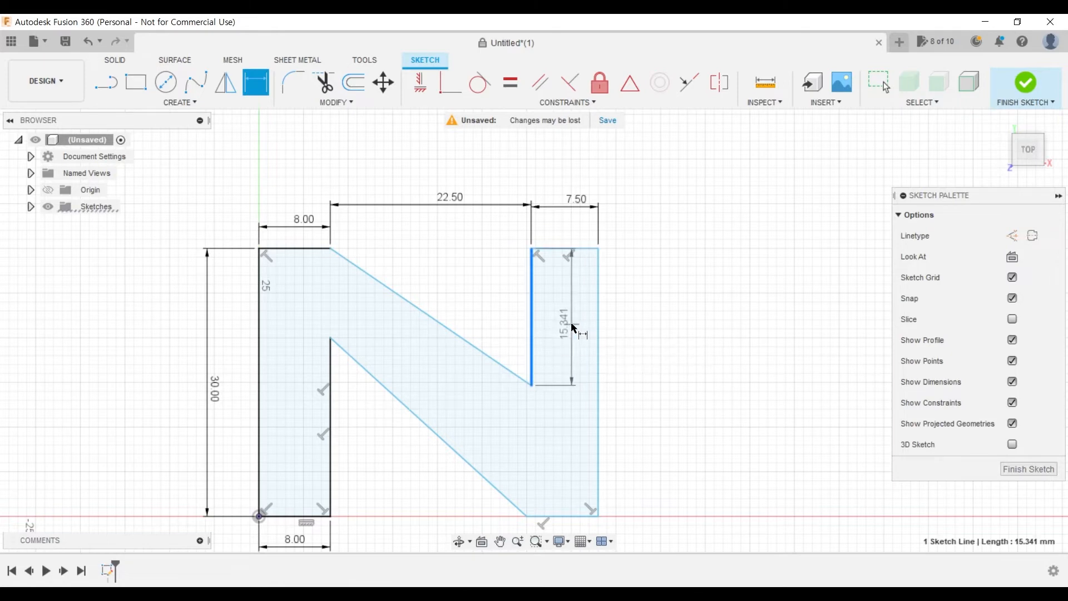
pyautogui.click(633, 319)
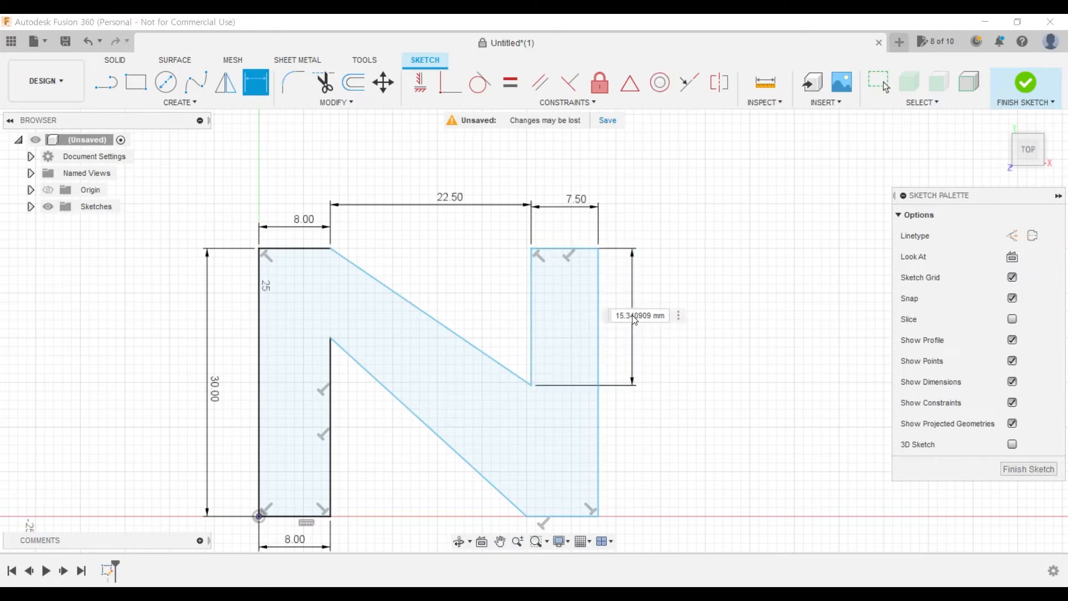
pyautogui.write('17')
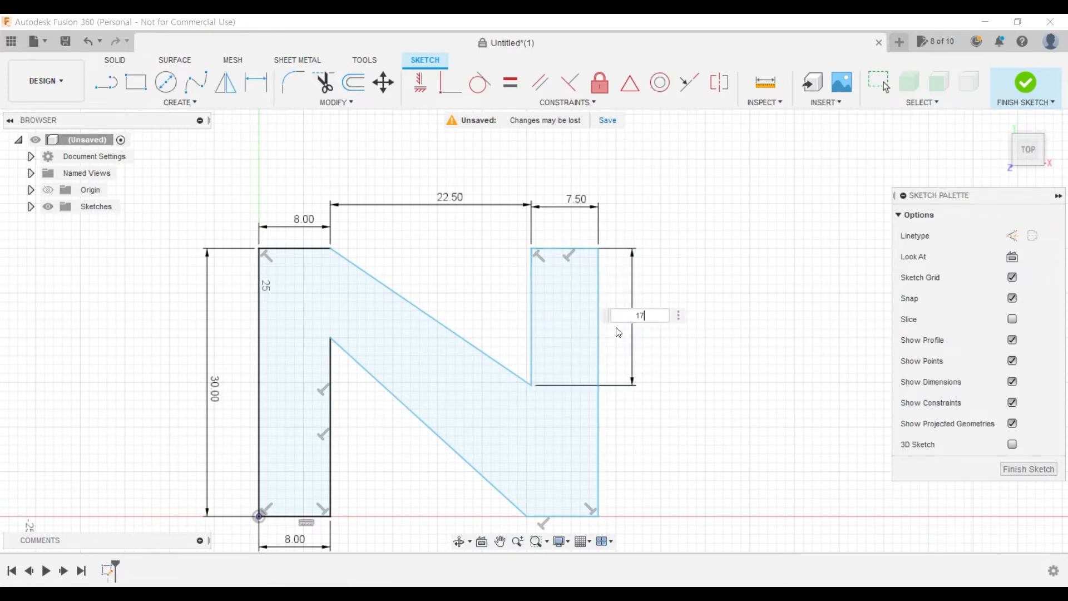
pyautogui.write('.5')
pyautogui.press('Return')
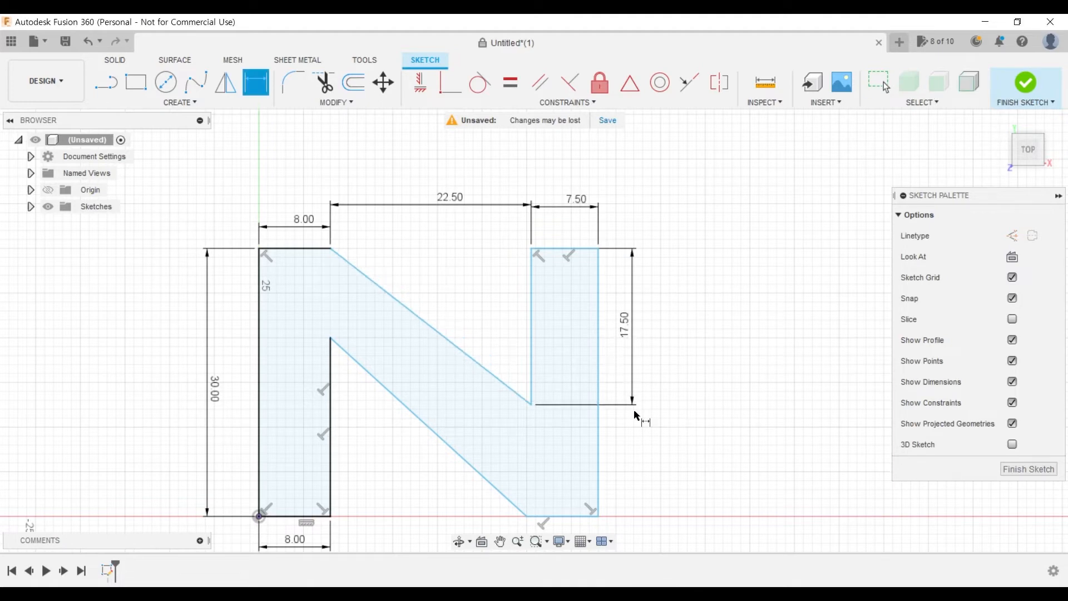
# - Dimension the right leg's outer vertical edge to 30 mm, outside the inner edge's dimension
pyautogui.moveTo(706, 475); pyautogui.dragTo(705, 422, button='middle')
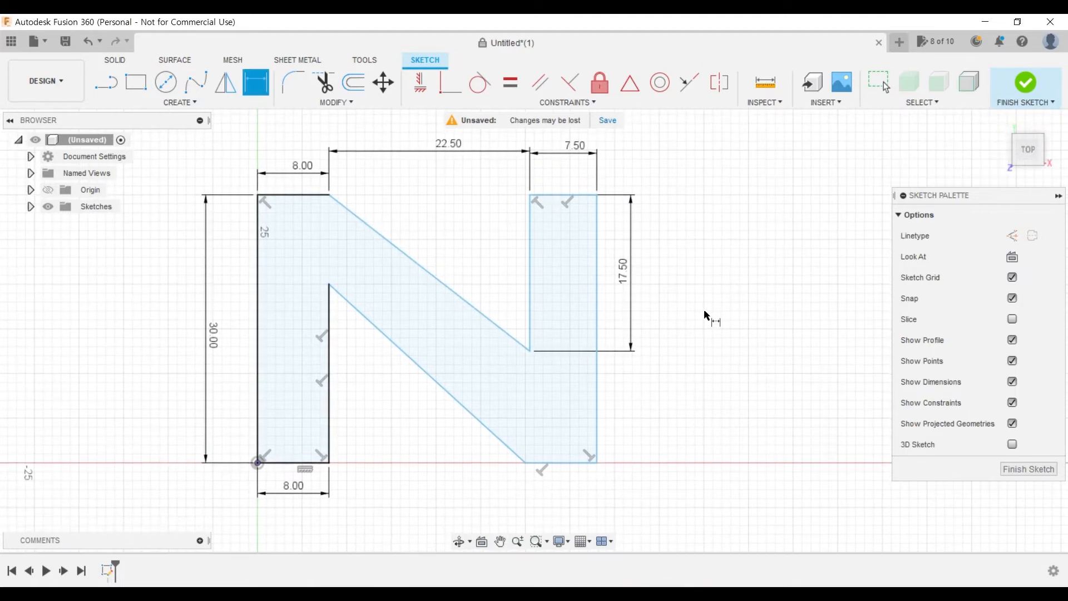
pyautogui.click(599, 327)
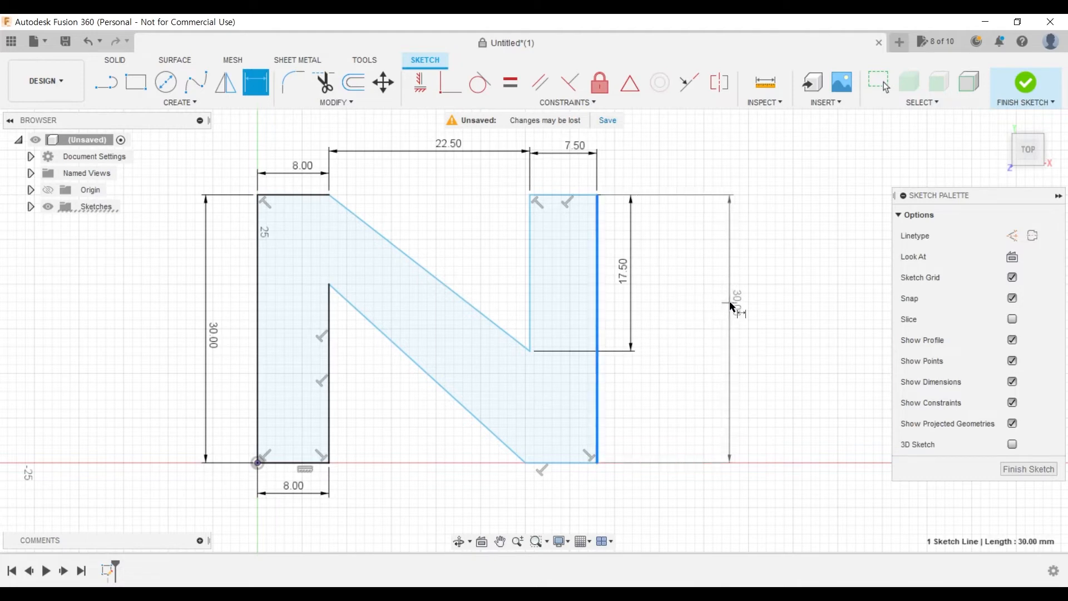
pyautogui.click(729, 343)
pyautogui.press('Return')
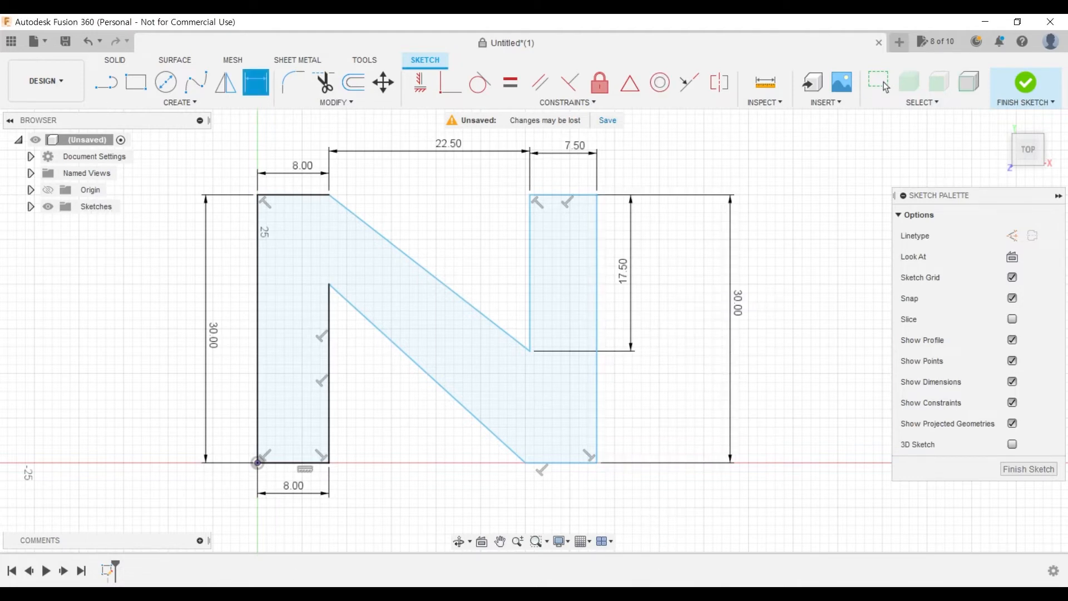
# - Check the drawing in Acrobat, return to Fusion 360, and dimension the right leg's bottom edge to 7.8 mm
pyautogui.hotkey('alt', 'Tab')
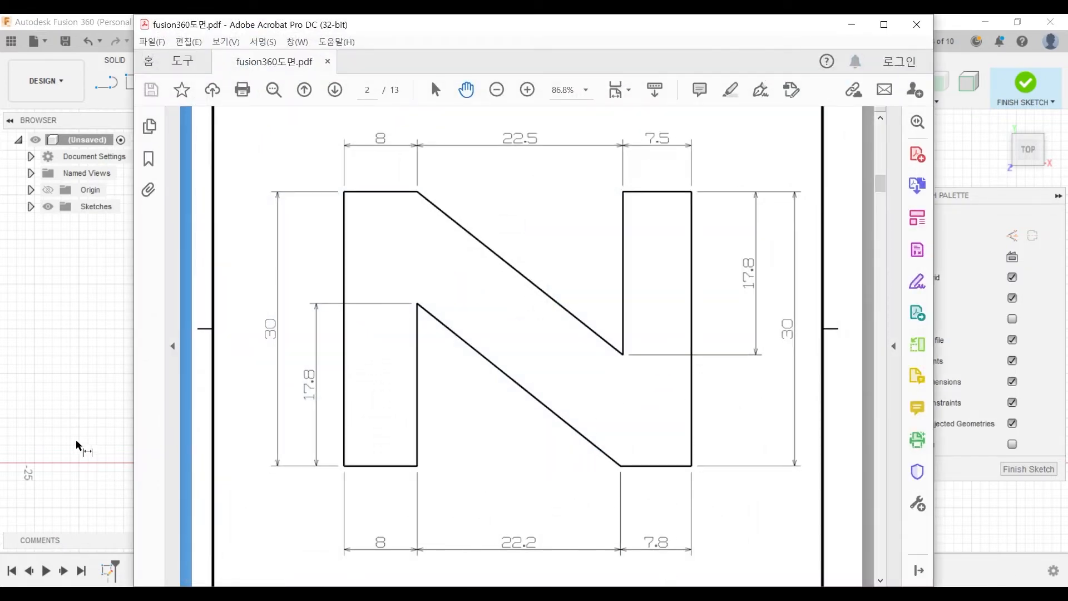
pyautogui.click(59, 19)
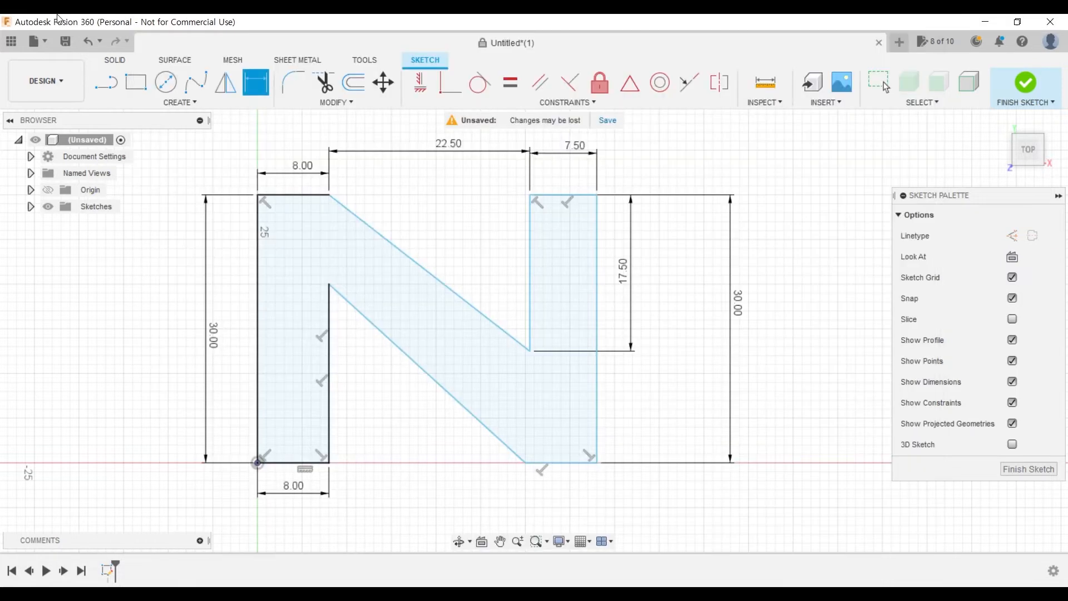
pyautogui.click(573, 462)
pyautogui.click(570, 509)
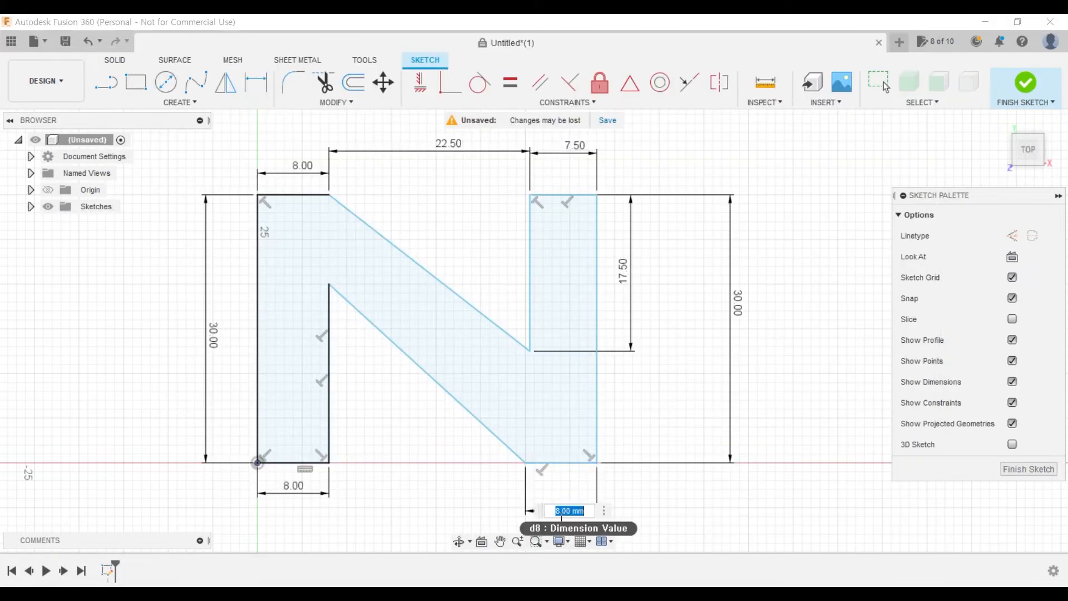
pyautogui.write('7.8')
pyautogui.press('Return')
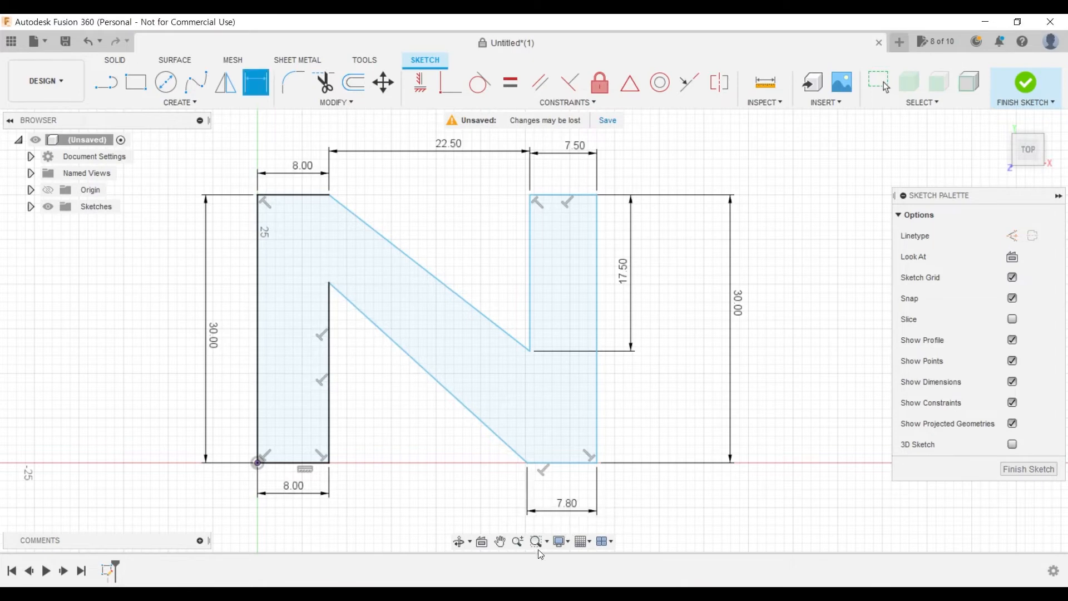
# - Dimension the lower gap between the legs' bottom inner corners to 22.2 mm, placing it below the profile
pyautogui.click(329, 462)
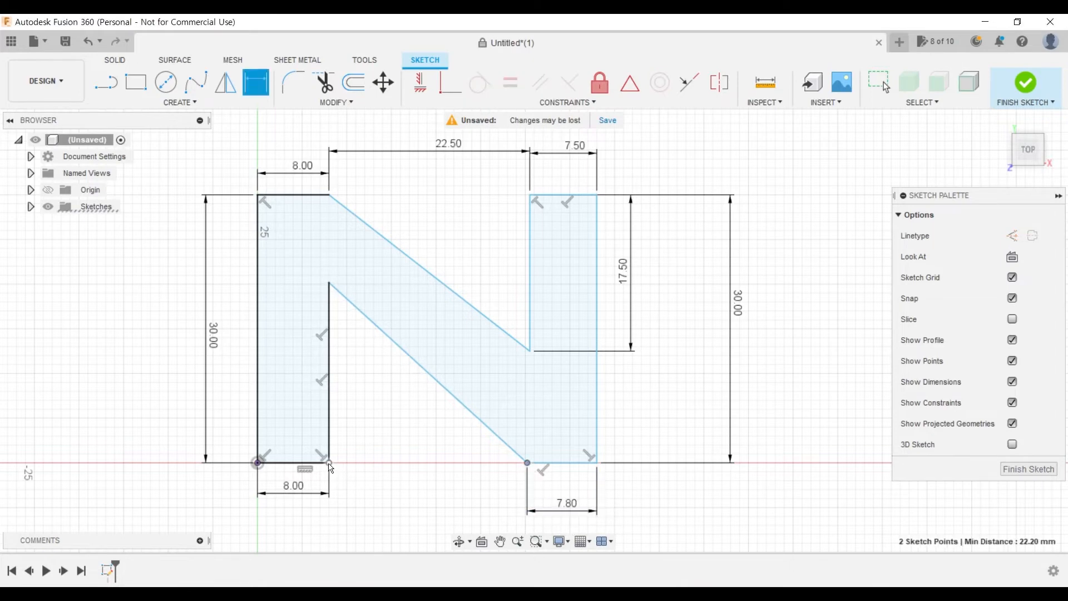
pyautogui.click(527, 463)
pyautogui.click(445, 505)
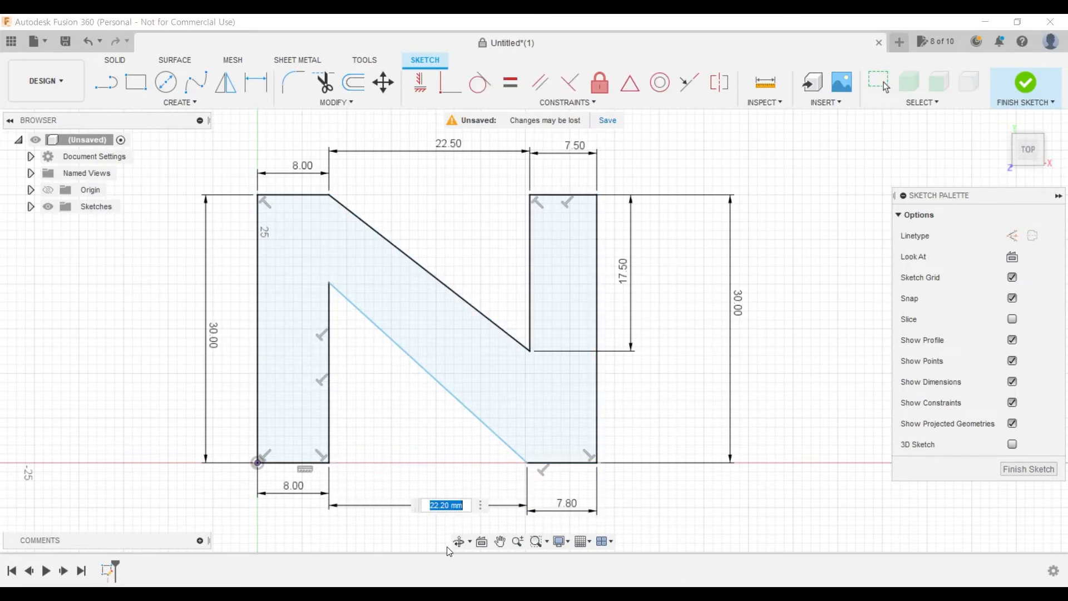
pyautogui.write('22')
pyautogui.press('Return')
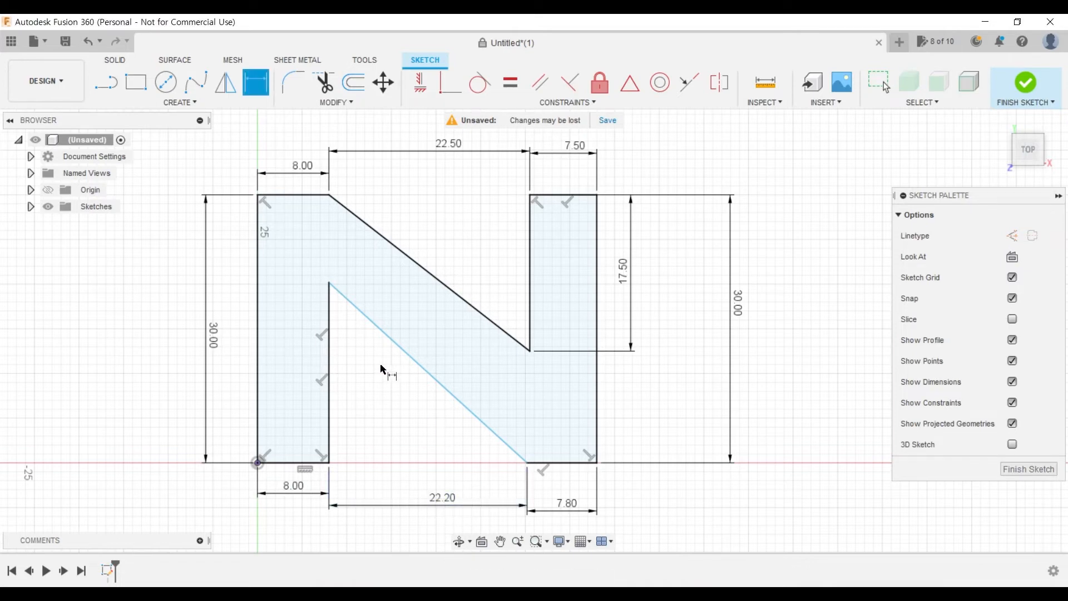
# - Dimension the left leg's inner vertical edge to 17.8 mm, placing the dimension on the leg's outer side
pyautogui.click(329, 362)
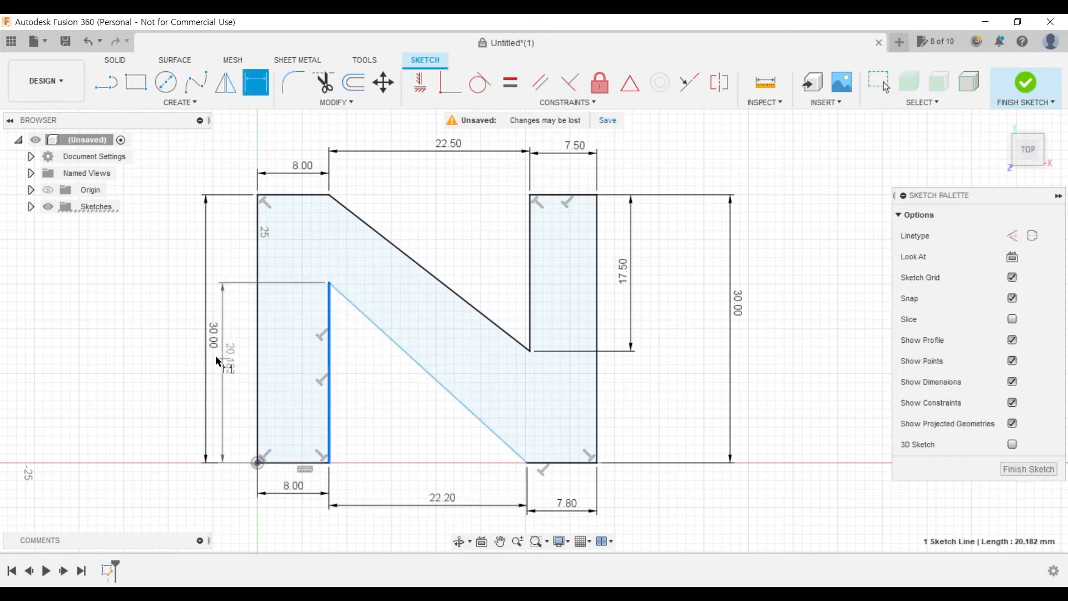
pyautogui.click(242, 362)
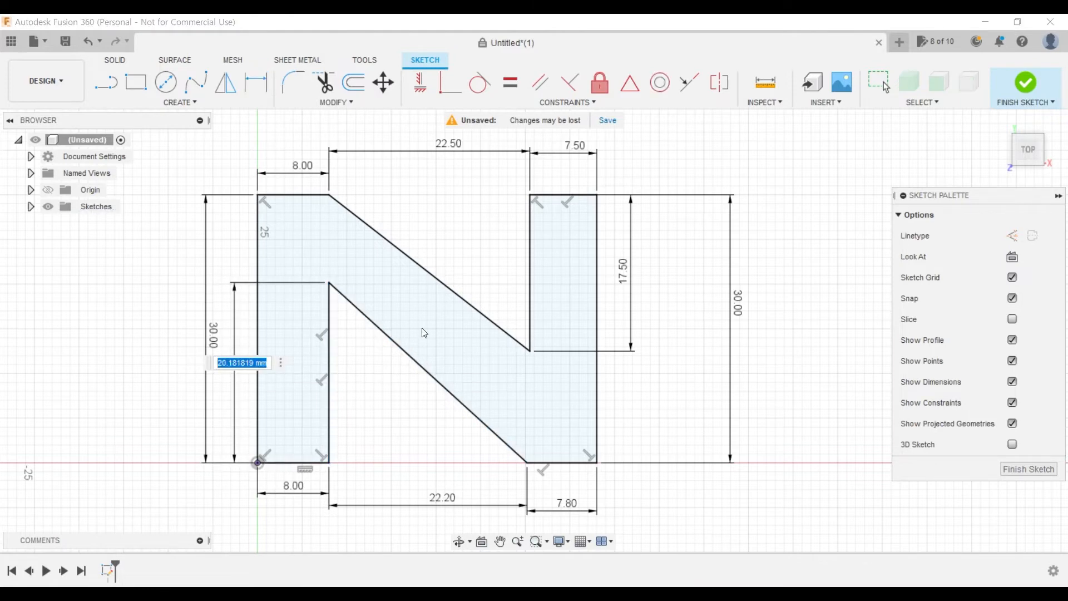
pyautogui.write('1')
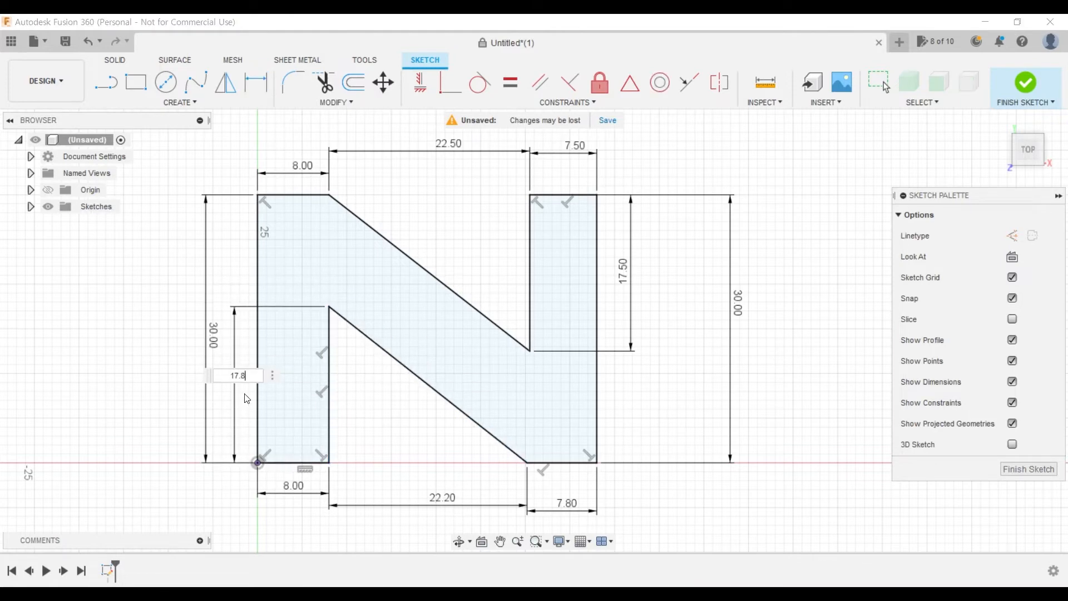
pyautogui.write('7.8')
pyautogui.press('Return')
# - Set the right leg's inner vertical edge dimension to 17.8 mm and end dimensioning
pyautogui.doubleClick(623, 271)
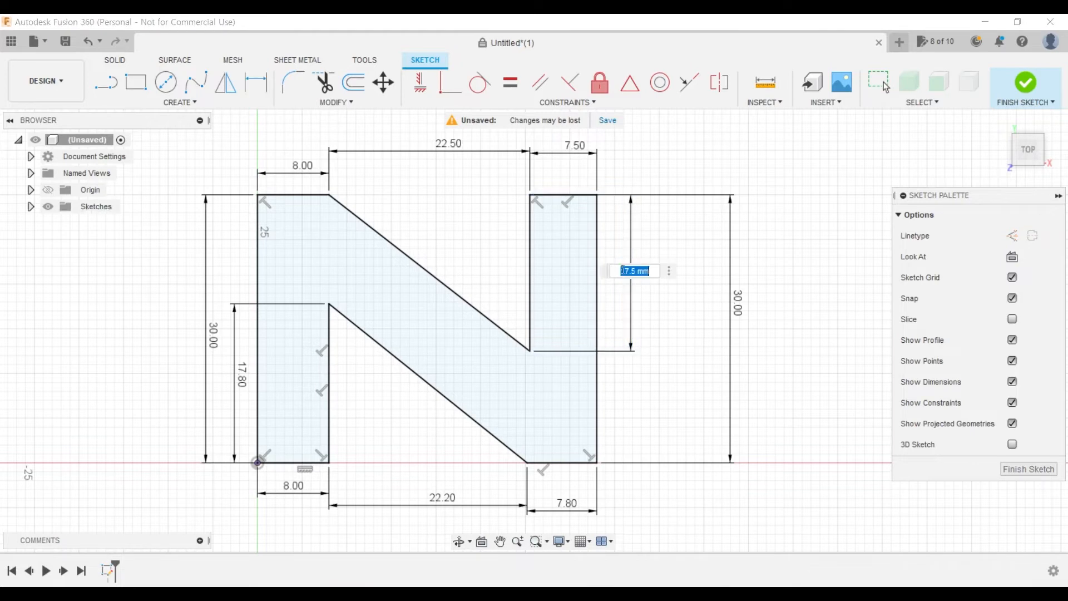
pyautogui.write('17.8')
pyautogui.press('Return')
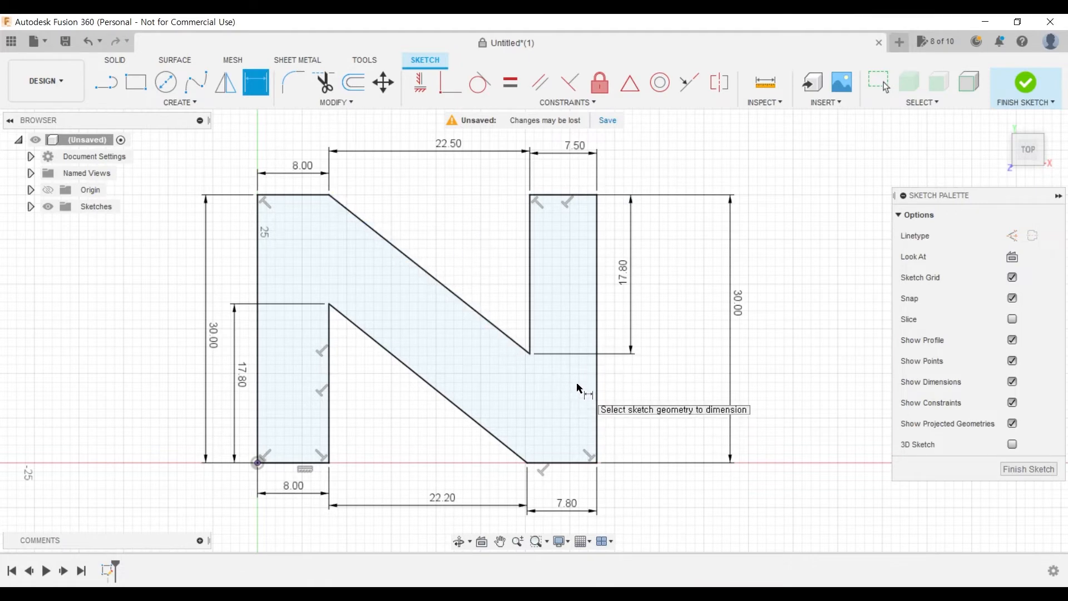
pyautogui.press('Escape')
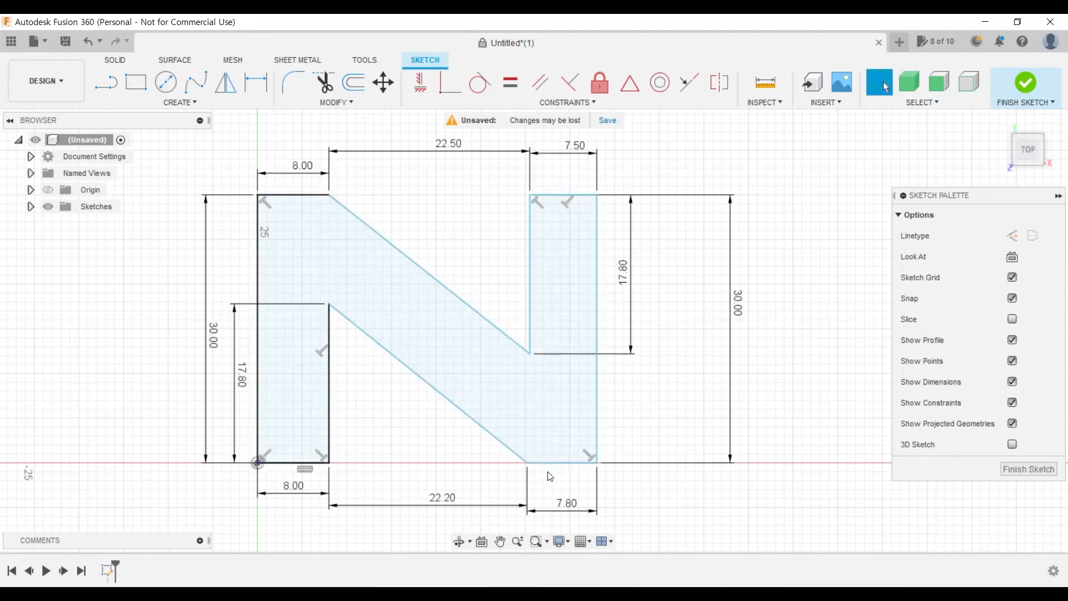
# - Test the right leg's remaining freedom by pulling its bottom edge slightly below the baseline
pyautogui.moveTo(567, 463)
pyautogui.mouseDown()
pyautogui.moveTo(570, 473)
pyautogui.moveTo(568, 463)
pyautogui.mouseUp()
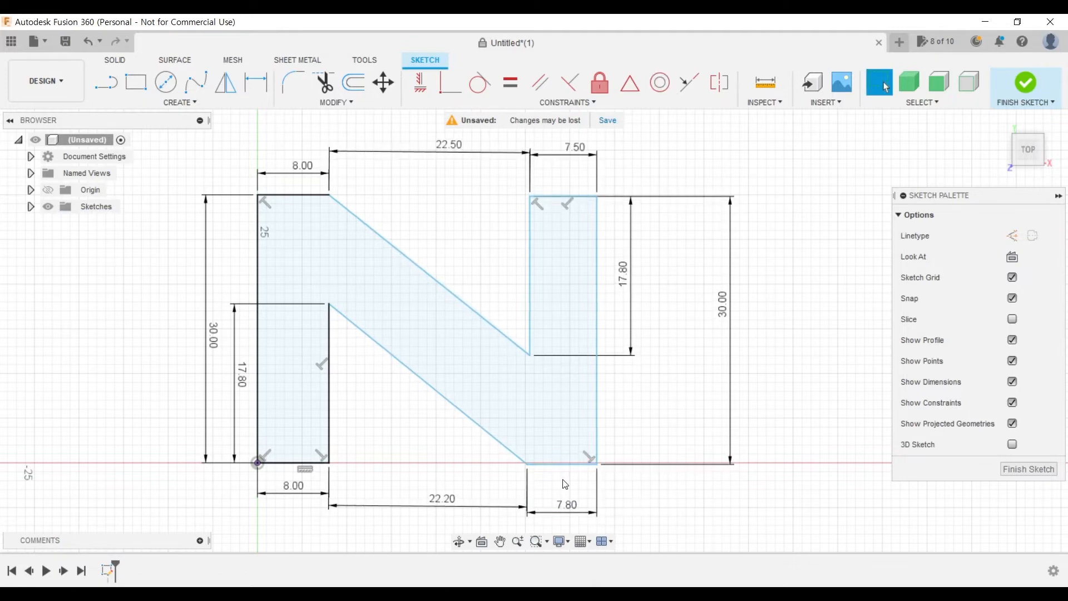
pyautogui.scroll(10, 565, 483)
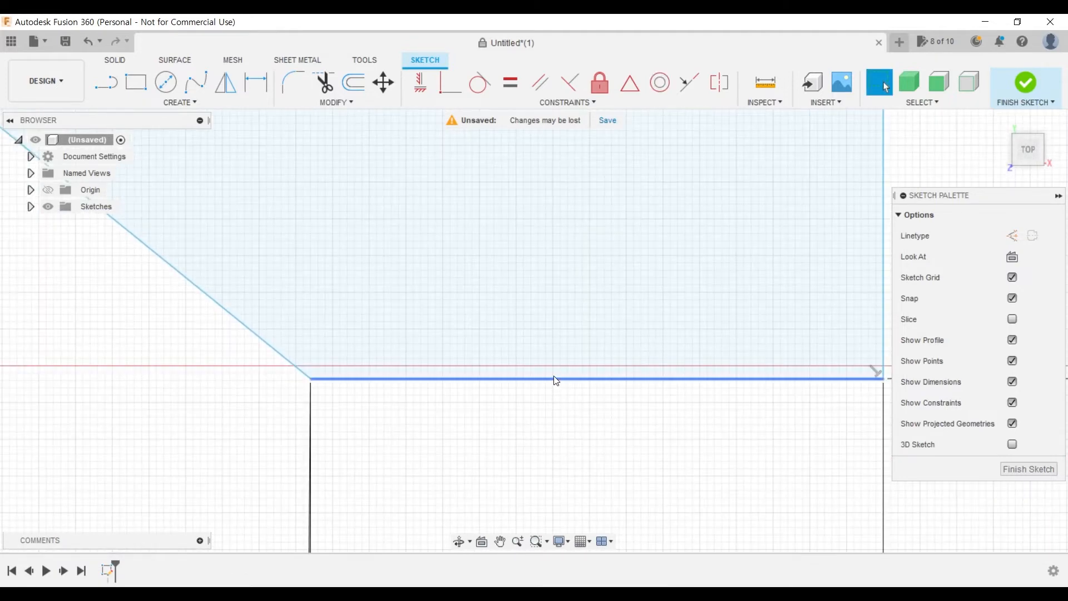
pyautogui.moveTo(556, 380)
pyautogui.mouseDown()
pyautogui.moveTo(553, 366)
pyautogui.moveTo(552, 382)
pyautogui.mouseUp()
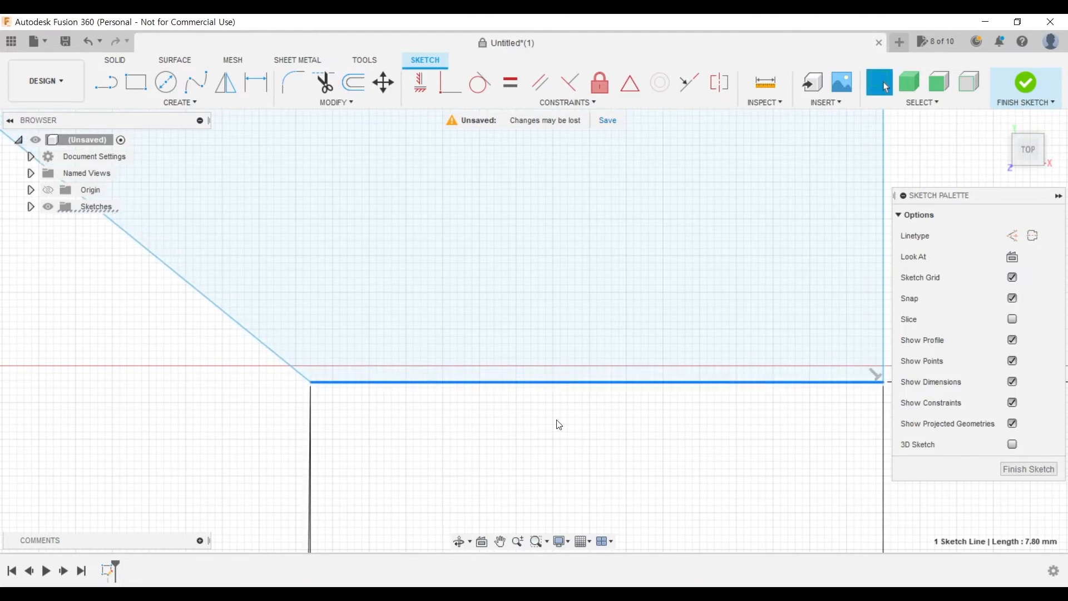
pyautogui.scroll(-10, 558, 429)
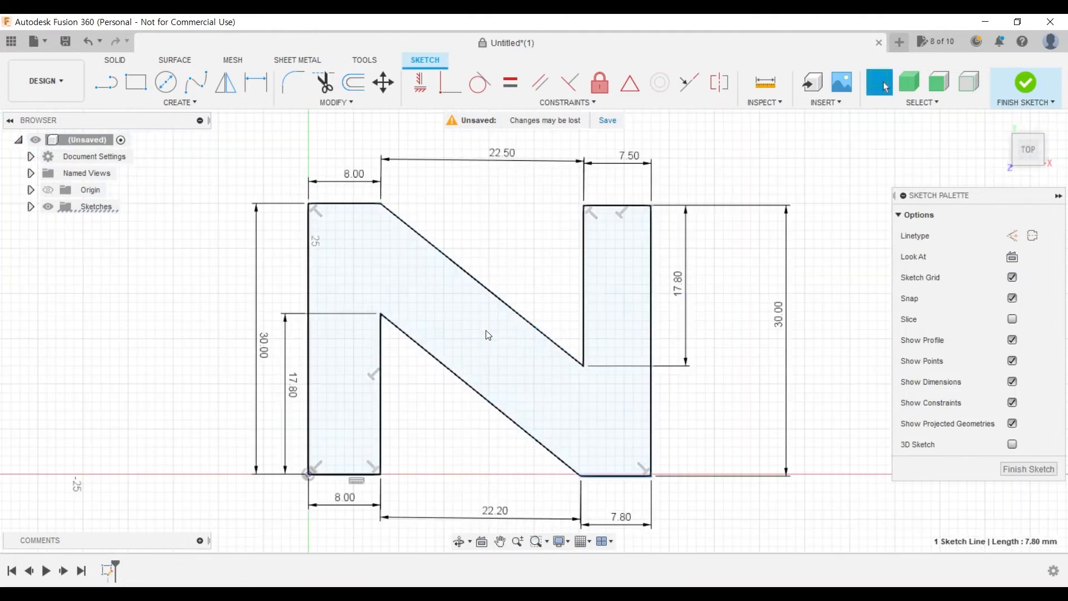
# - Try a Coincident constraint between the right leg's bottom edge and the left leg's bottom inner corner
pyautogui.click(639, 485)
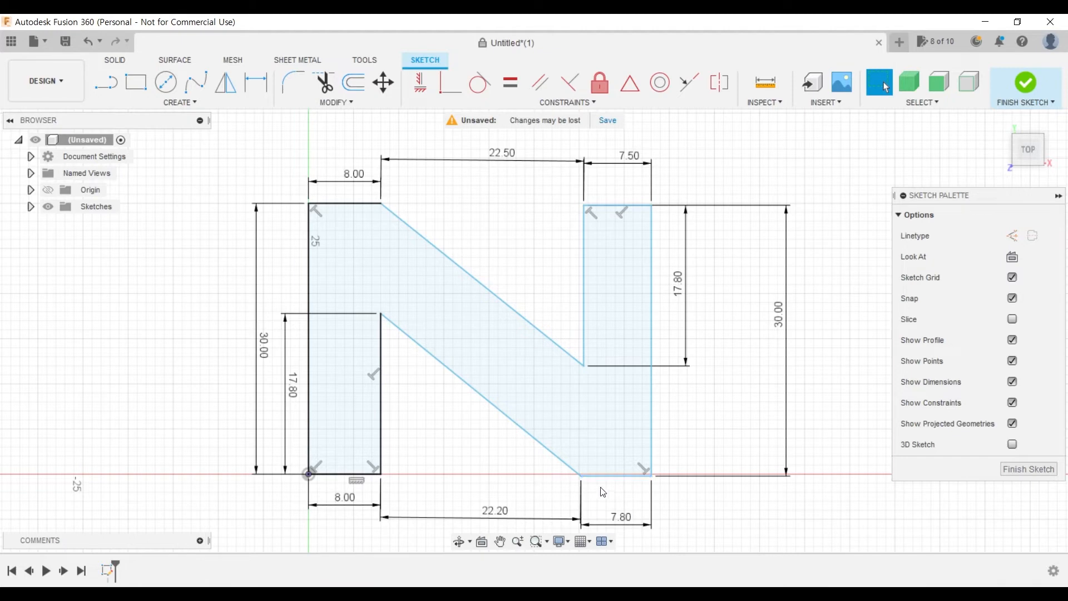
pyautogui.click(613, 479)
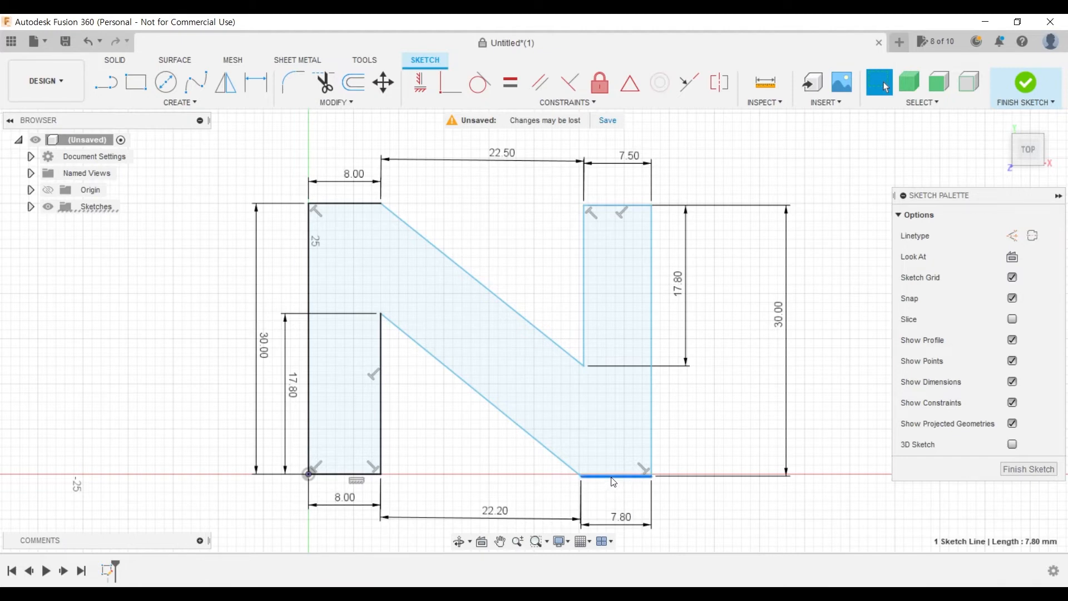
pyautogui.click(381, 474)
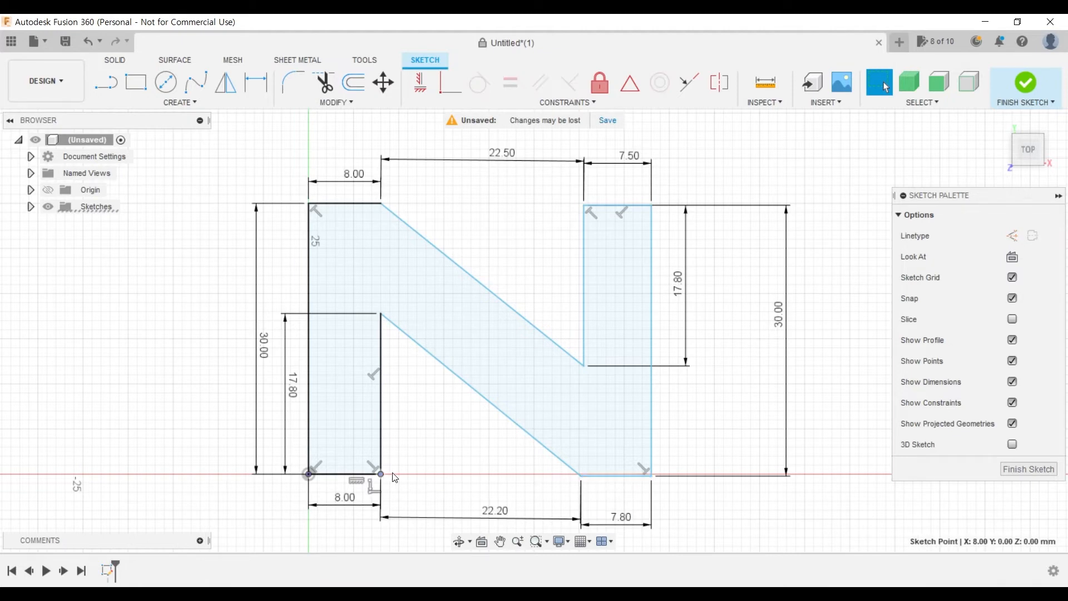
pyautogui.click(672, 411)
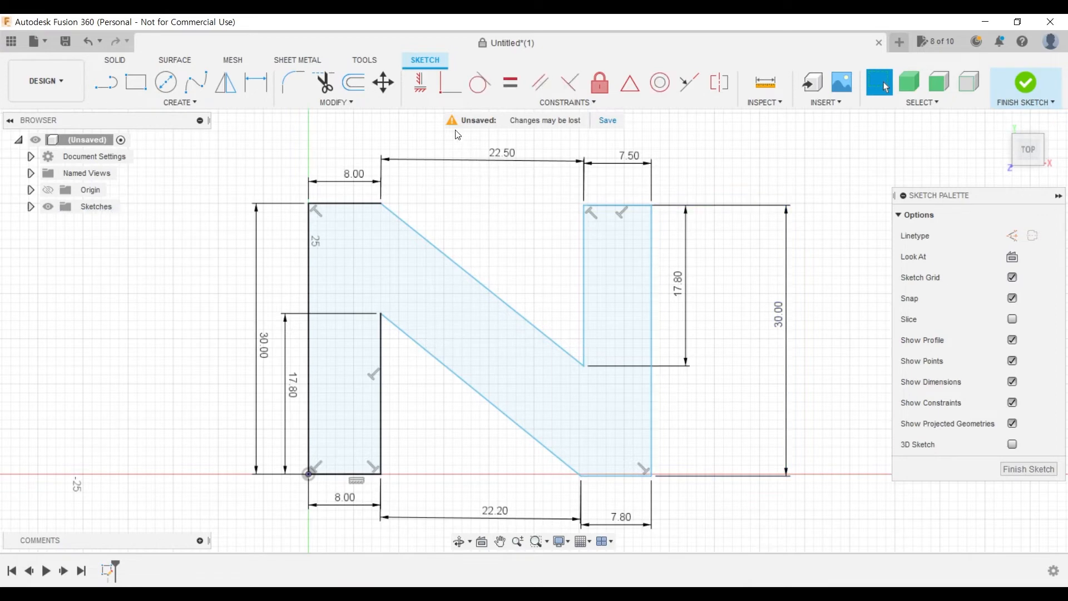
pyautogui.click(450, 84)
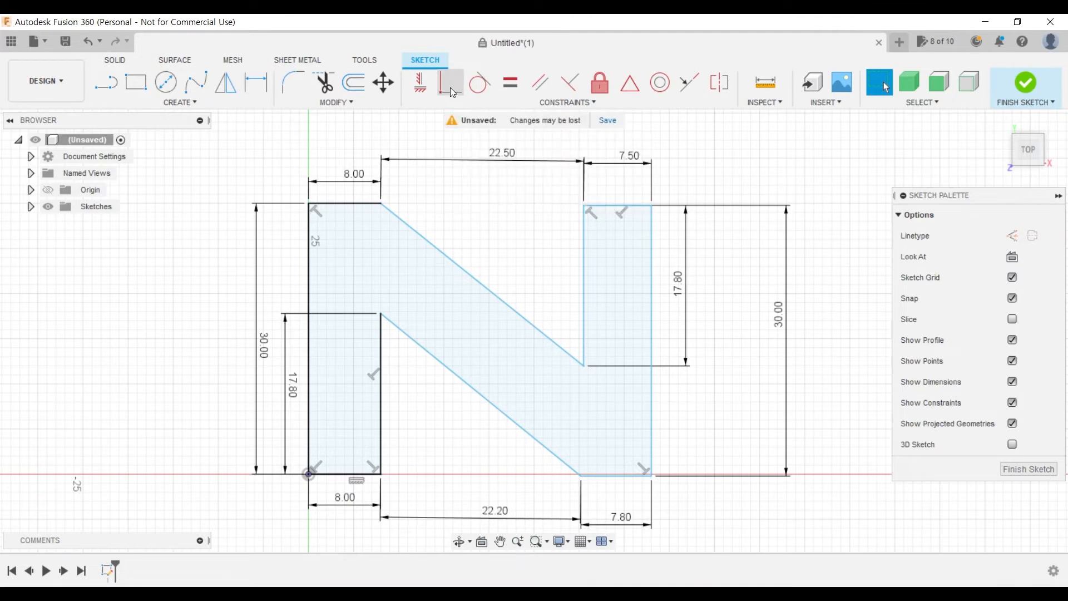
pyautogui.click(612, 480)
pyautogui.click(382, 475)
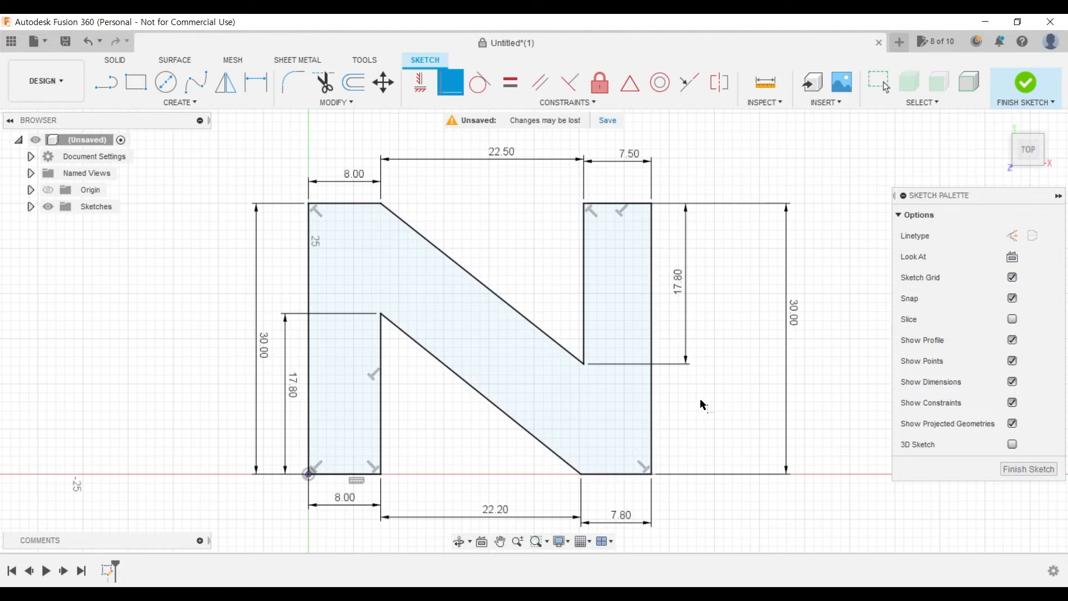
pyautogui.press('Escape')
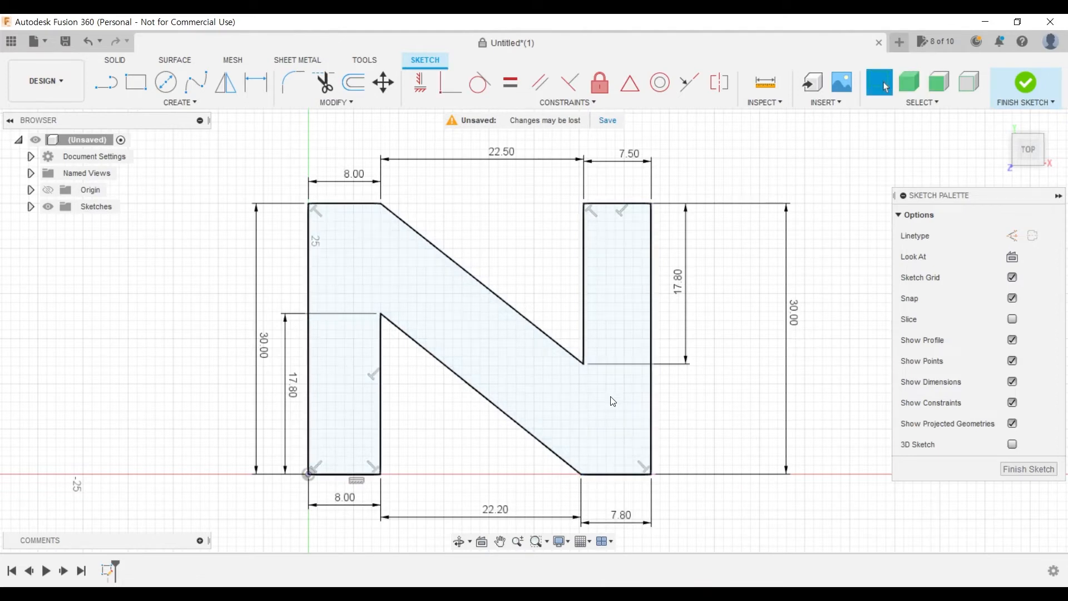
# - Undo the coincident constraint and make the bottom edges of the left and right legs collinear instead
pyautogui.doubleClick(615, 473)
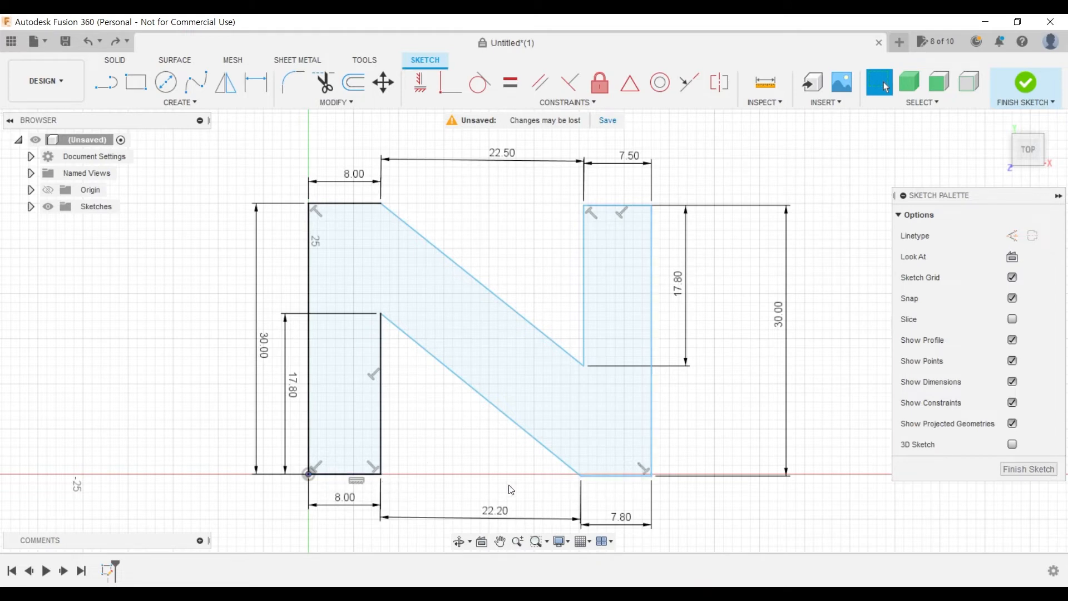
pyautogui.click(331, 477)
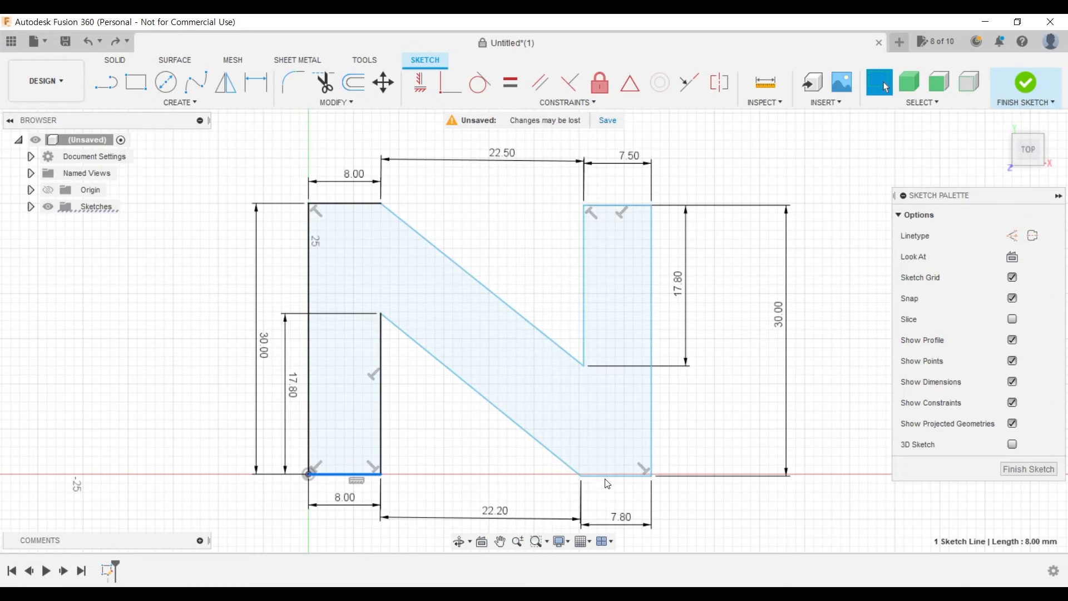
pyautogui.click(754, 511)
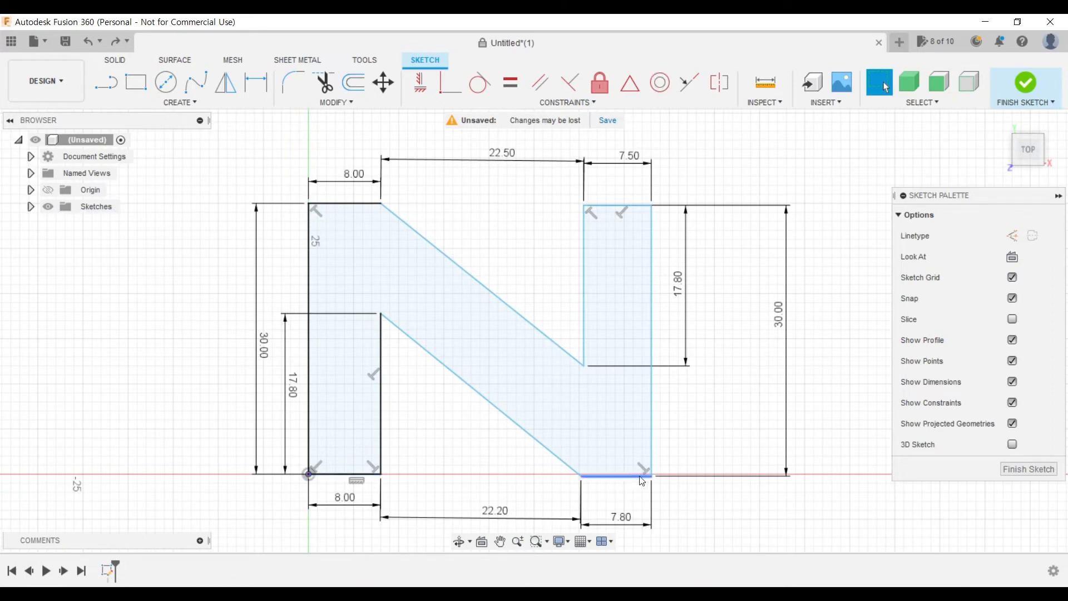
pyautogui.click(698, 87)
pyautogui.click(323, 474)
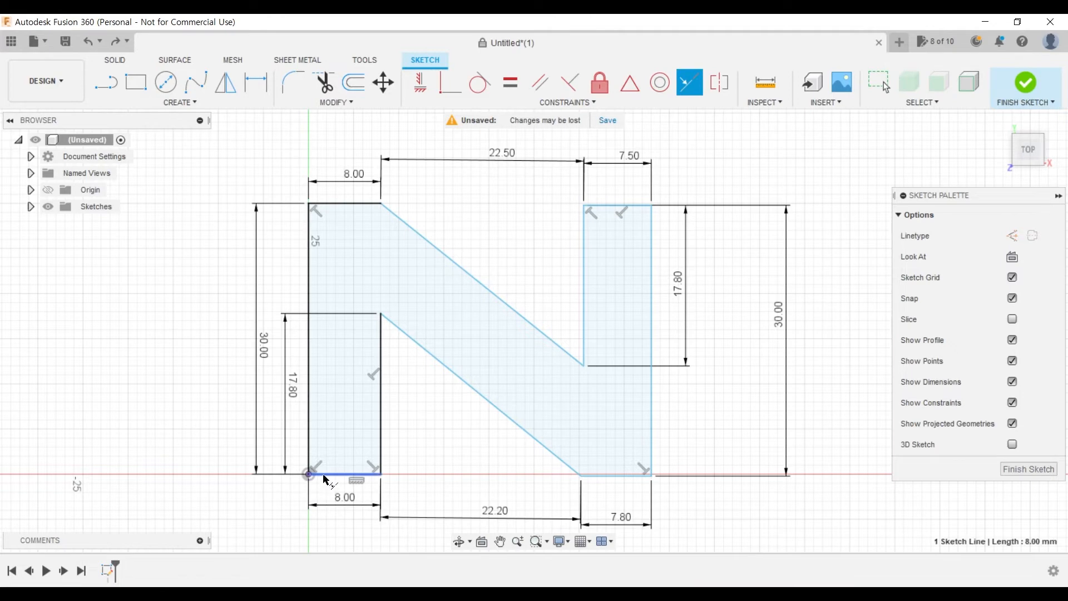
pyautogui.click(609, 476)
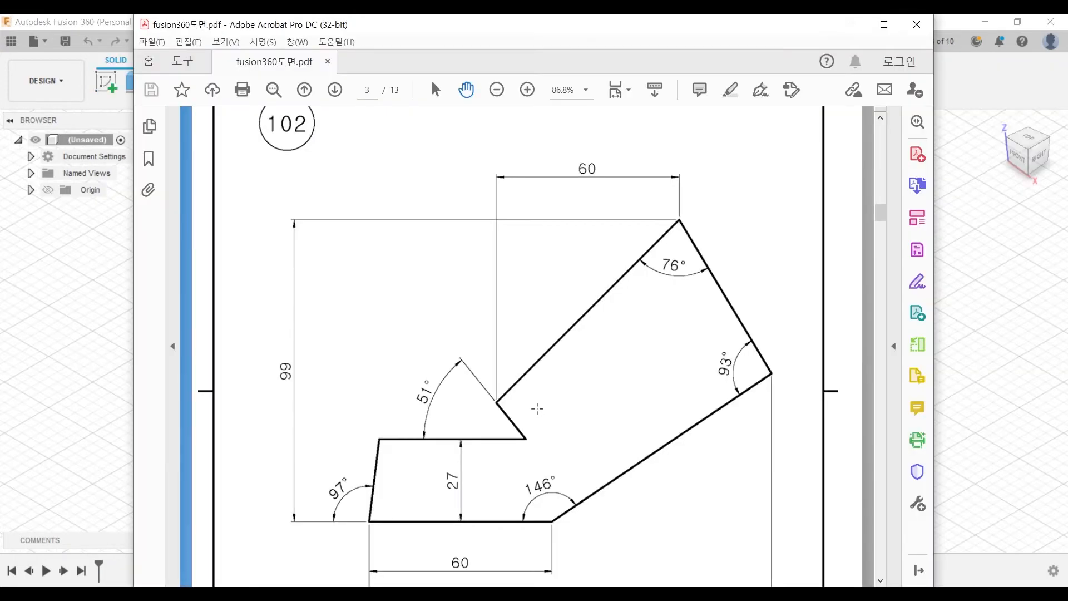
# - Examine the angled profile drawing on page 3 of the PDF in Acrobat, including its lengths and angles
pyautogui.scroll(-3, 539, 411)
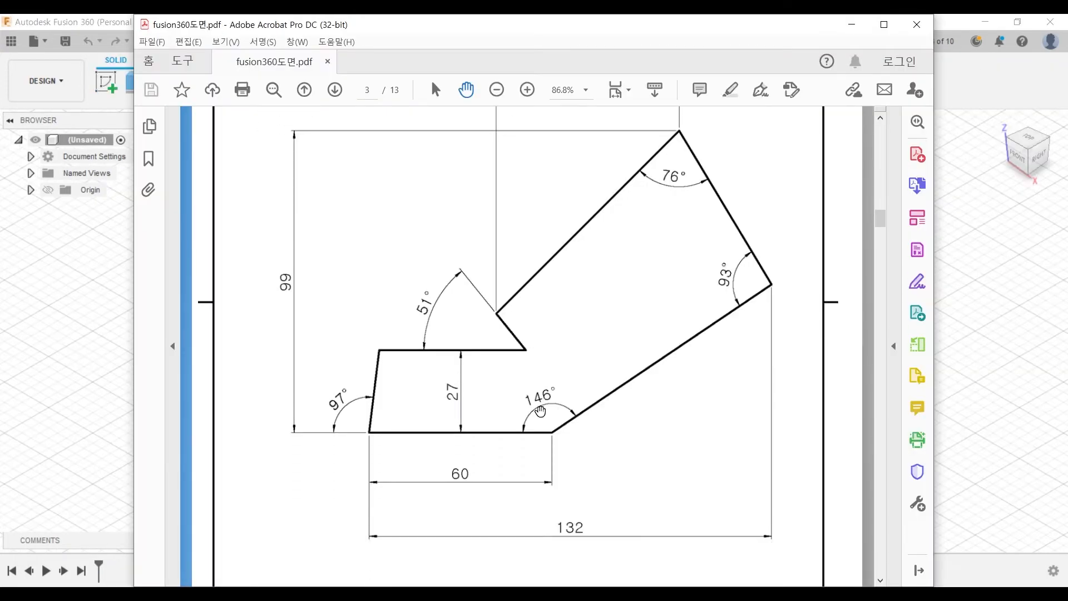
pyautogui.scroll(-1, 541, 410)
pyautogui.keyDown('ctrl'); pyautogui.scroll(-2, 544, 405); pyautogui.keyUp('ctrl')
pyautogui.keyDown('ctrl'); pyautogui.scroll(2, 547, 400); pyautogui.keyUp('ctrl')
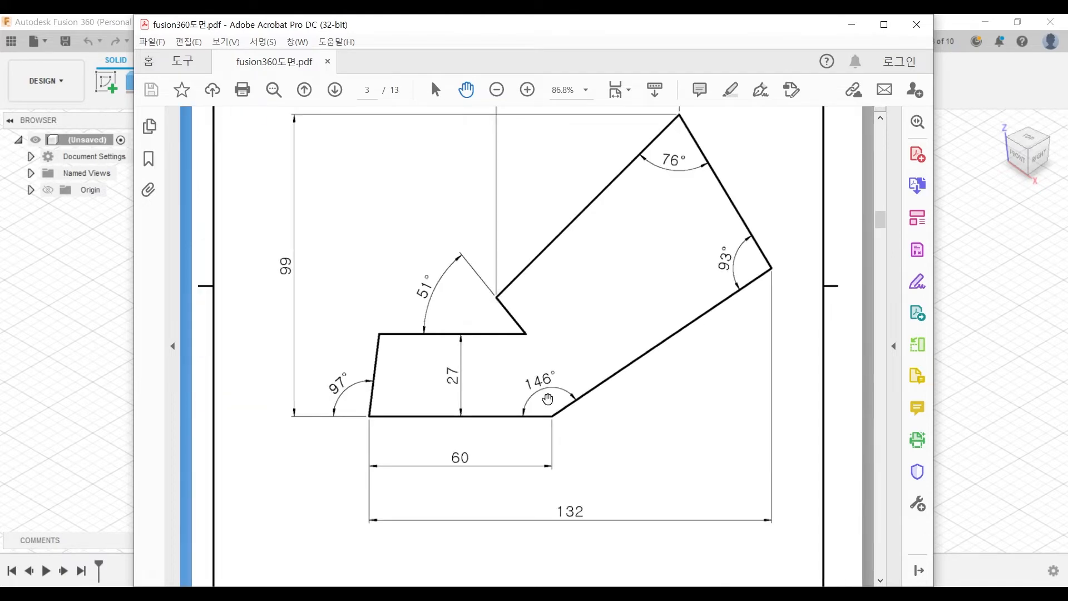
pyautogui.scroll(2, 564, 367)
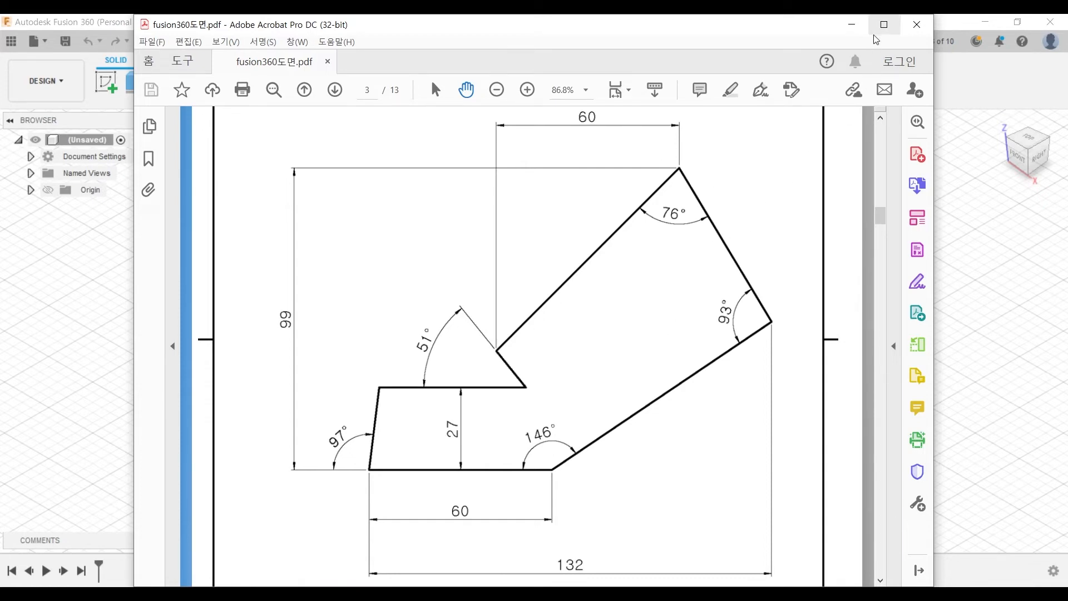
# - Return to Fusion 360 and start a sketch on the horizontal XY plane of the empty design
pyautogui.click(852, 25)
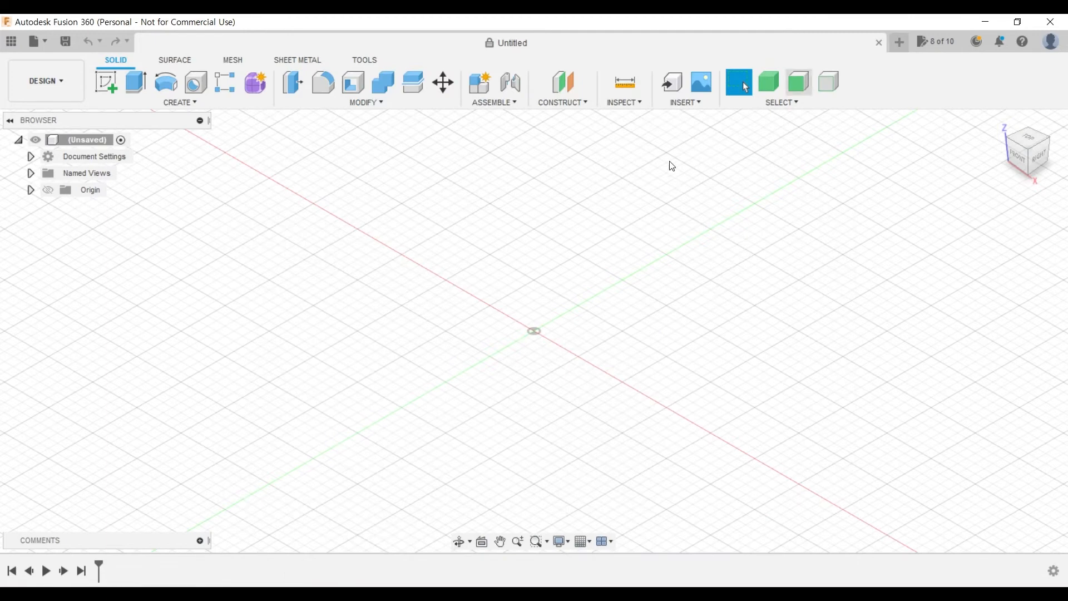
pyautogui.click(105, 83)
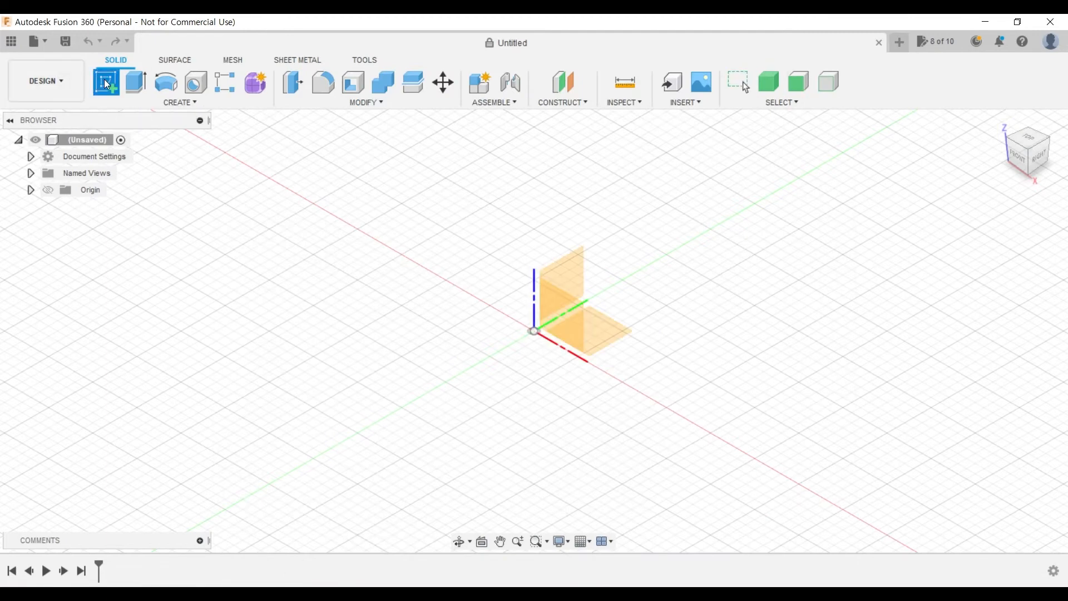
pyautogui.click(616, 329)
pyautogui.moveTo(699, 346); pyautogui.dragTo(646, 353, button='middle')
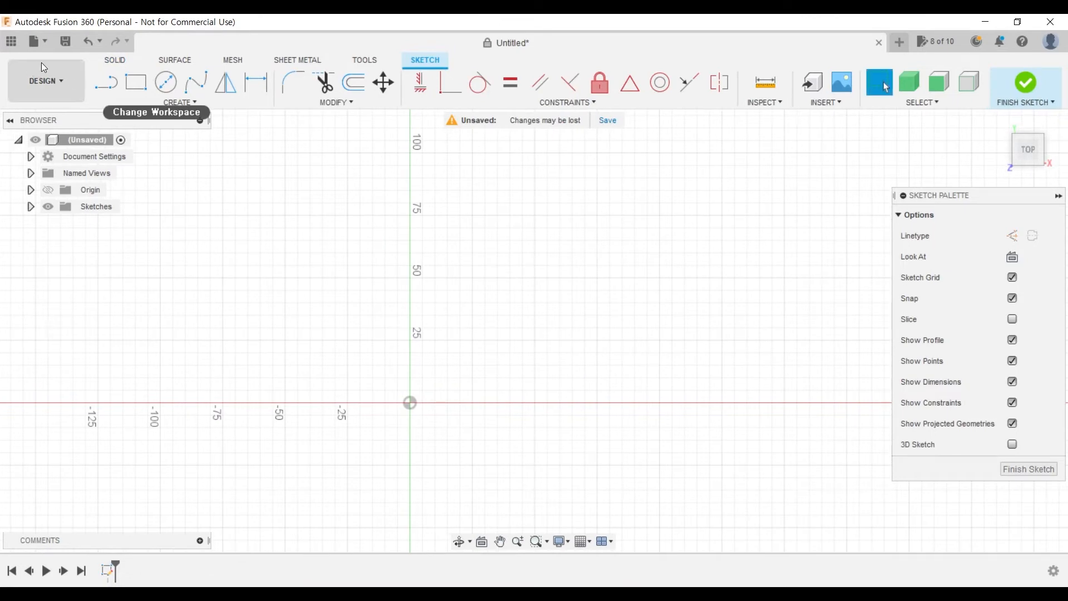
# - Draw connected lines: a horizontal base ending at the origin, a slanted edge about 25.5 mm long, and a parallel upper edge about 45 mm long
pyautogui.click(106, 82)
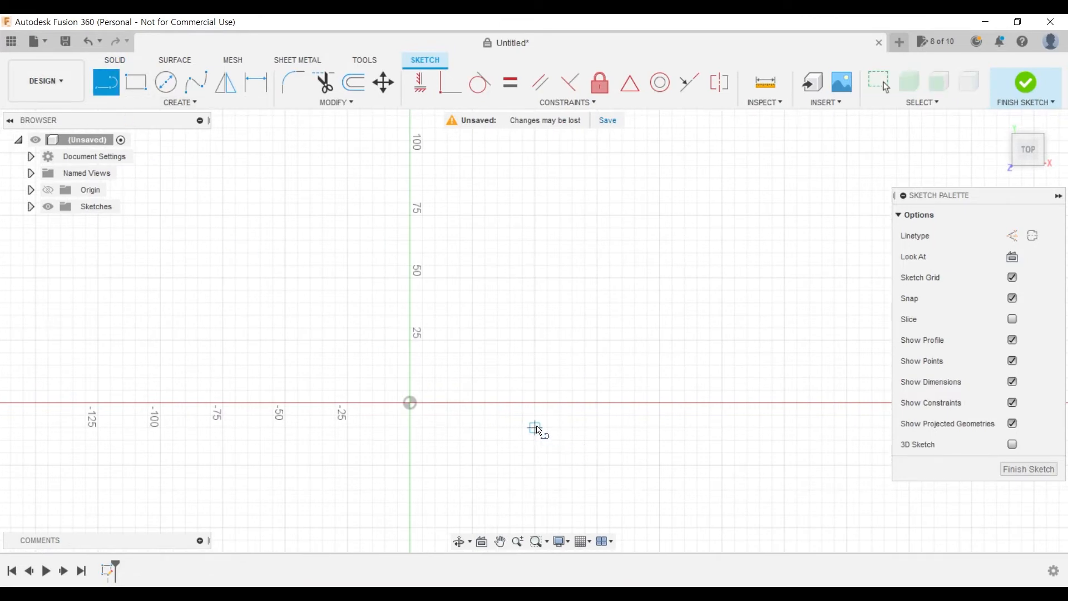
pyautogui.click(535, 402)
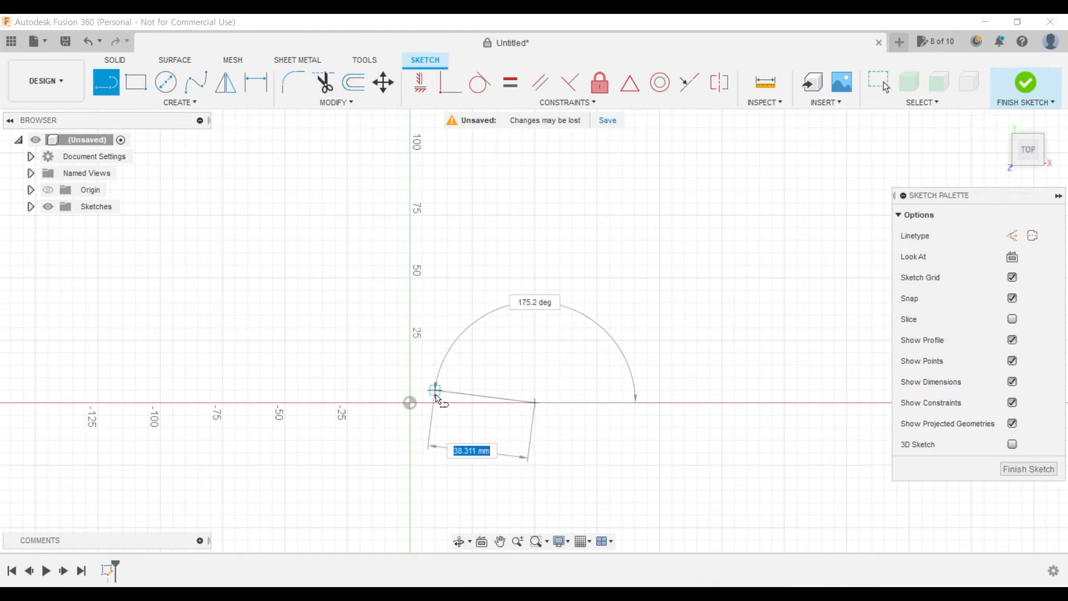
pyautogui.click(410, 402)
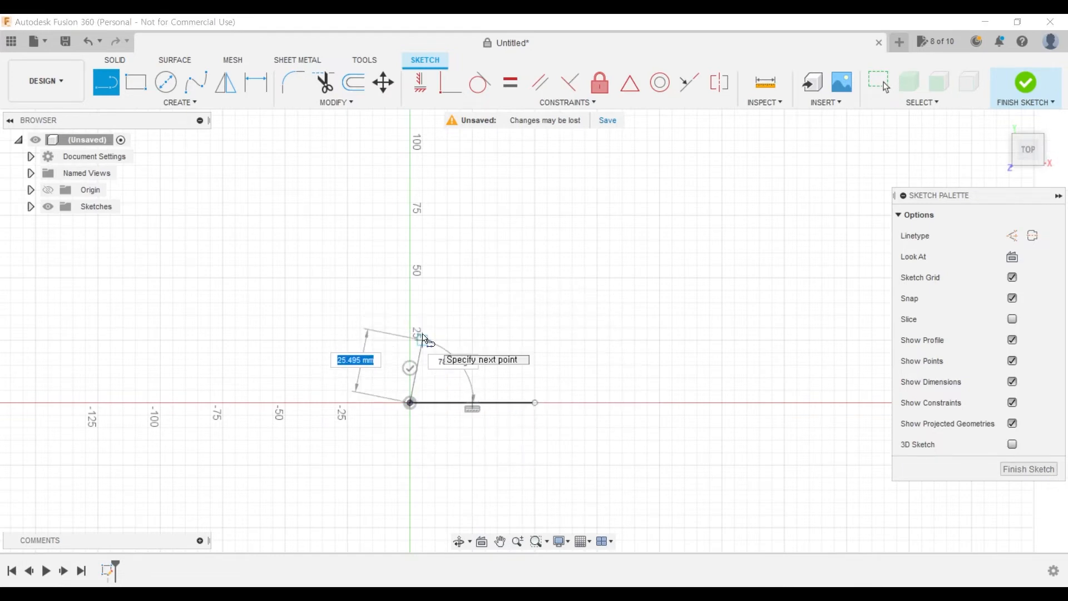
pyautogui.click(421, 339)
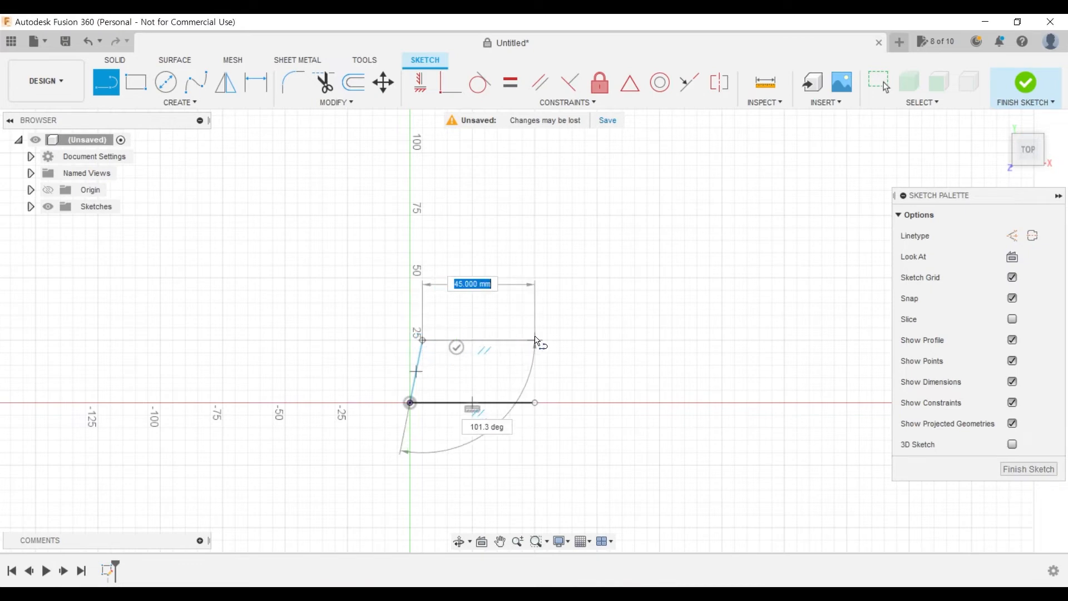
pyautogui.click(535, 340)
pyautogui.press('Escape')
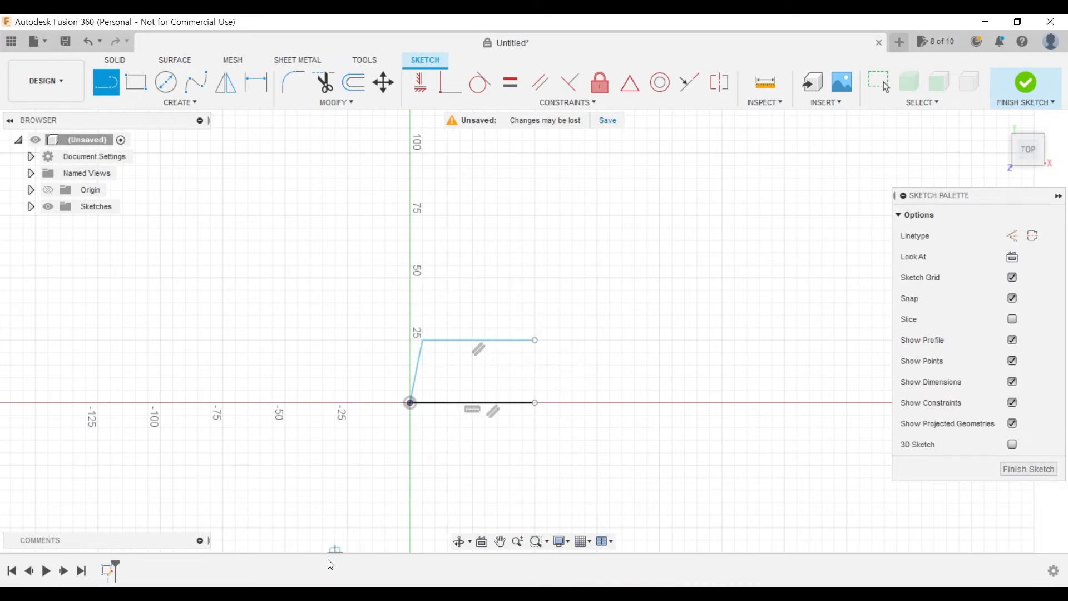
# - Check the page 3 drawing in Acrobat, return to Fusion 360 and dimension the horizontal base at 60 mm
pyautogui.hotkey('alt', 'Tab')
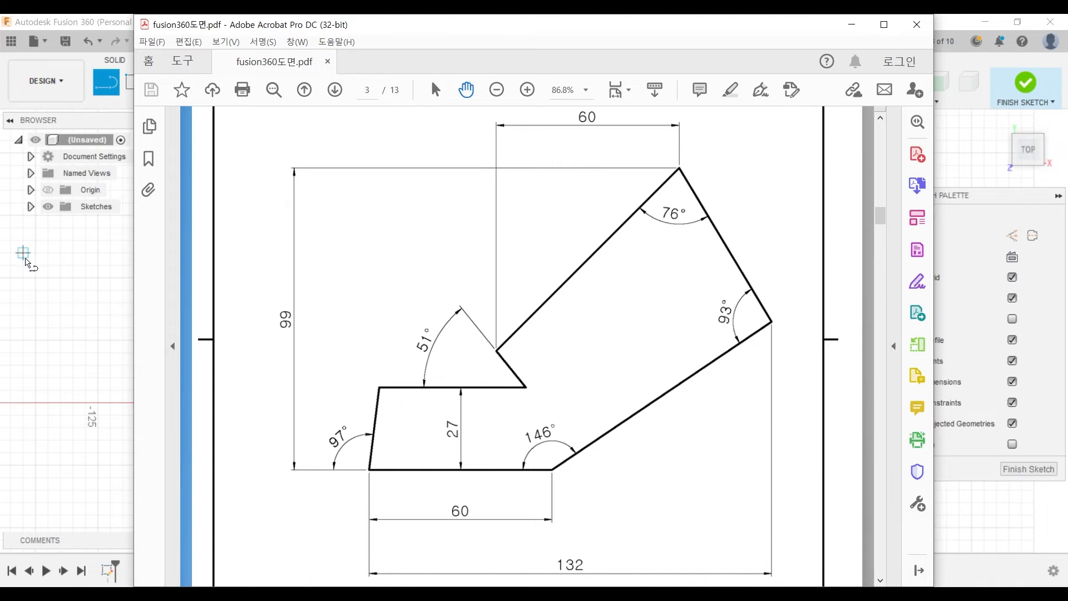
pyautogui.click(85, 21)
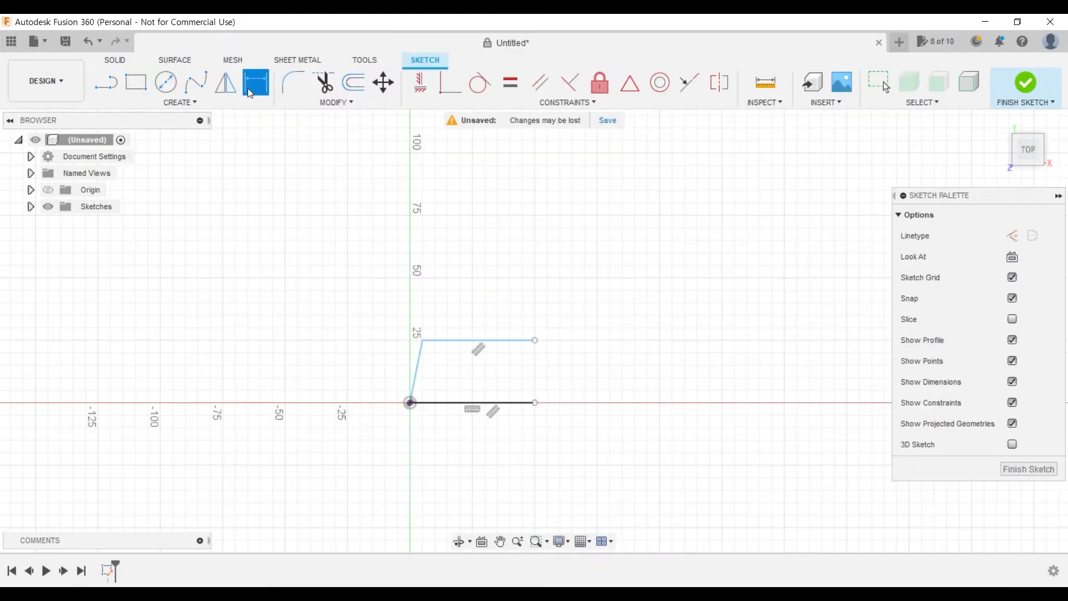
pyautogui.click(491, 406)
pyautogui.click(491, 443)
pyautogui.write('60')
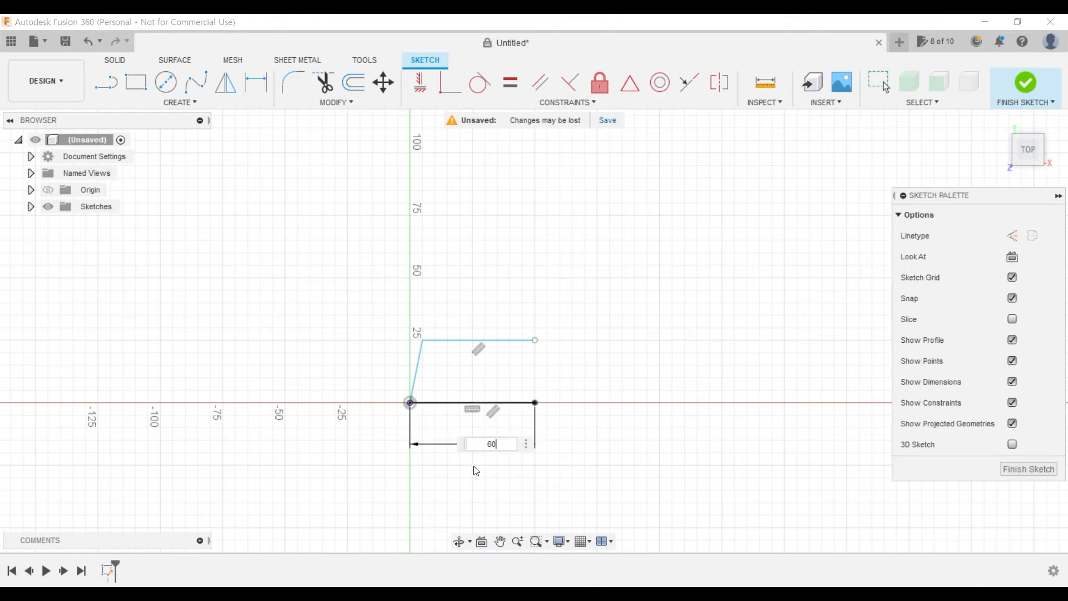
pyautogui.press('Return')
# - Dimension the distance between the base and the parallel upper edge at 27 mm
pyautogui.scroll(3, 425, 375)
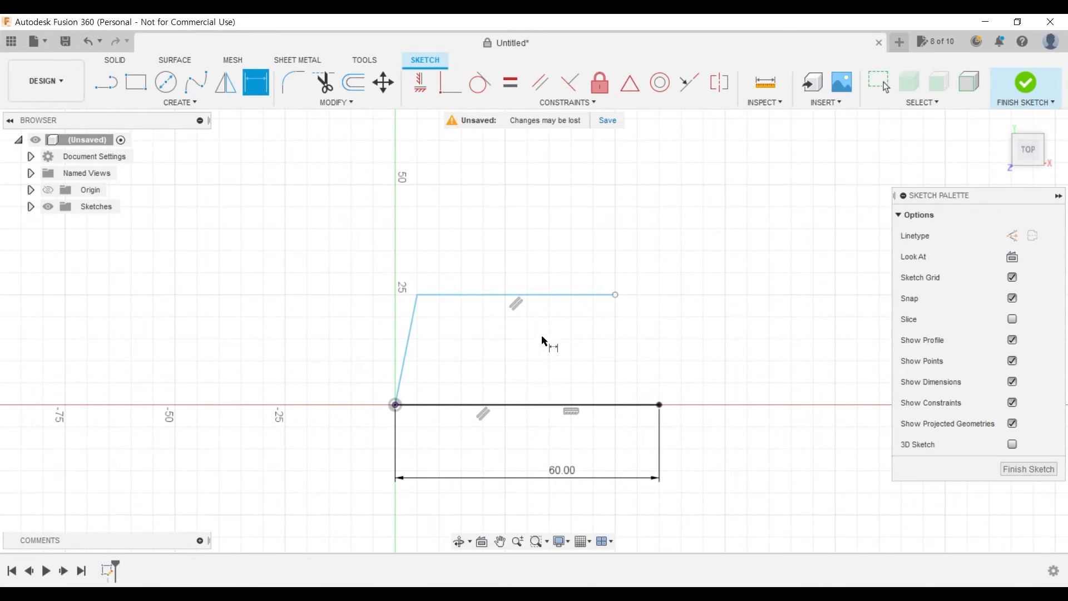
pyautogui.click(555, 297)
pyautogui.click(543, 405)
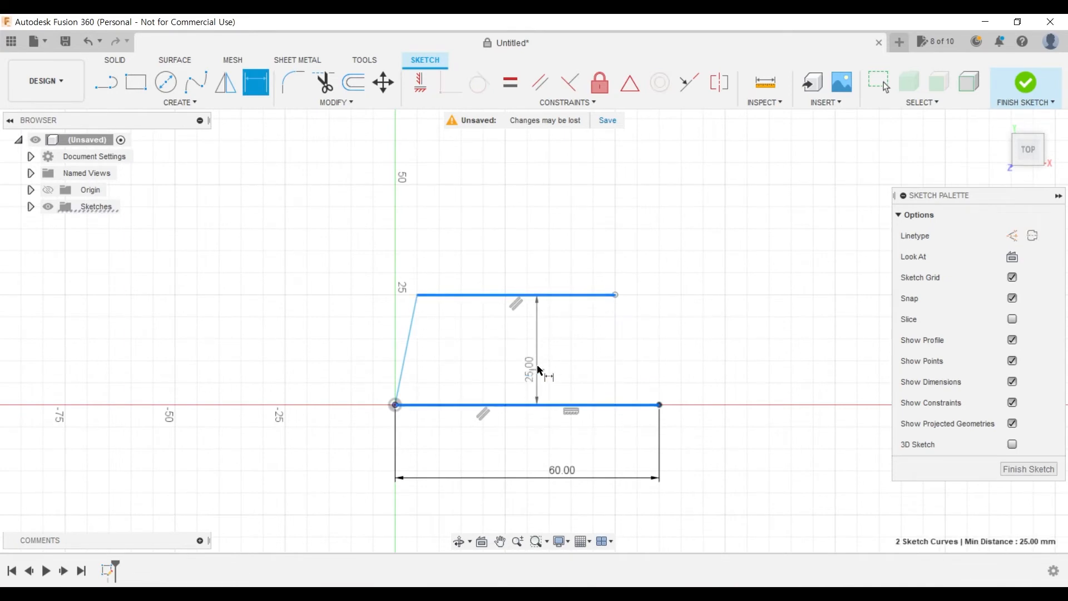
pyautogui.click(531, 359)
pyautogui.write('27')
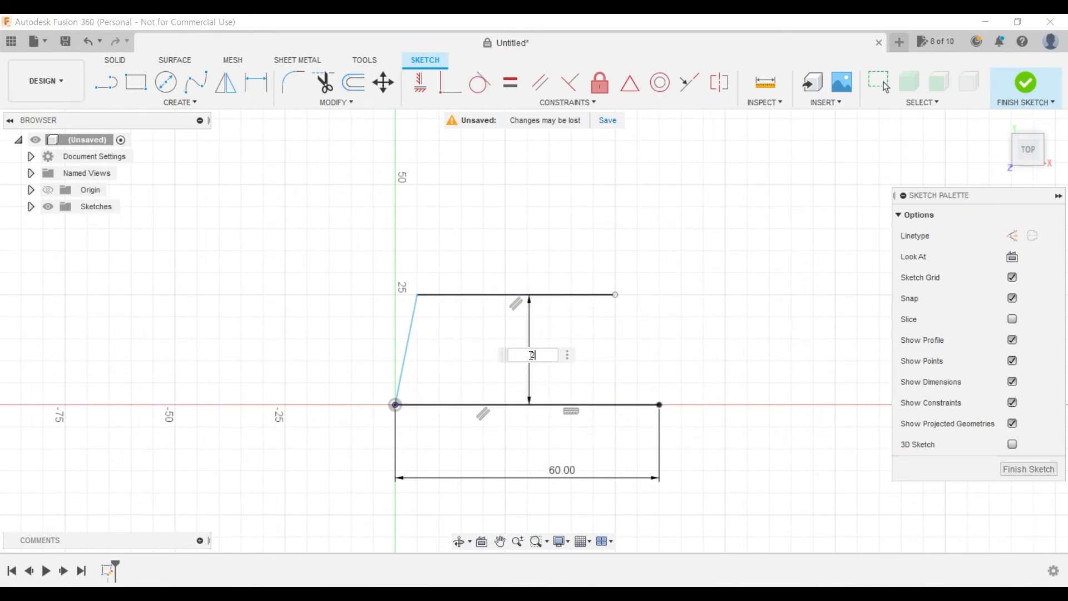
pyautogui.press('Return')
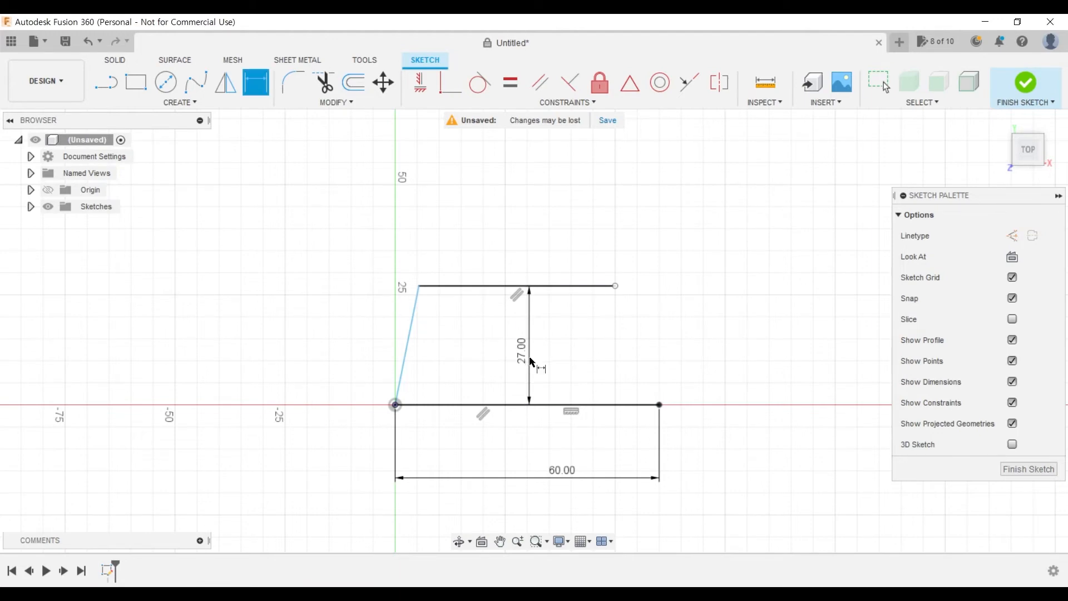
# - Dimension the outer angle between the slanted edge and the base at 97°
pyautogui.click(413, 352)
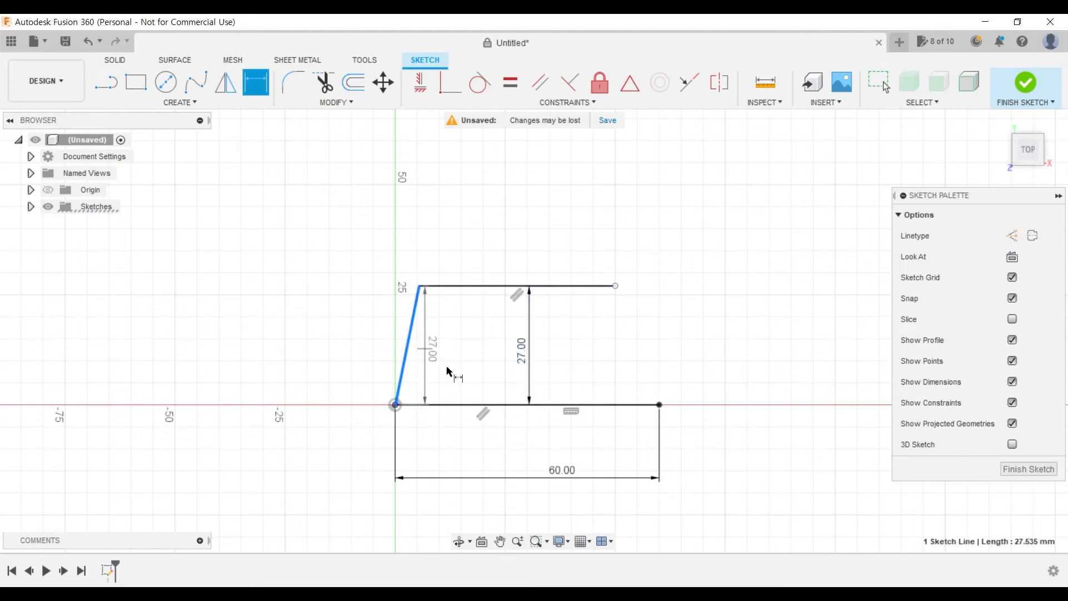
pyautogui.click(469, 405)
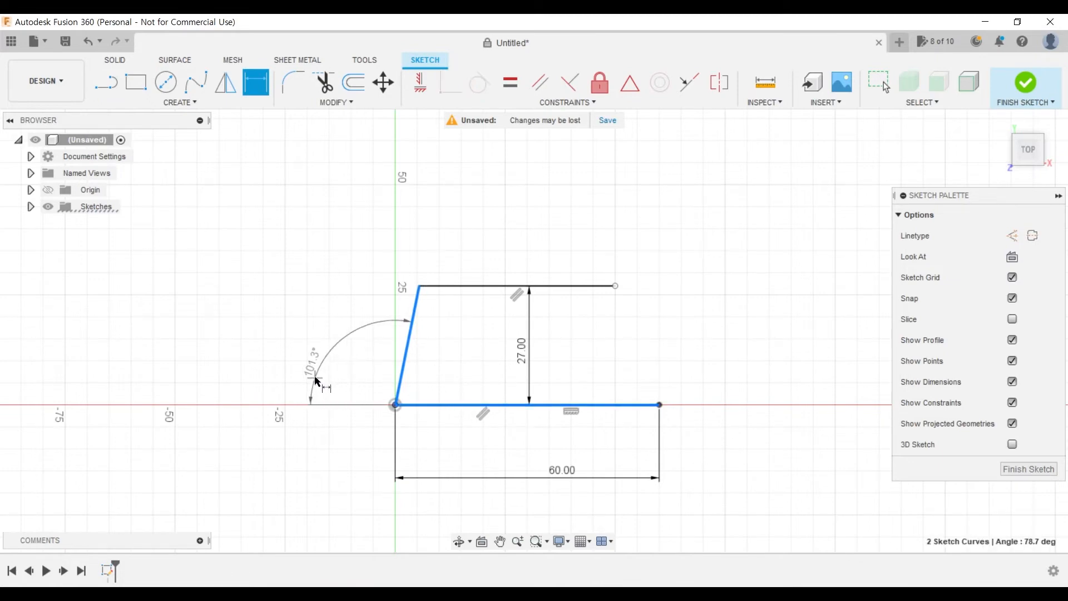
pyautogui.click(333, 362)
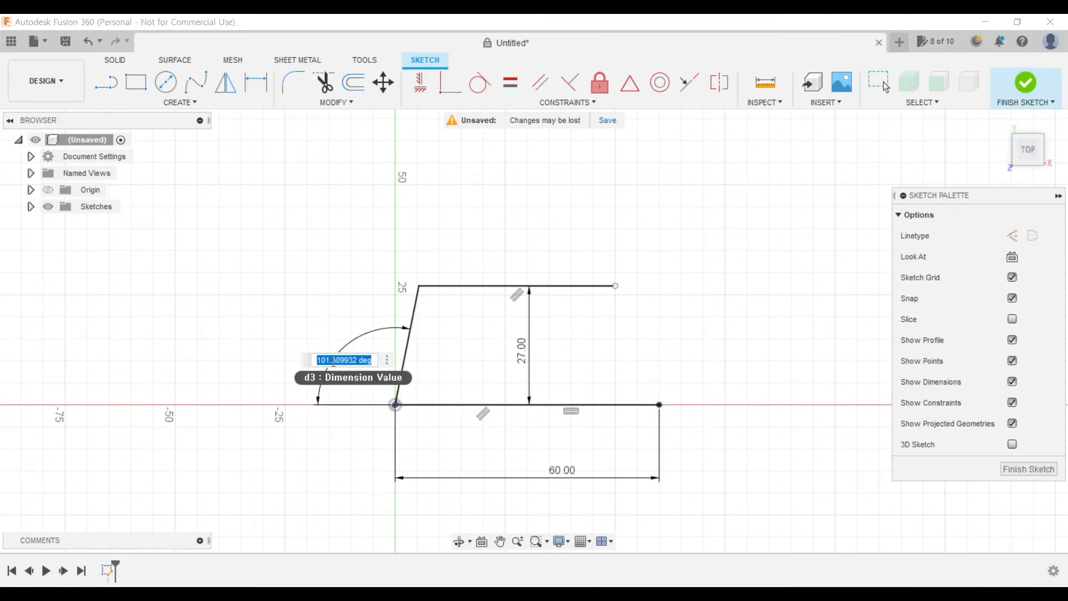
pyautogui.write('97')
pyautogui.press('Return')
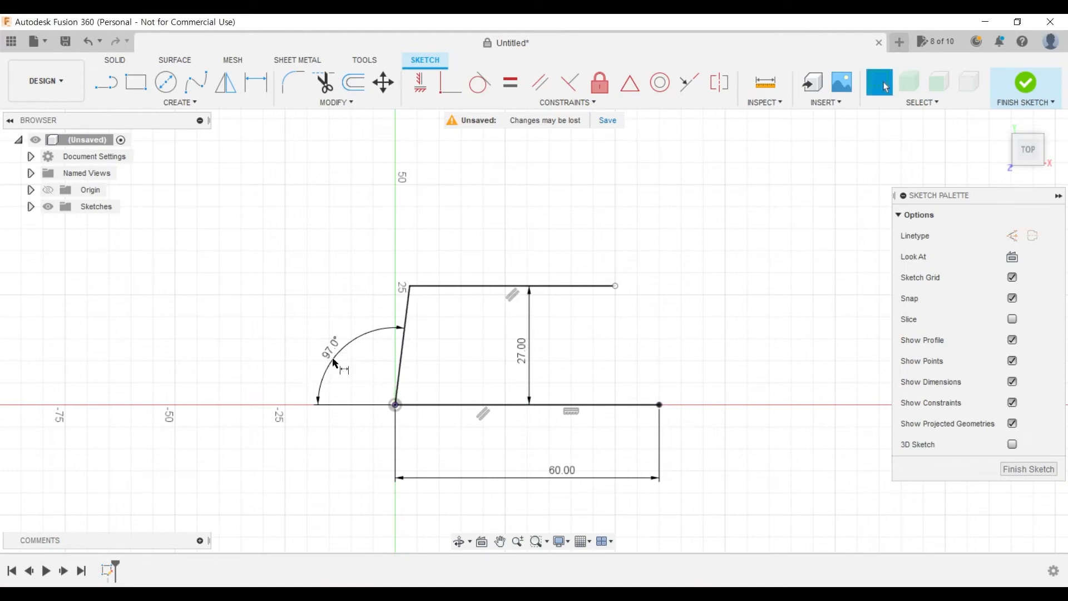
# - Draw connected lines of about 22.5, 80, 53 and 84 mm from the upper edge's open end to the base's free end, closing the profile
pyautogui.moveTo(758, 430)
pyautogui.mouseDown(button='middle')
pyautogui.moveTo(607, 466)
pyautogui.moveTo(529, 422)
pyautogui.moveTo(524, 483)
pyautogui.moveTo(549, 436)
pyautogui.moveTo(545, 453)
pyautogui.mouseUp(button='middle')
pyautogui.scroll(-2, 517, 447)
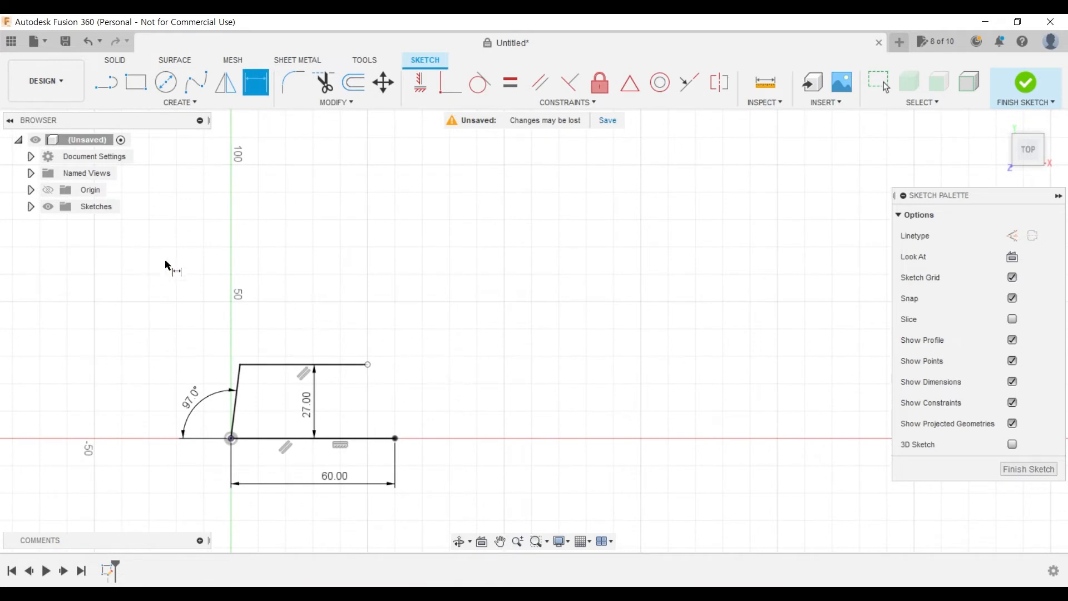
pyautogui.click(117, 85)
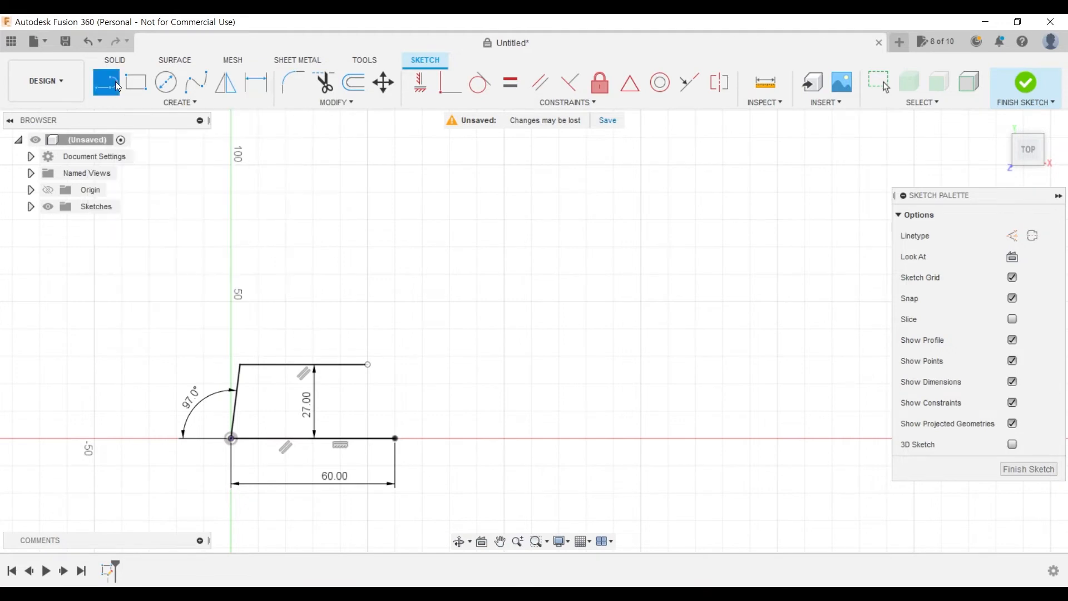
pyautogui.click(368, 365)
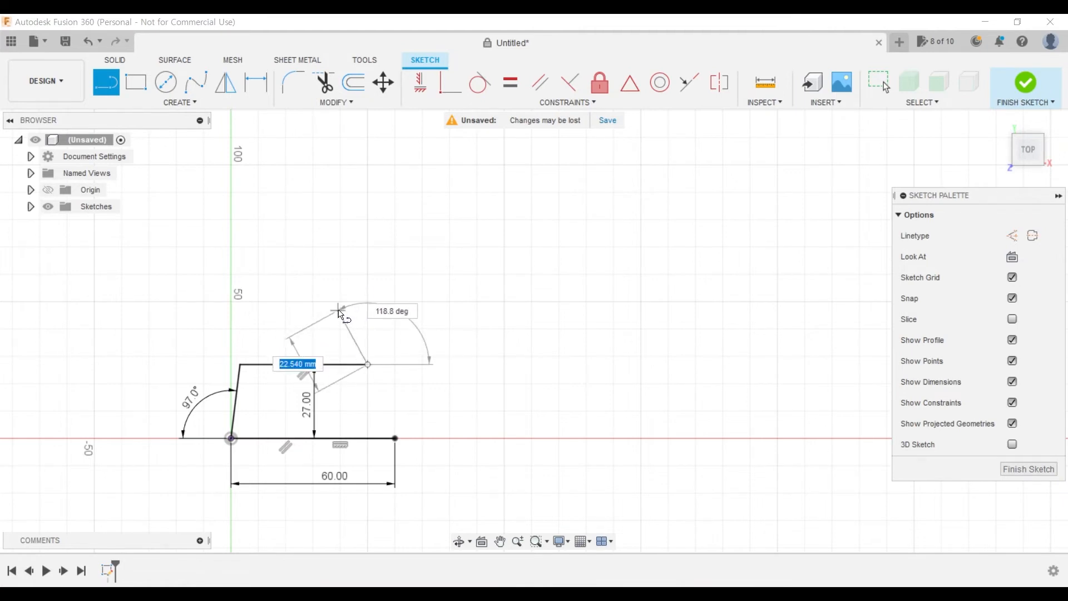
pyautogui.click(338, 310)
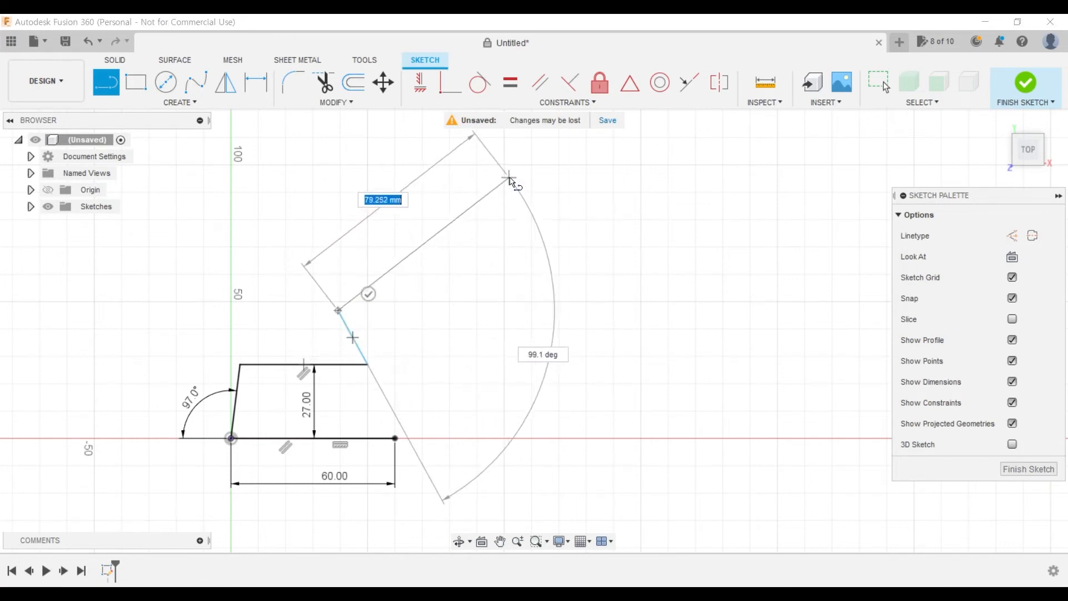
pyautogui.click(507, 173)
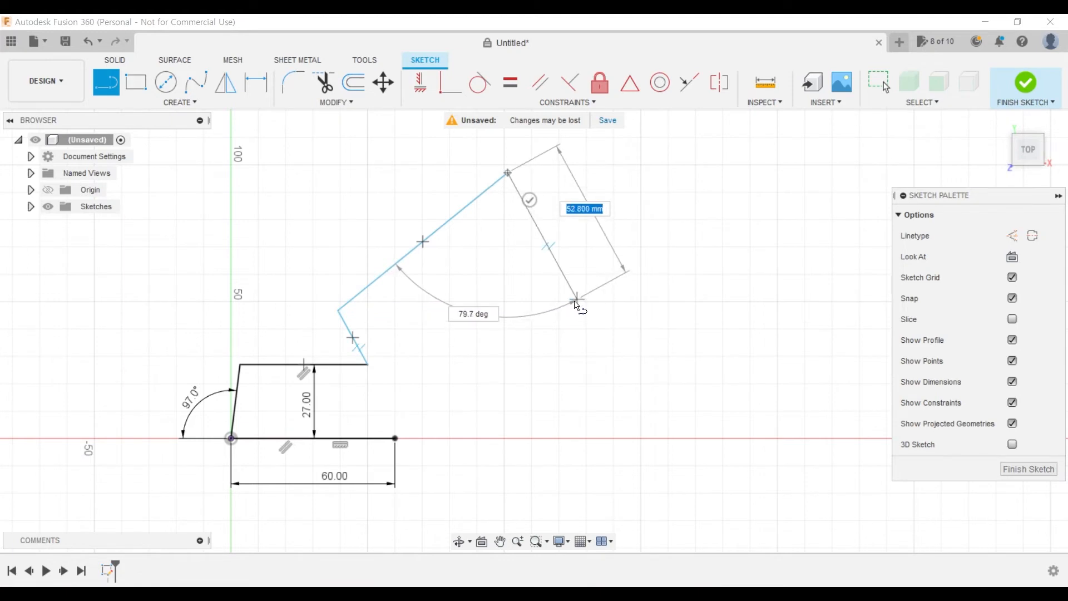
pyautogui.click(577, 301)
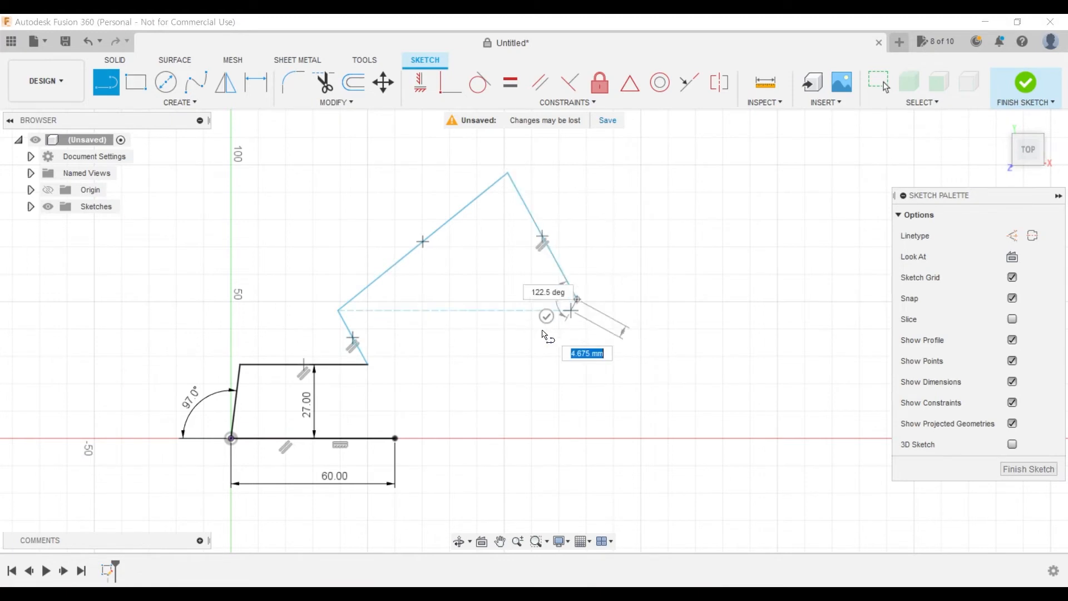
pyautogui.click(390, 441)
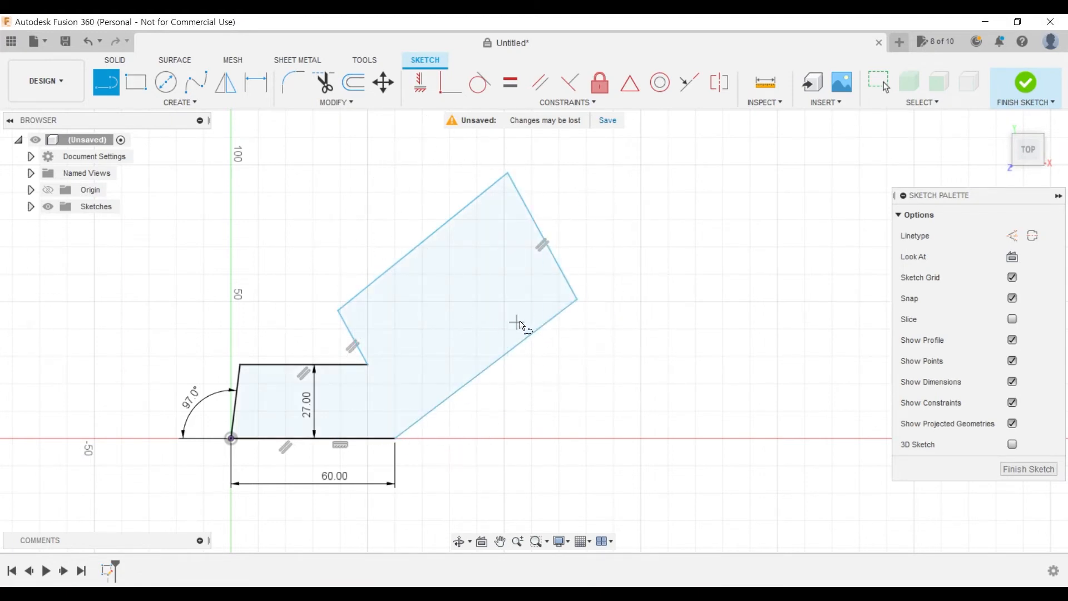
# - Try a perpendicular constraint between the long upper sloped edge and the short notch edge, and undo it
pyautogui.click(572, 89)
pyautogui.click(361, 291)
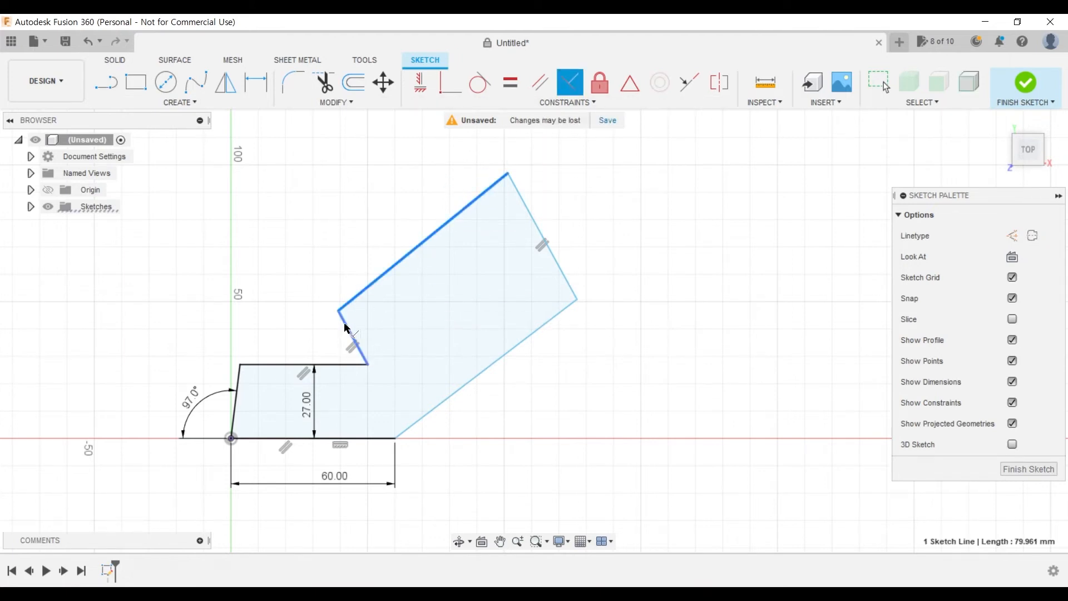
pyautogui.click(348, 339)
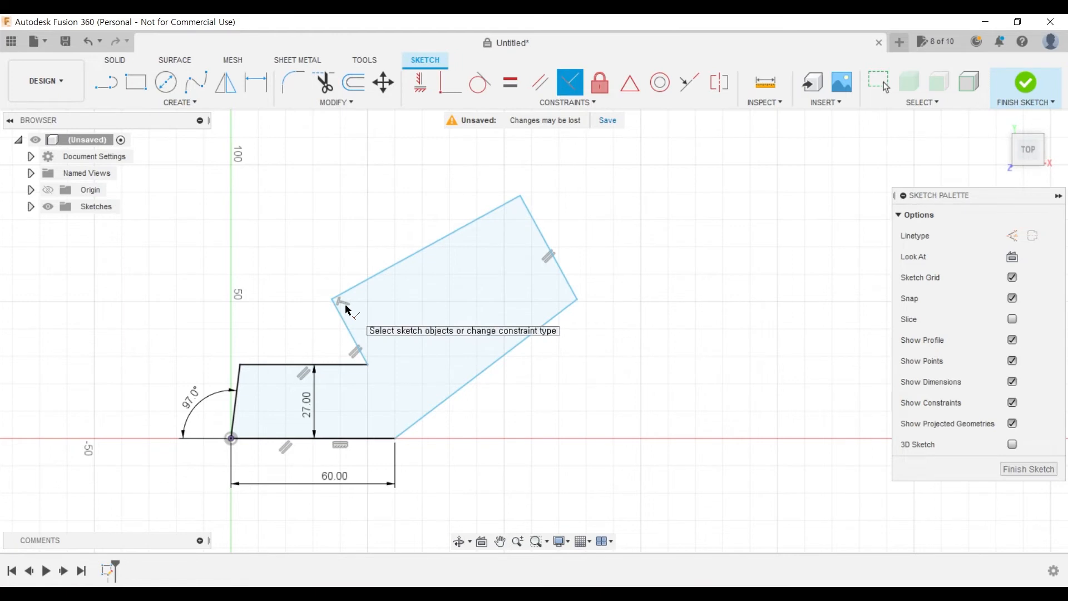
pyautogui.hotkey('ctrl', 'z')
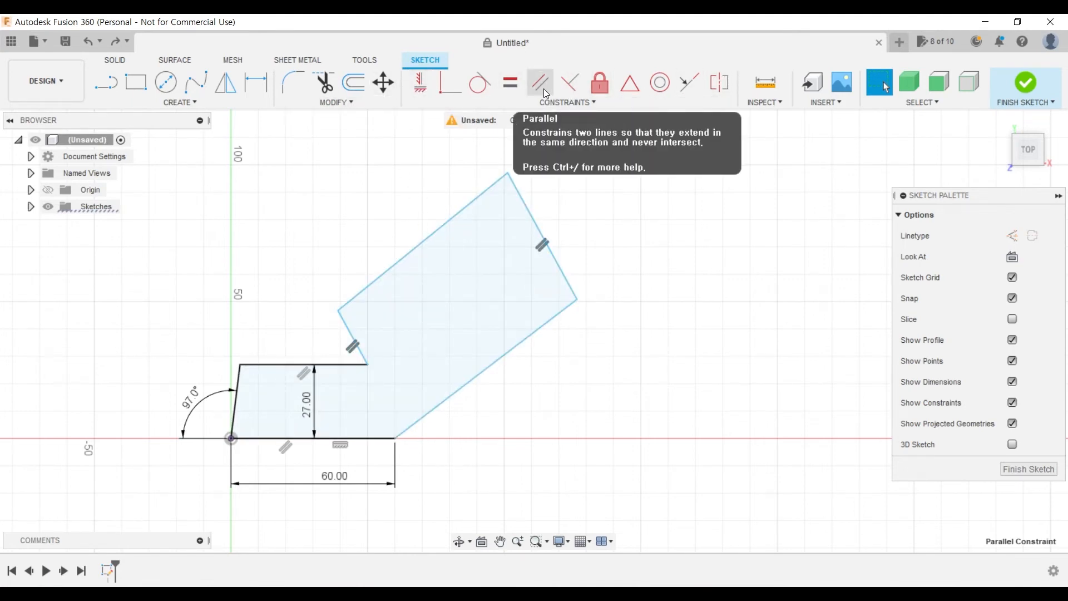
pyautogui.press('Escape')
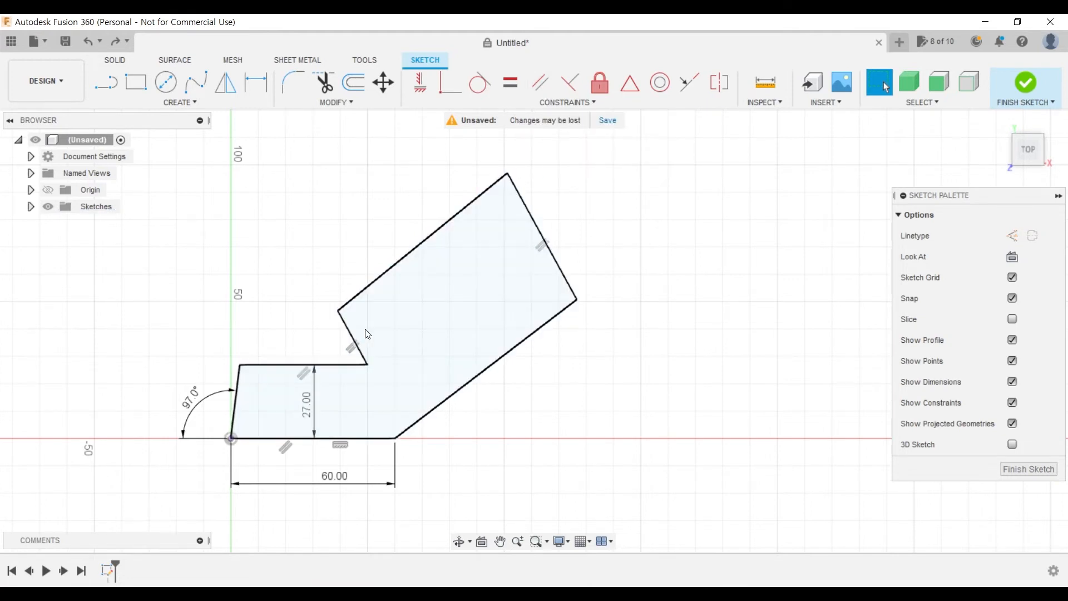
# - Delete the parallel constraint between the short notch edge and the opposite end edge of the angled arm
pyautogui.click(348, 329)
pyautogui.click(536, 220)
pyautogui.click(568, 224)
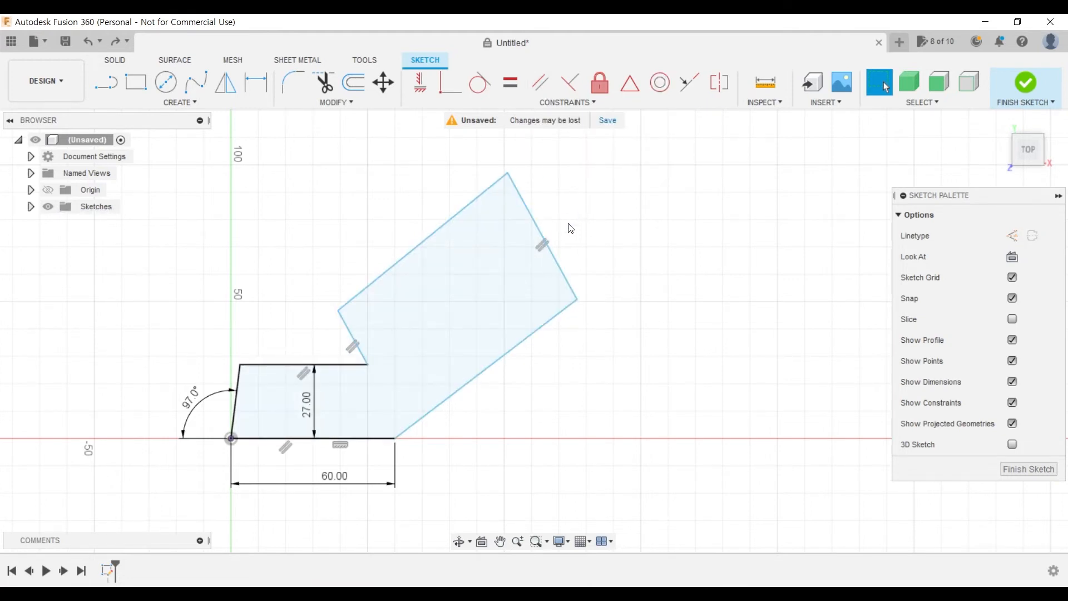
pyautogui.click(544, 246)
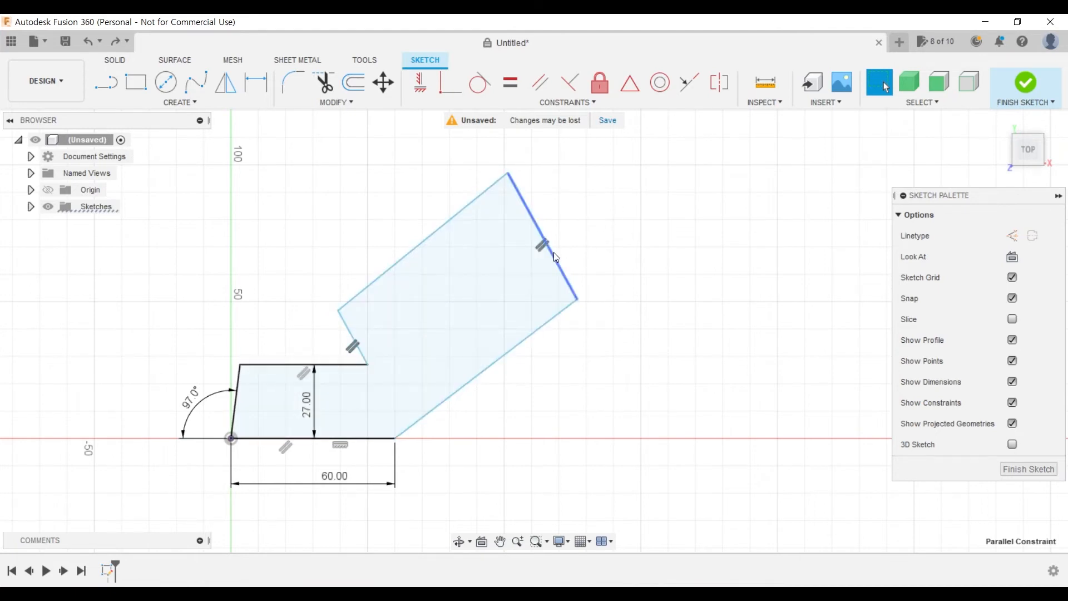
pyautogui.click(604, 240)
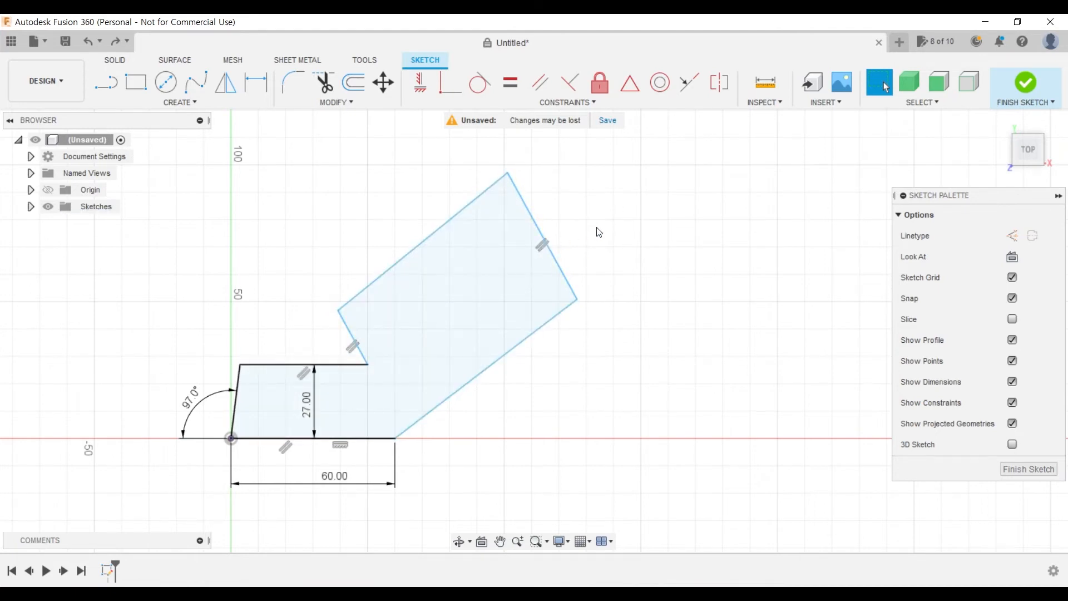
pyautogui.click(541, 251)
pyautogui.click(638, 255)
pyautogui.click(541, 251)
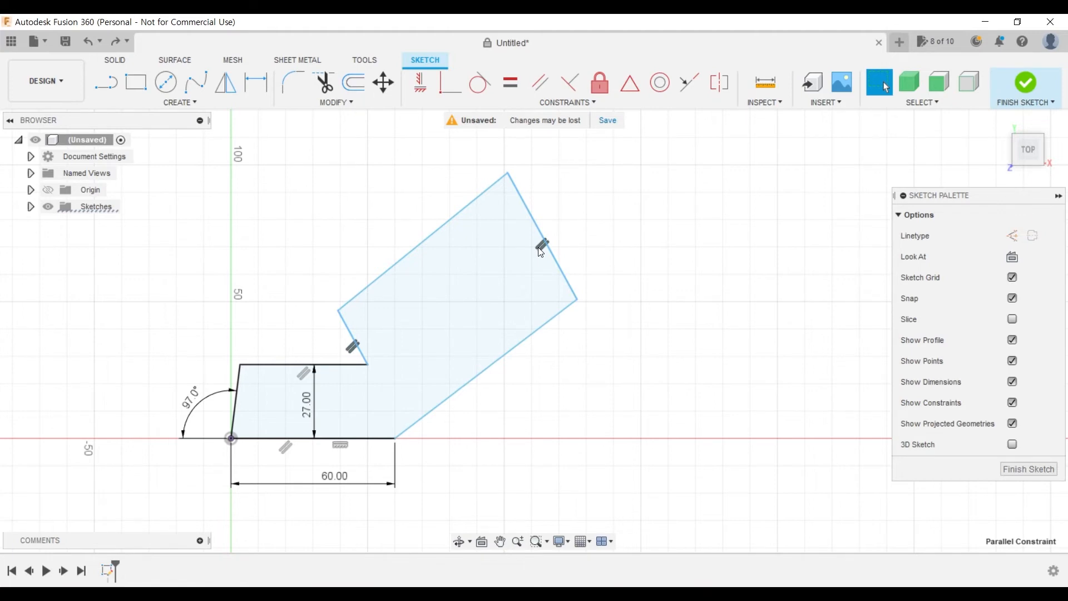
pyautogui.press('Delete')
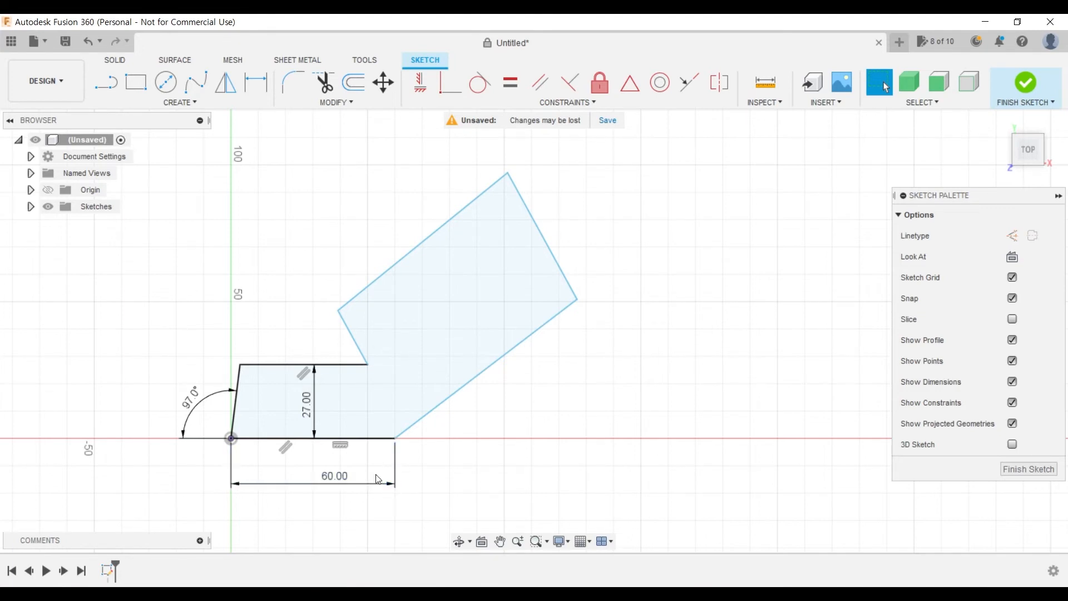
# - Dimension the inner angle between the base and the long lower sloped edge at 146°
pyautogui.press('d')
pyautogui.click(382, 438)
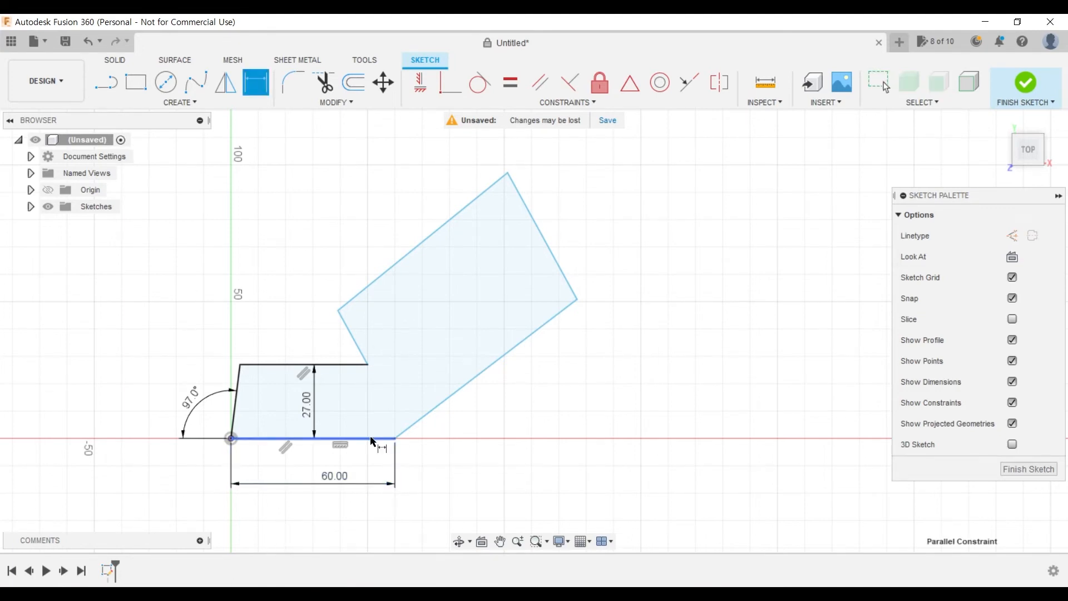
pyautogui.click(441, 407)
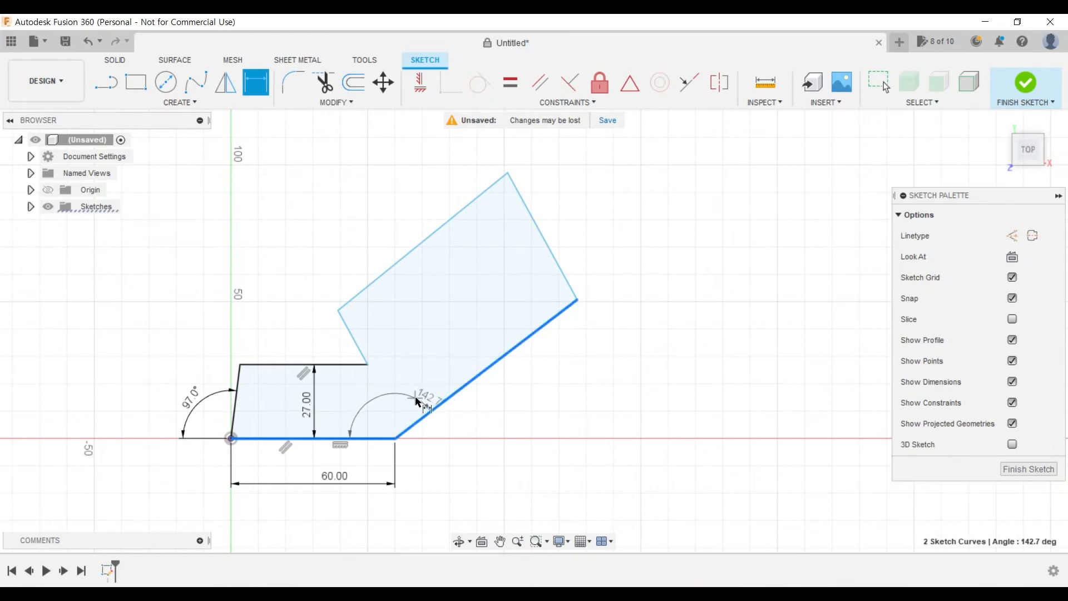
pyautogui.click(392, 412)
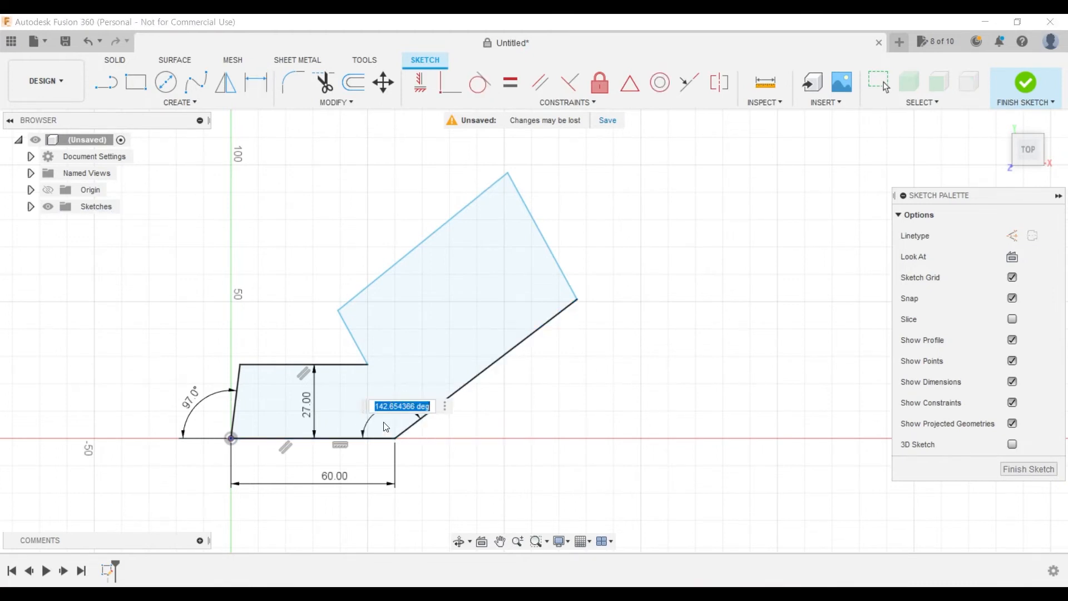
pyautogui.write('146')
pyautogui.press('Return')
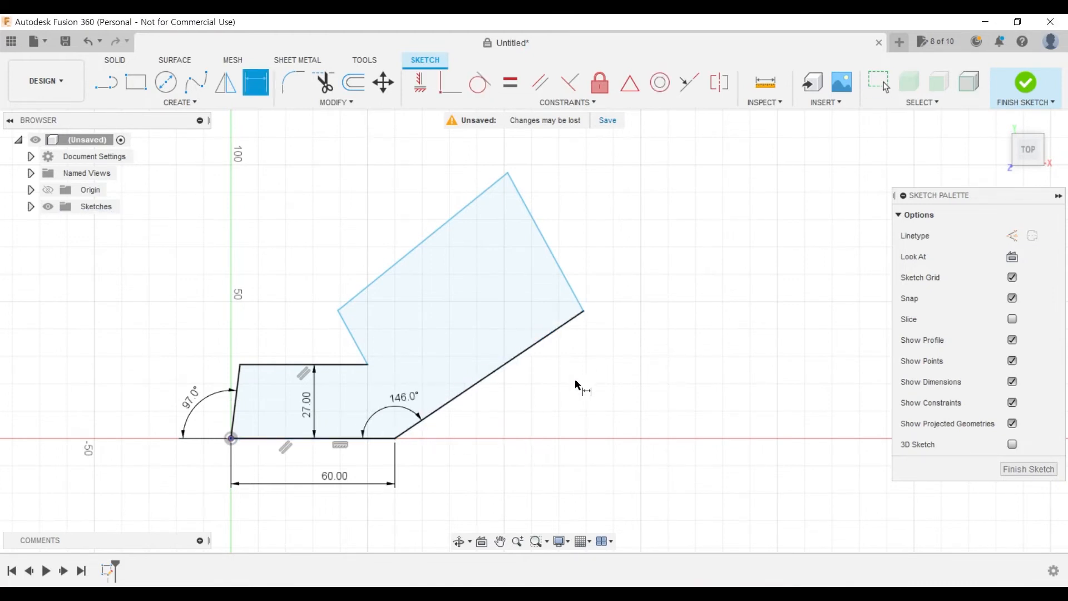
# - Check the drawing in Acrobat again and dimension the angle between the lower sloped edge and the arm's end edge at 93°
pyautogui.hotkey('alt', 'Tab')
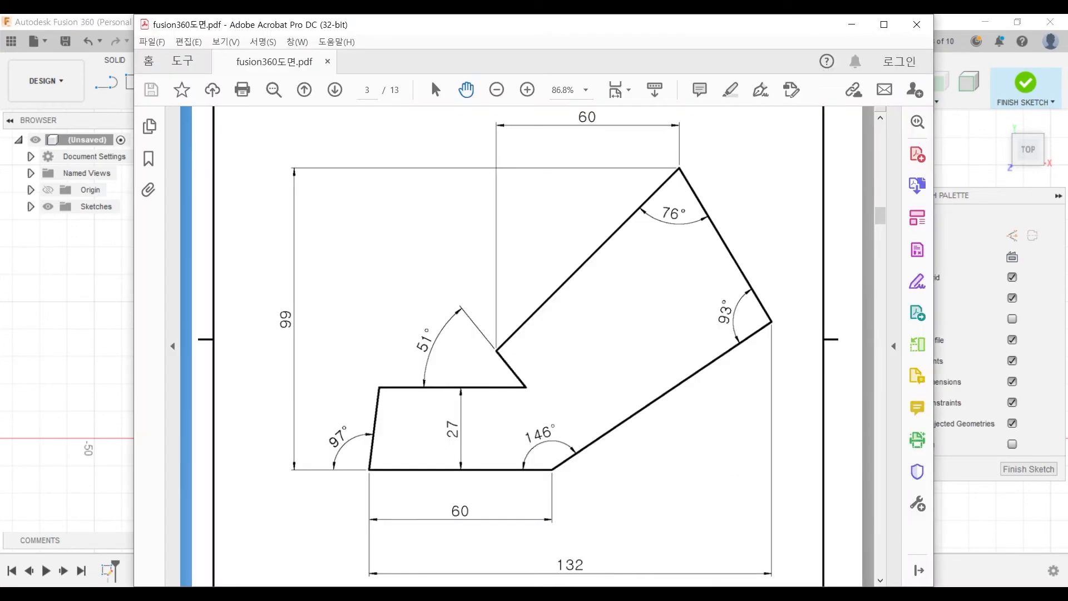
pyautogui.hotkey('alt', 'Tab')
pyautogui.click(559, 328)
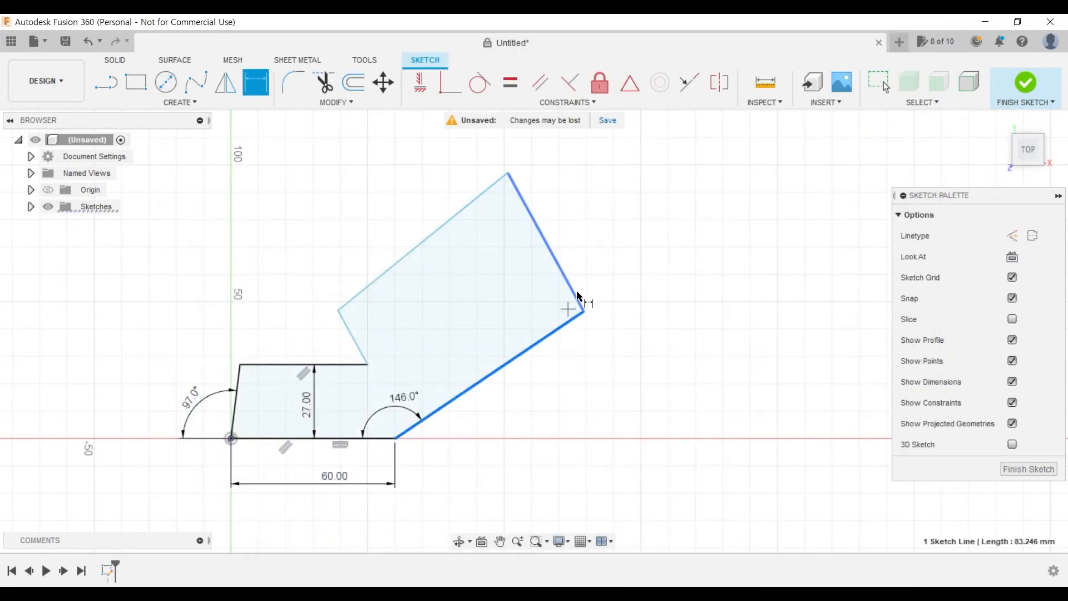
pyautogui.click(573, 298)
pyautogui.click(523, 328)
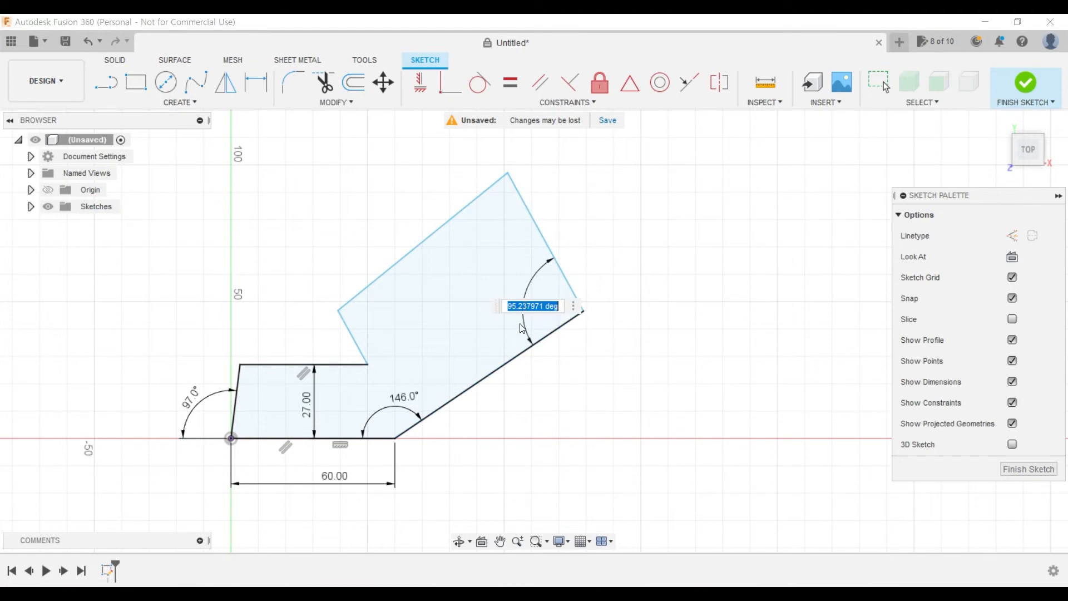
pyautogui.write('93')
pyautogui.press('Return')
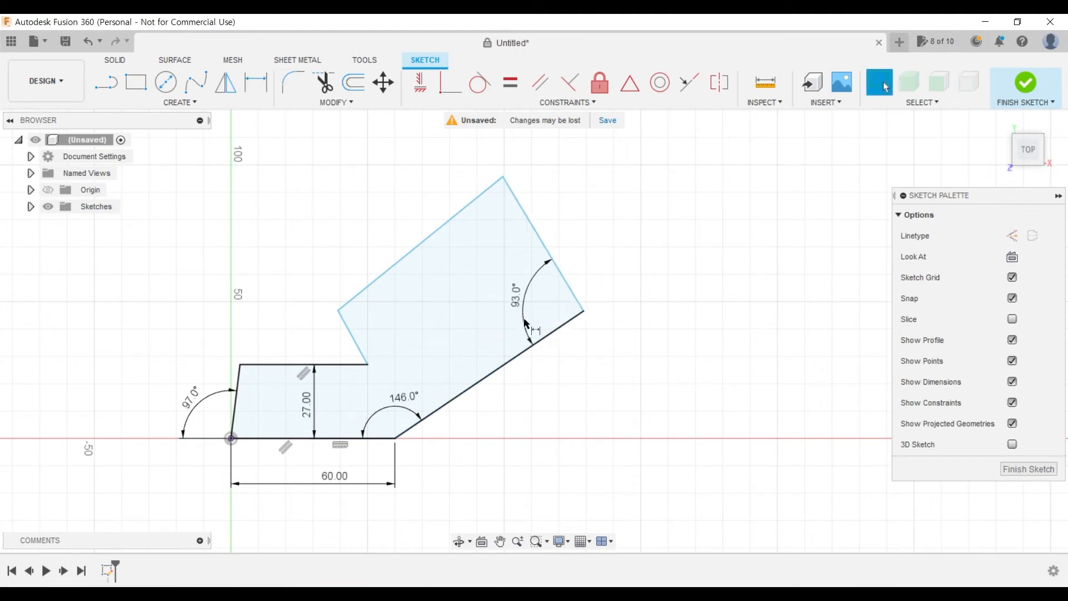
# - Dimension the angle between the arm's end edge and its long upper sloped edge at 76°
pyautogui.click(516, 200)
pyautogui.click(473, 201)
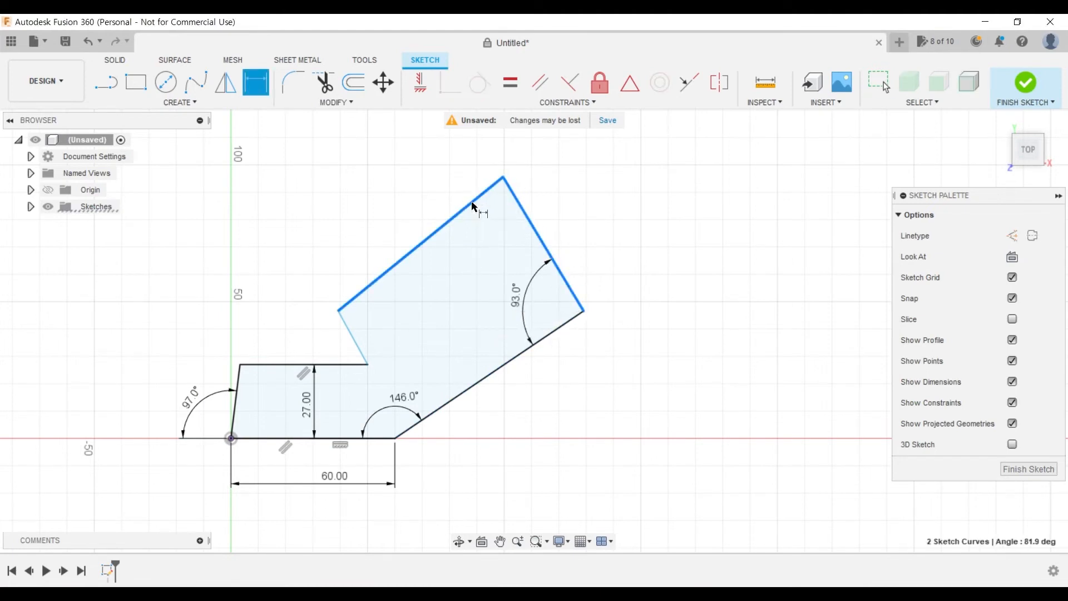
pyautogui.click(507, 243)
pyautogui.write('76')
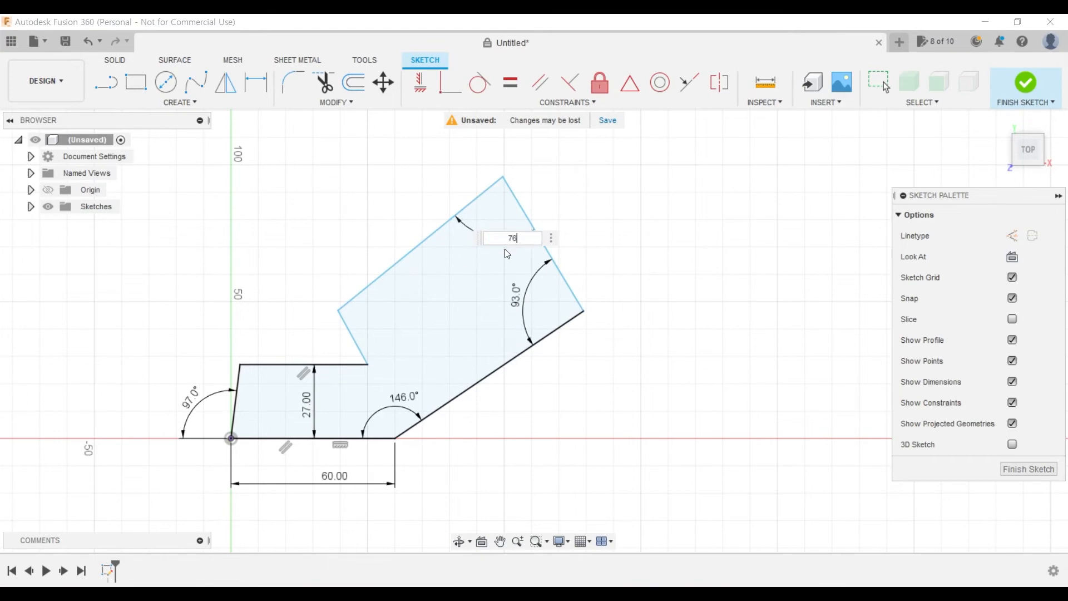
pyautogui.press('Return')
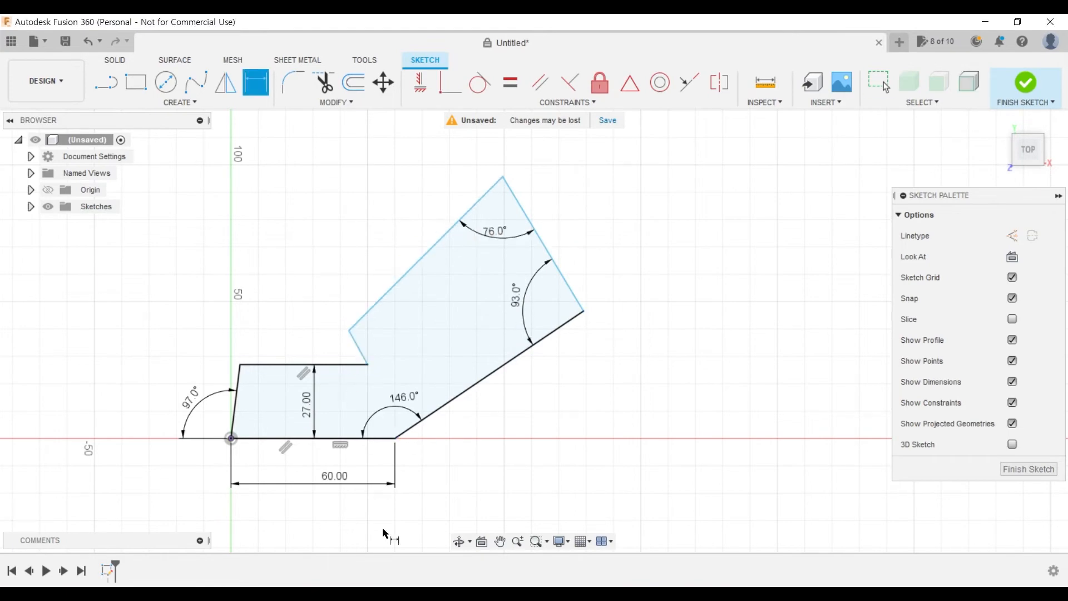
# - Check the PDF drawing and dimension the angle between the short notch edge and the horizontal upper edge of the base at 51°
pyautogui.click(268, 596)
pyautogui.click(267, 595)
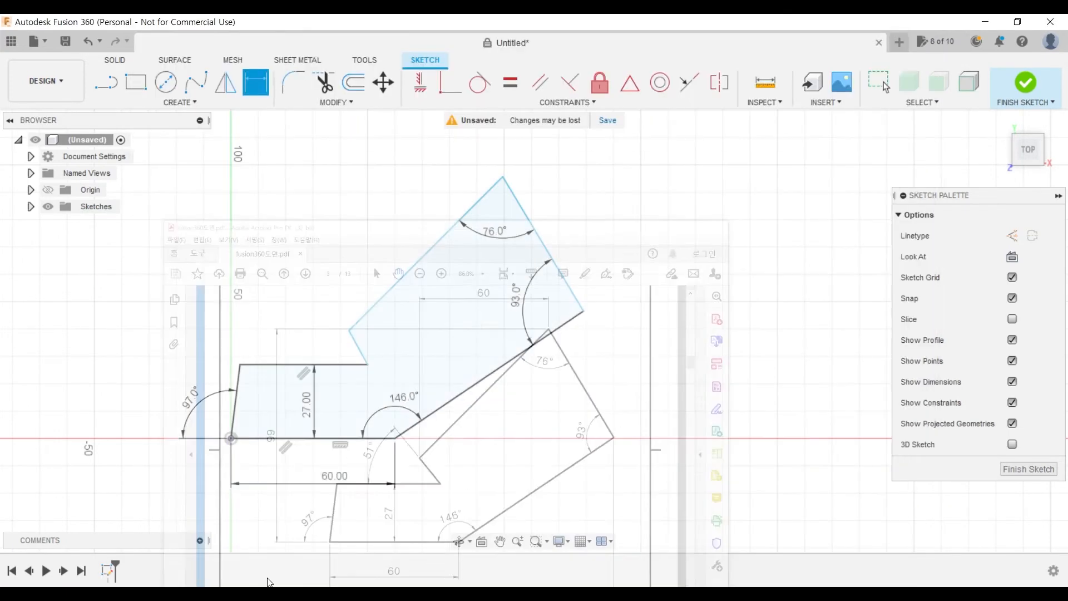
pyautogui.click(358, 352)
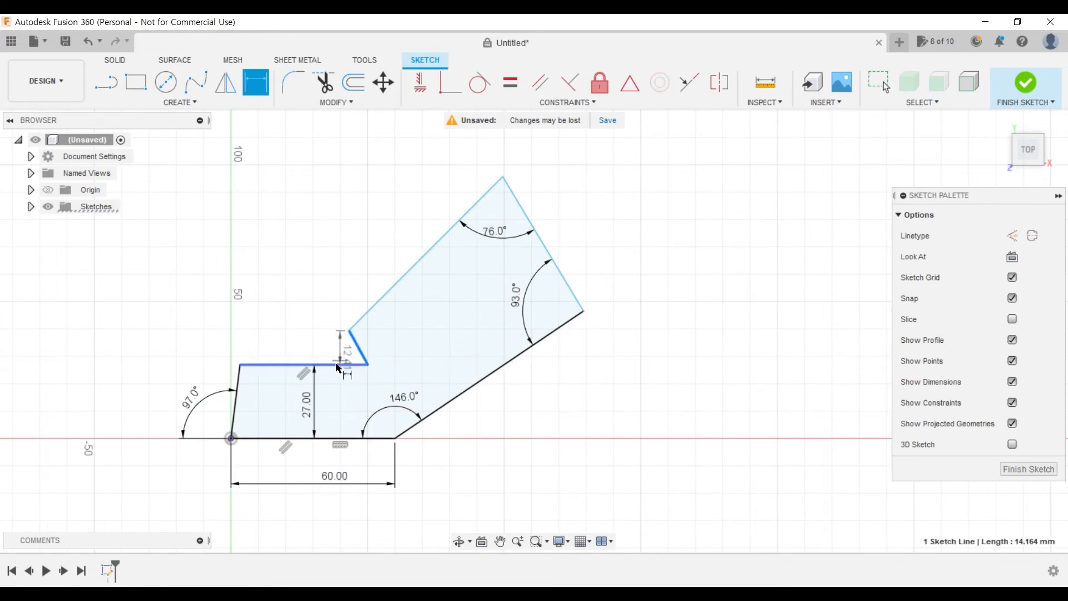
pyautogui.click(336, 365)
pyautogui.click(305, 333)
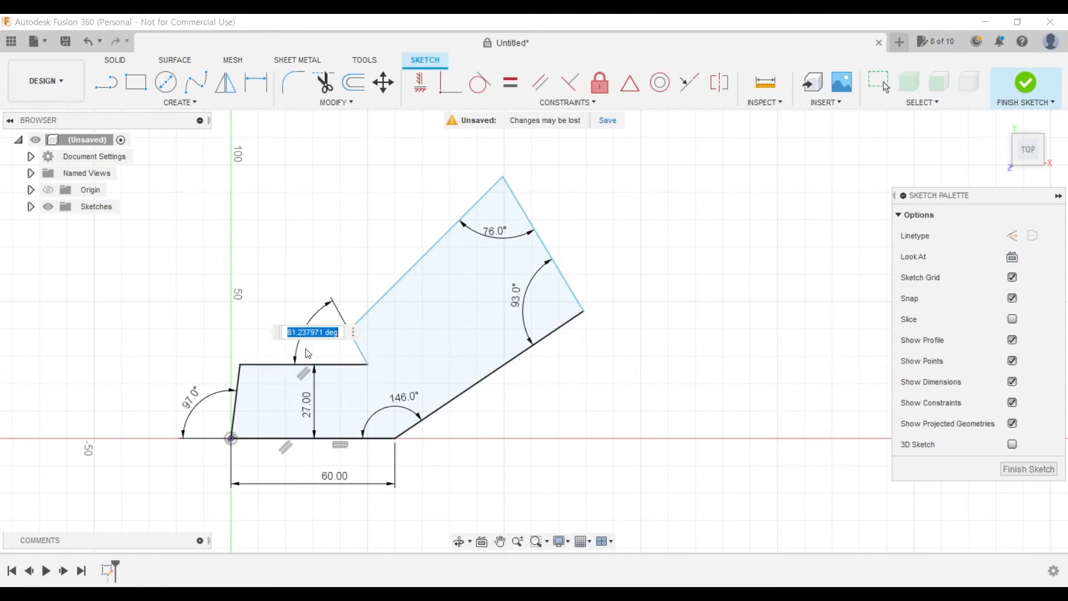
pyautogui.write('51')
pyautogui.press('Return')
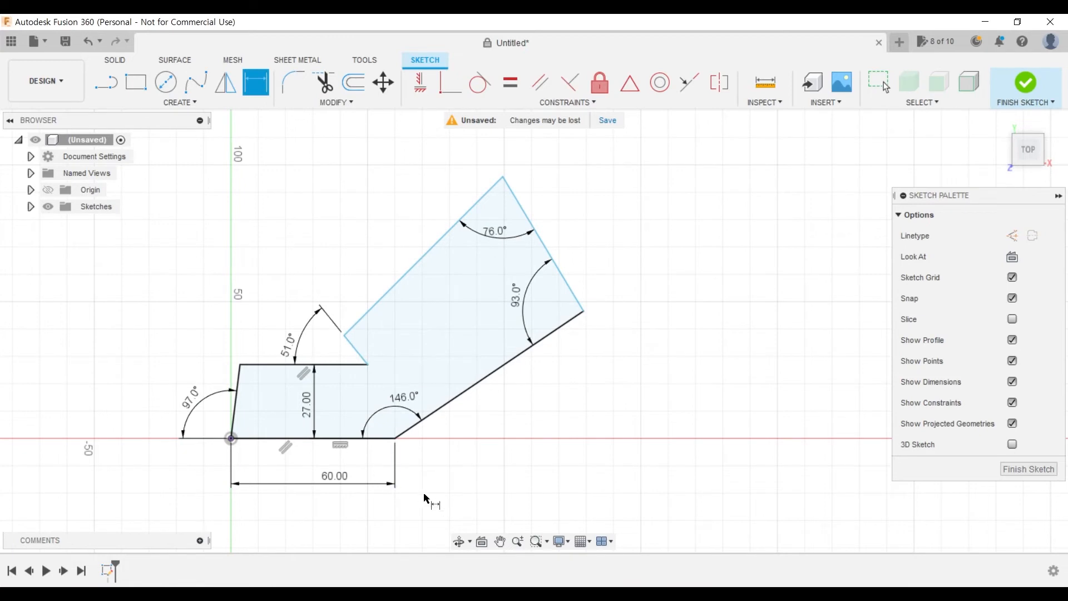
# - Consult the drawing in Acrobat and dimension the horizontal extent of the long upper sloped edge at 60 mm
pyautogui.hotkey('alt', 'Tab')
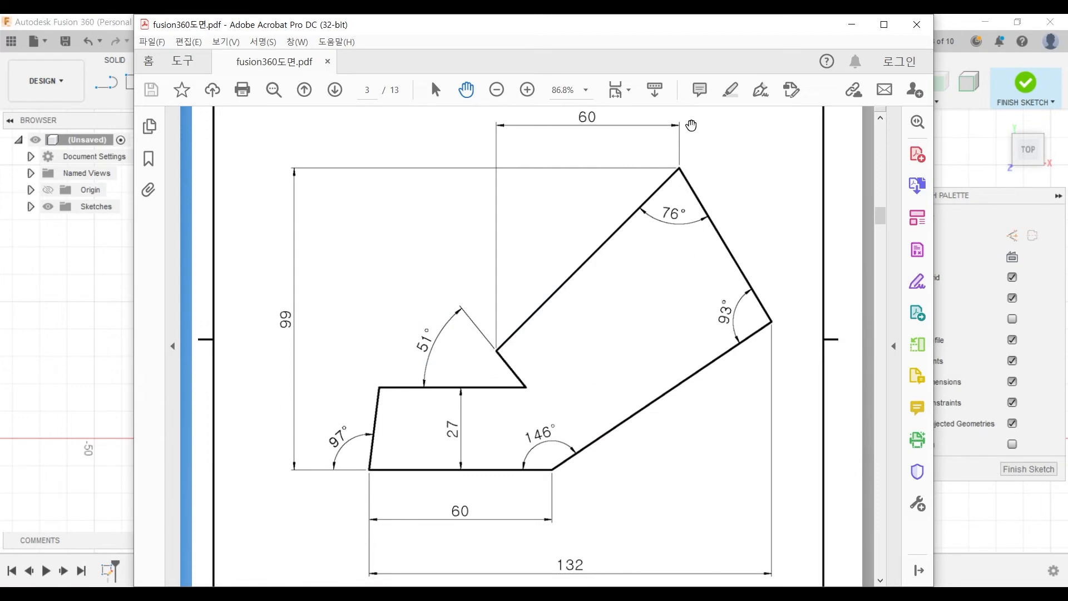
pyautogui.hotkey('alt', 'Tab')
pyautogui.moveTo(564, 406)
pyautogui.mouseDown(button='middle')
pyautogui.moveTo(625, 443)
pyautogui.moveTo(639, 440)
pyautogui.mouseUp(button='middle')
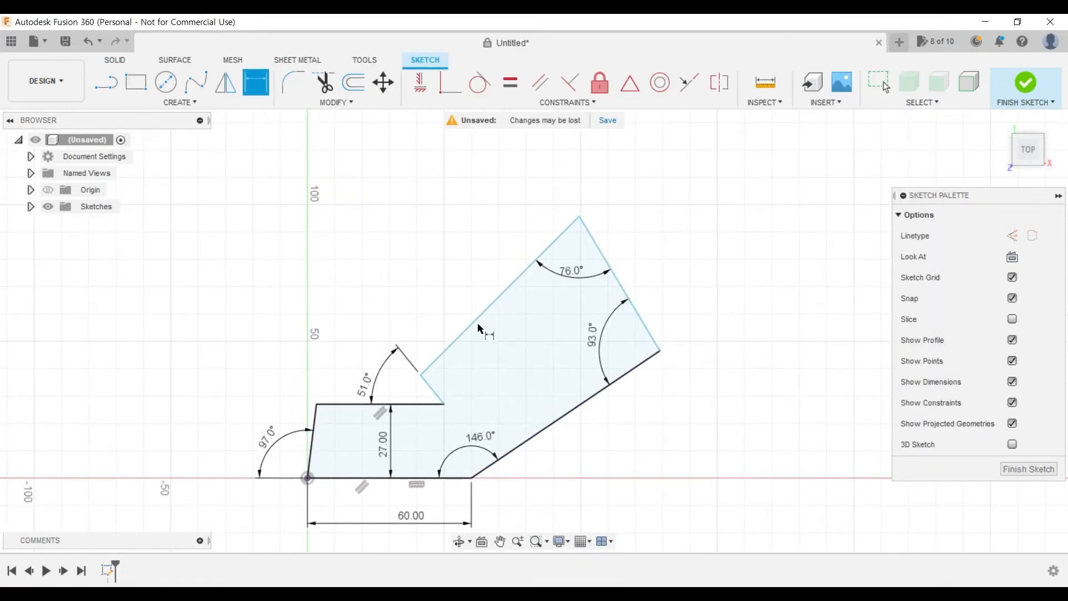
pyautogui.press('Escape')
pyautogui.click(484, 312)
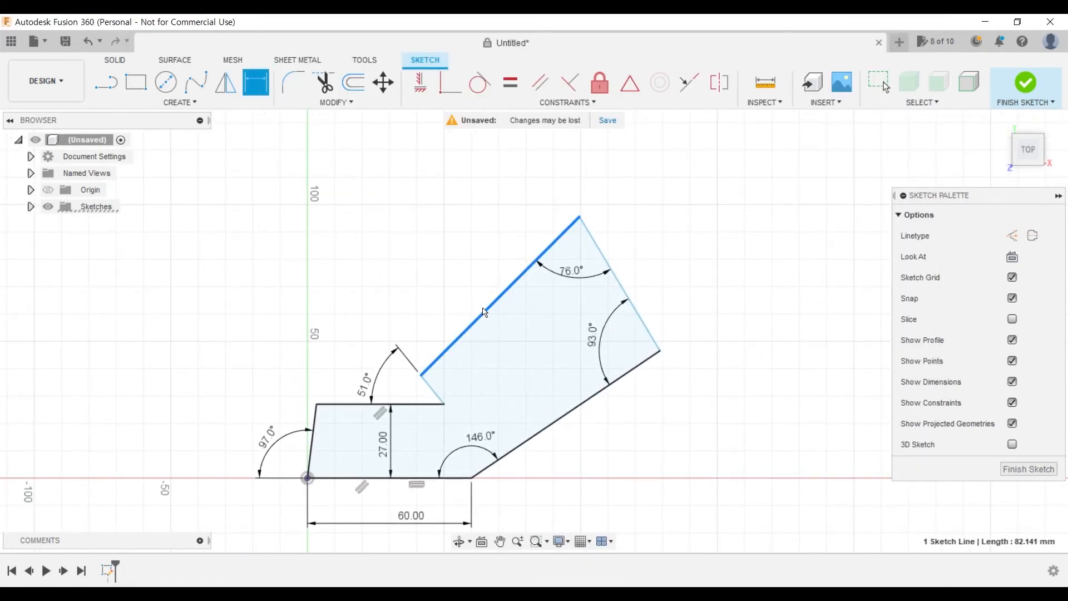
pyautogui.press('d')
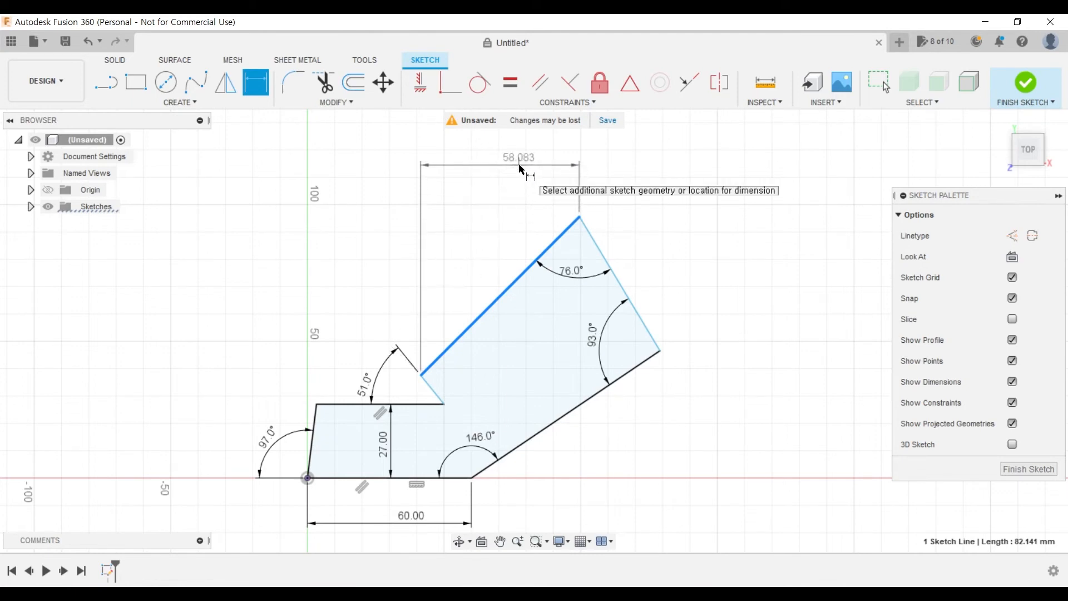
pyautogui.click(460, 161)
pyautogui.write('60')
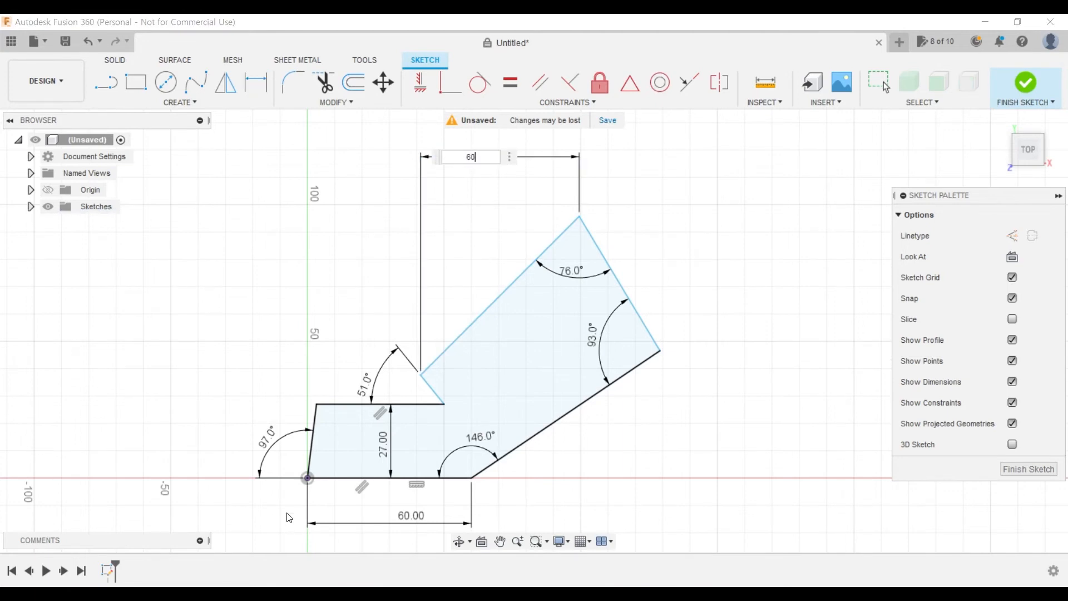
pyautogui.press('Return')
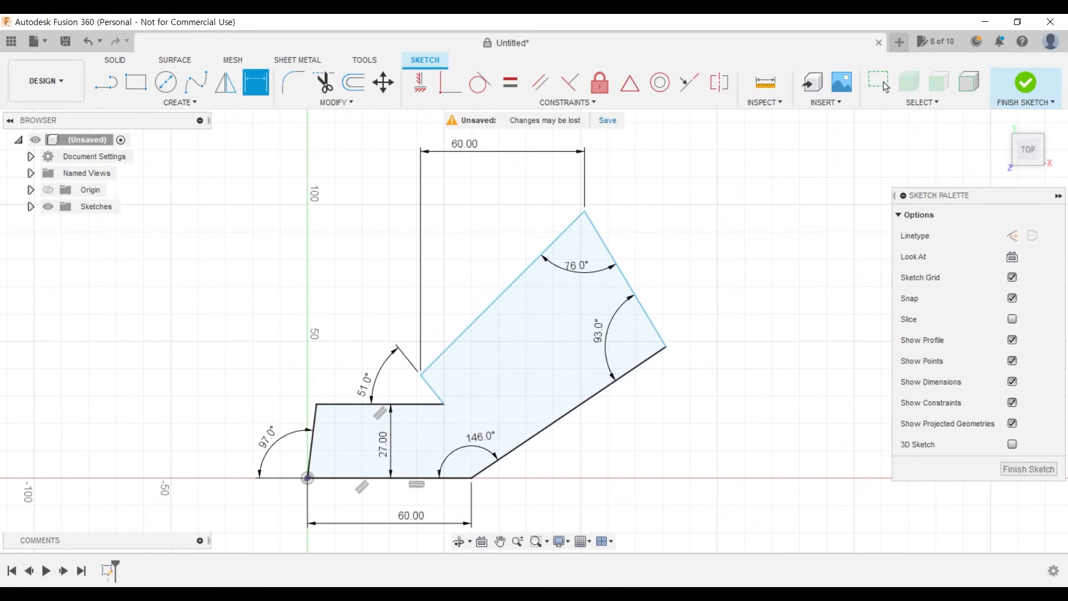
# - Check the PDF drawing and dimension the vertical distance from the origin to the arm's highest corner at 99 mm
pyautogui.click(284, 593)
pyautogui.click(284, 593)
pyautogui.click(584, 211)
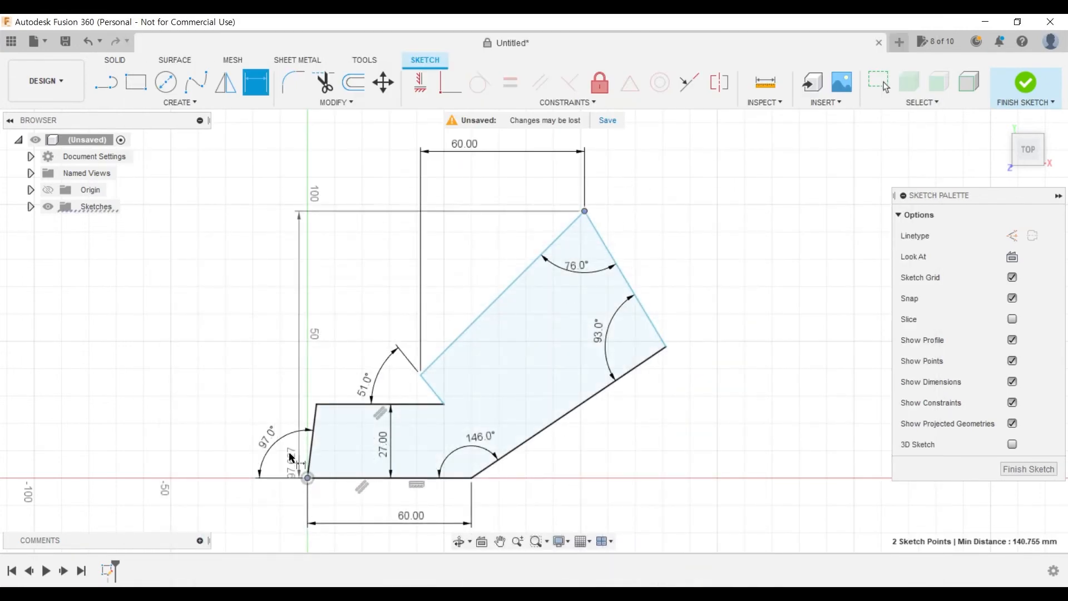
pyautogui.click(149, 336)
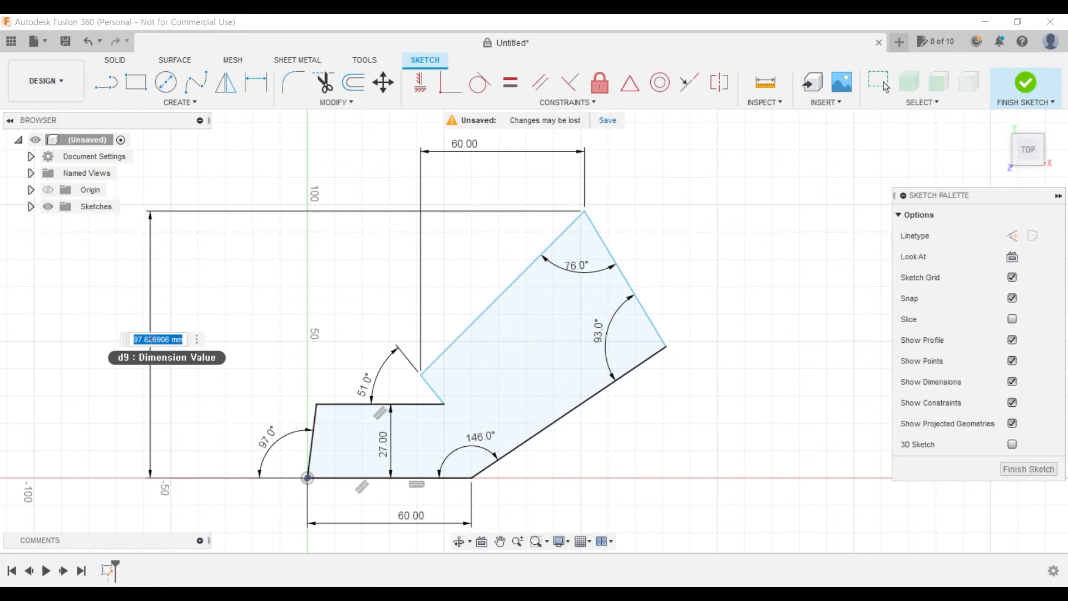
pyautogui.write('99')
pyautogui.press('Return')
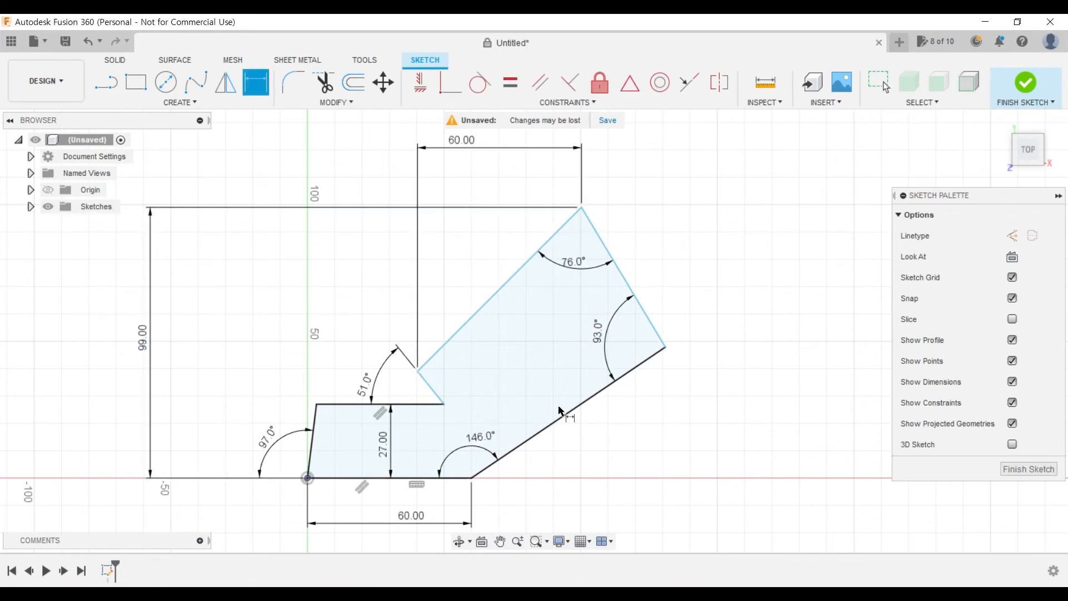
# - Dimension the overall horizontal distance from the origin to the arm's outermost corner at 132 mm
pyautogui.click(307, 478)
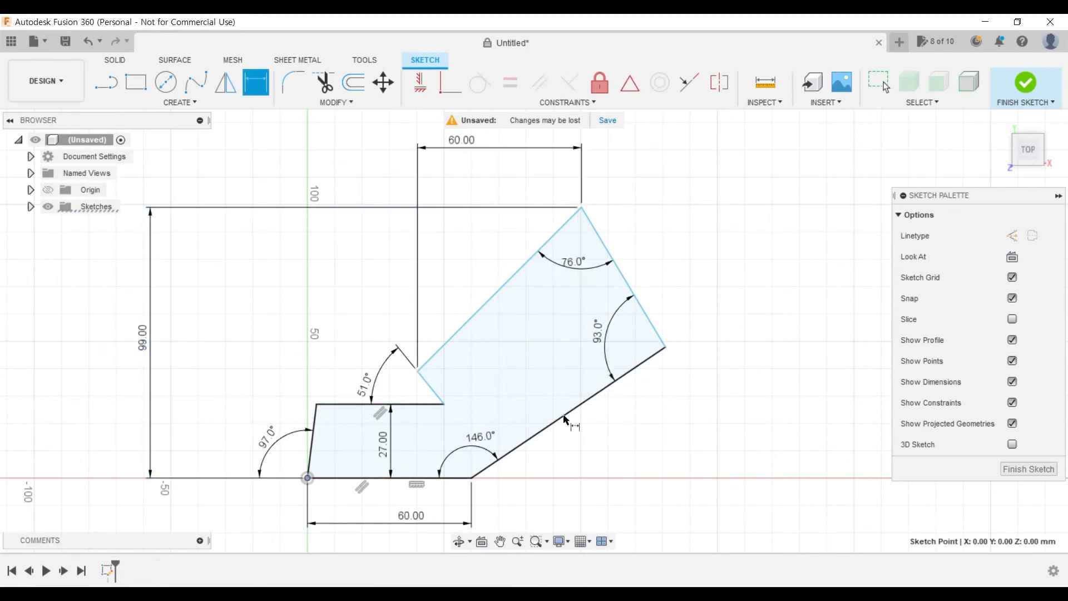
pyautogui.click(672, 348)
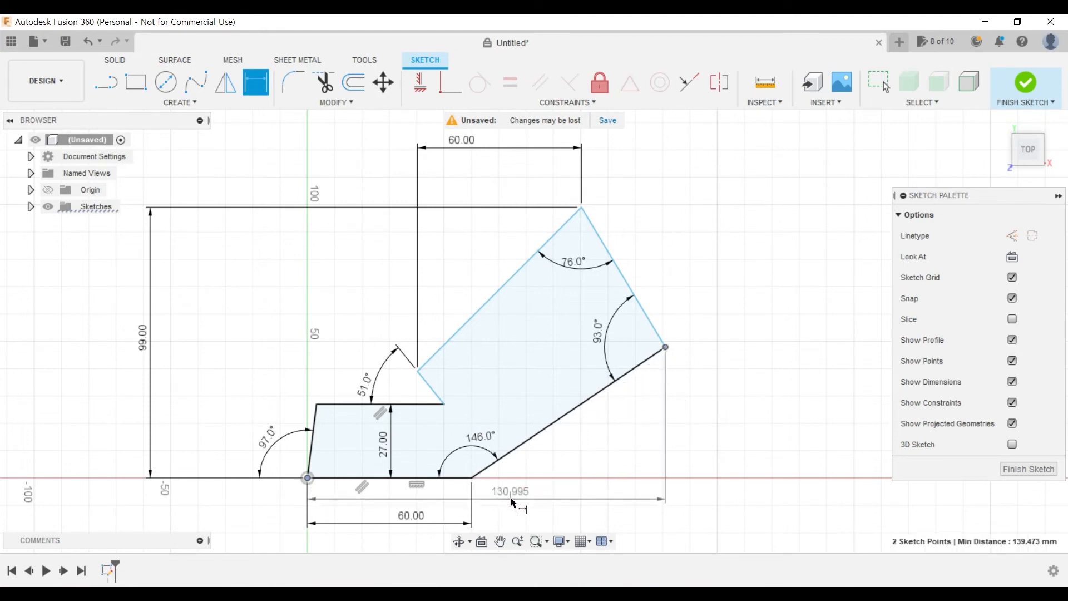
pyautogui.click(522, 502)
pyautogui.write('1')
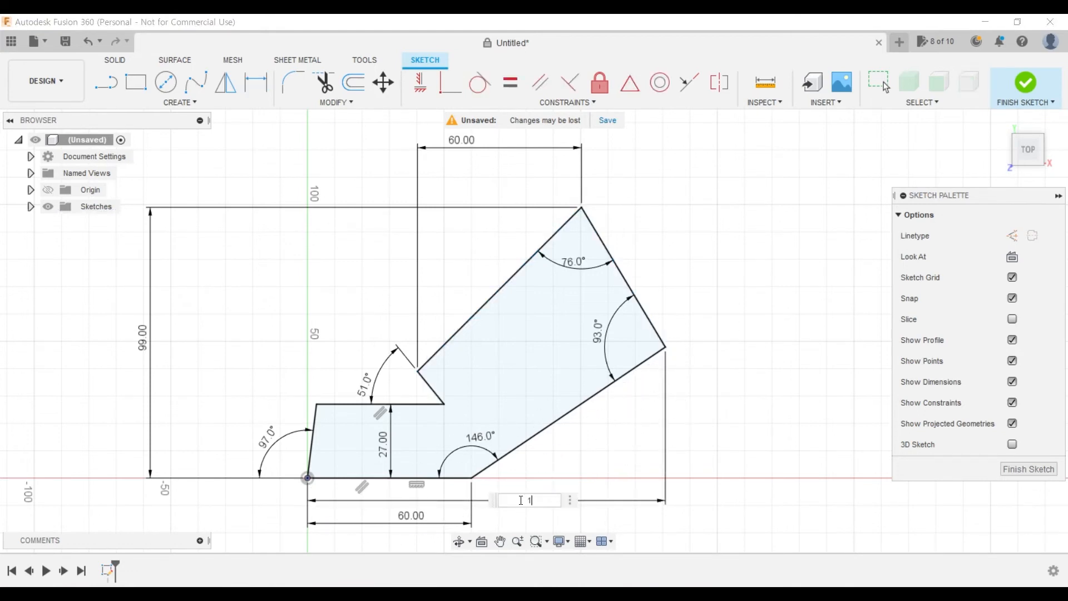
pyautogui.write('32')
pyautogui.press('Return')
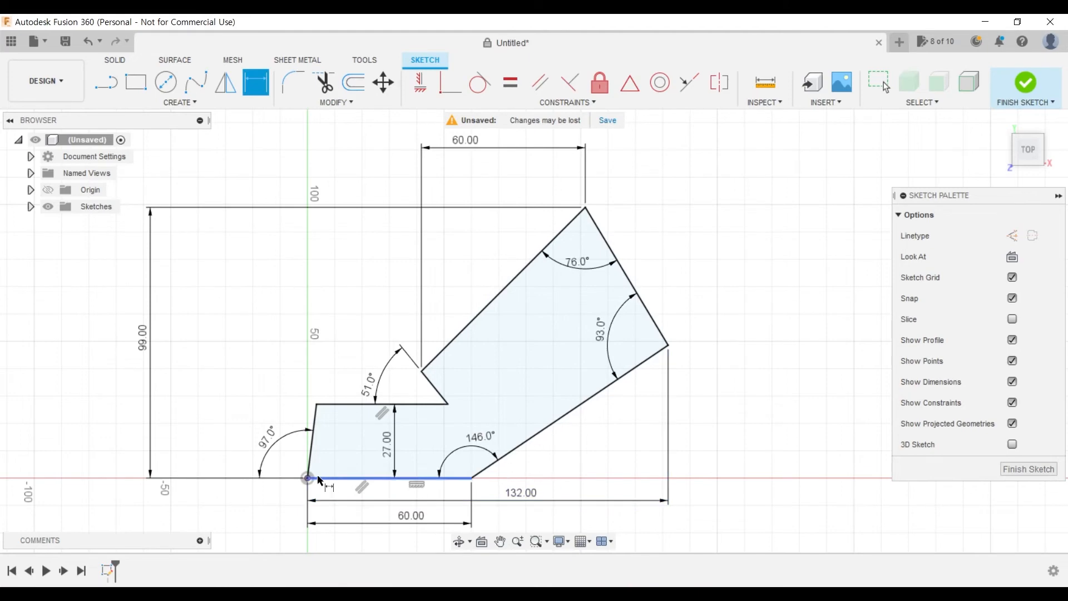
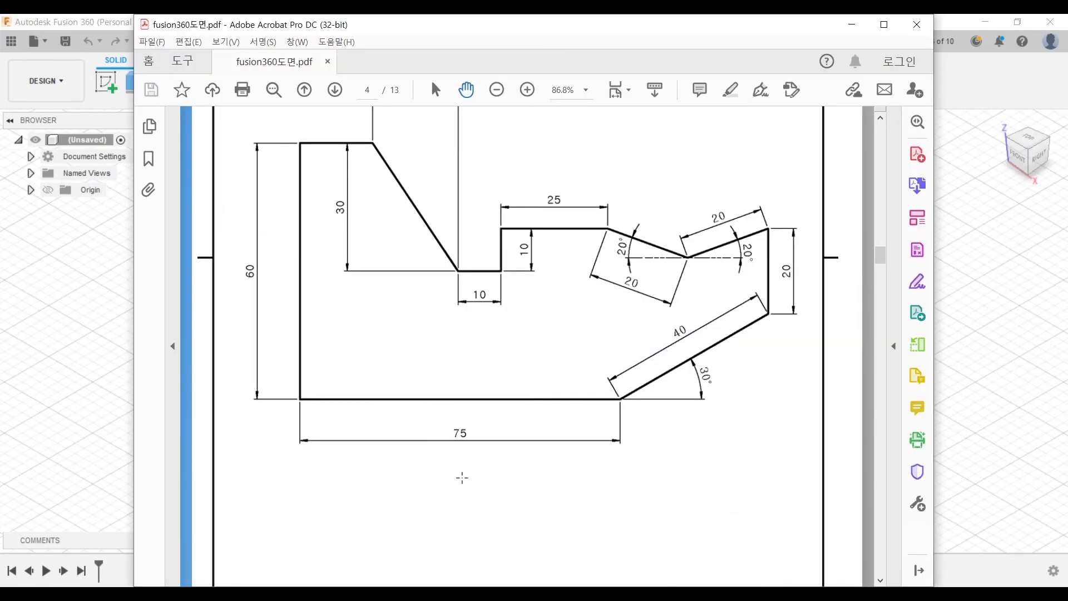
# - Leave the page 4 drawing for the new empty Fusion 360 design and start a sketch on the horizontal origin plane
pyautogui.scroll(3, 434, 511)
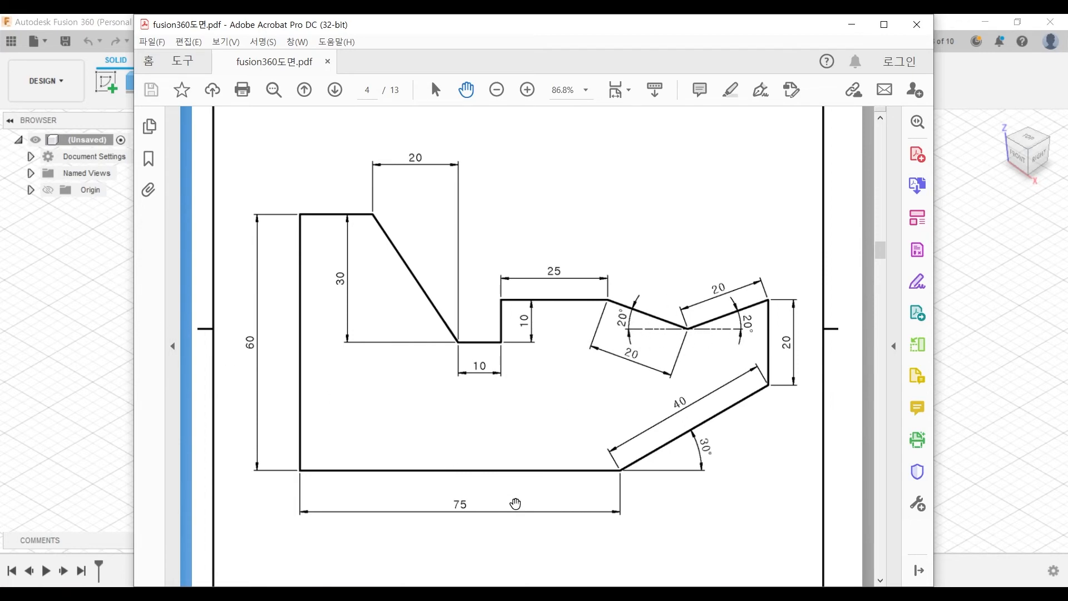
pyautogui.click(41, 369)
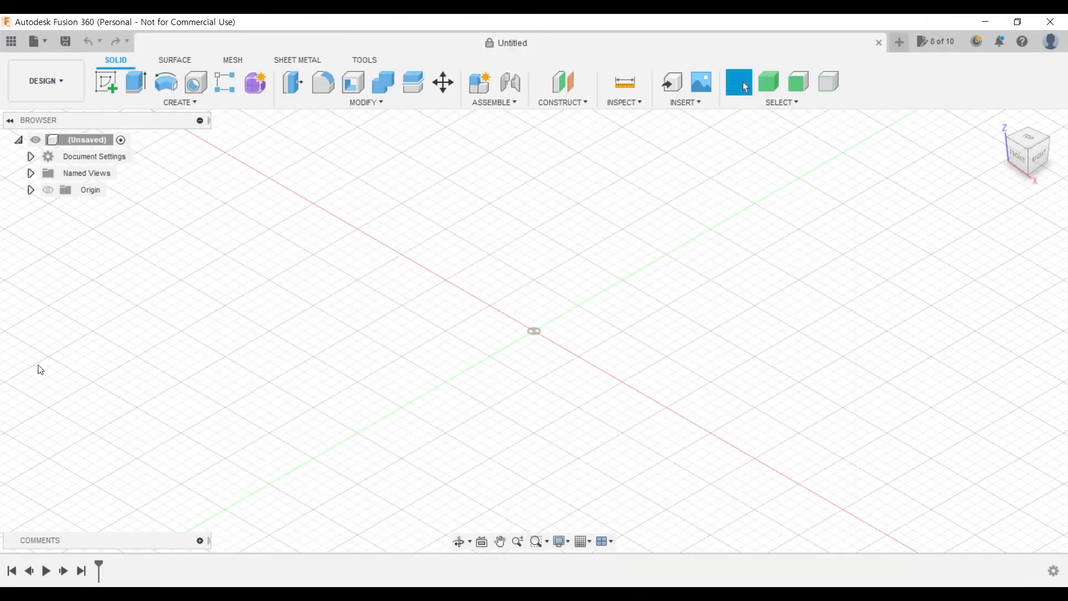
pyautogui.click(107, 83)
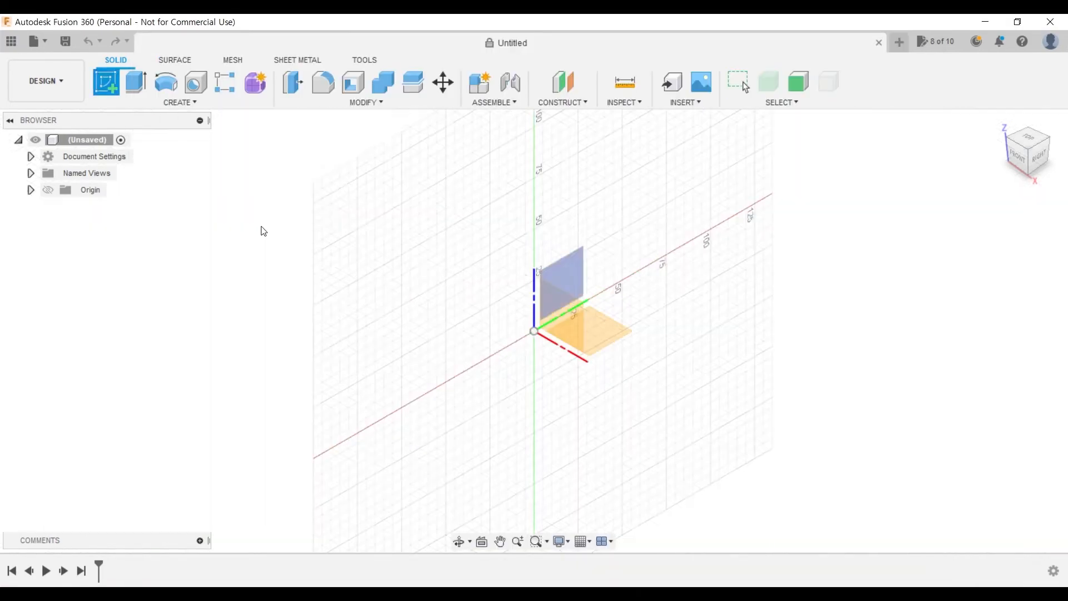
pyautogui.click(571, 325)
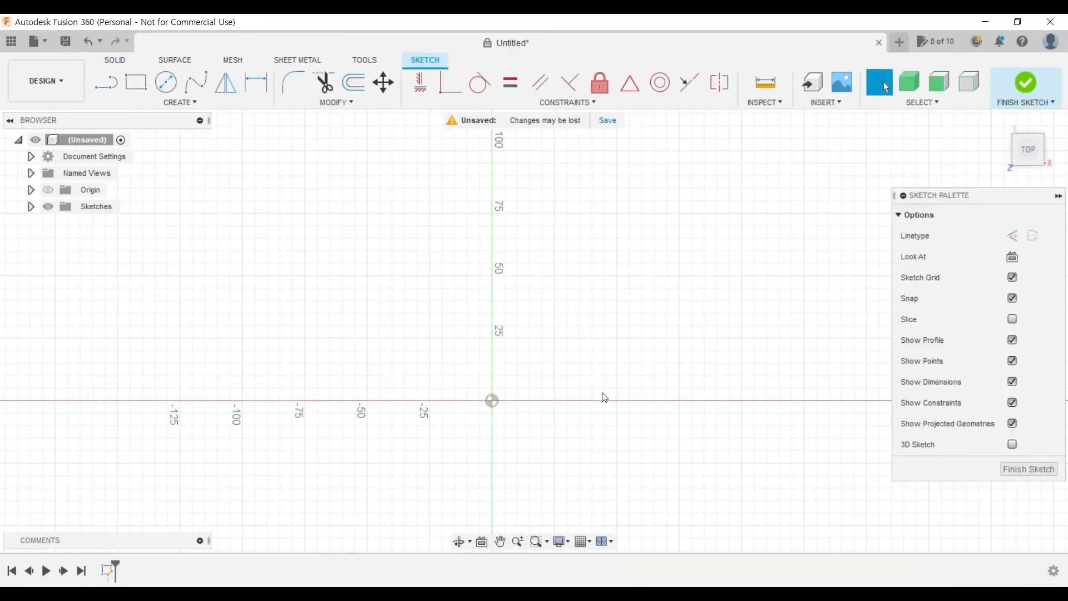
# - Draw connected lines: a 75 mm base along the horizontal axis to the origin, a vertical edge upward, and a short horizontal top edge
pyautogui.moveTo(640, 362); pyautogui.dragTo(534, 357, button='middle')
pyautogui.click(106, 83)
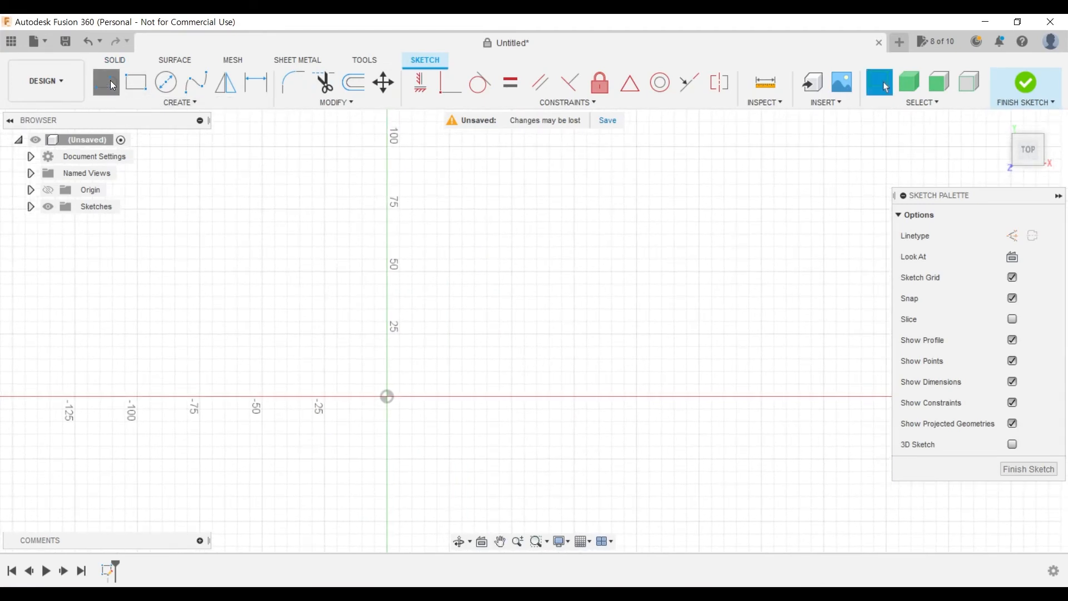
pyautogui.click(574, 396)
pyautogui.click(386, 396)
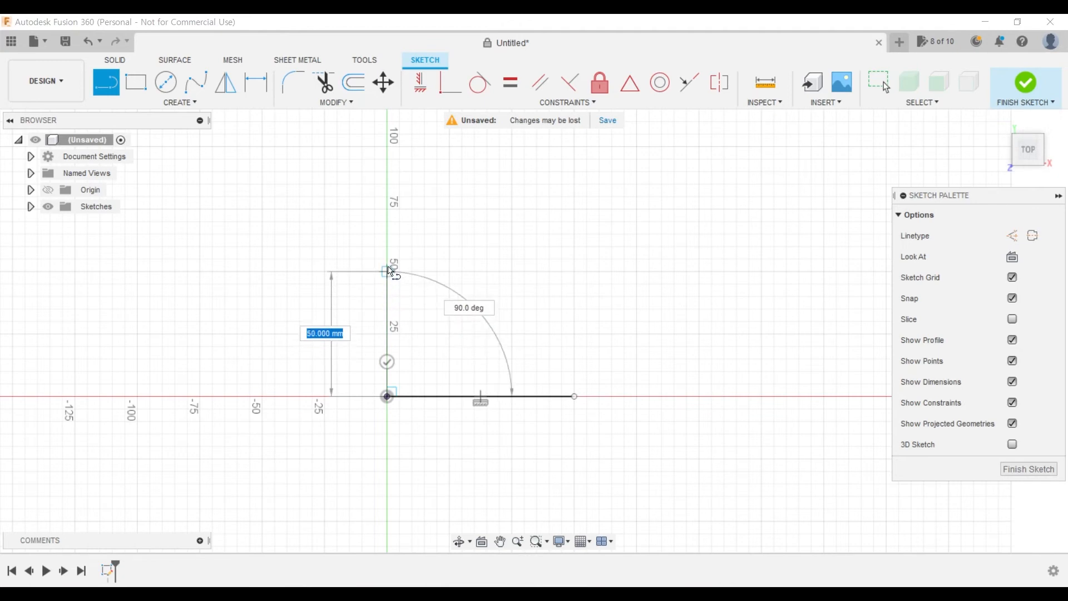
pyautogui.click(388, 260)
pyautogui.click(438, 260)
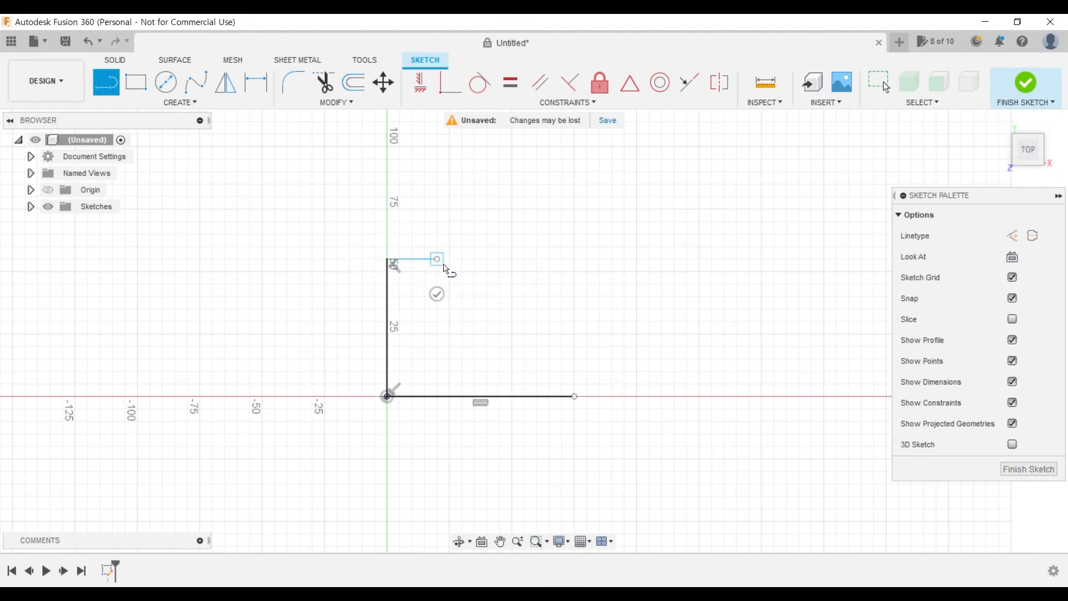
pyautogui.press('Escape')
# - Dimension the base line at 75 mm and the vertical edge above the origin at 60 mm
pyautogui.click(248, 79)
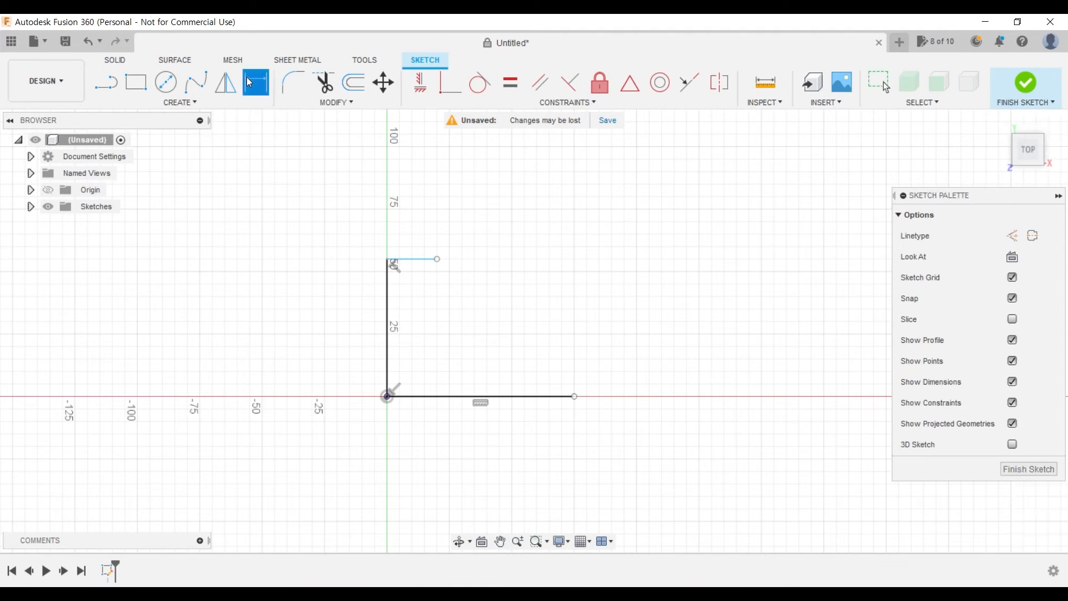
pyautogui.click(464, 397)
pyautogui.click(461, 445)
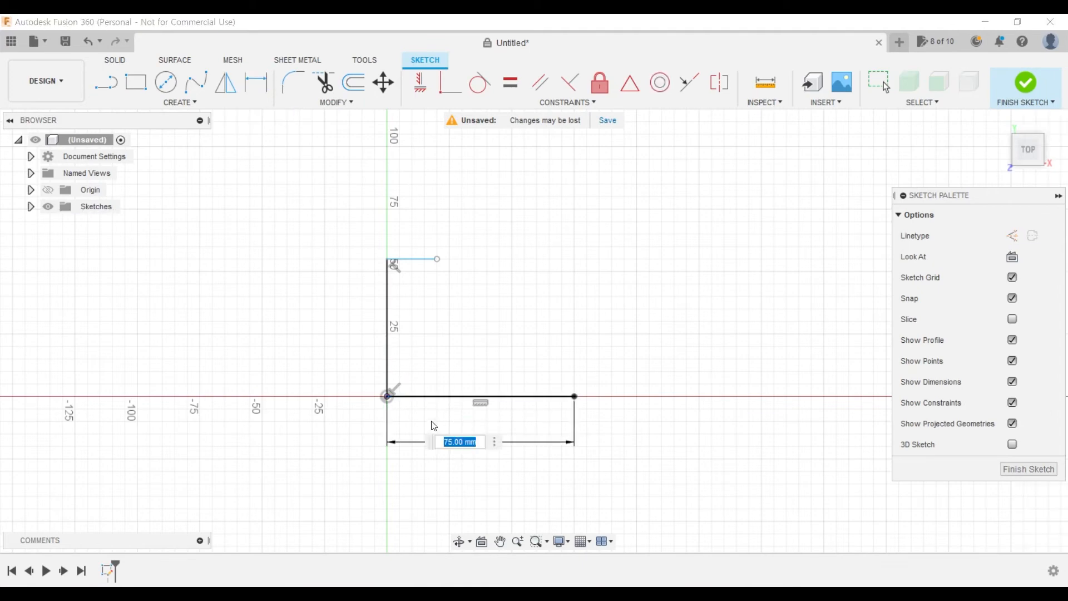
pyautogui.press('Return')
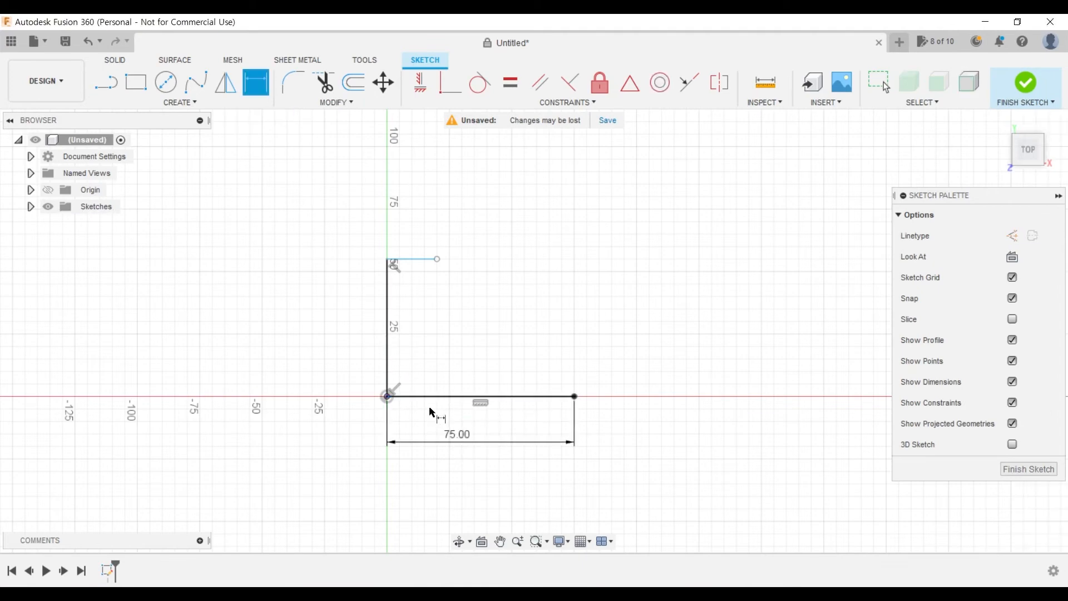
pyautogui.click(385, 333)
pyautogui.click(341, 340)
pyautogui.write('60')
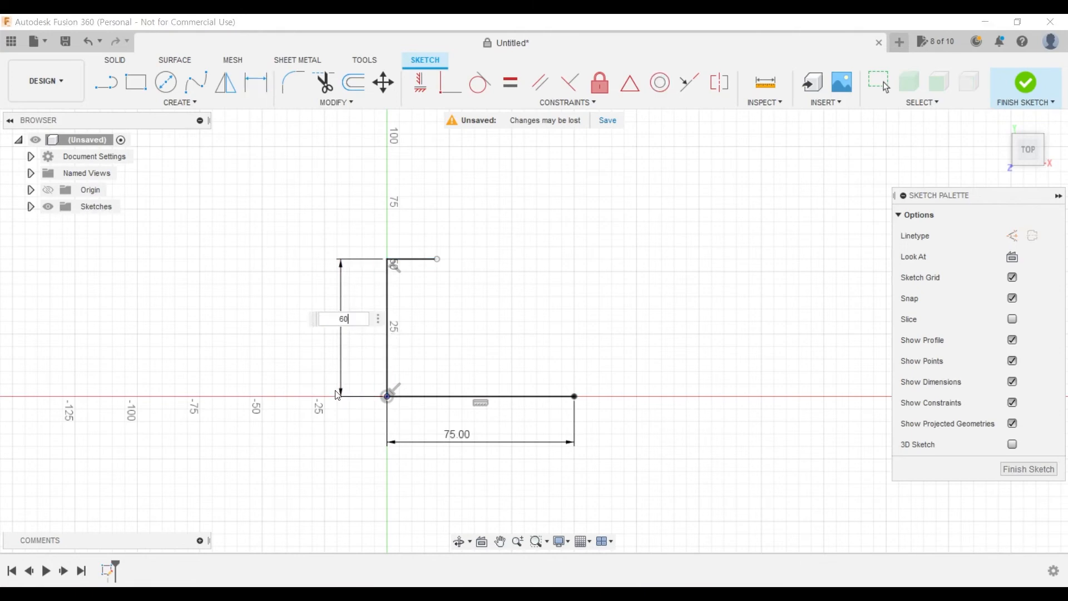
pyautogui.press('Return')
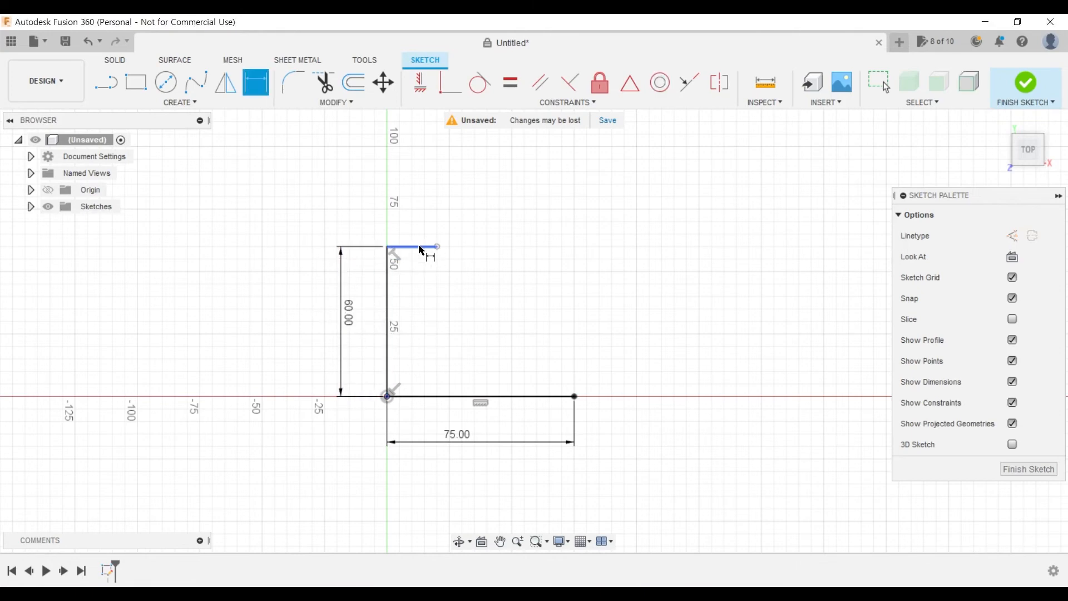
# - Check the PDF drawing and draw a rising sloped line about 58 mm long from the base's free end, followed by a short vertical line upward
pyautogui.click(238, 592)
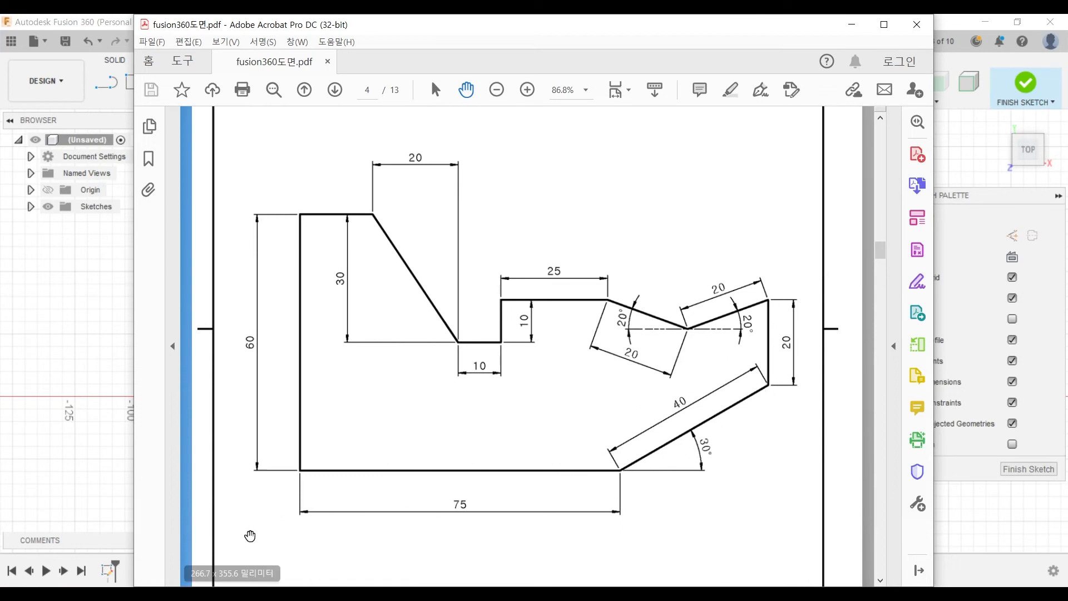
pyautogui.click(144, 592)
pyautogui.press('l')
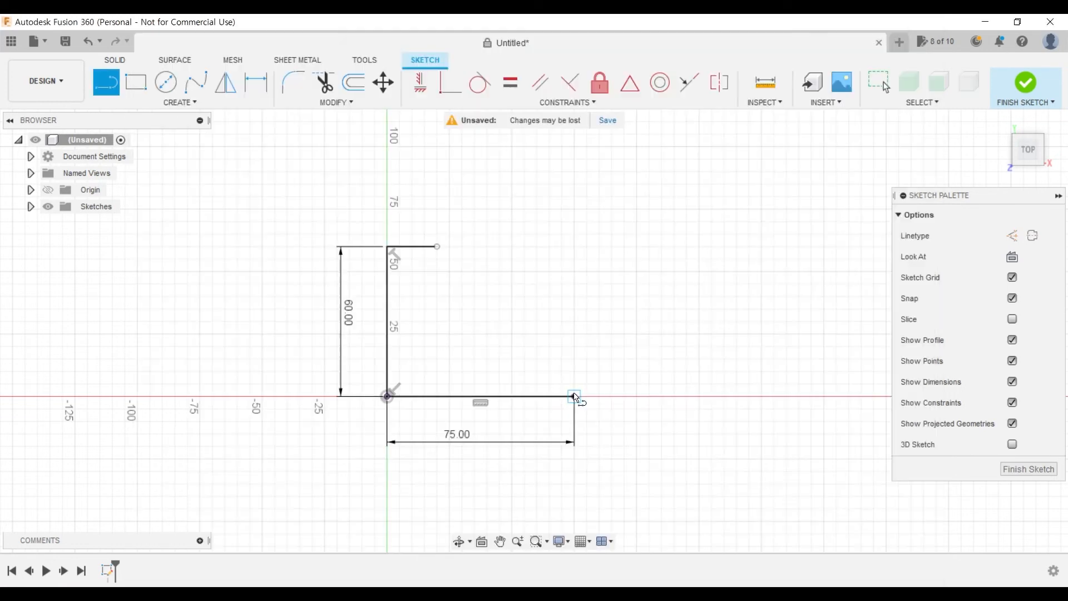
pyautogui.click(576, 397)
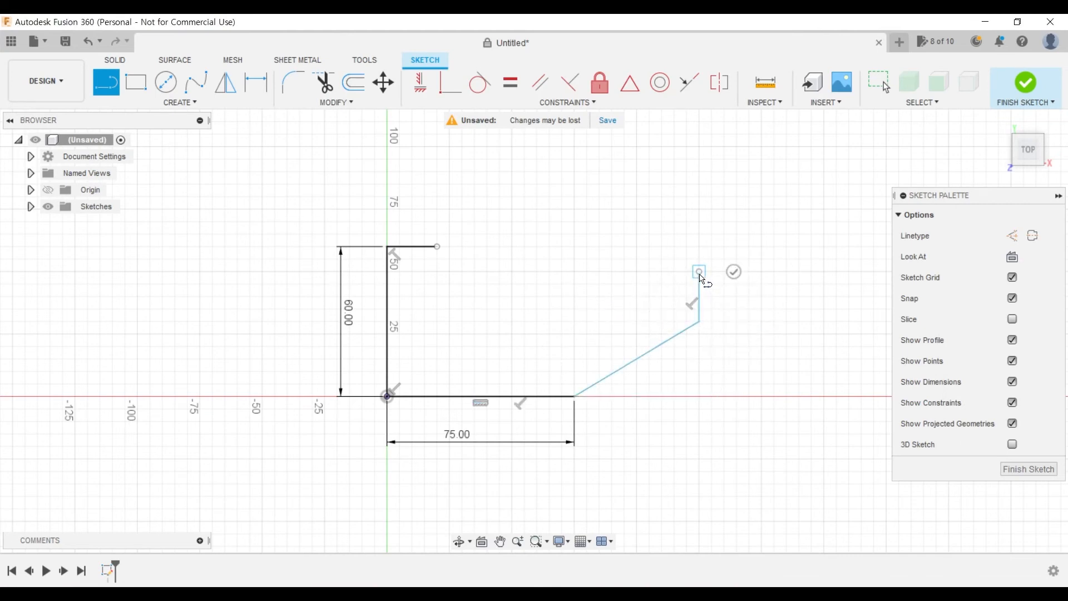
pyautogui.doubleClick(700, 271)
# - Close the profile with the stepped upper contour: descending slope, recess floor, vertical step, upper edge, and a shallow V to the outer vertical edge
pyautogui.moveTo(223, 594)
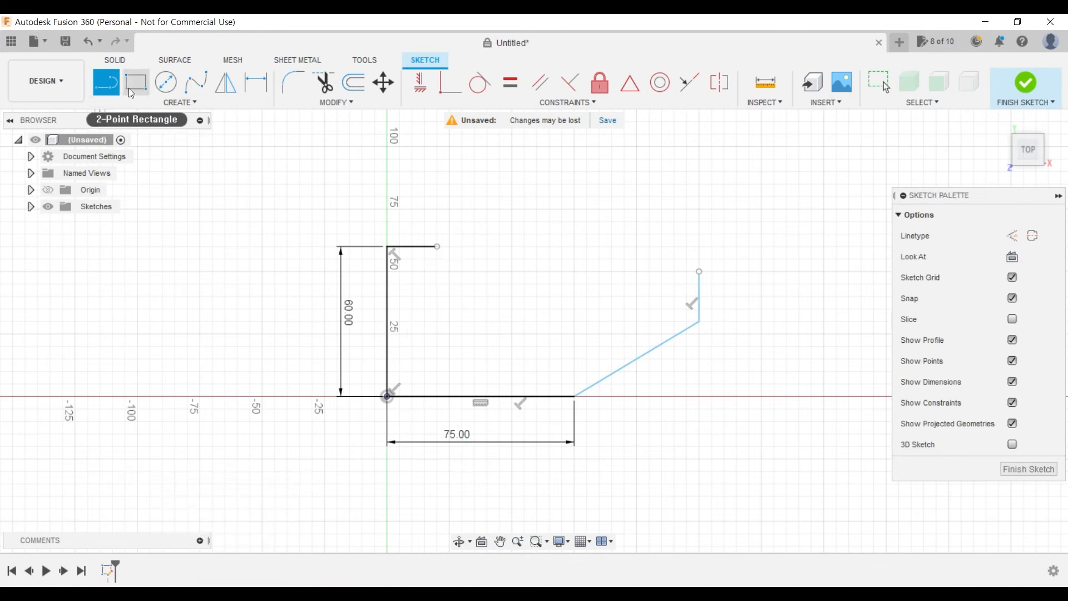
pyautogui.click(438, 246)
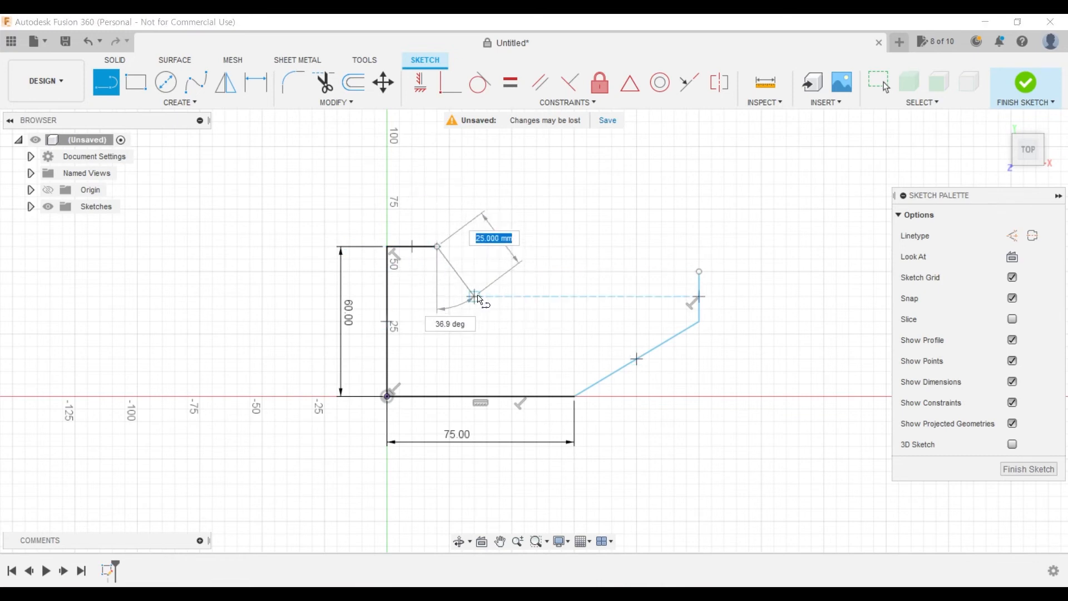
pyautogui.click(469, 297)
pyautogui.click(511, 296)
pyautogui.click(511, 259)
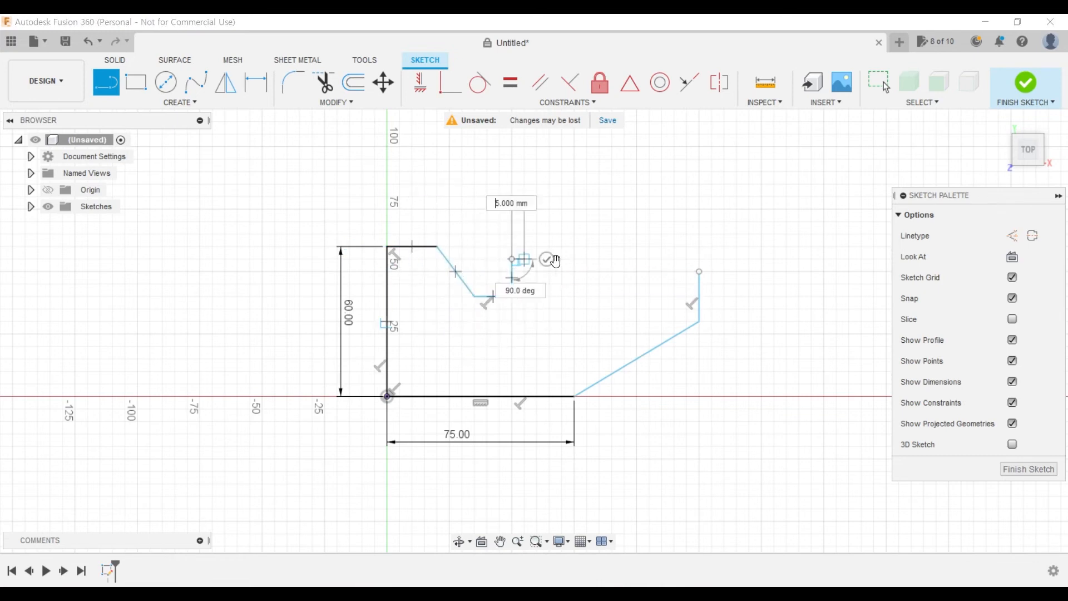
pyautogui.click(599, 258)
pyautogui.click(638, 286)
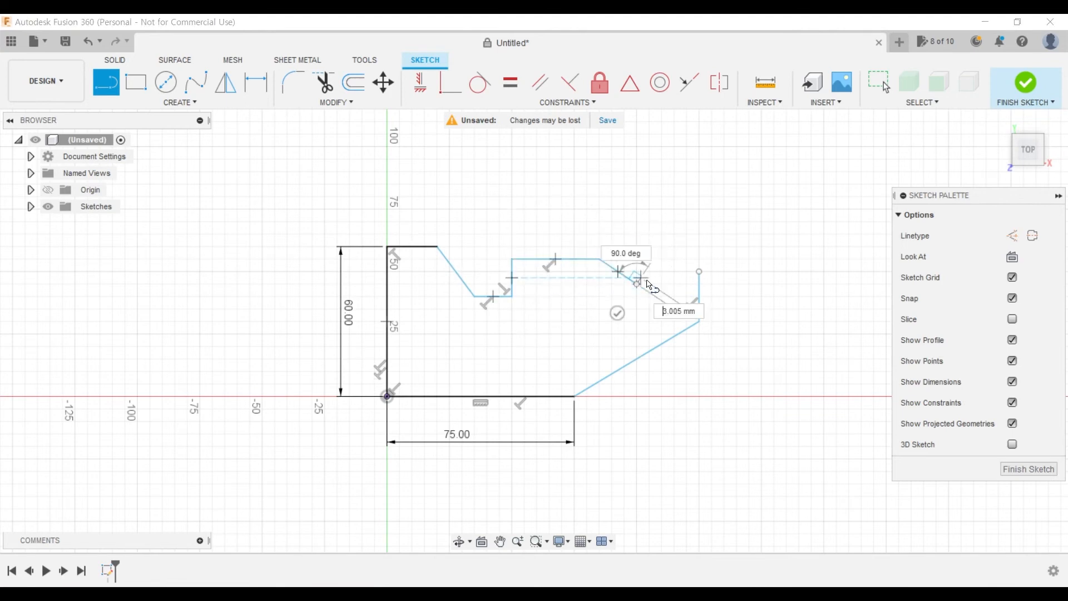
pyautogui.click(701, 272)
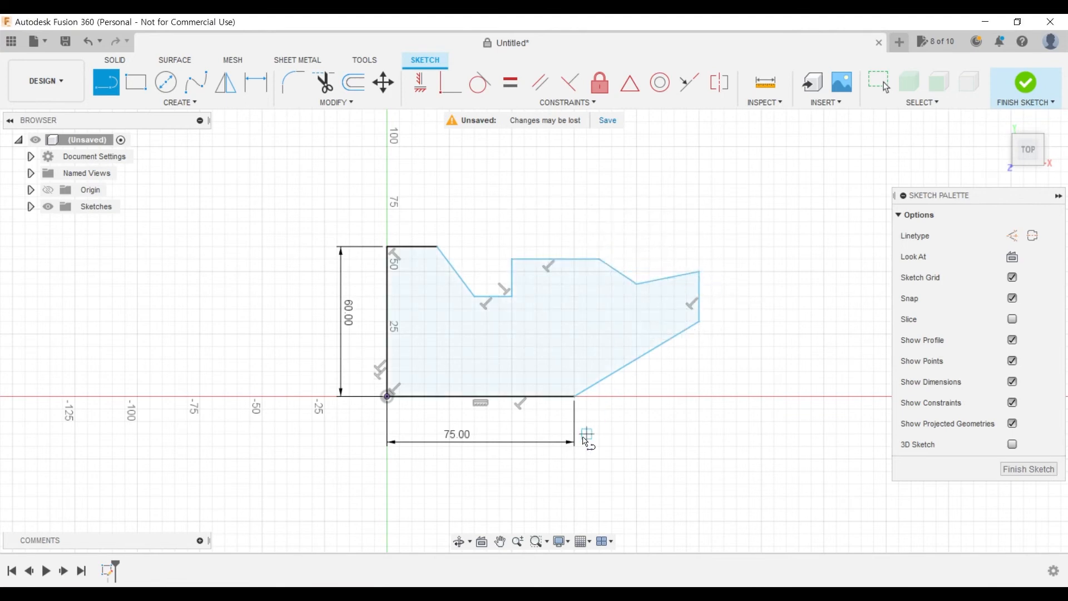
pyautogui.press('Escape')
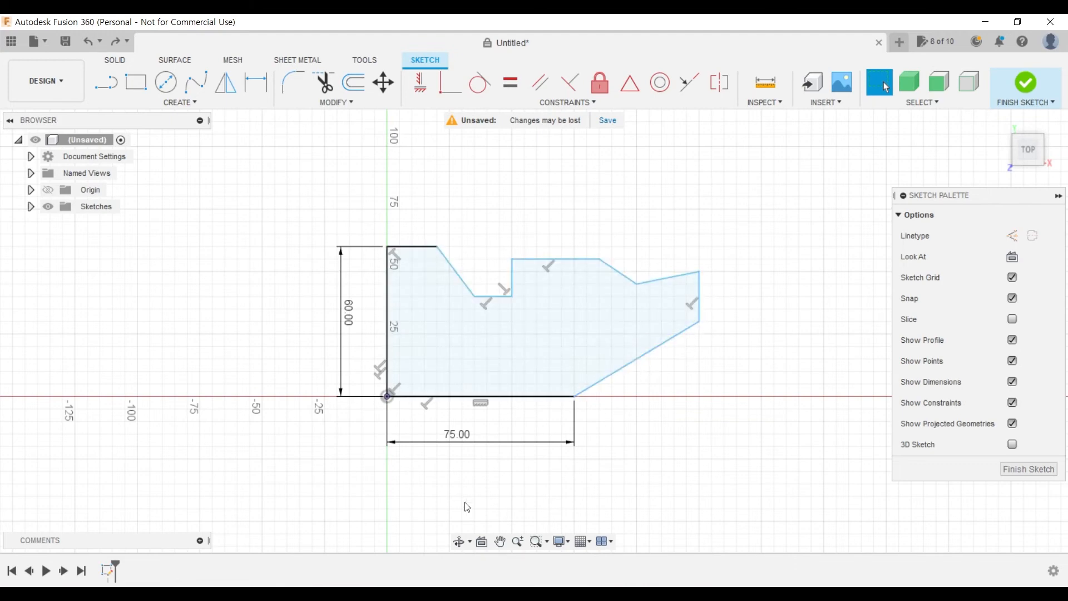
# - Check the PDF drawing and dimension the lower sloped edge's length at 40 mm
pyautogui.hotkey('alt', 'Tab')
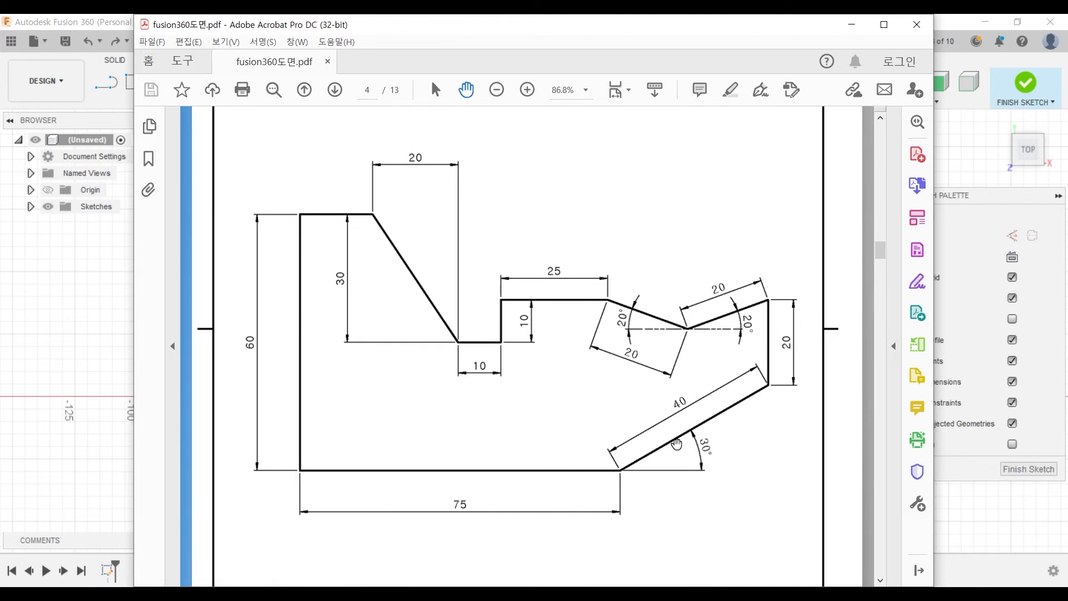
pyautogui.click(94, 317)
pyautogui.click(256, 82)
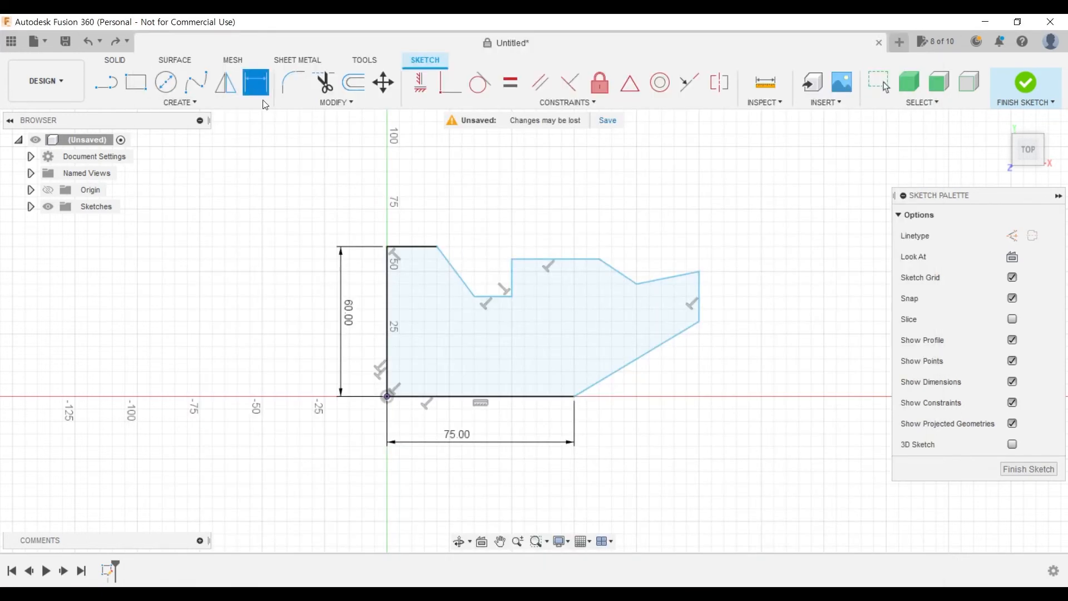
pyautogui.click(617, 370)
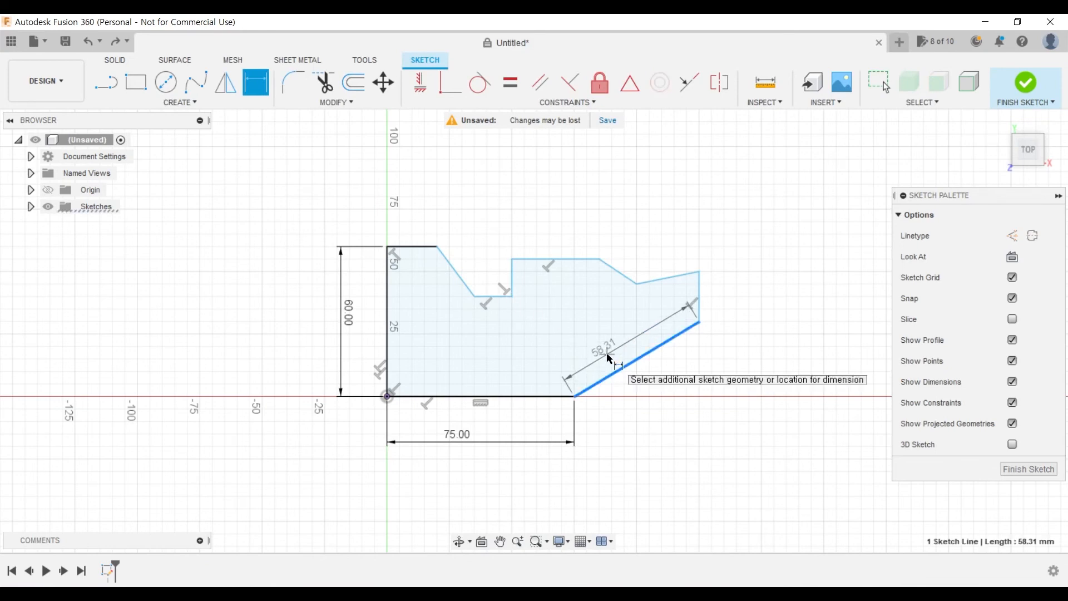
pyautogui.click(607, 355)
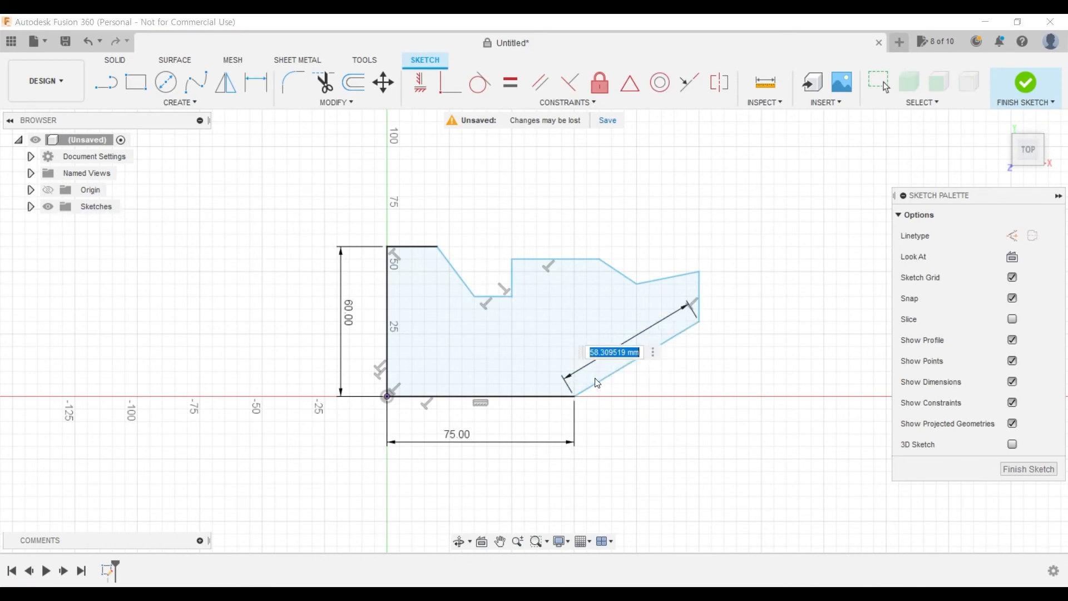
pyautogui.write('40')
pyautogui.press('Return')
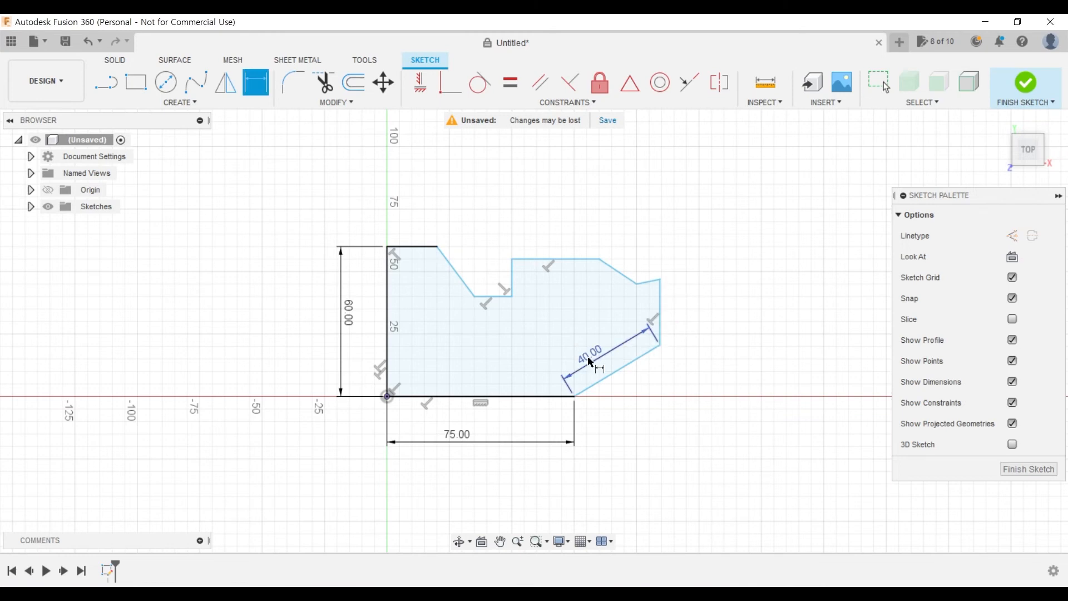
# - Dimension the outer vertical edge above the lower sloped edge at 20 mm
pyautogui.click(661, 325)
pyautogui.click(682, 321)
pyautogui.write('2')
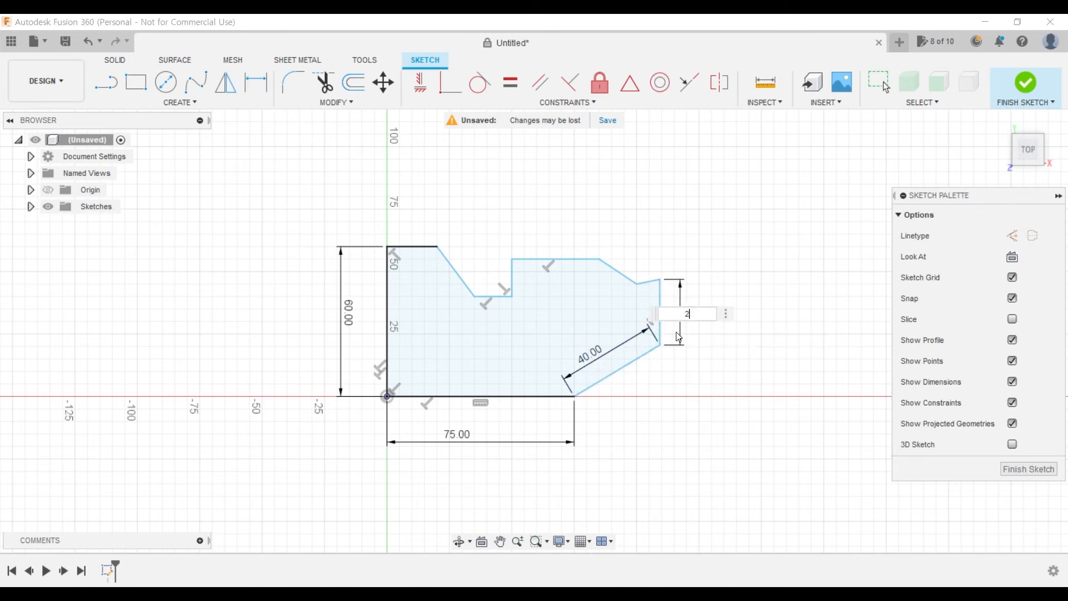
pyautogui.write('0')
pyautogui.press('Return')
pyautogui.scroll(5, 649, 376)
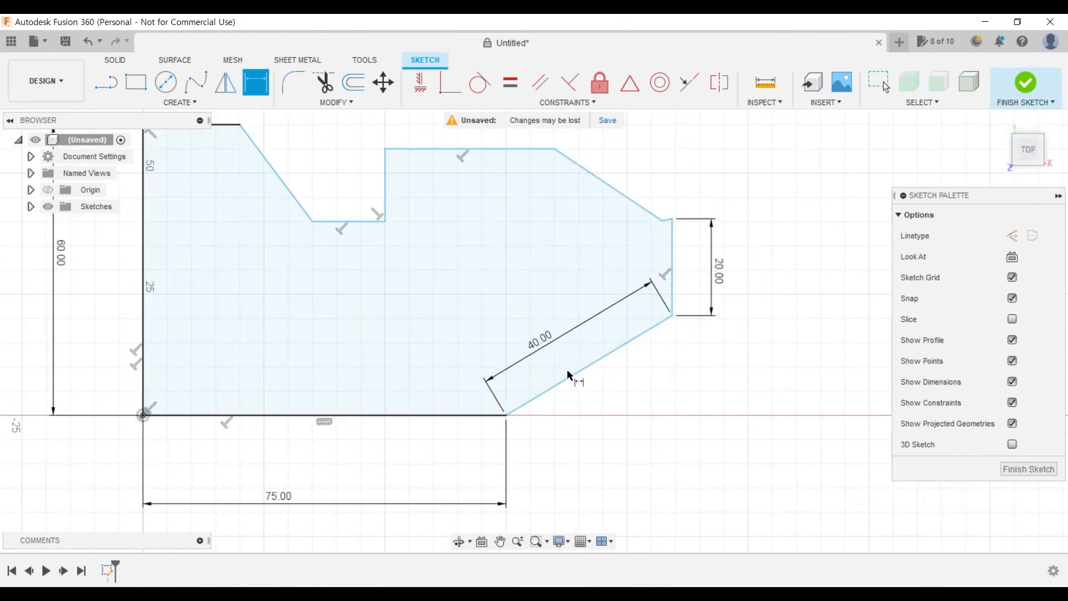
pyautogui.click(544, 391)
pyautogui.click(453, 413)
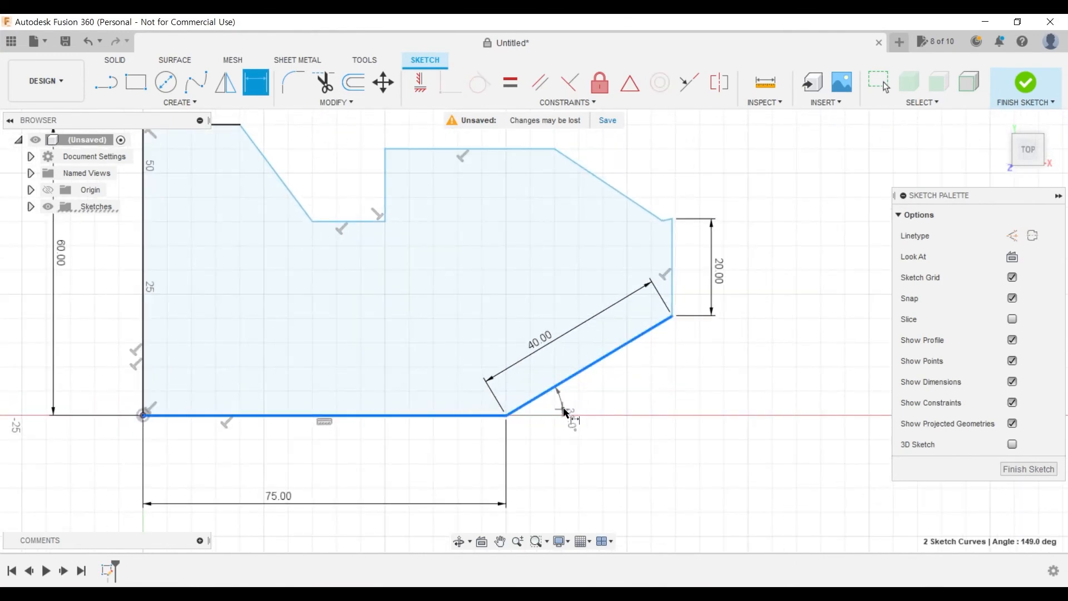
pyautogui.press('Escape')
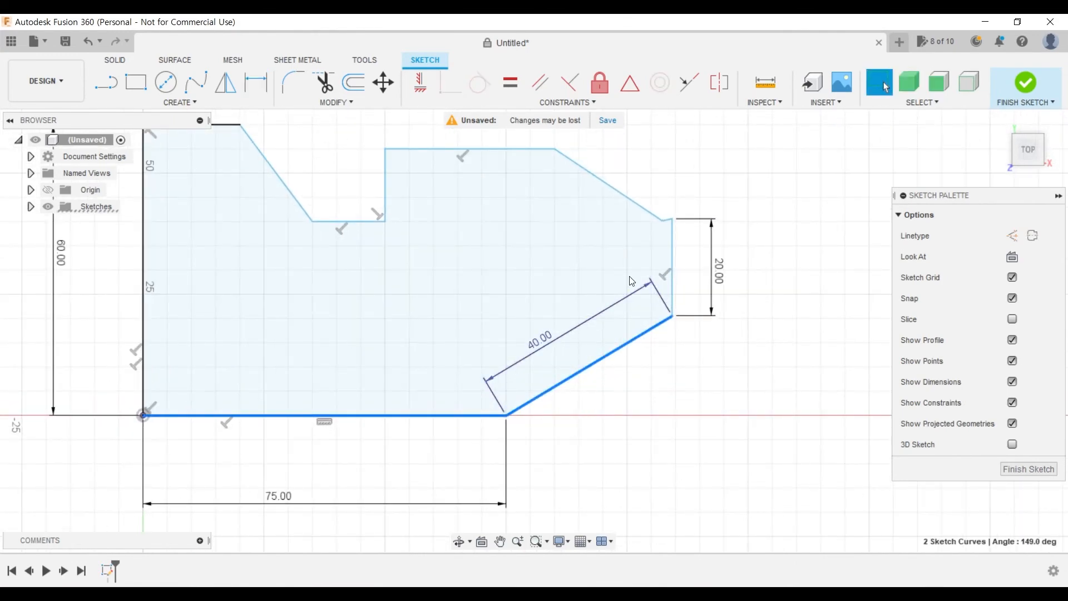
pyautogui.click(256, 83)
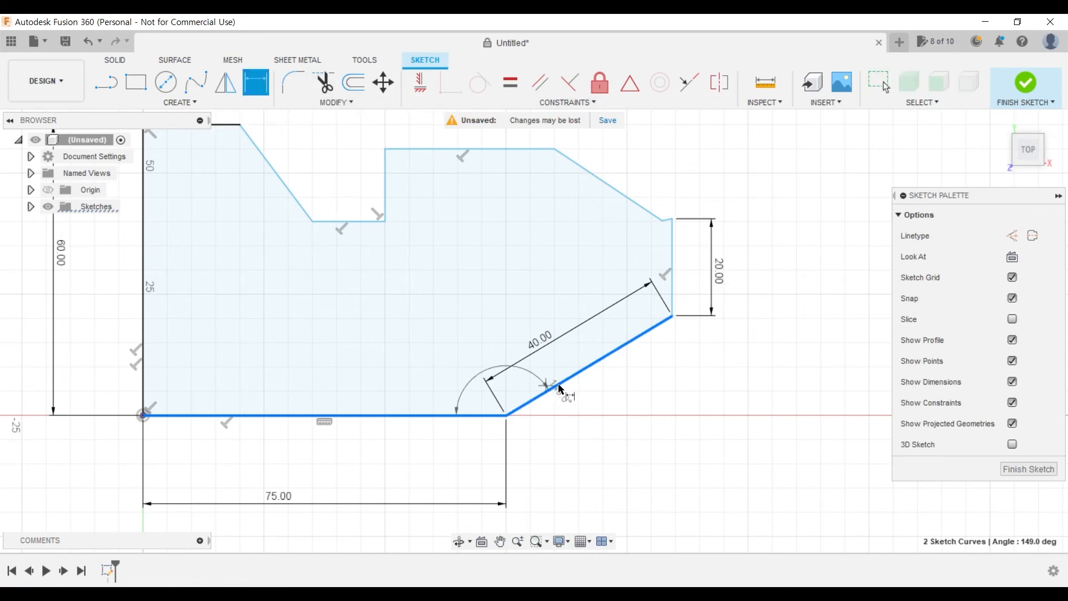
pyautogui.press('Escape')
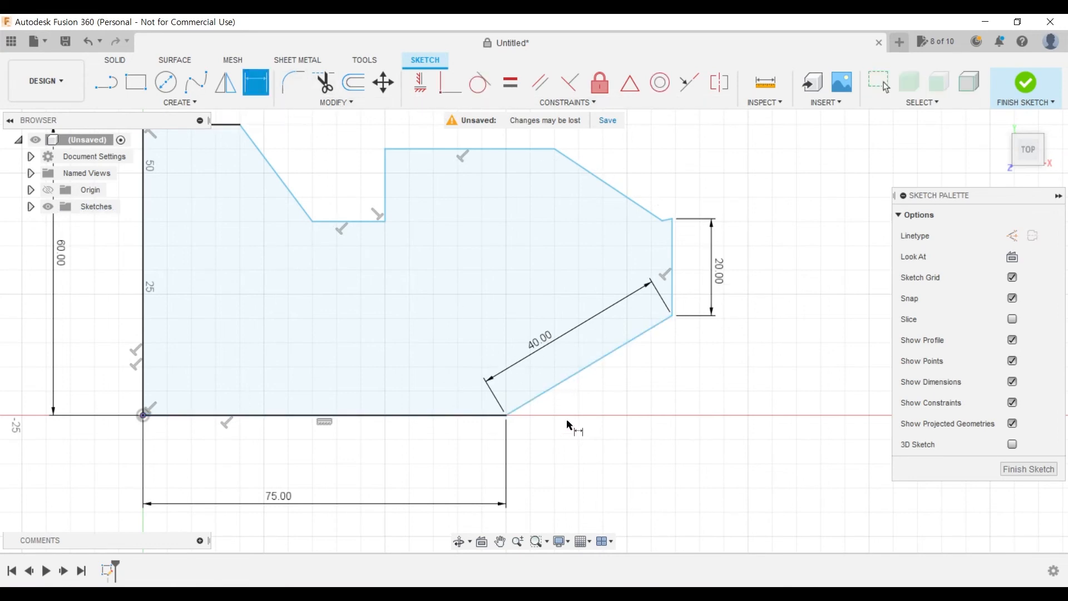
# - Dimension the outside angle between the lower sloped edge and the extended base line at 30°
pyautogui.click(591, 364)
pyautogui.click(429, 416)
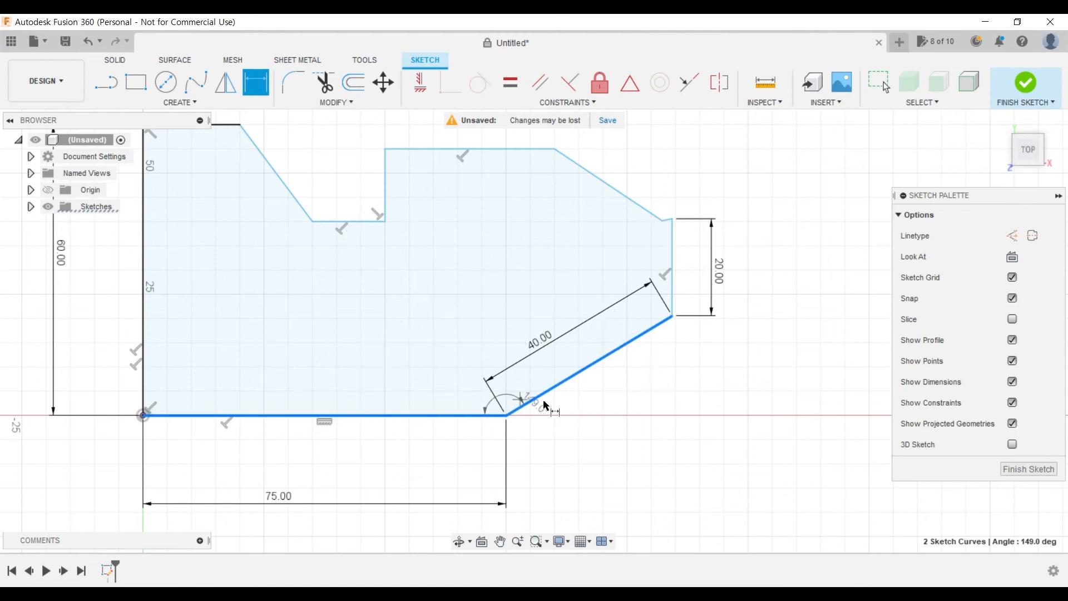
pyautogui.click(612, 398)
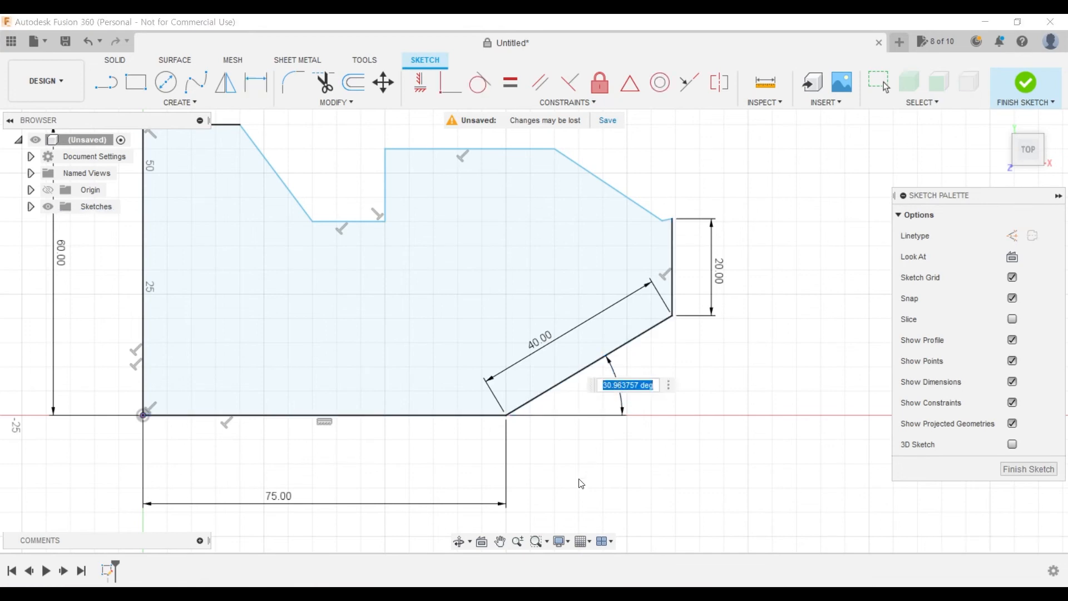
pyautogui.write('30')
pyautogui.press('Return')
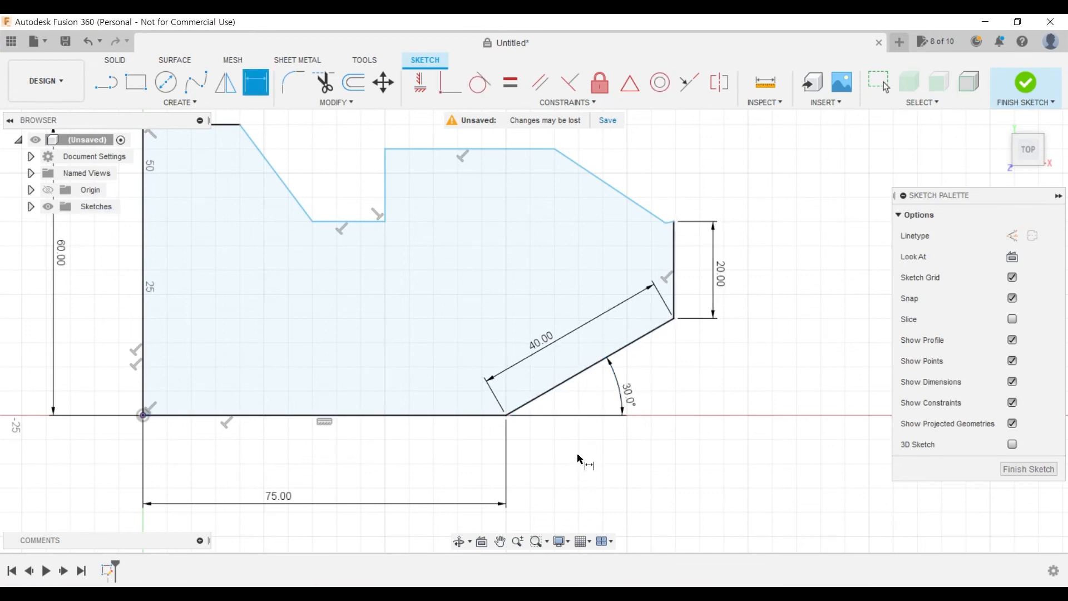
pyautogui.moveTo(732, 244); pyautogui.dragTo(758, 323, button='middle')
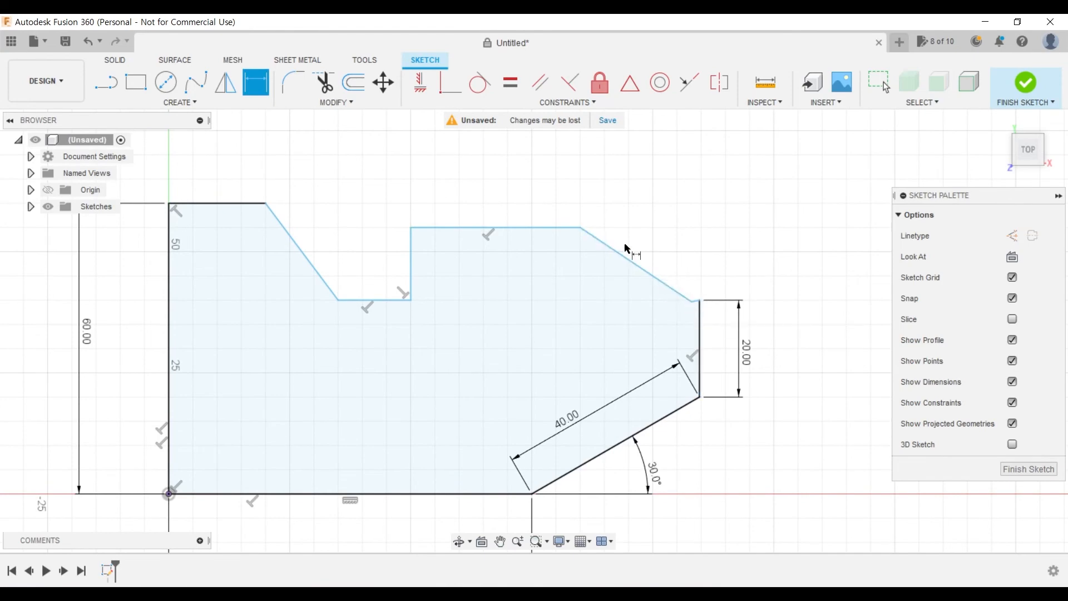
# - Check the PDF drawing and reshape the upper contour to match: lower the recess floor and upper edge, shorten that edge, and deepen the shallow V
pyautogui.hotkey('alt', 'Tab')
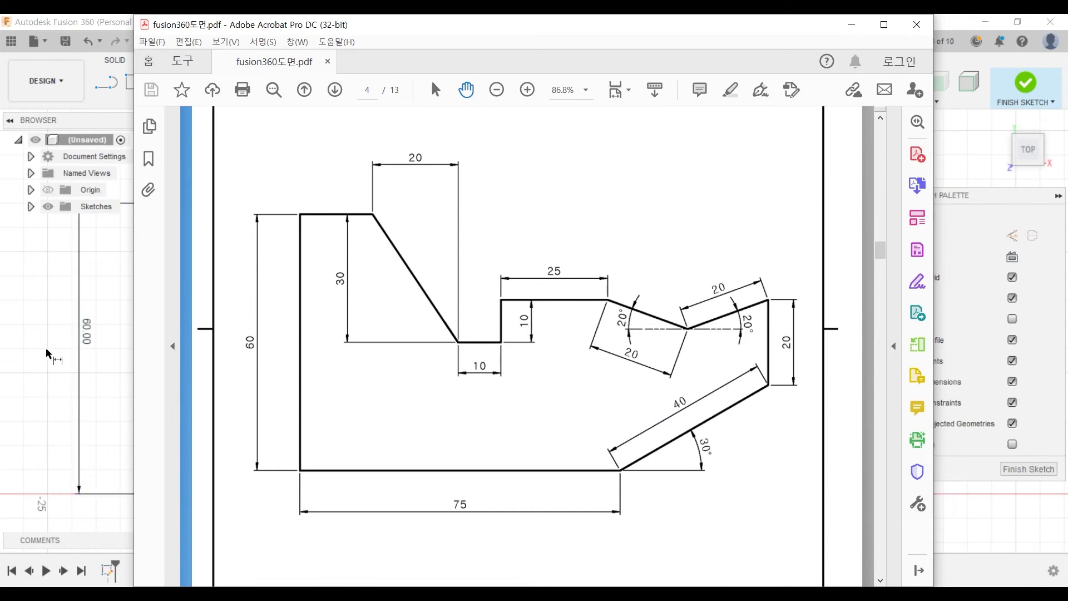
pyautogui.click(97, 22)
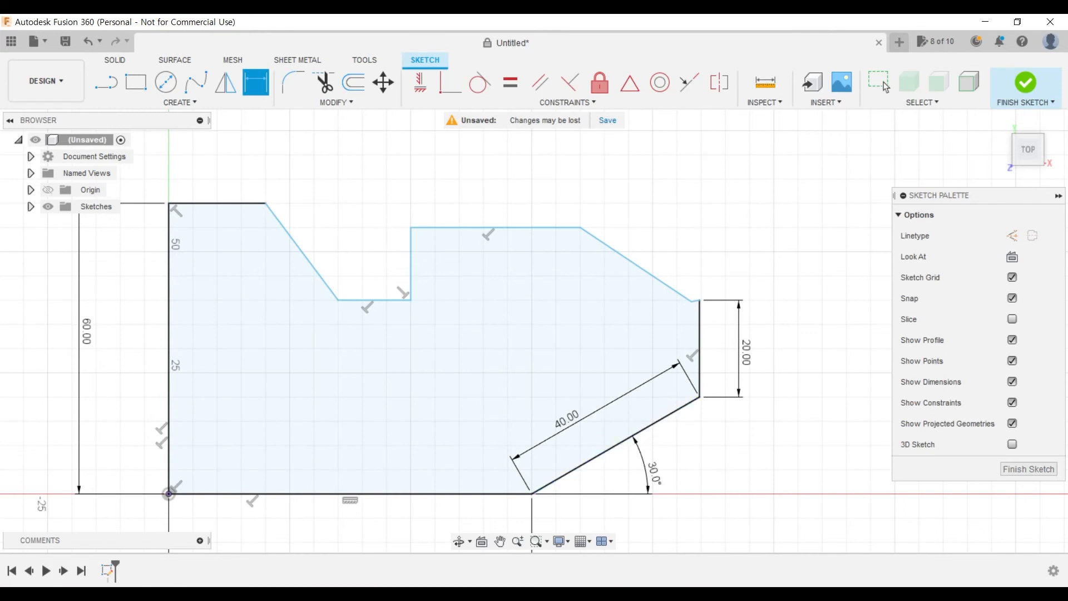
pyautogui.hotkey('alt', 'Tab')
pyautogui.hotkey('alt', 'Tab')
pyautogui.press('Escape')
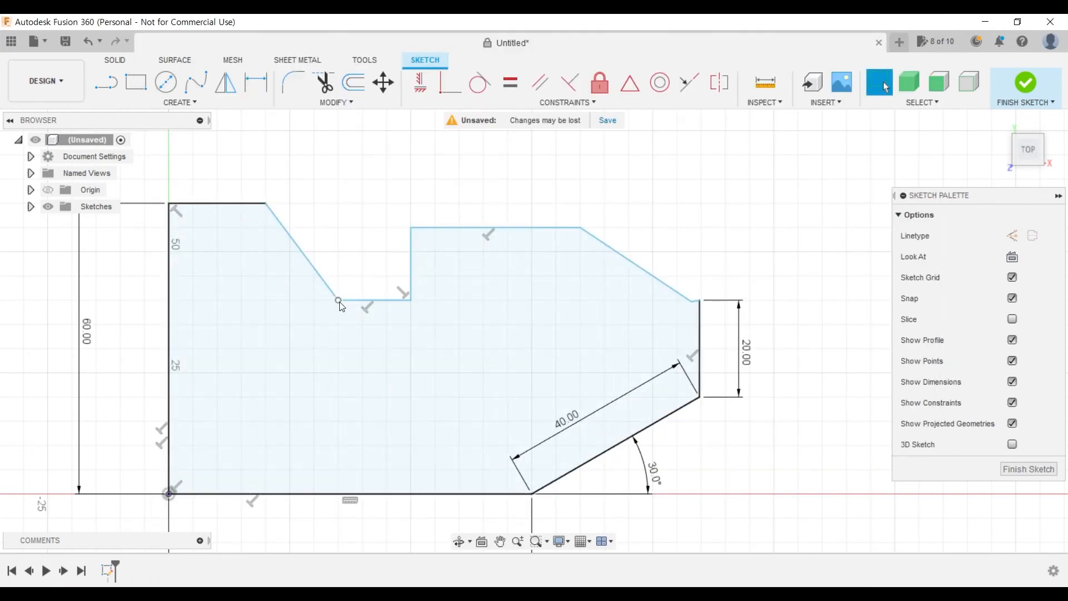
pyautogui.moveTo(337, 300); pyautogui.dragTo(370, 359)
pyautogui.moveTo(422, 232)
pyautogui.mouseDown()
pyautogui.moveTo(411, 301)
pyautogui.moveTo(419, 285)
pyautogui.mouseUp()
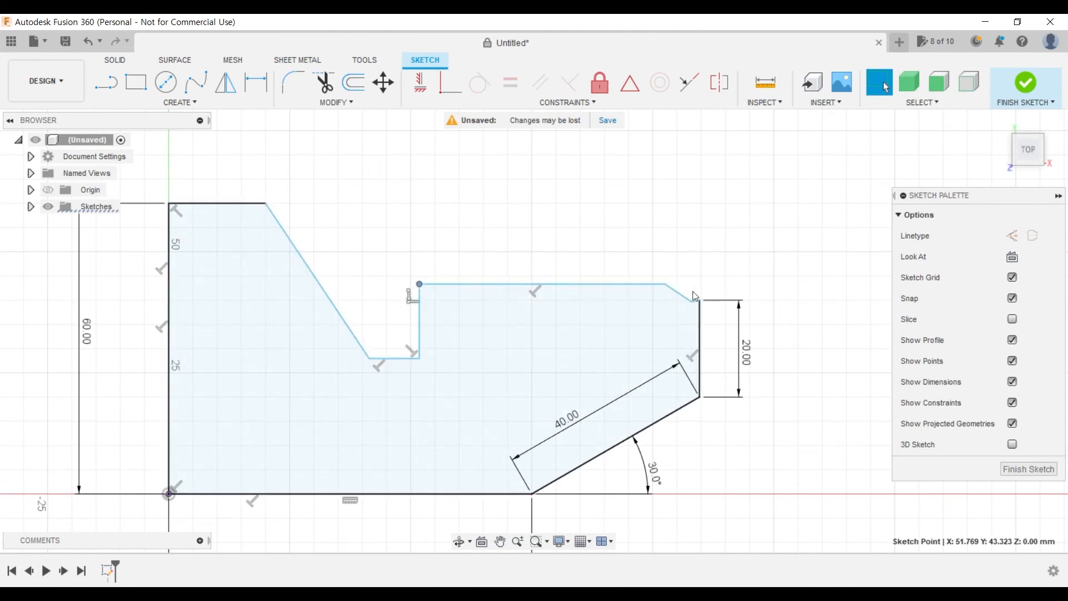
pyautogui.moveTo(666, 284)
pyautogui.mouseDown()
pyautogui.moveTo(507, 289)
pyautogui.moveTo(484, 302)
pyautogui.moveTo(494, 289)
pyautogui.moveTo(563, 314)
pyautogui.moveTo(568, 304)
pyautogui.moveTo(557, 306)
pyautogui.mouseUp()
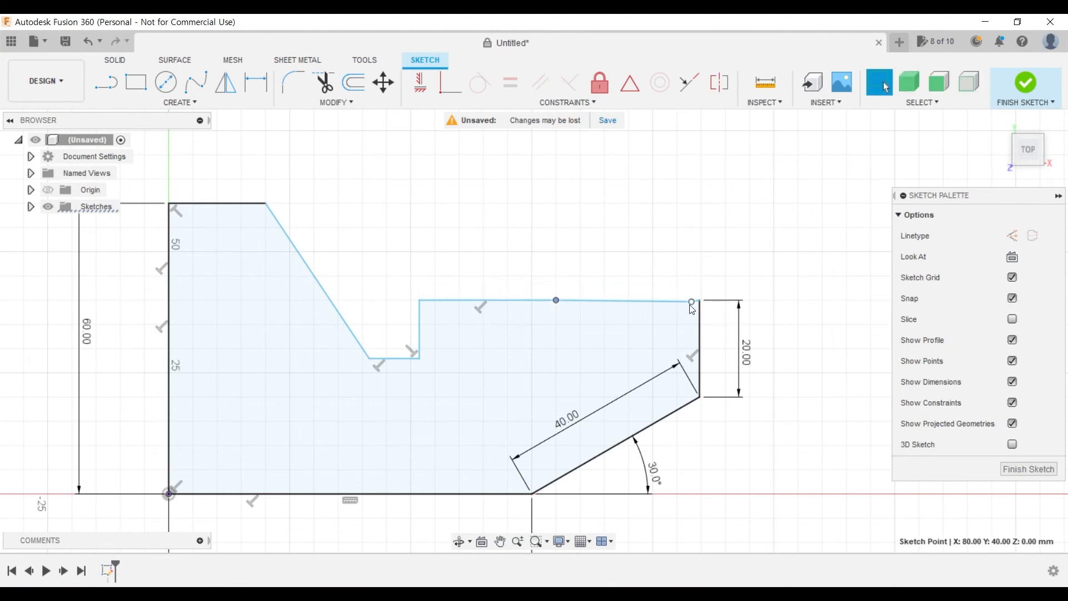
pyautogui.moveTo(692, 305)
pyautogui.mouseDown()
pyautogui.moveTo(614, 319)
pyautogui.moveTo(626, 319)
pyautogui.mouseUp()
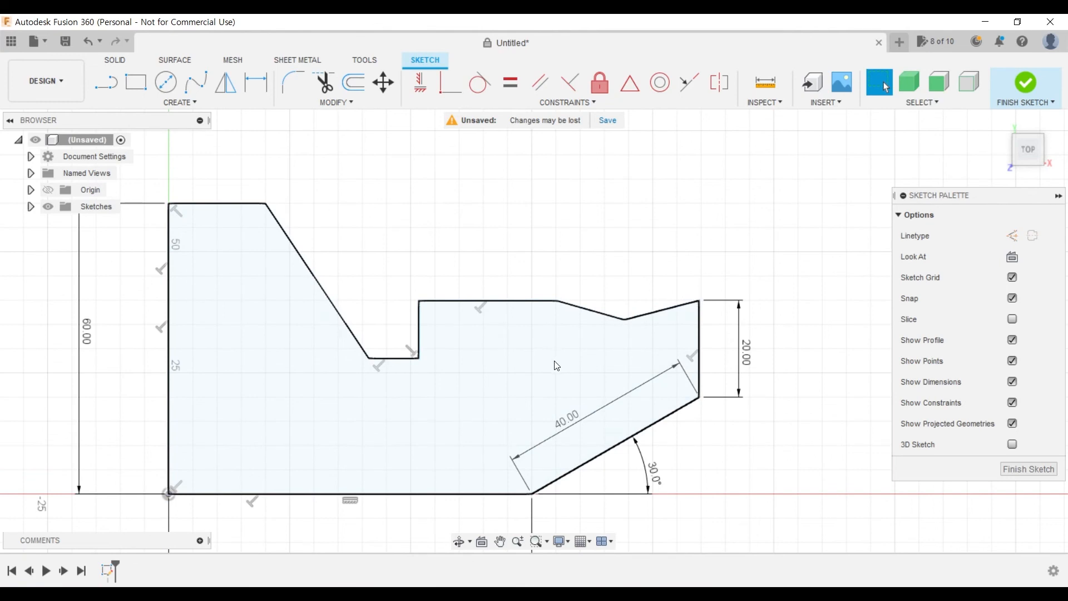
# - Test the free end of the top edge by moving it far outward horizontally and back to about X 22.7 mm
pyautogui.scroll(-2, 510, 406)
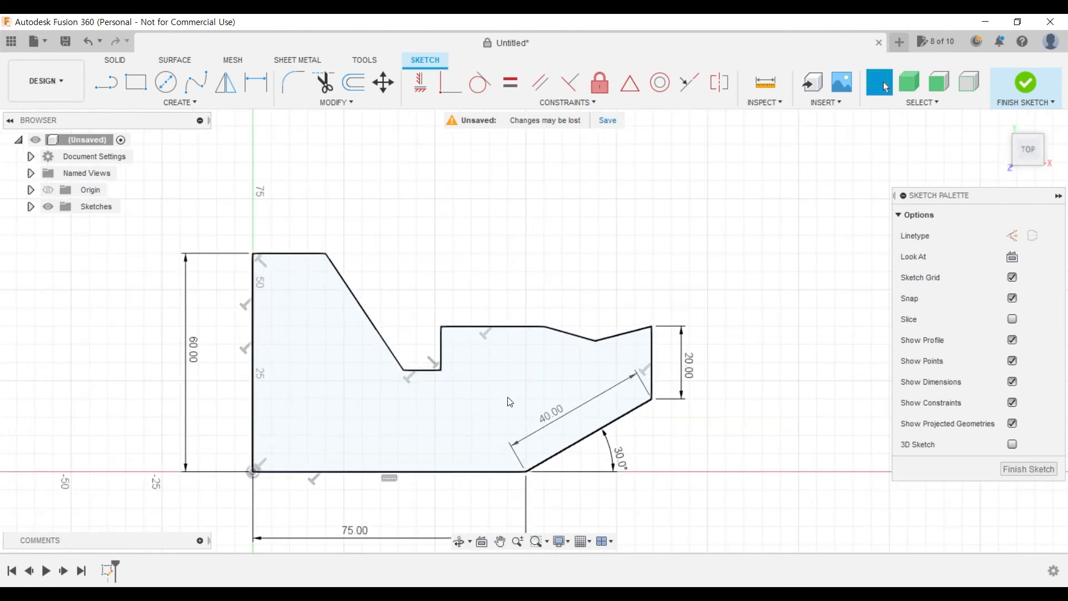
pyautogui.scroll(-2, 511, 398)
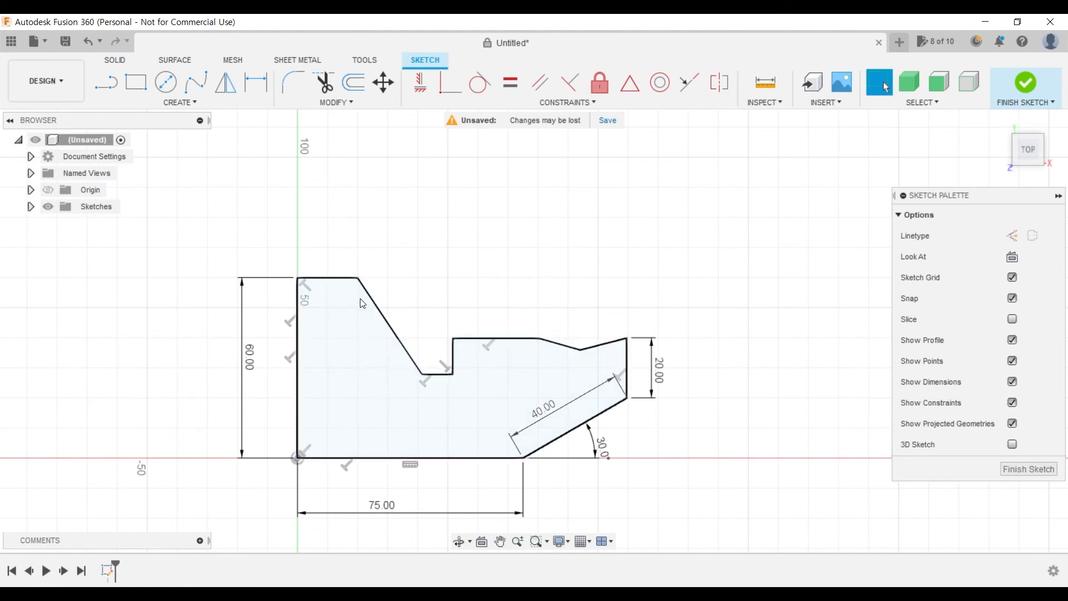
pyautogui.moveTo(359, 277); pyautogui.dragTo(729, 278)
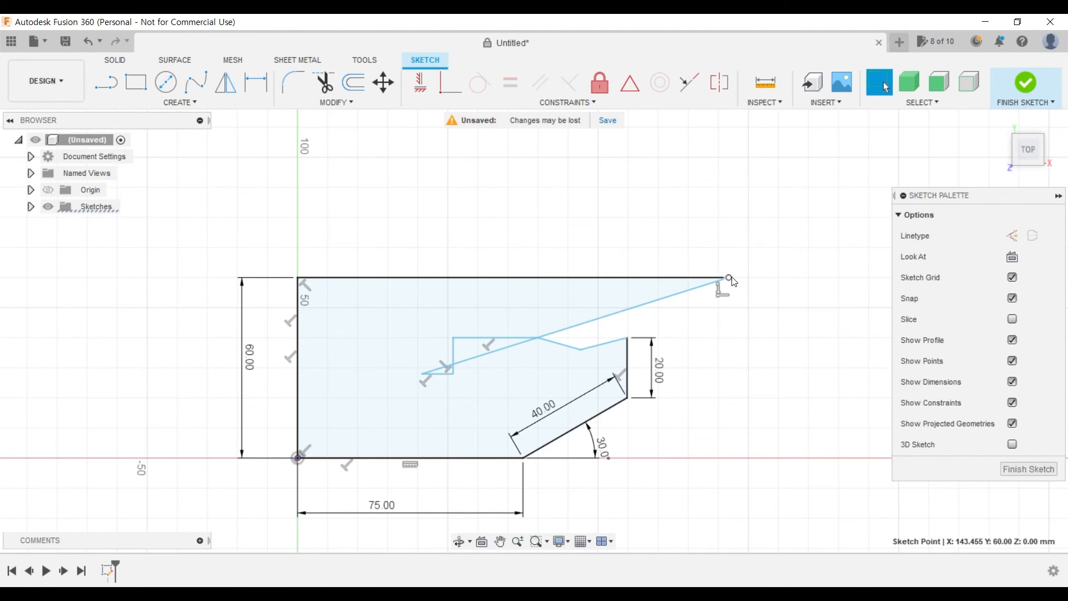
pyautogui.moveTo(727, 279); pyautogui.dragTo(368, 281)
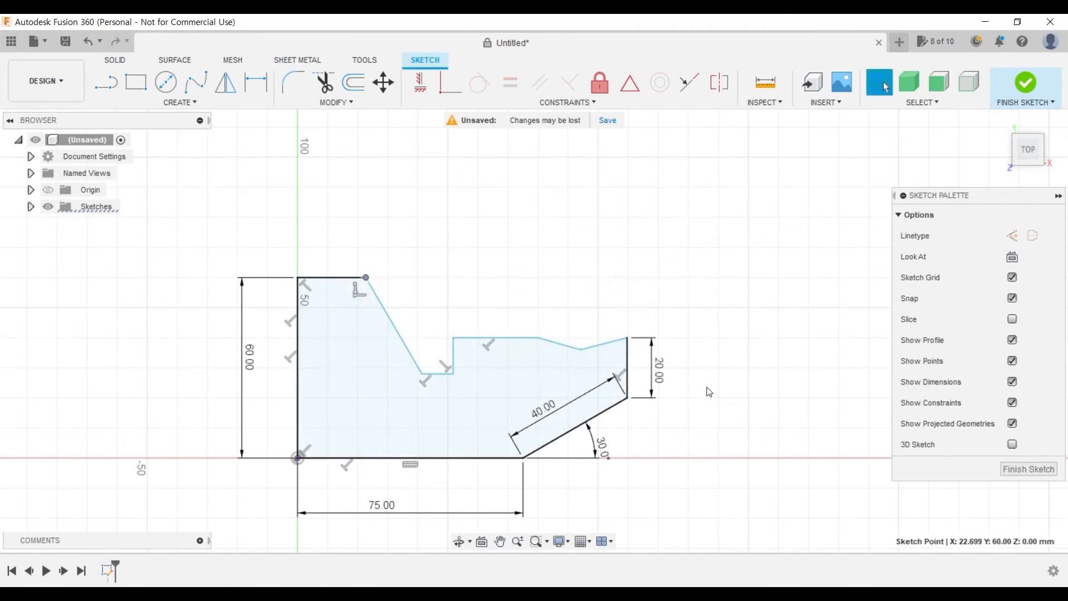
pyautogui.click(709, 419)
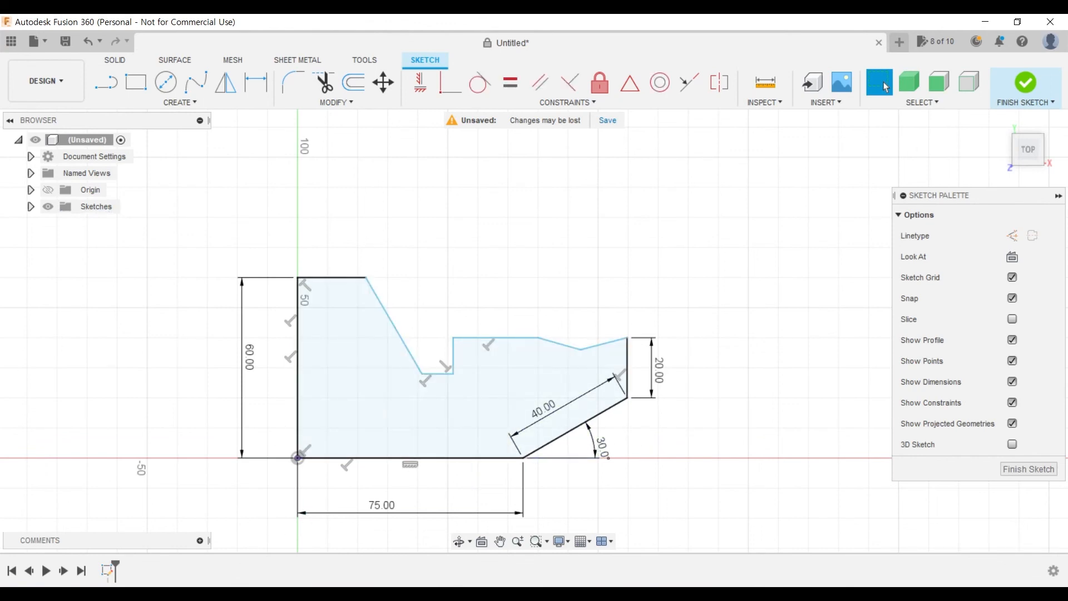
# - Check the PDF drawing and dimension the vertical distance from the top edge down to the recess floor at 30 mm
pyautogui.hotkey('alt', 'Tab')
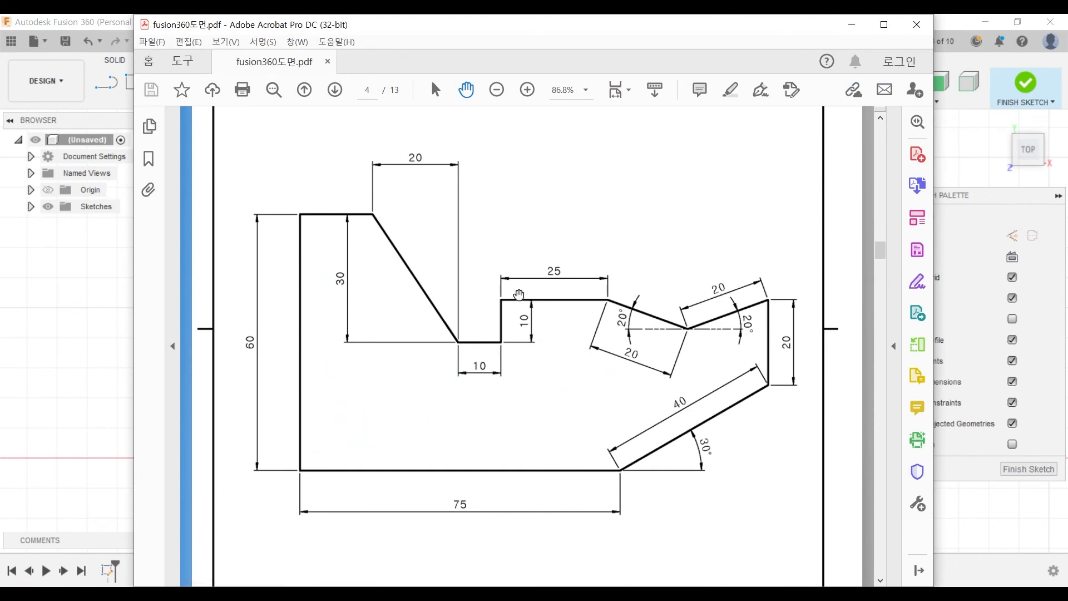
pyautogui.hotkey('alt', 'Tab')
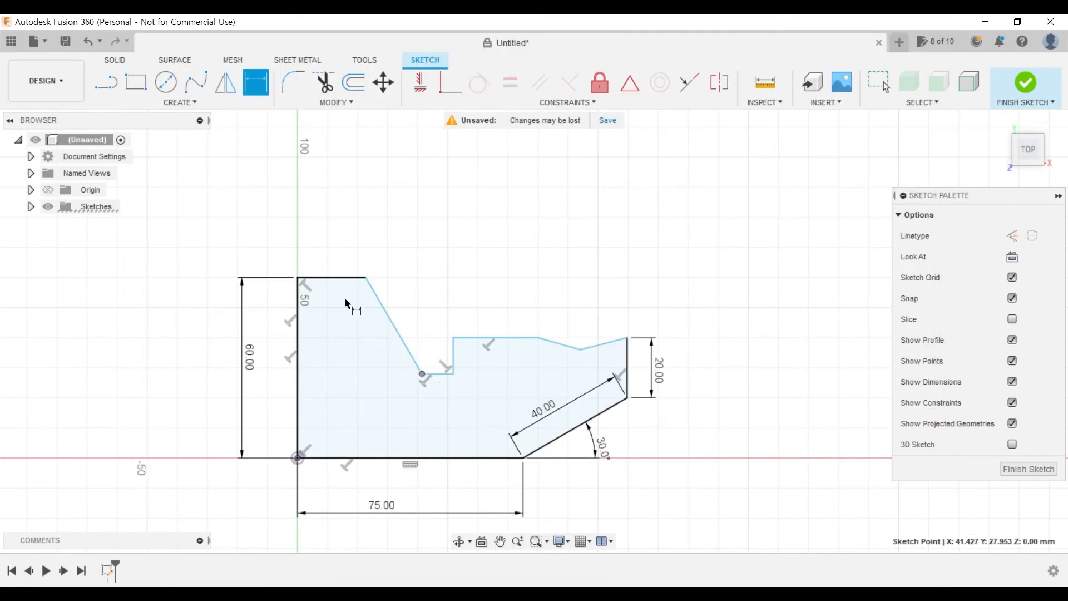
pyautogui.click(355, 280)
pyautogui.click(437, 373)
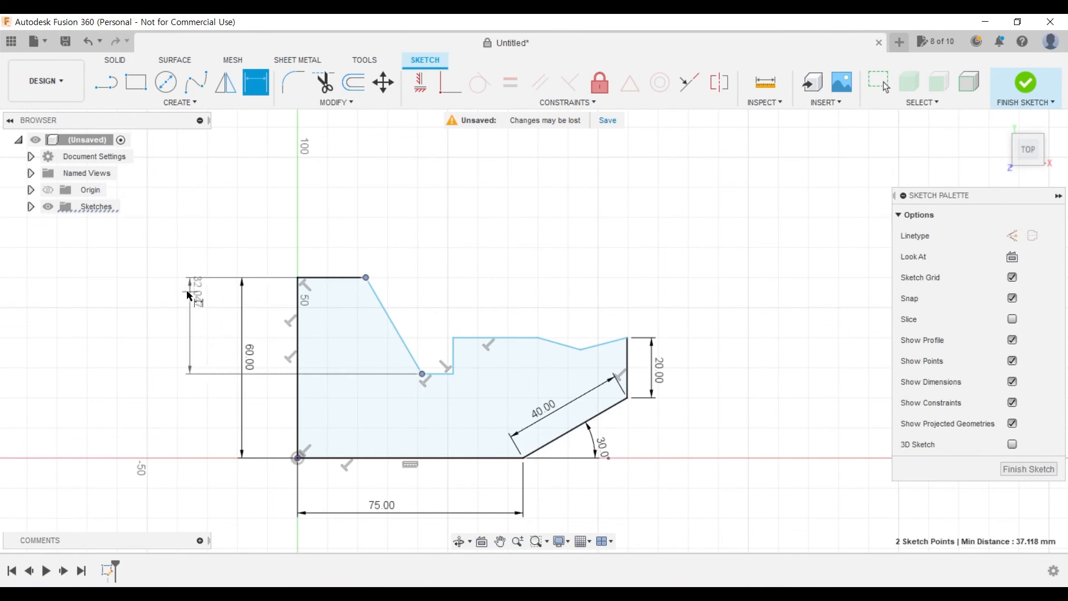
pyautogui.click(177, 315)
pyautogui.write('30')
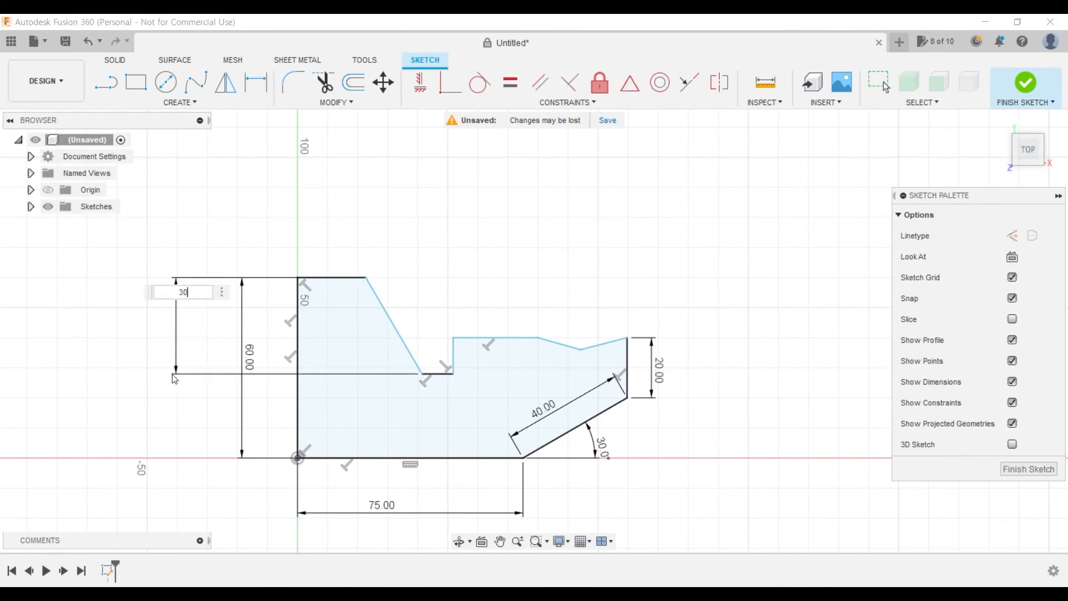
pyautogui.press('Return')
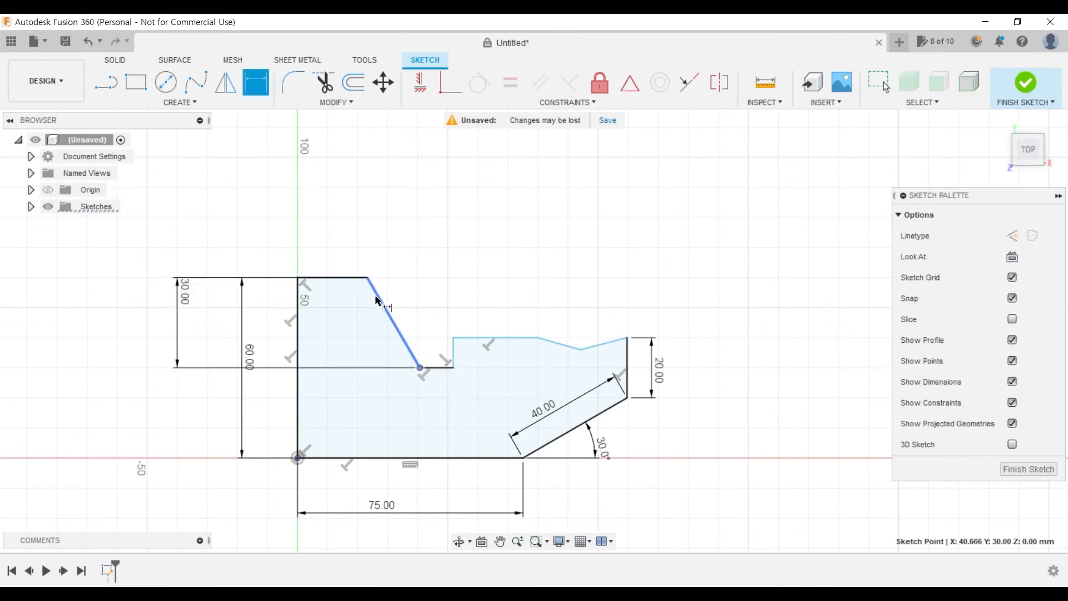
# - Dimension the horizontal width of the descending slope at 20 mm, placing the dimension above the profile
pyautogui.click(376, 301)
pyautogui.click(398, 221)
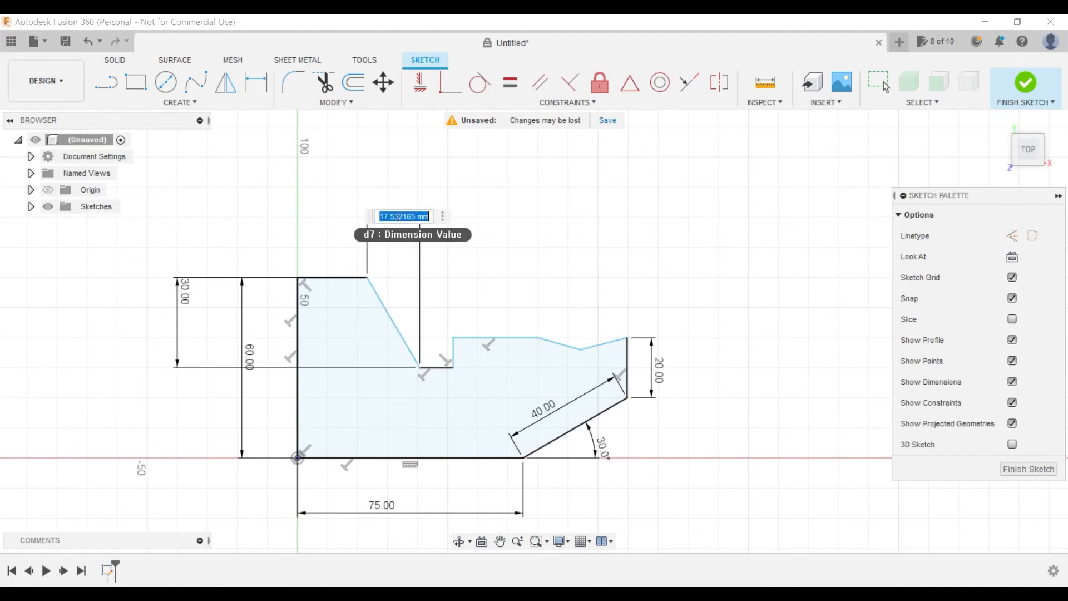
pyautogui.write('20')
pyautogui.press('Return')
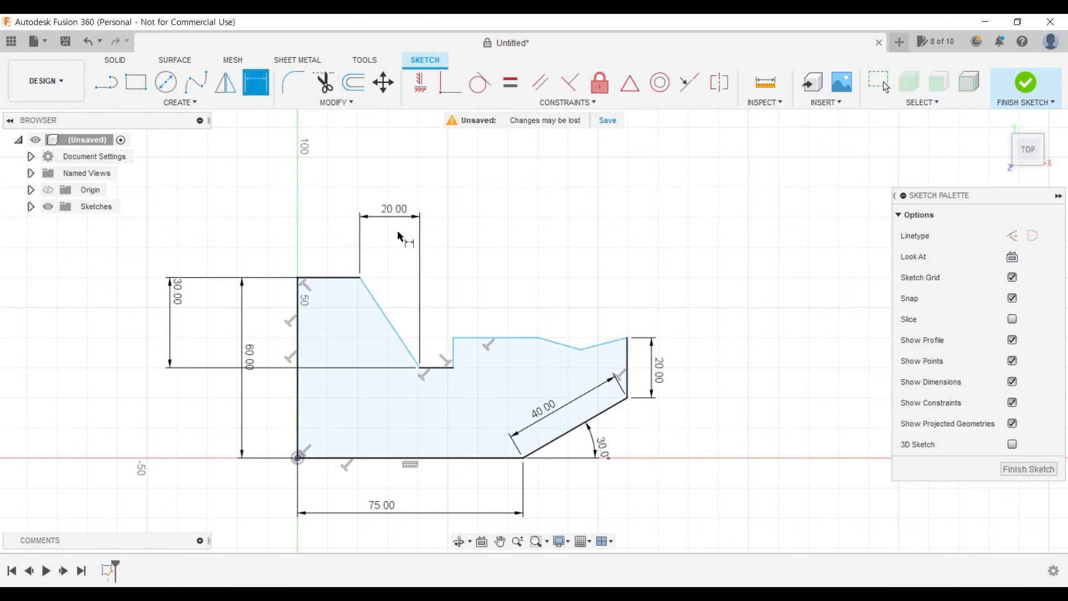
# - Dimension the recess floor's length at 10 mm and the adjoining vertical step's height at 10 mm
pyautogui.click(441, 368)
pyautogui.click(443, 400)
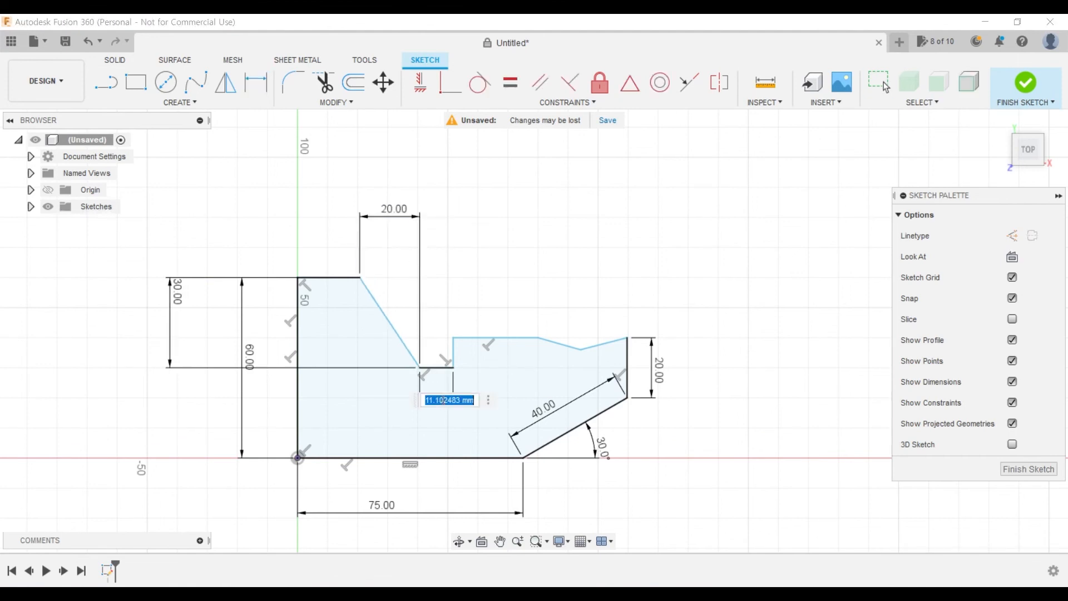
pyautogui.write('10')
pyautogui.press('Return')
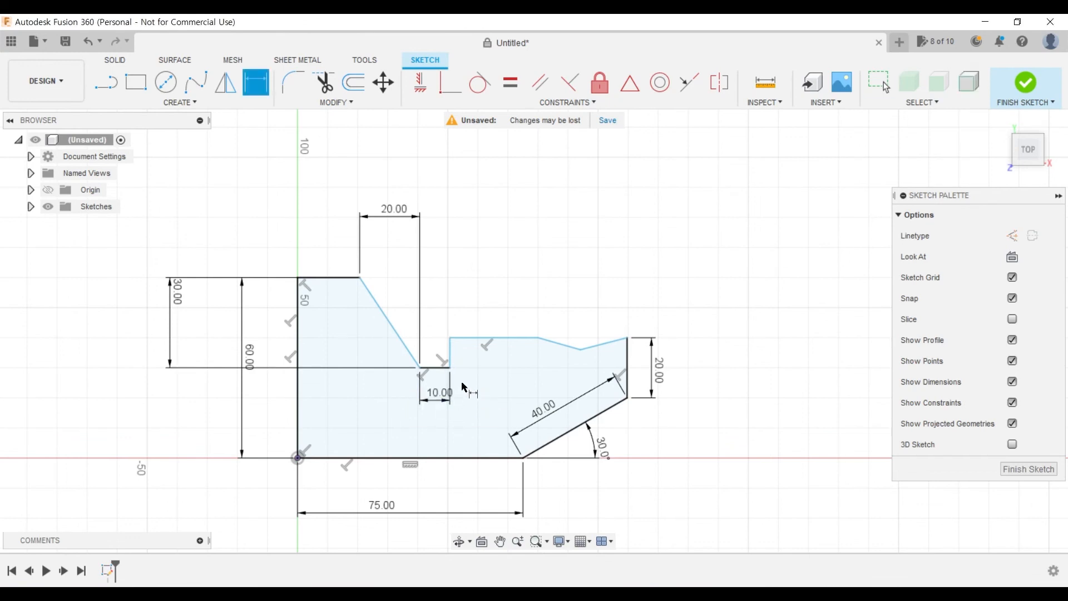
pyautogui.click(450, 356)
pyautogui.click(470, 353)
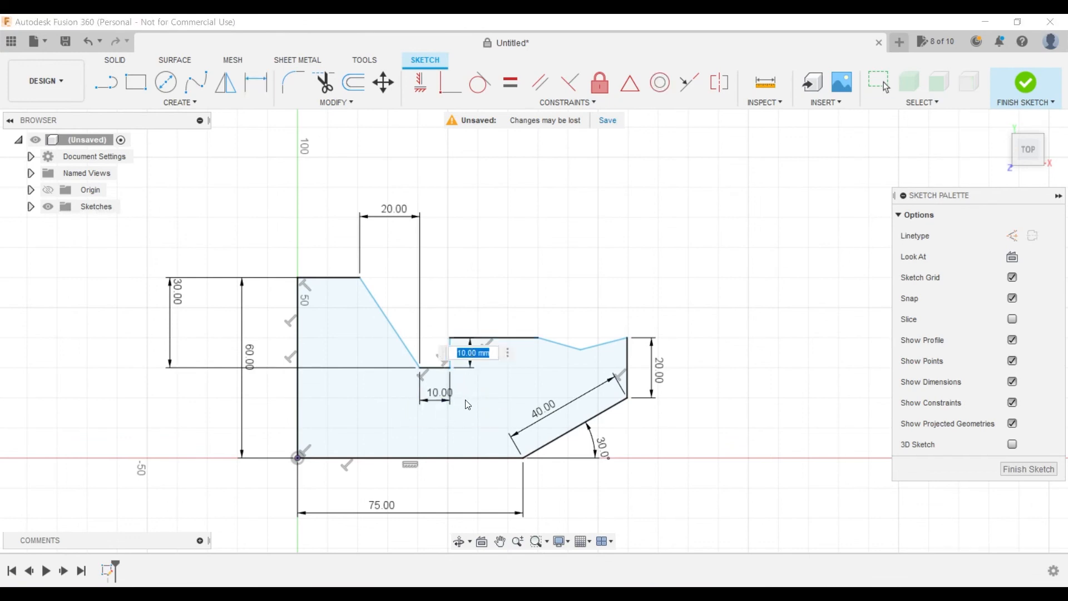
pyautogui.press('Return')
# - Dimension the horizontal upper edge between the vertical step and the V at 25 mm
pyautogui.click(501, 338)
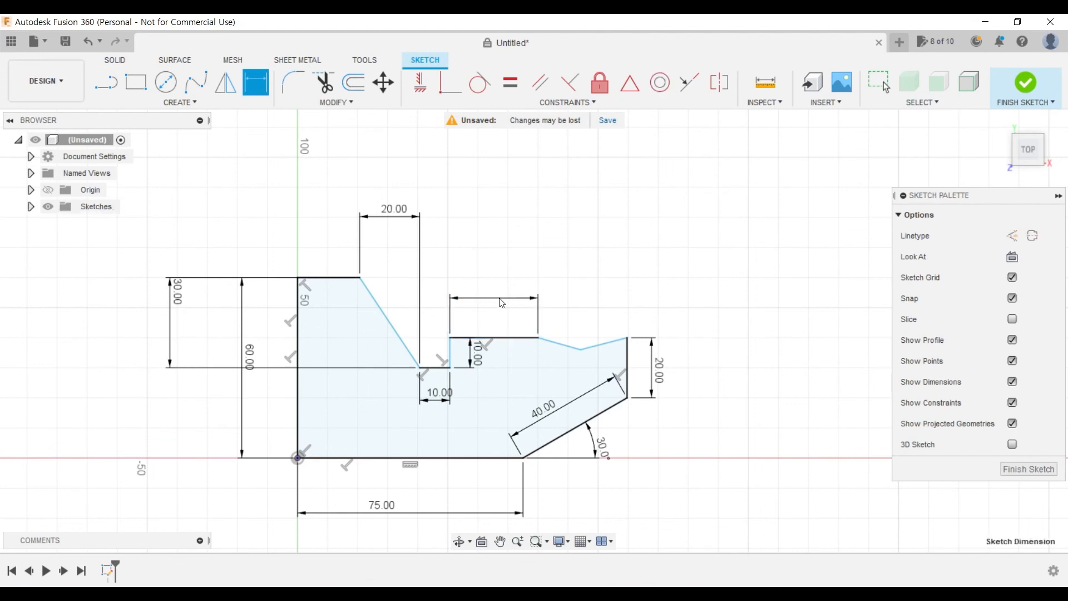
pyautogui.click(501, 303)
pyautogui.write('25')
pyautogui.press('Return')
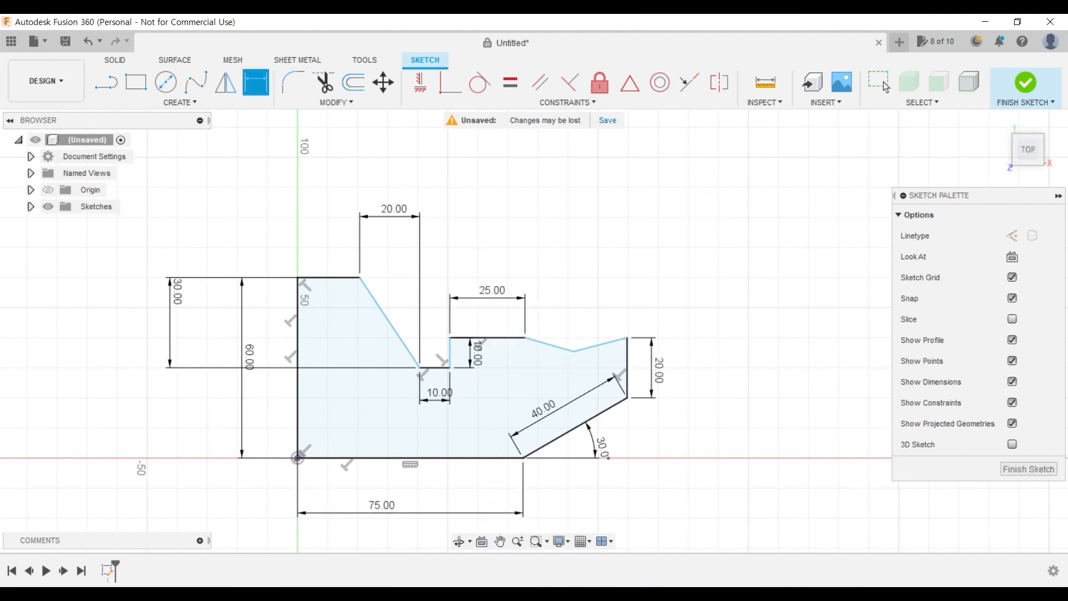
# - Dimension the descending edge of the V with an aligned length of 20 mm
pyautogui.scroll(2, 487, 332)
pyautogui.moveTo(575, 372); pyautogui.dragTo(443, 358, button='middle')
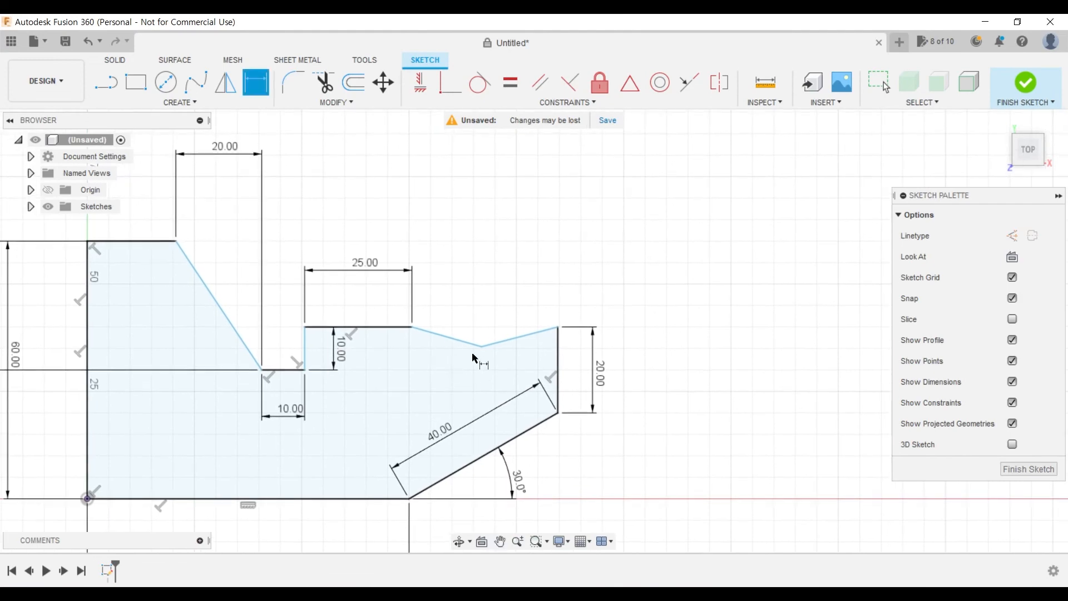
pyautogui.scroll(4, 472, 355)
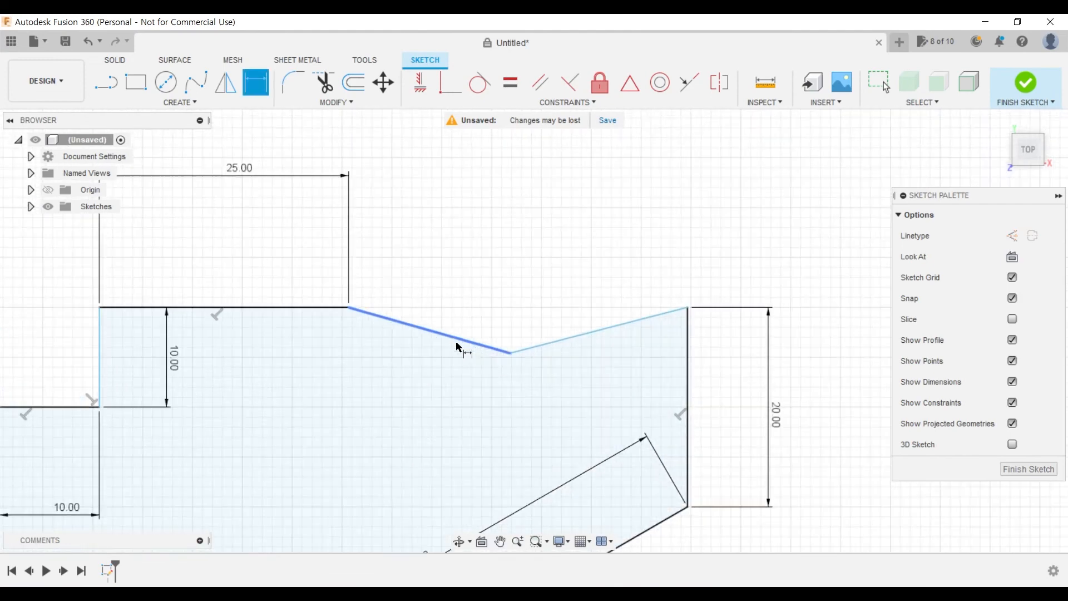
pyautogui.click(452, 336)
pyautogui.click(466, 325)
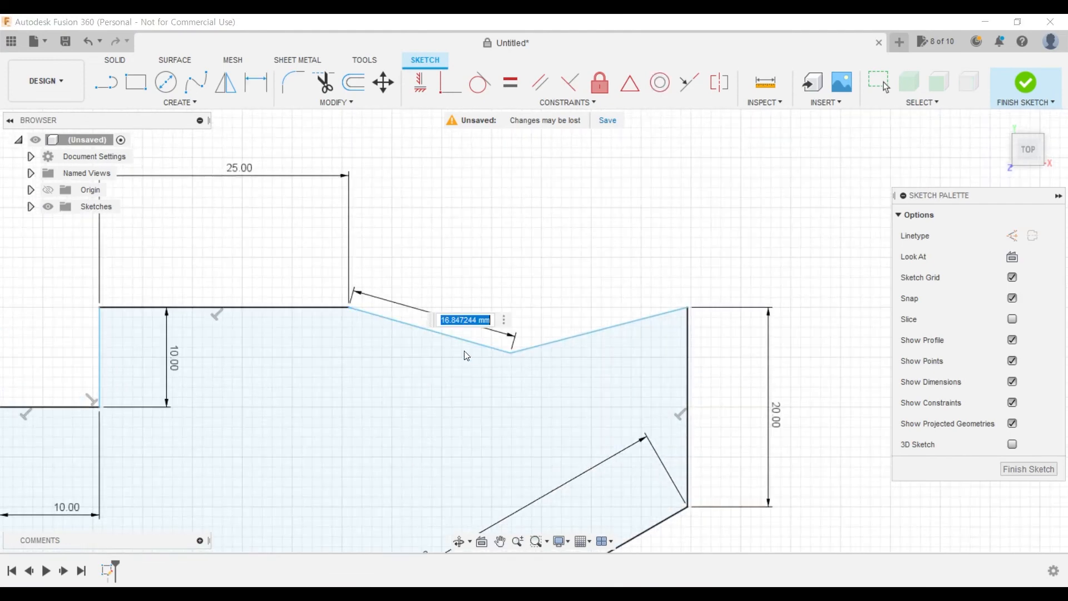
pyautogui.write('20')
pyautogui.press('Return')
# - Dimension the rising edge of the V, up to the outer vertical edge, with an aligned length of 20 mm
pyautogui.click(590, 337)
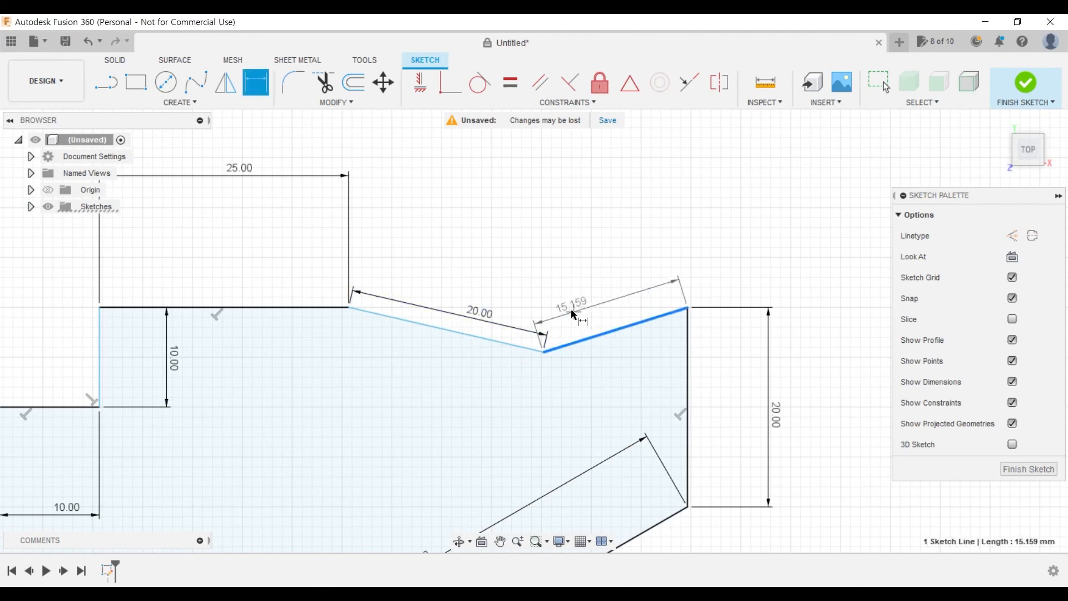
pyautogui.click(575, 319)
pyautogui.write('20')
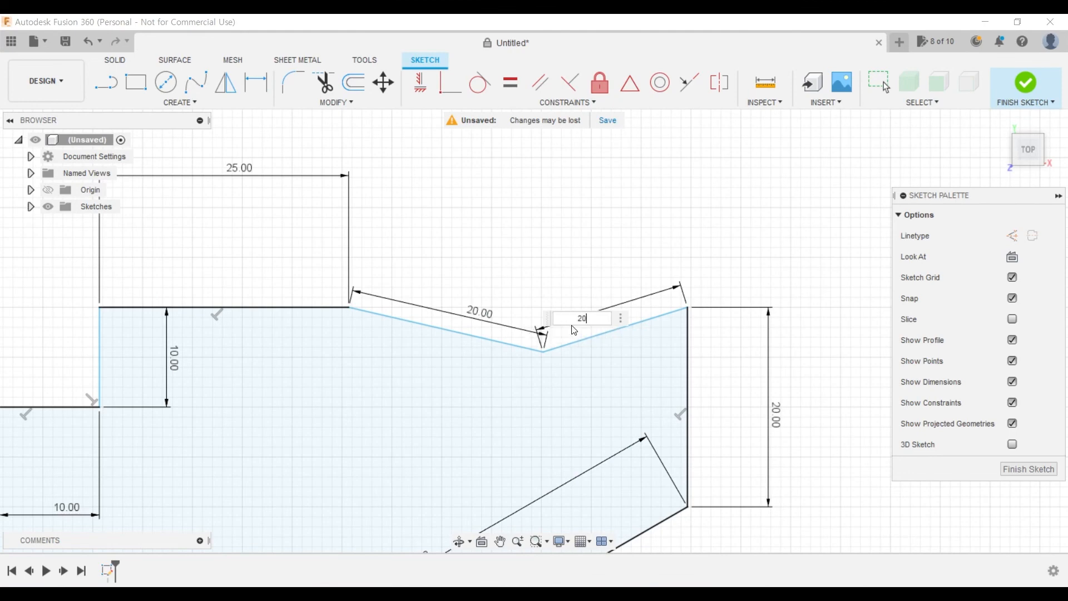
pyautogui.press('Return')
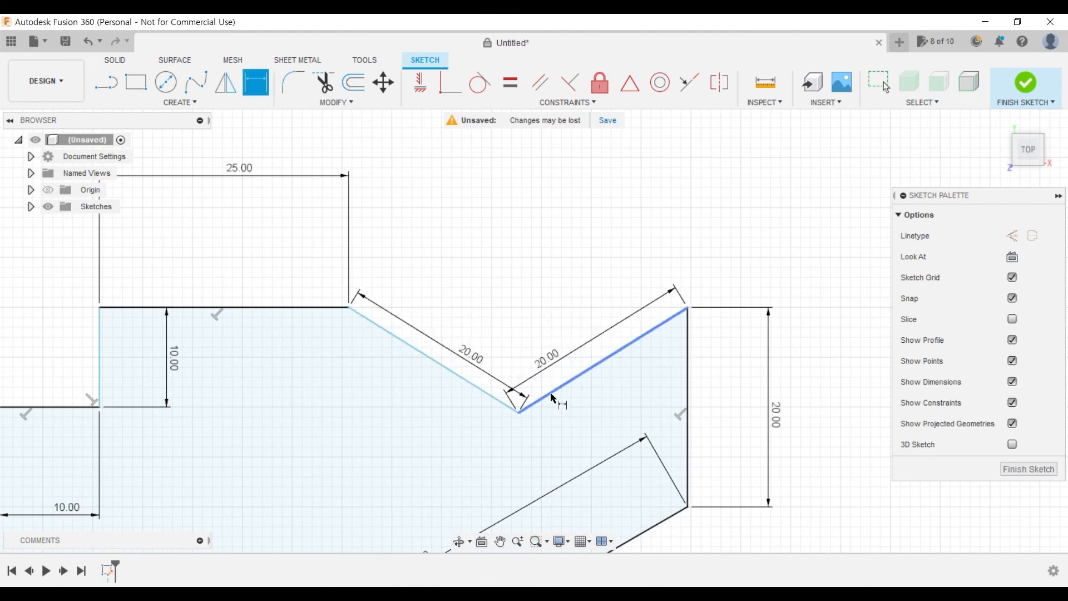
# - Check the V's angles in the PDF drawing and draw a horizontal reference line from the V's lowest vertex toward the outer vertical edge
pyautogui.scroll(3, 551, 398)
pyautogui.scroll(-8, 557, 410)
pyautogui.moveTo(463, 440)
pyautogui.mouseDown(button='middle')
pyautogui.moveTo(567, 409)
pyautogui.moveTo(466, 398)
pyautogui.mouseUp(button='middle')
pyautogui.press('d')
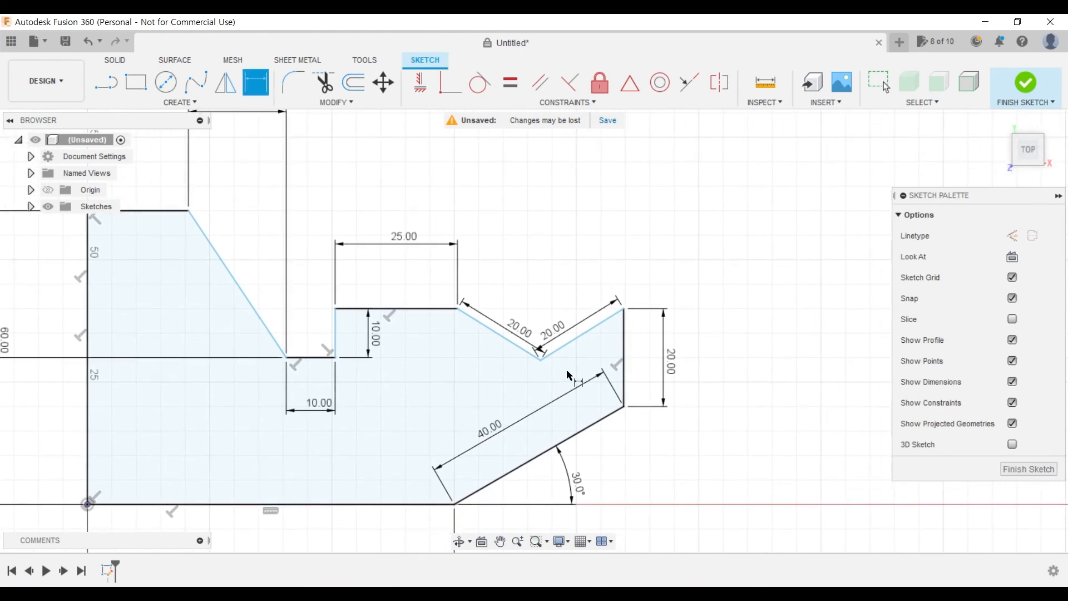
pyautogui.hotkey('alt', 'Tab')
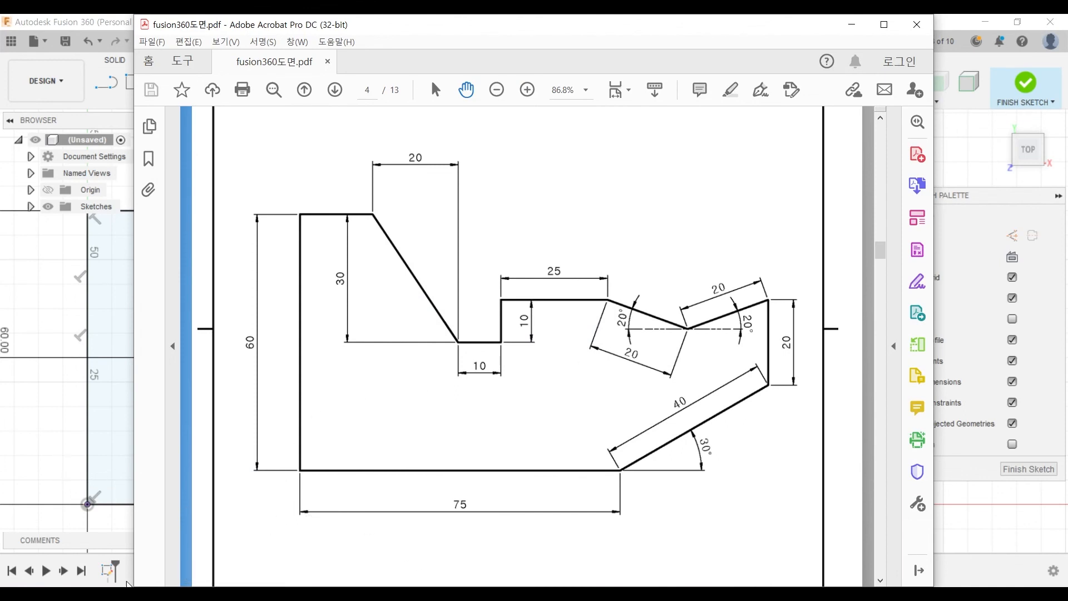
pyautogui.click(125, 566)
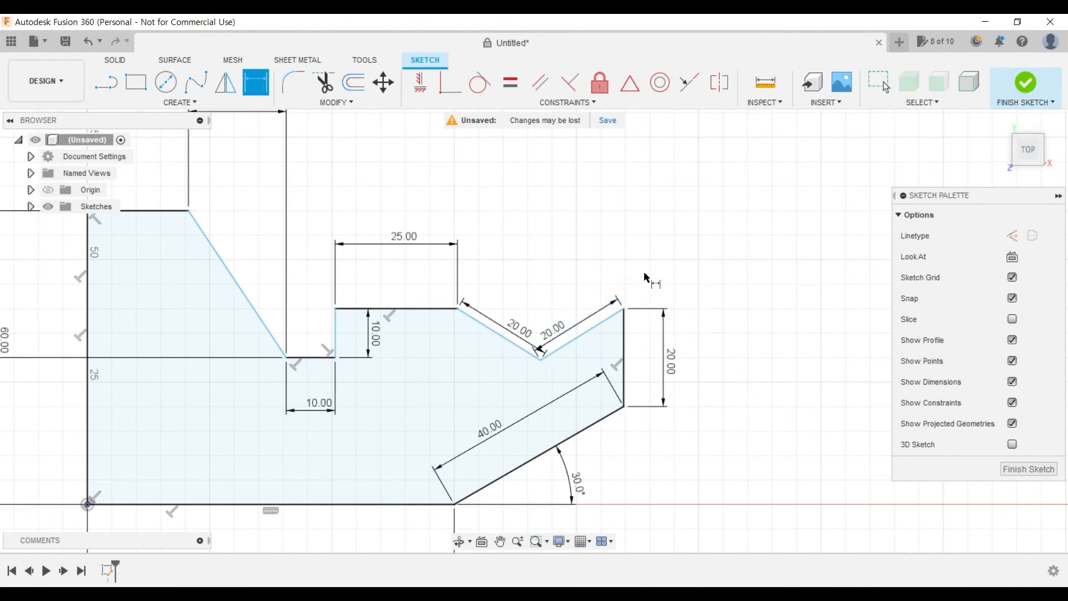
pyautogui.moveTo(645, 277); pyautogui.dragTo(566, 262, button='middle')
pyautogui.click(106, 82)
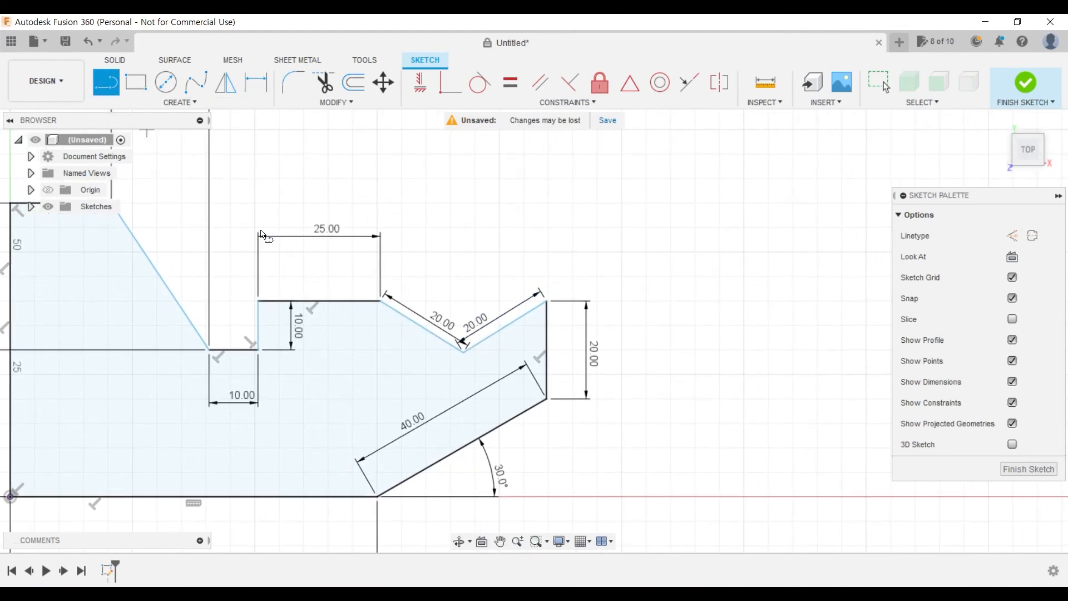
pyautogui.scroll(5, 579, 396)
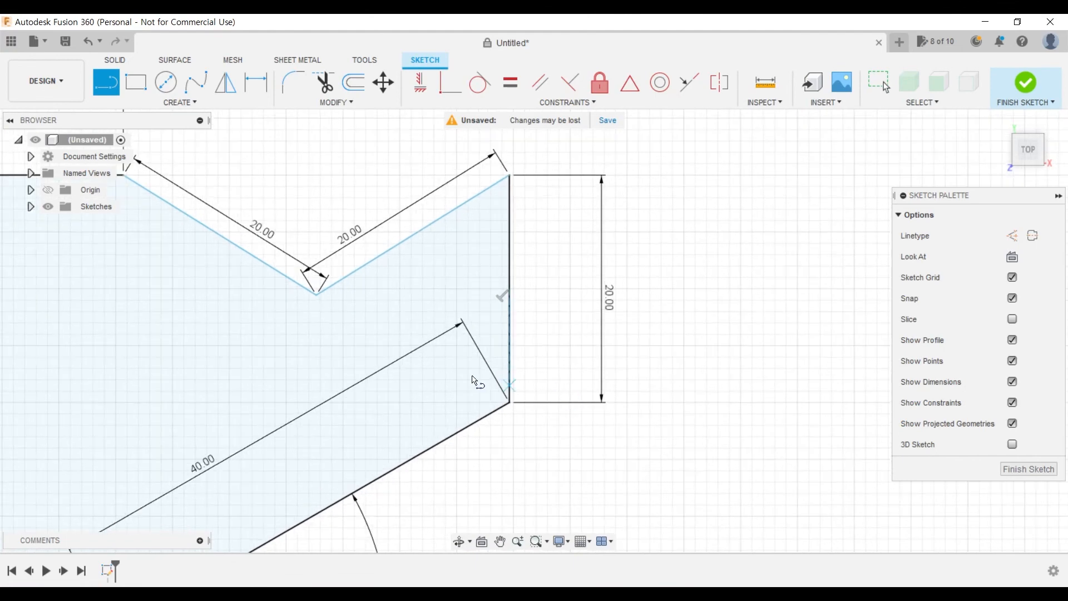
pyautogui.click(320, 297)
pyautogui.click(448, 296)
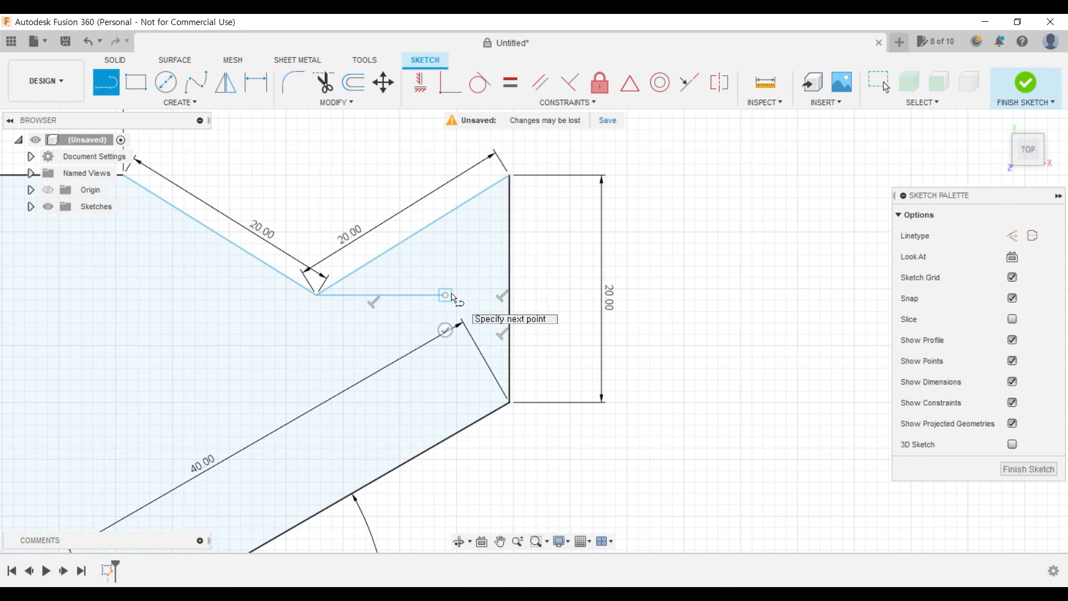
# - Finish the horizontal reference line, about 11 mm long, from the V's lowest vertex and convert it to a construction line
pyautogui.click(446, 332)
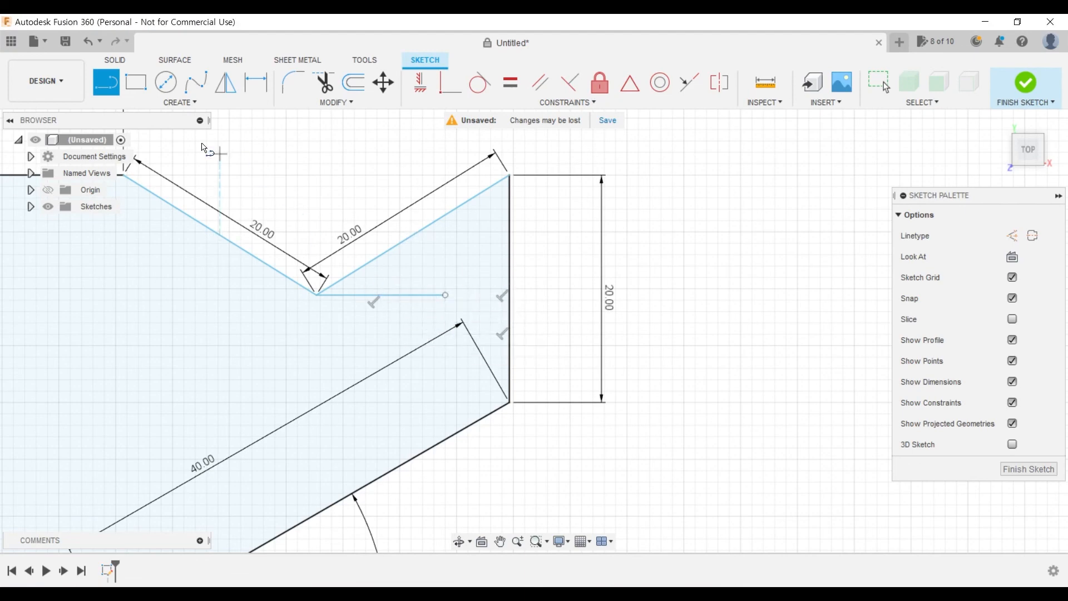
pyautogui.press('Escape')
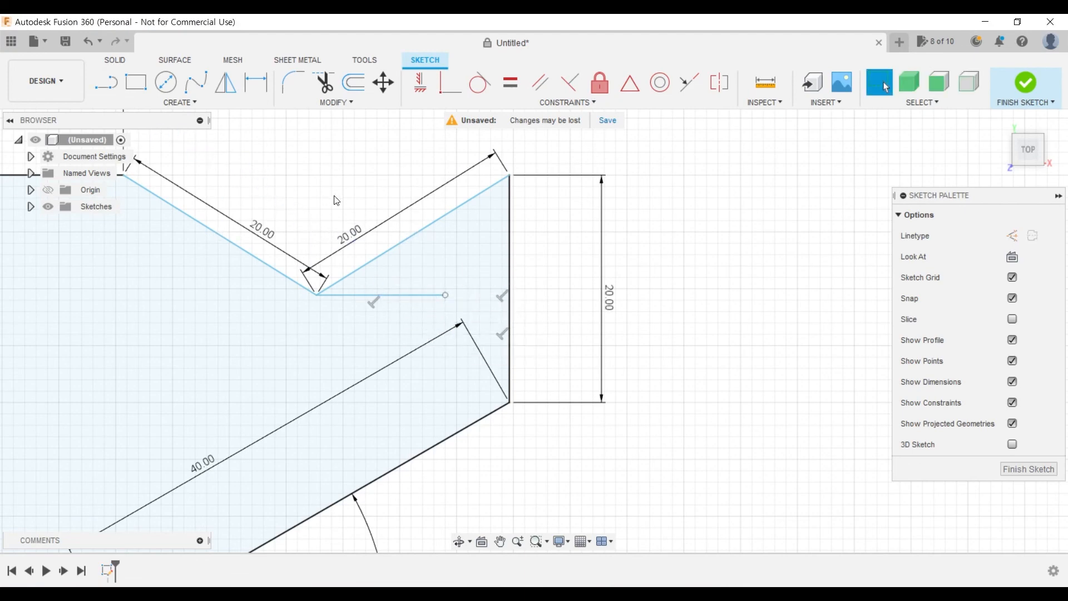
pyautogui.click(425, 295)
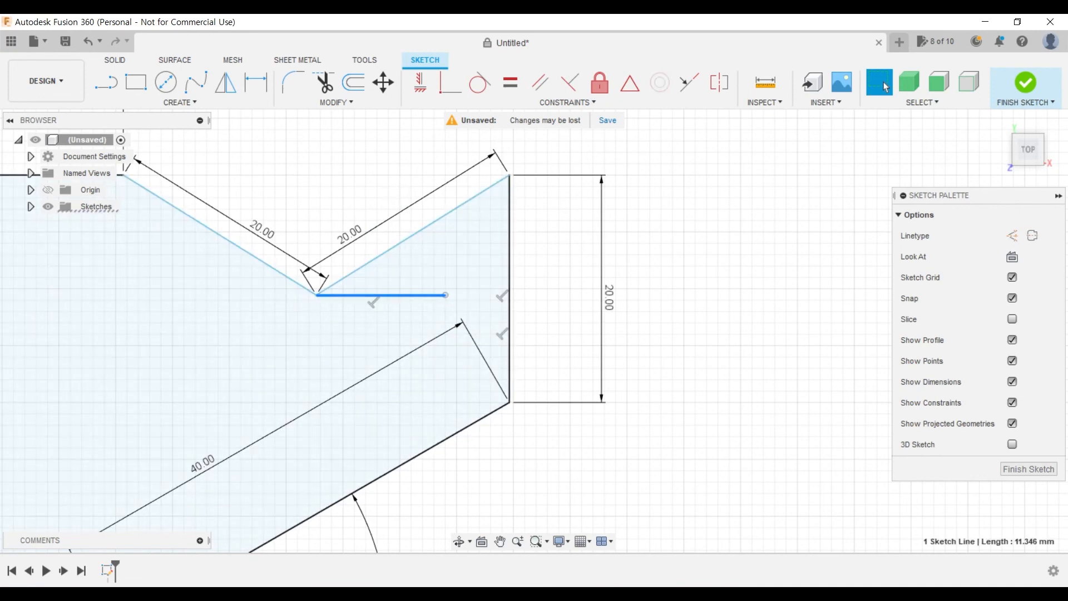
pyautogui.click(1011, 244)
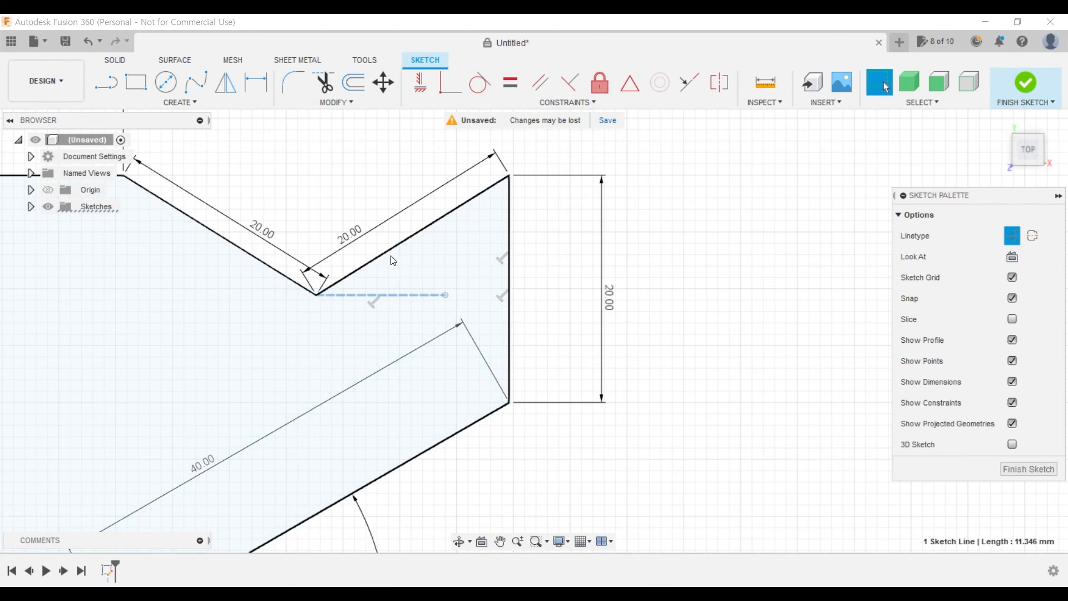
pyautogui.press('d')
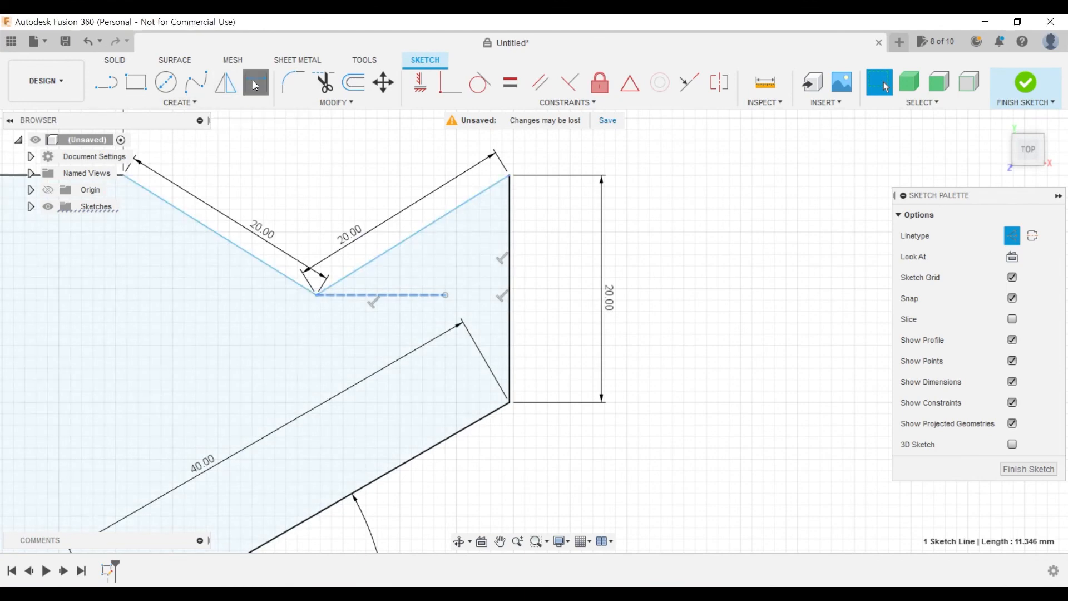
pyautogui.press('Escape')
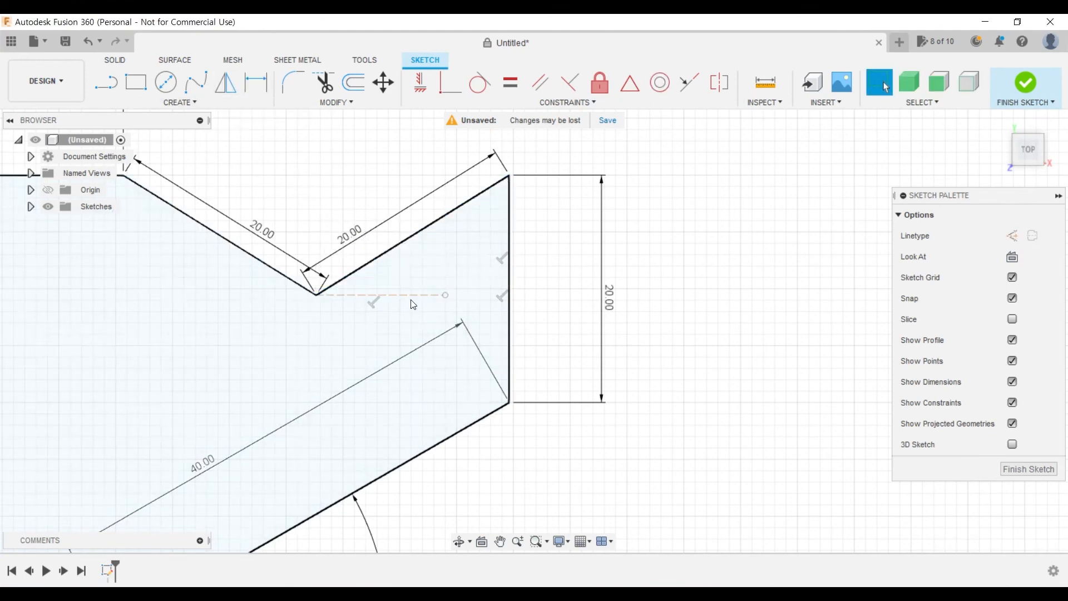
pyautogui.click(411, 295)
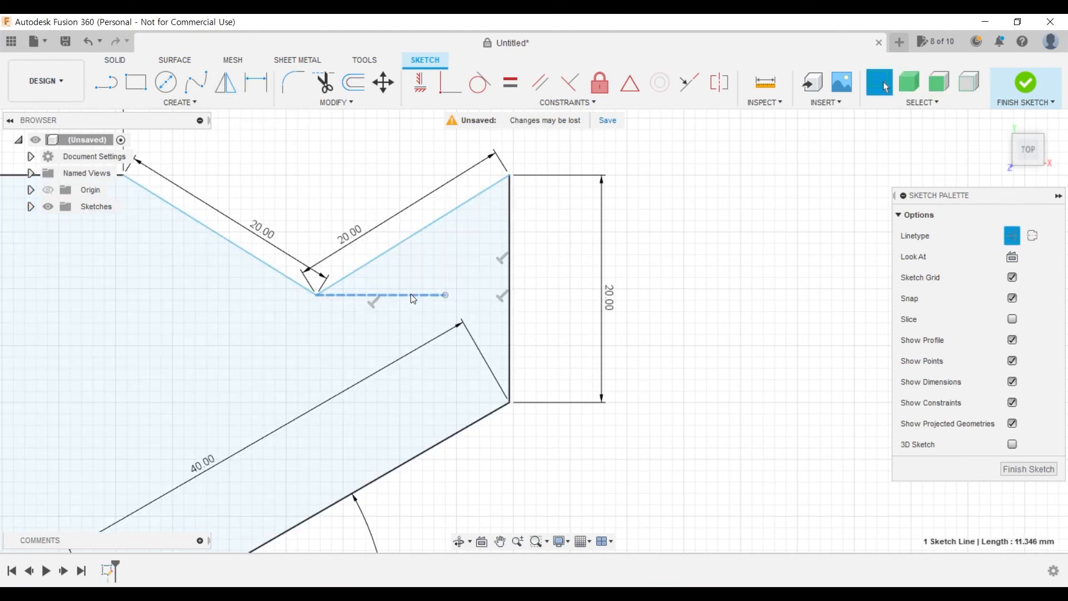
# - Dimension the angle between the V's rising edge and the horizontal construction line at 20°
pyautogui.click(248, 76)
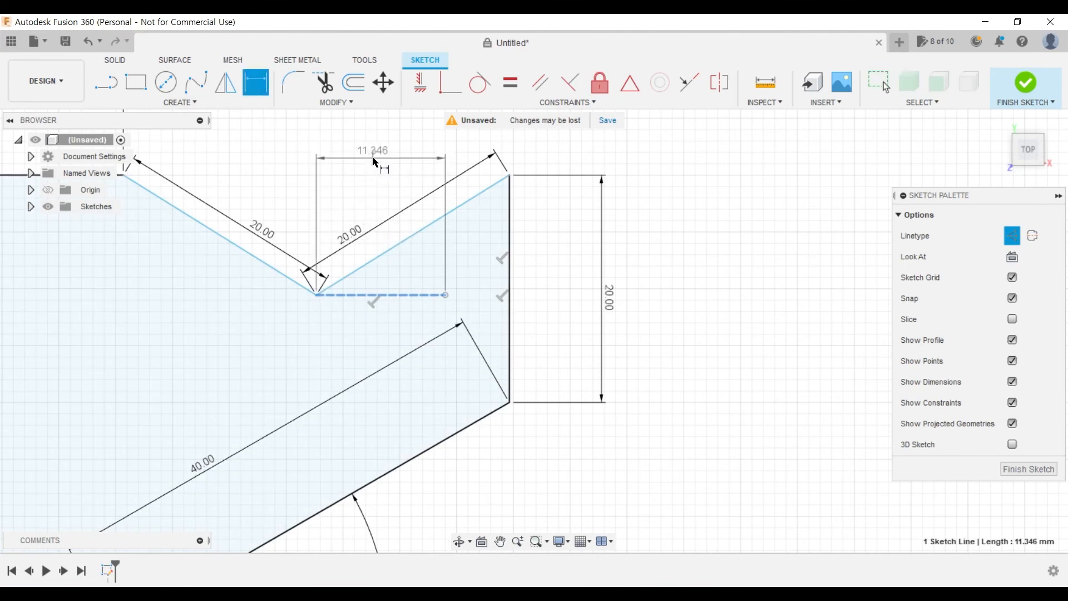
pyautogui.press('Escape')
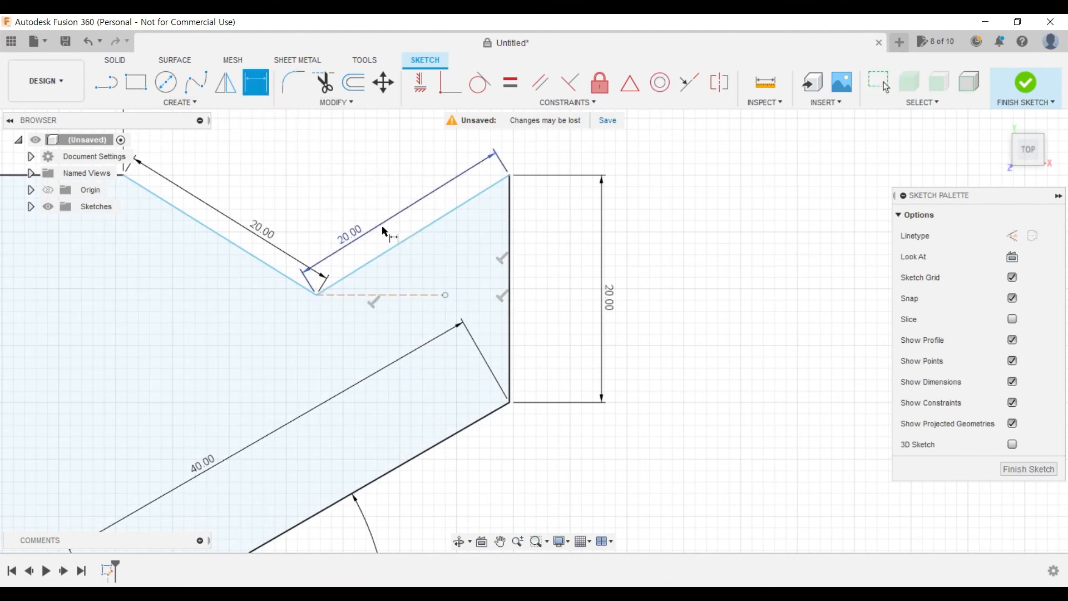
pyautogui.click(400, 245)
pyautogui.click(409, 295)
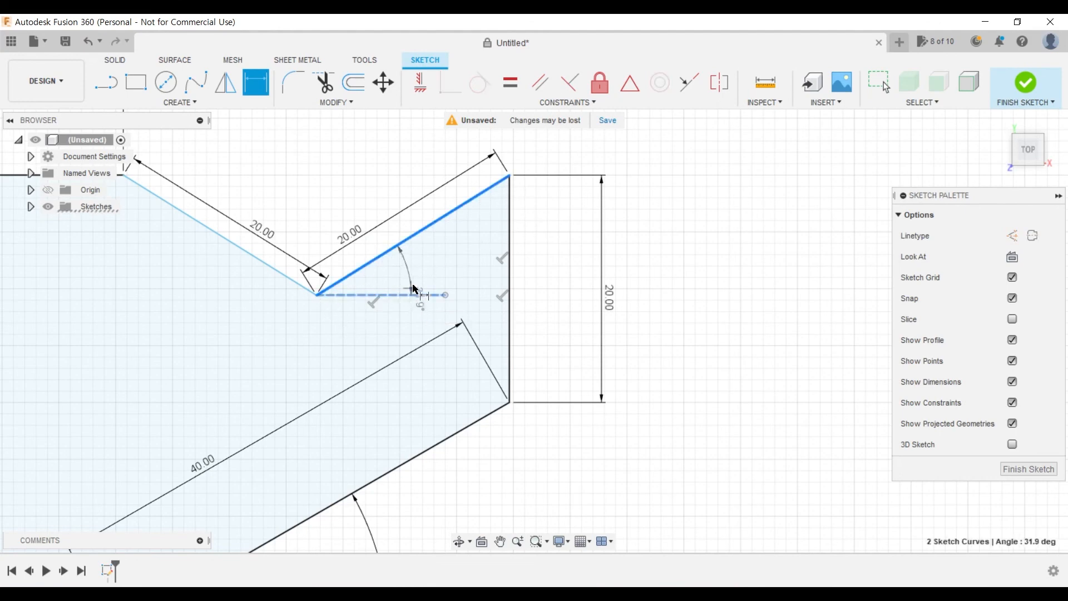
pyautogui.click(425, 267)
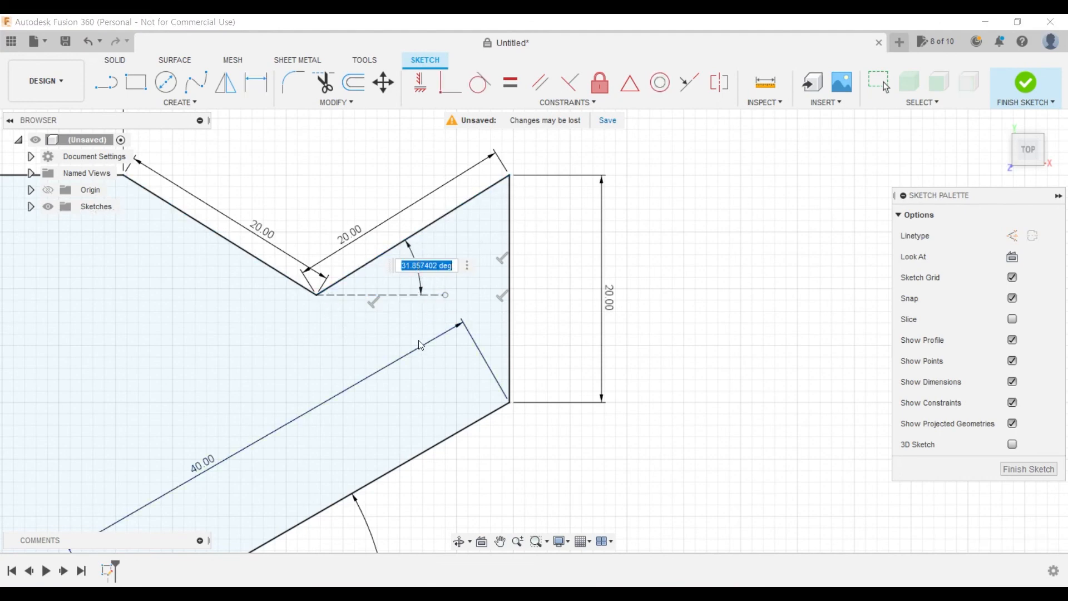
pyautogui.write('20')
pyautogui.press('Return')
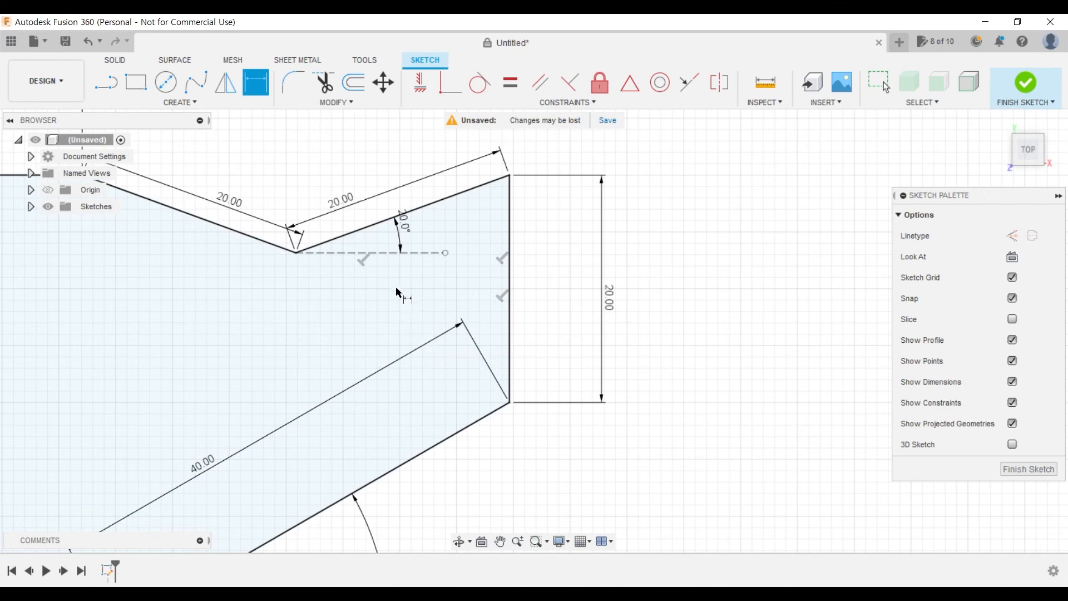
# - Try to dimension the angle between the V's descending edge and the horizontal construction line
pyautogui.click(212, 231)
pyautogui.click(372, 254)
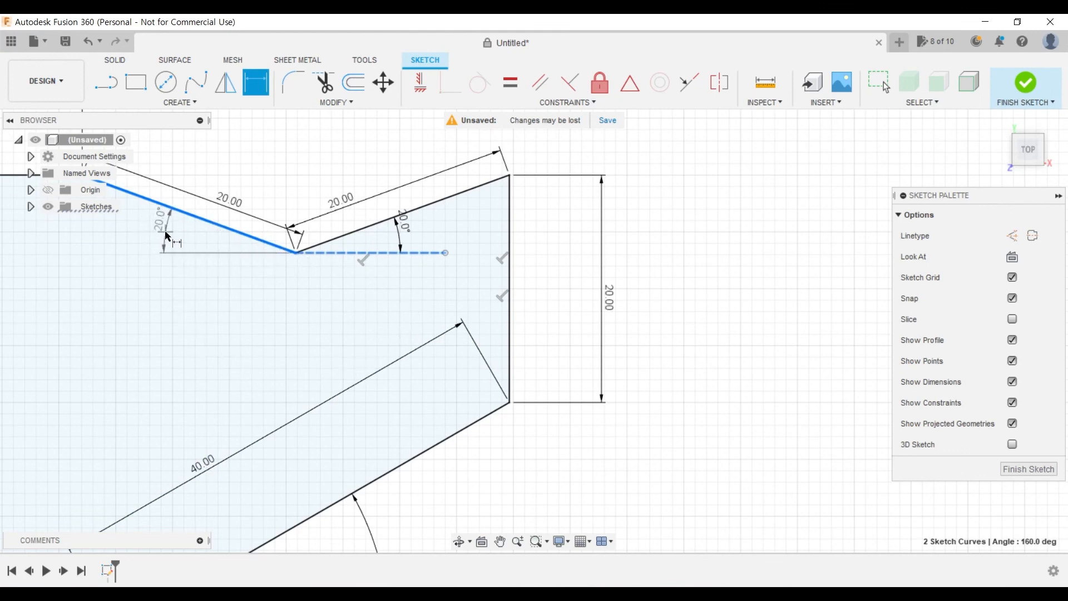
pyautogui.click(166, 232)
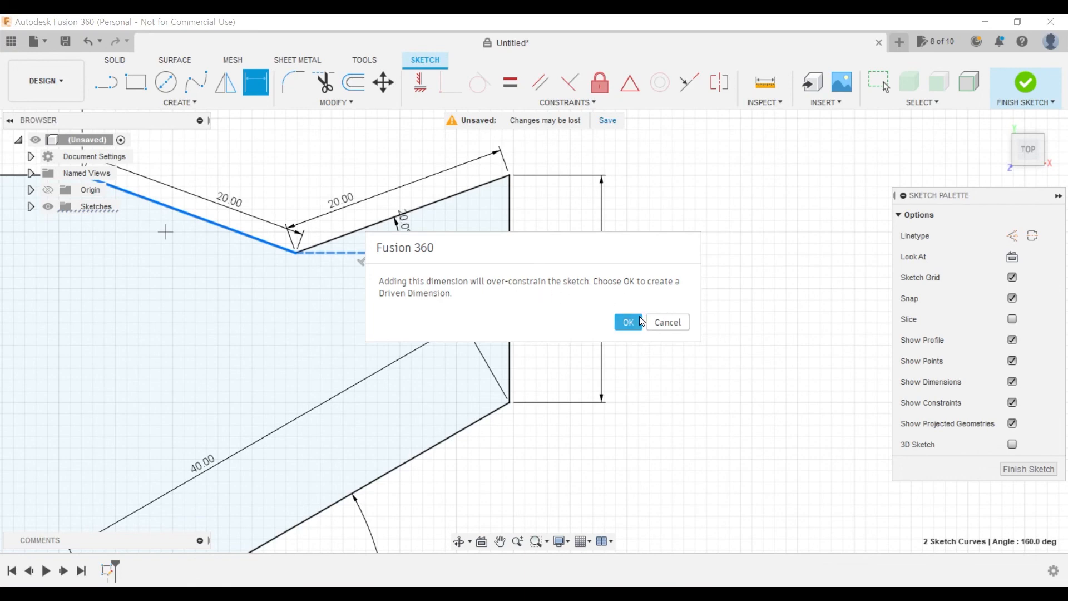
pyautogui.click(668, 323)
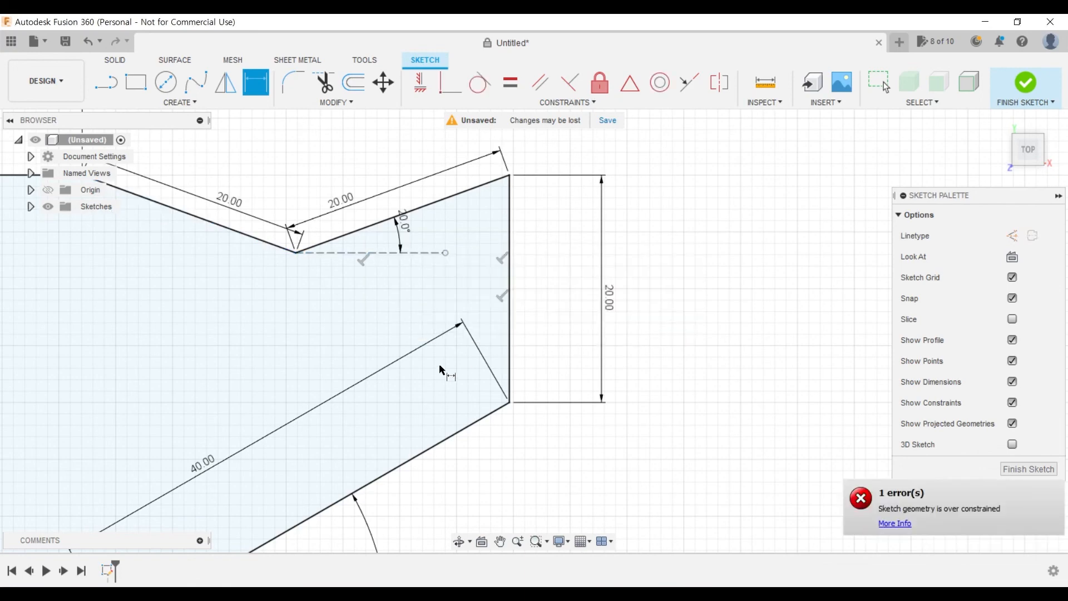
# - Tidy the sketch by moving the sloped edge's 20 mm and 30 mm, the 60 mm height and the 75 mm base dimensions closer to the profile
pyautogui.scroll(-3, 386, 420)
pyautogui.moveTo(345, 462)
pyautogui.mouseDown(button='middle')
pyautogui.moveTo(289, 442)
pyautogui.moveTo(594, 425)
pyautogui.moveTo(576, 409)
pyautogui.moveTo(591, 428)
pyautogui.mouseUp(button='middle')
pyautogui.scroll(1, 576, 409)
pyautogui.scroll(-2, 577, 409)
pyautogui.scroll(-2, 591, 428)
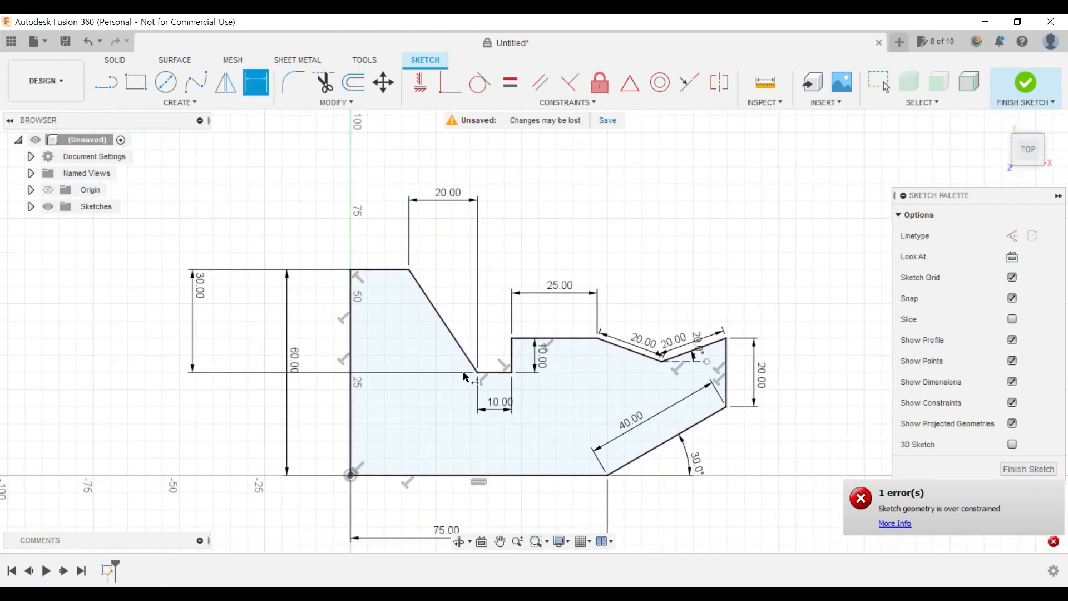
pyautogui.moveTo(447, 199); pyautogui.dragTo(450, 228)
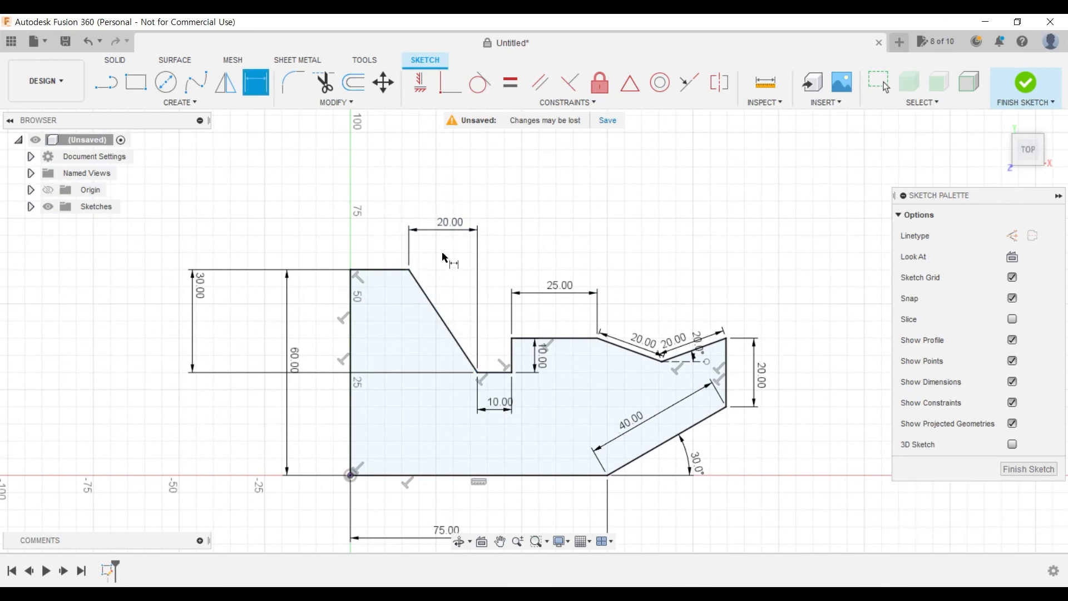
pyautogui.moveTo(202, 290); pyautogui.dragTo(264, 326)
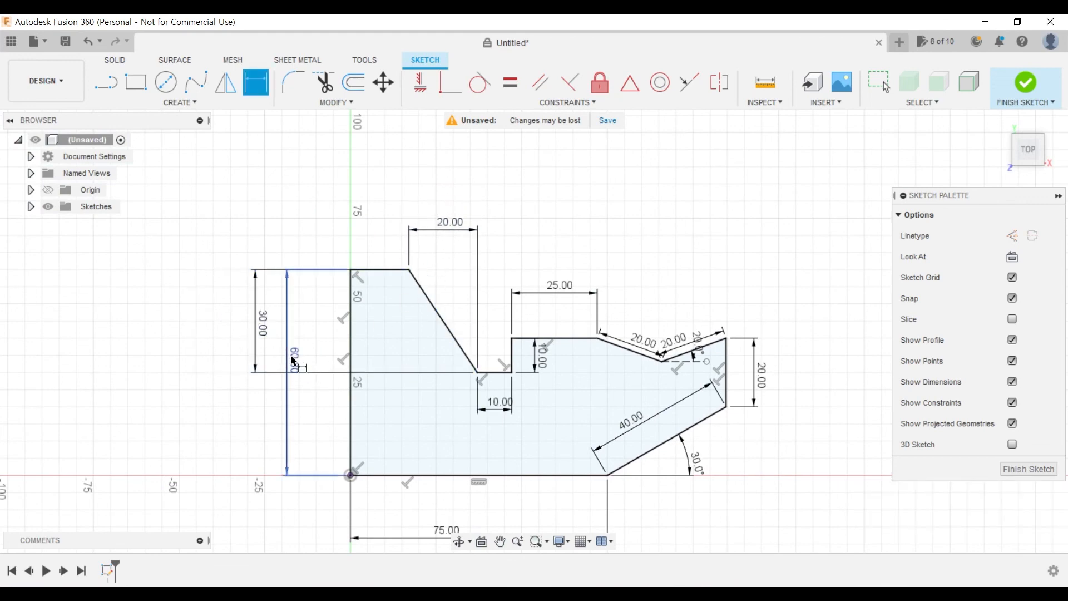
pyautogui.moveTo(294, 359)
pyautogui.mouseDown()
pyautogui.moveTo(324, 361)
pyautogui.moveTo(300, 289)
pyautogui.mouseUp()
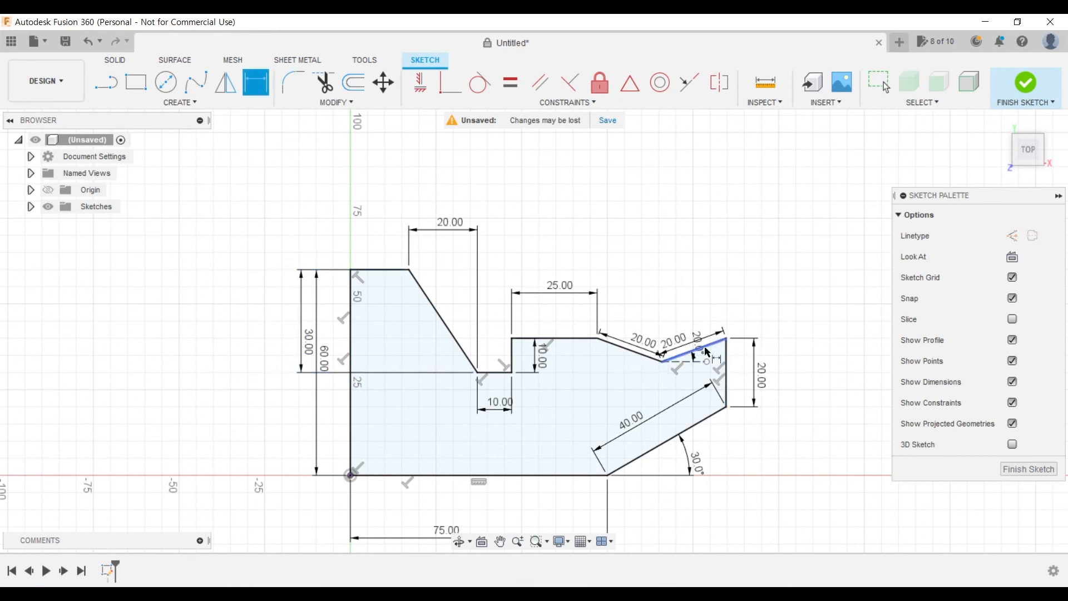
pyautogui.moveTo(698, 453); pyautogui.dragTo(686, 396, button='middle')
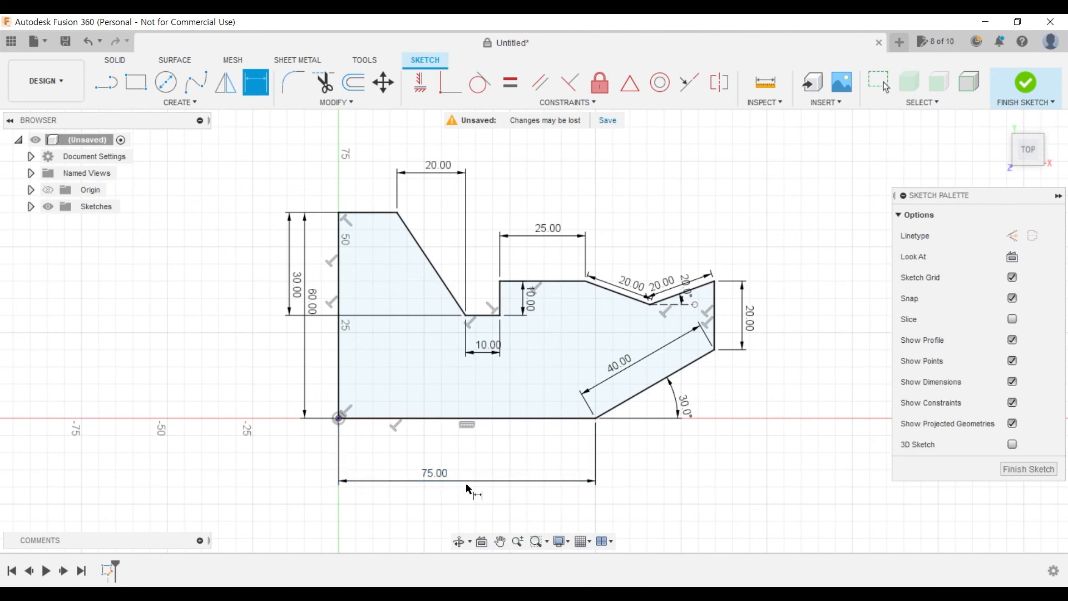
pyautogui.moveTo(472, 480); pyautogui.dragTo(474, 446)
pyautogui.moveTo(613, 318); pyautogui.dragTo(570, 341, button='middle')
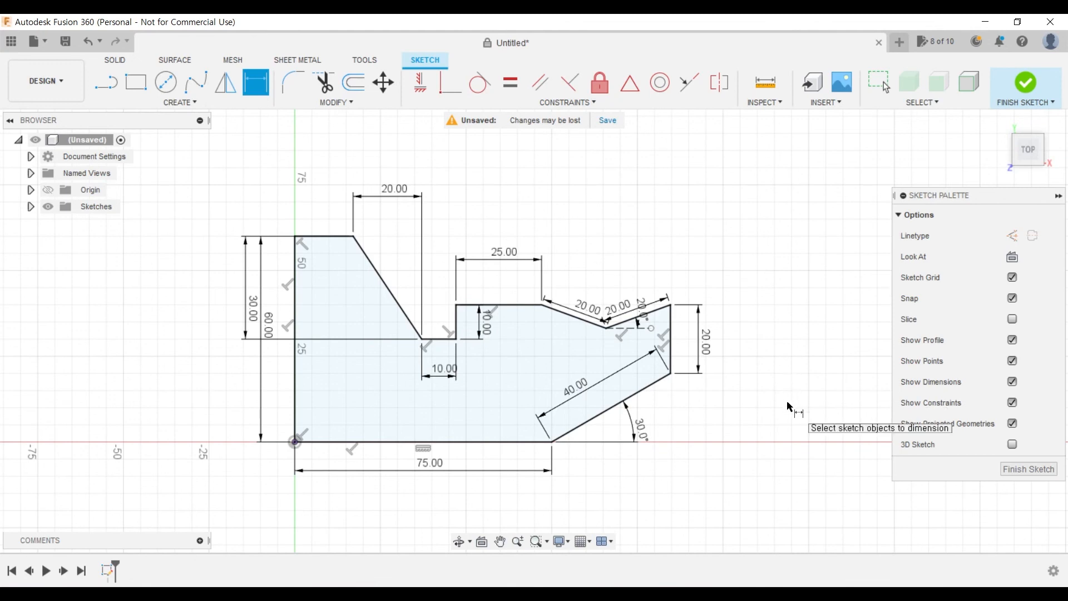
# - Close the Untitled design without saving it
pyautogui.click(879, 43)
pyautogui.click(550, 329)
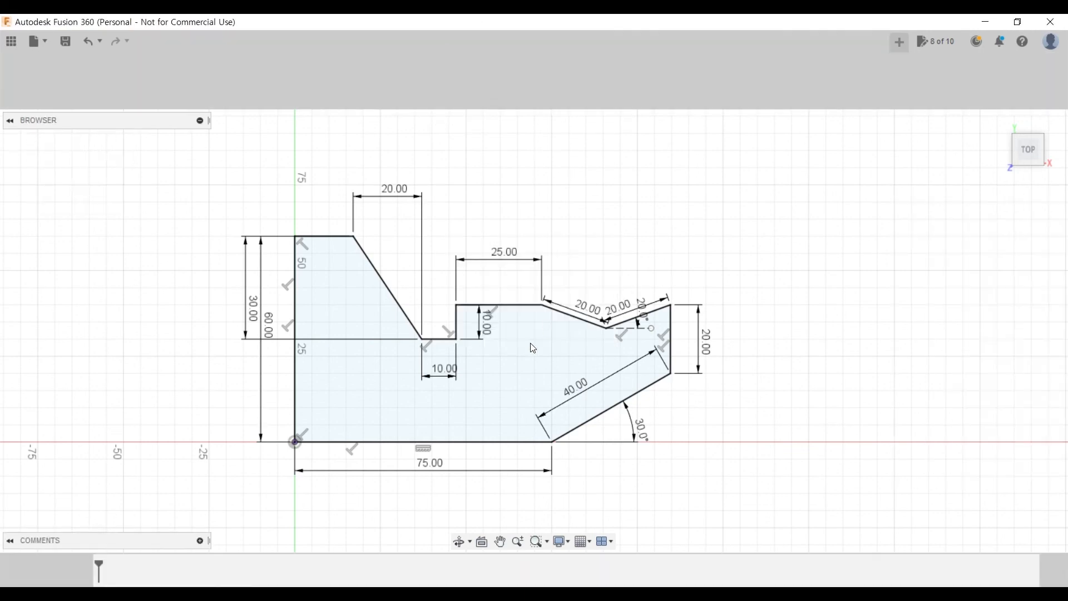